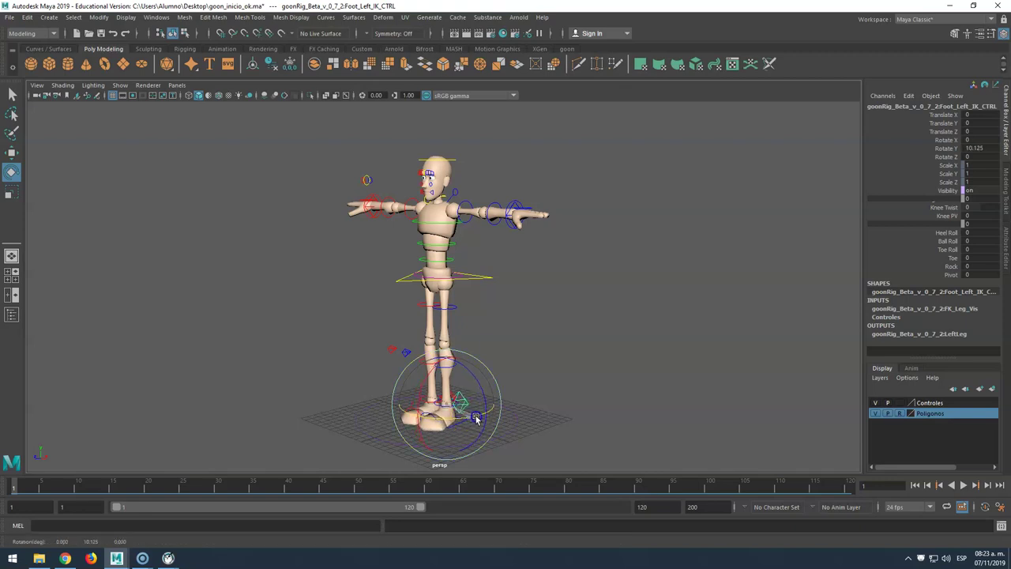
# Set the left foot IK control's Rotate Y to 10 and its Translate X to 0.2.
pyautogui.doubleClick(982, 148)
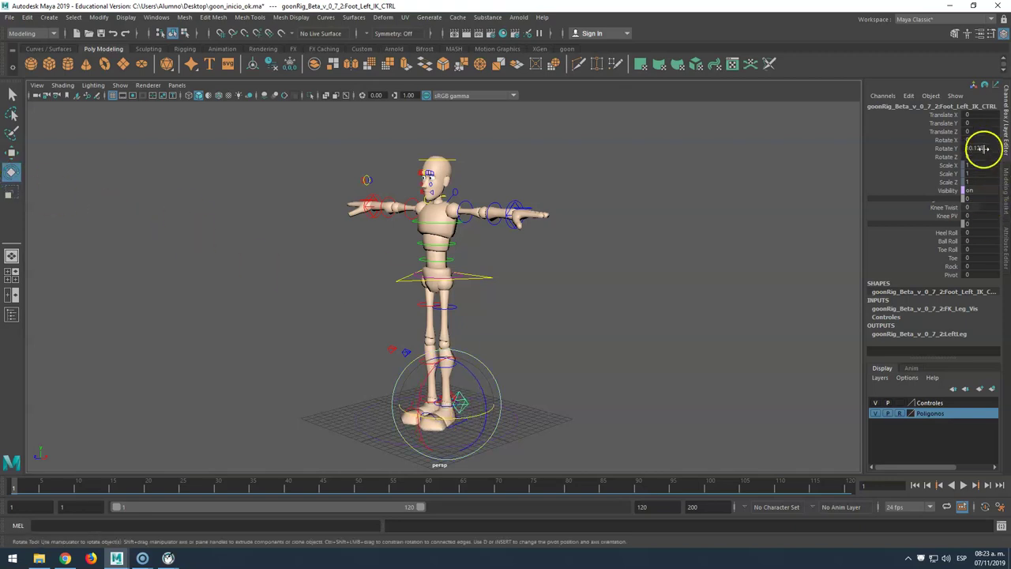
pyautogui.press('Return')
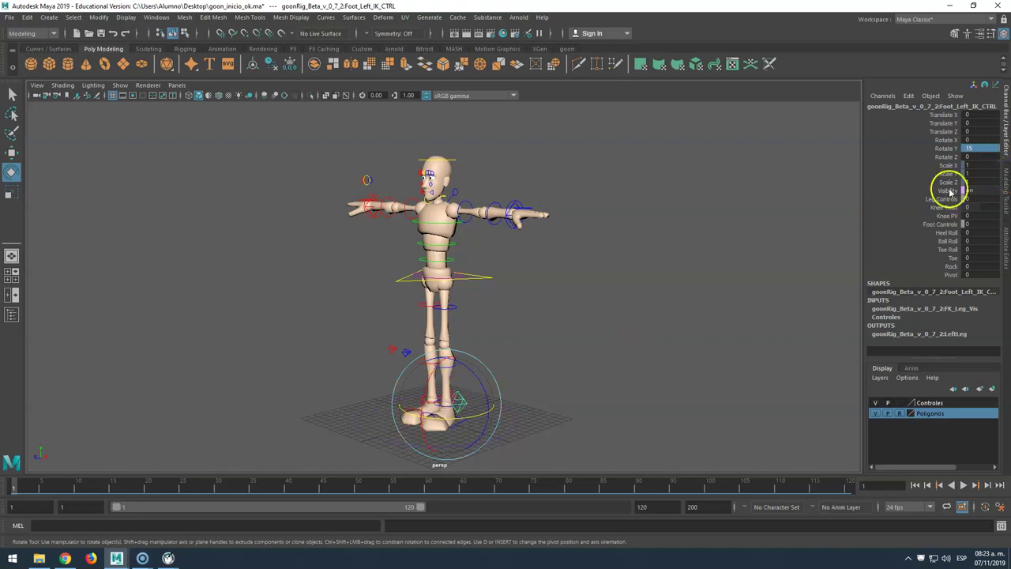
pyautogui.press('Return')
pyautogui.click(968, 115)
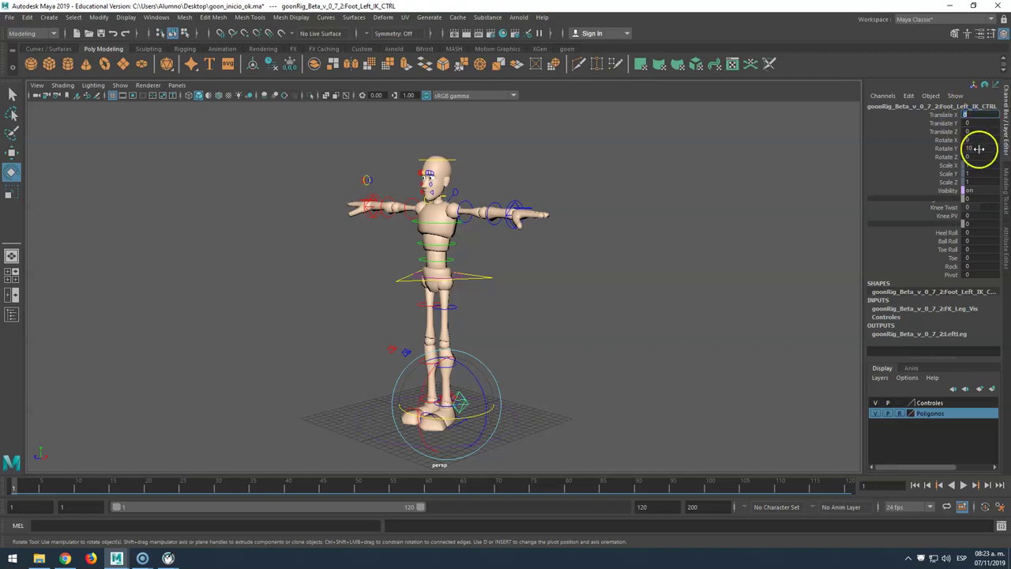
pyautogui.write('.2')
pyautogui.press('Return')
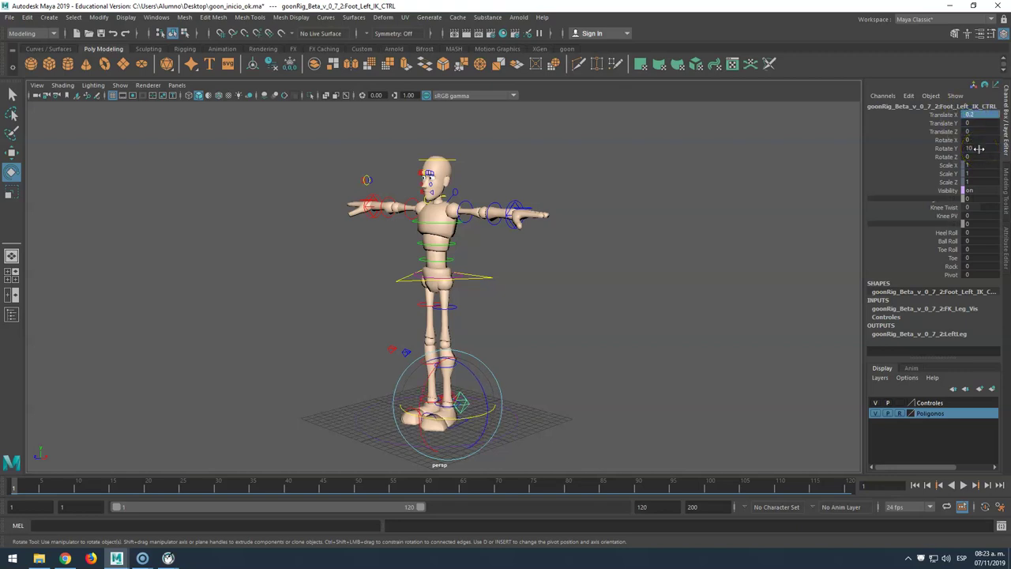
# Set the right foot IK control's Rotate Y to -10 and its Translate X to -0.2.
pyautogui.keyDown('alt'); pyautogui.moveTo(465, 406); pyautogui.dragTo(352, 381); pyautogui.keyUp('alt')
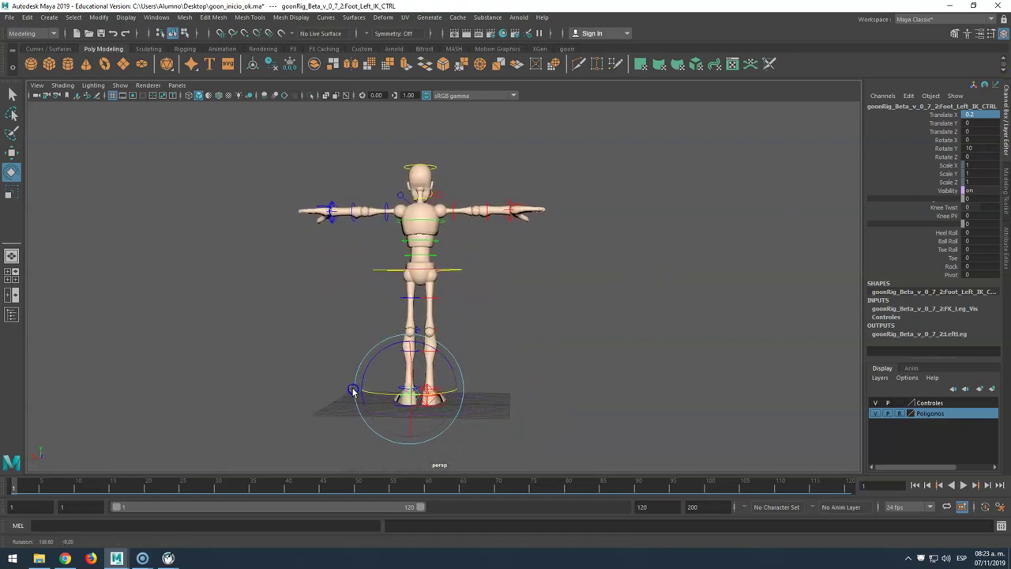
pyautogui.click(519, 364)
pyautogui.click(429, 399)
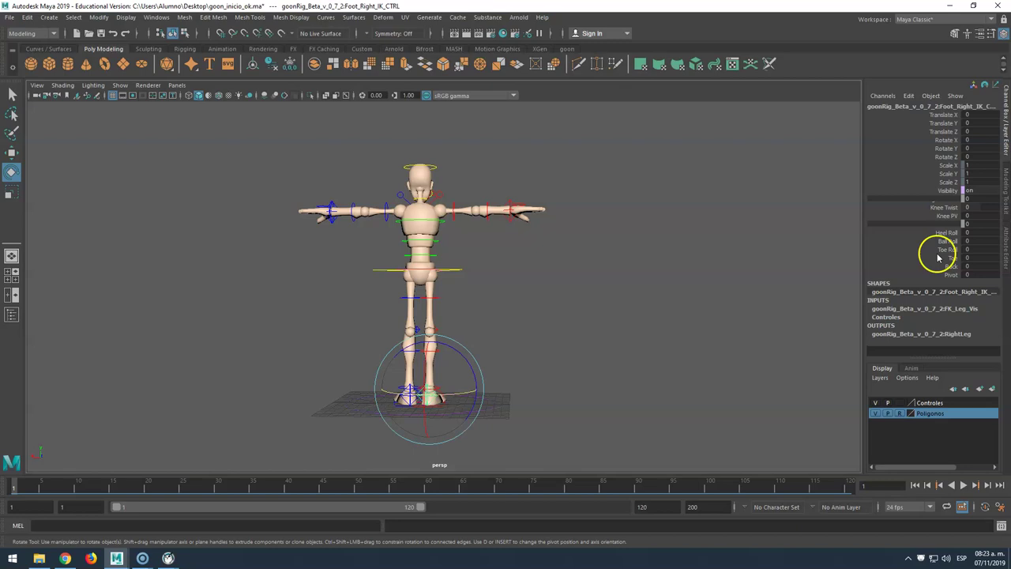
pyautogui.moveTo(470, 391); pyautogui.dragTo(466, 394)
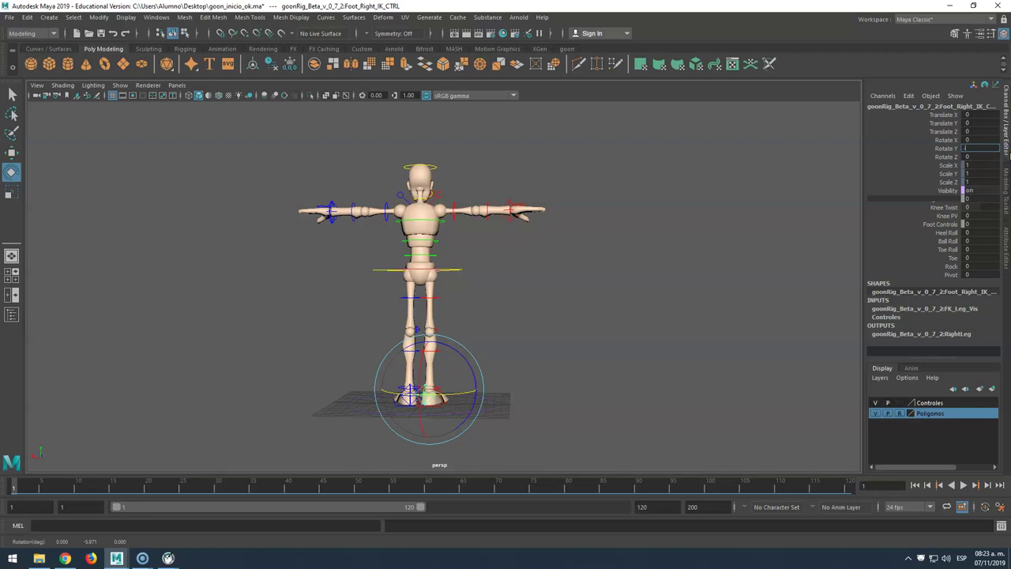
pyautogui.click(976, 114)
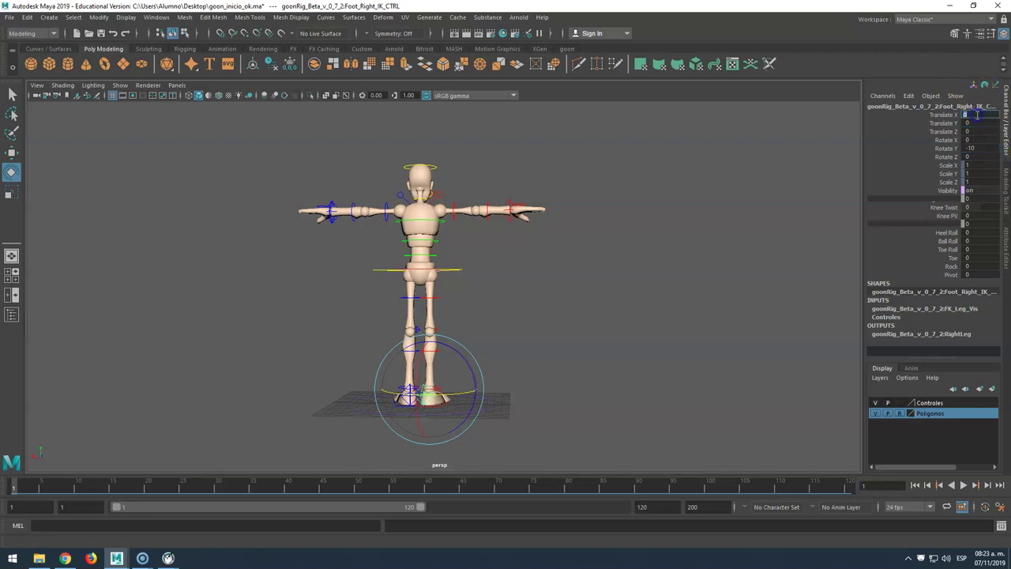
pyautogui.write('-0.2')
pyautogui.press('Return')
# Select the IK controls of both hands together with both clavicle FK controls.
pyautogui.keyDown('alt'); pyautogui.moveTo(410, 393); pyautogui.dragTo(612, 386); pyautogui.keyUp('alt')
pyautogui.scroll(4, 576, 270)
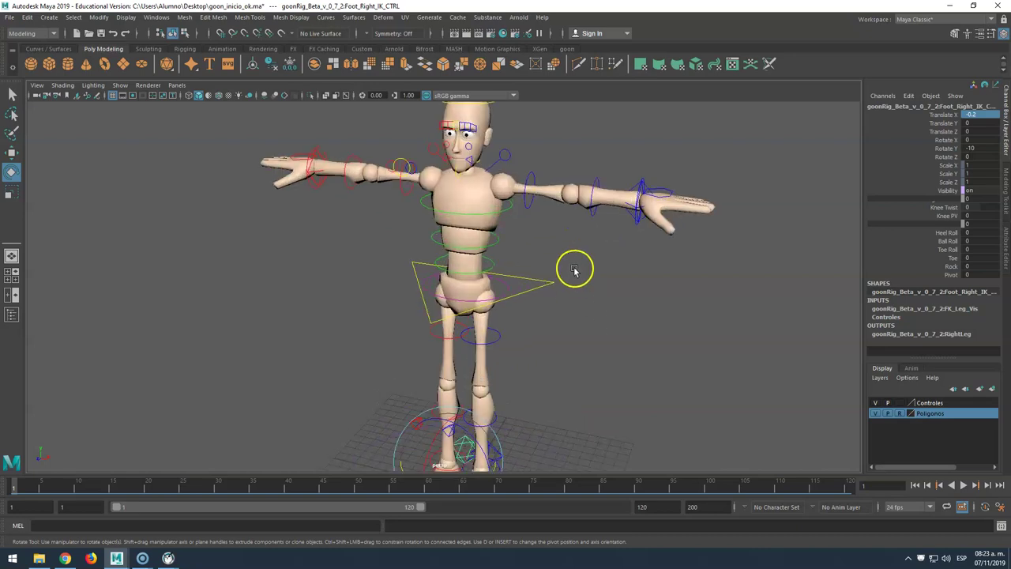
pyautogui.click(632, 188)
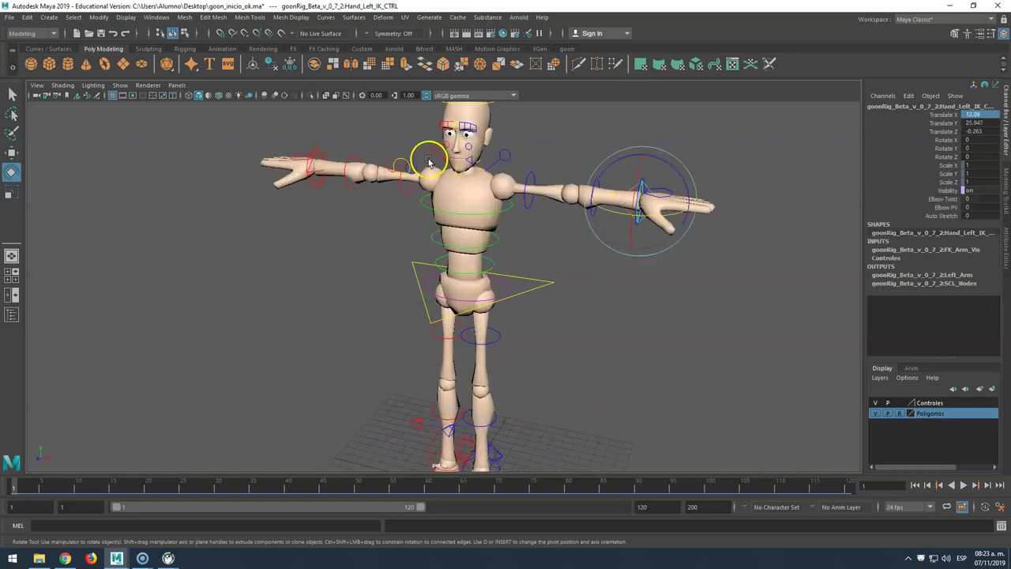
pyautogui.click(11, 94)
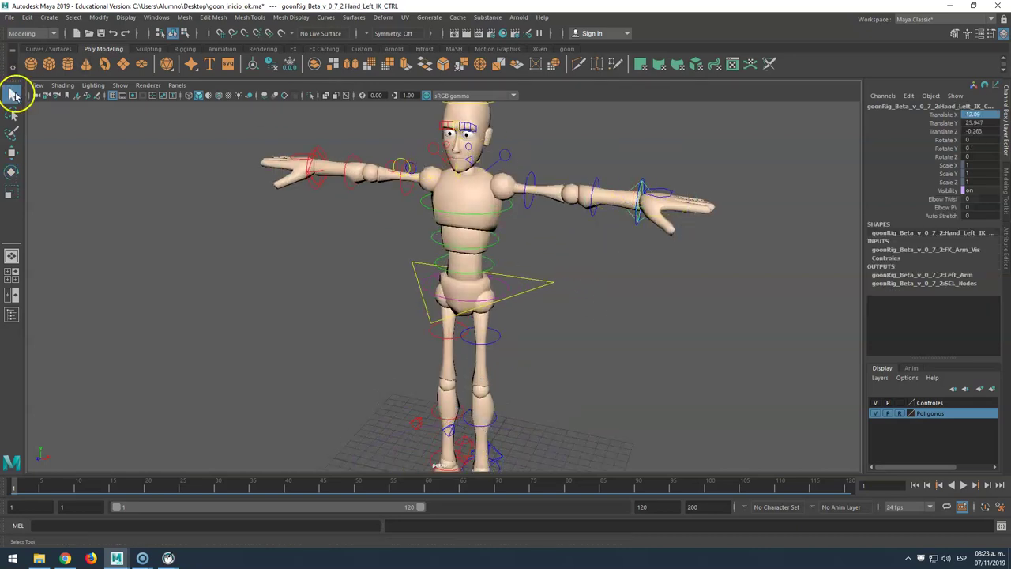
pyautogui.click(320, 156)
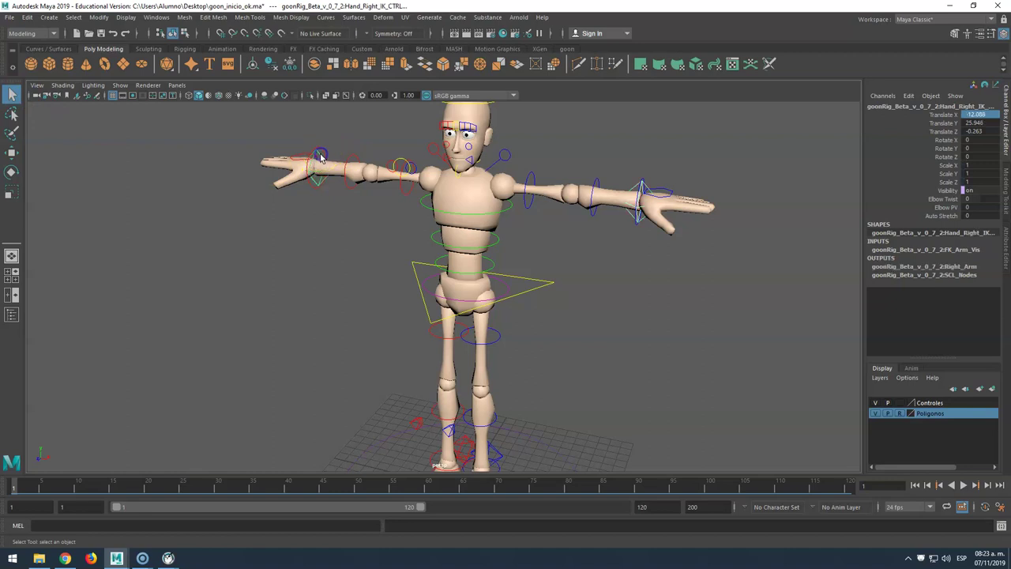
pyautogui.click(507, 162)
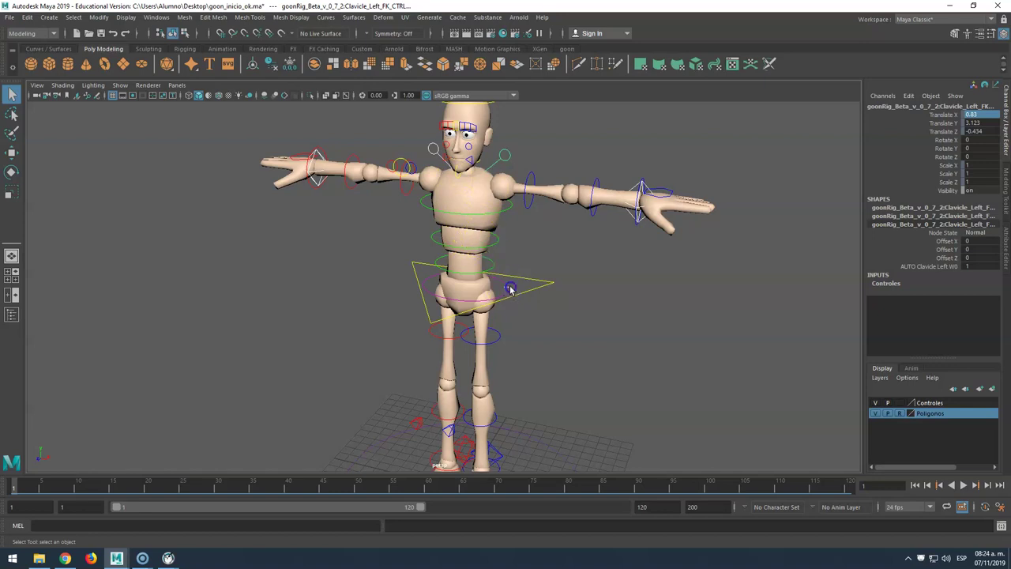
# Add the hip control, both upper-leg FK controls and both knee pole-vector controls to the selection.
pyautogui.click(497, 332)
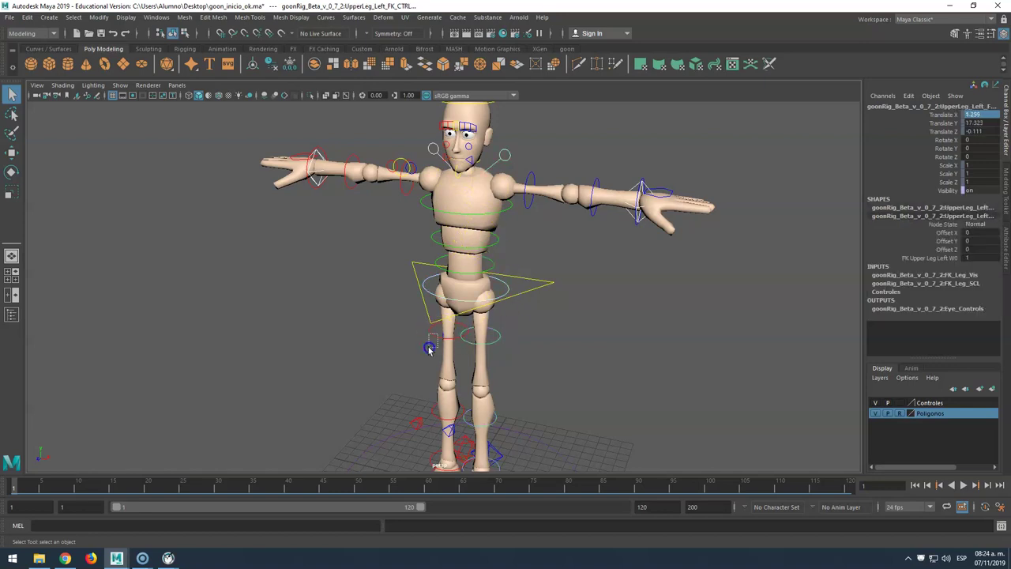
pyautogui.click(429, 350)
pyautogui.keyDown('alt'); pyautogui.moveTo(423, 395); pyautogui.dragTo(380, 302); pyautogui.keyUp('alt')
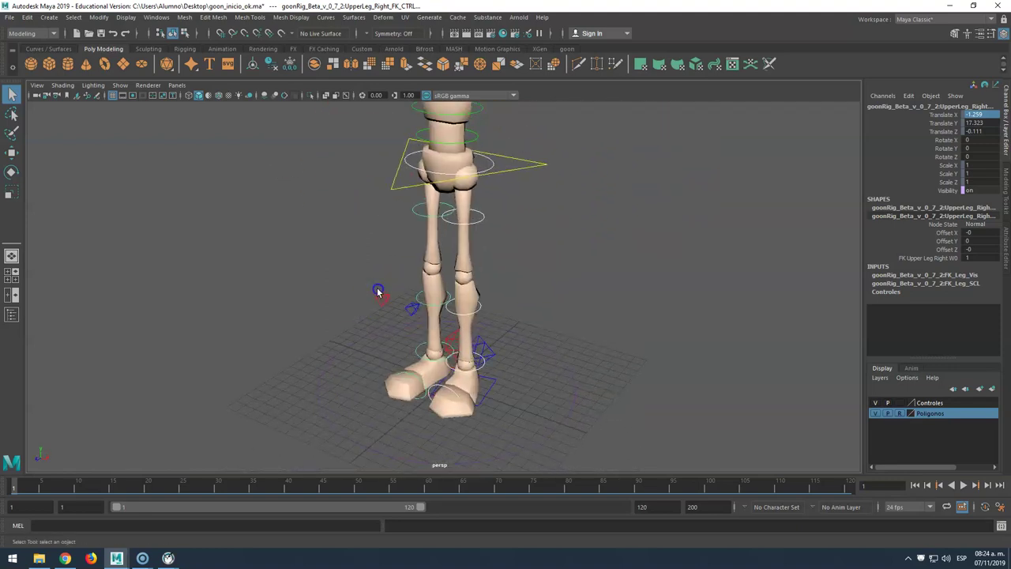
pyautogui.click(377, 291)
# Hide the grid and add the right and left foot controls around the heels to the selection.
pyautogui.keyDown('alt'); pyautogui.moveTo(543, 373); pyautogui.dragTo(462, 284); pyautogui.keyUp('alt')
pyautogui.click(112, 95)
pyautogui.keyDown('alt'); pyautogui.moveTo(403, 252); pyautogui.dragTo(383, 298); pyautogui.keyUp('alt')
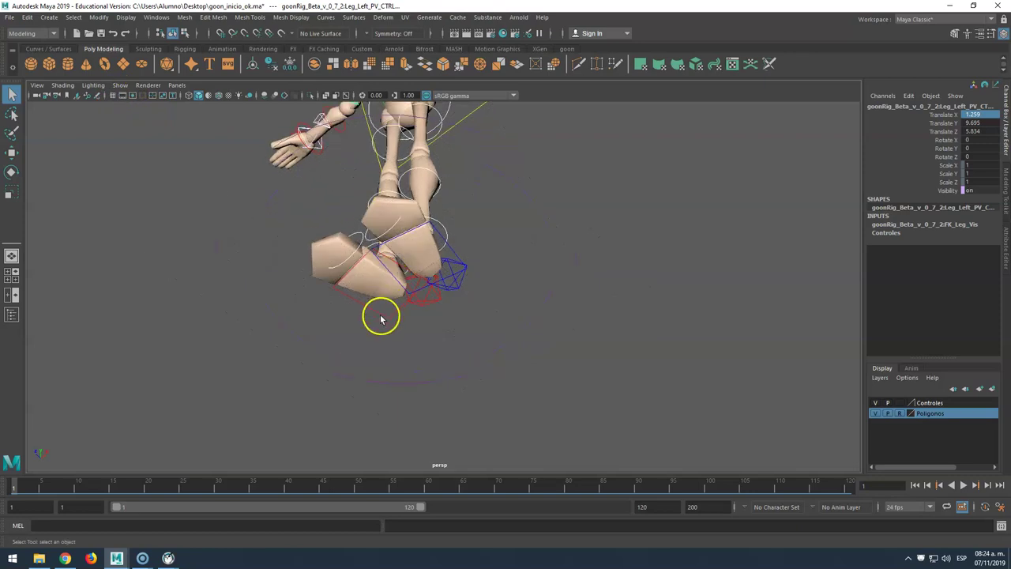
pyautogui.click(400, 295)
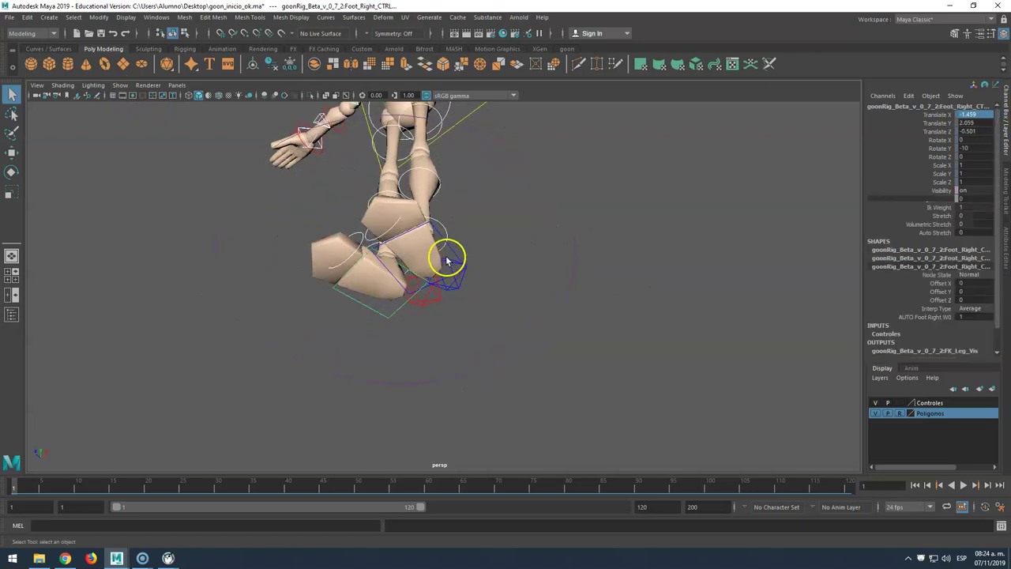
pyautogui.click(483, 263)
pyautogui.keyDown('alt'); pyautogui.moveTo(500, 254); pyautogui.dragTo(477, 337); pyautogui.keyUp('alt')
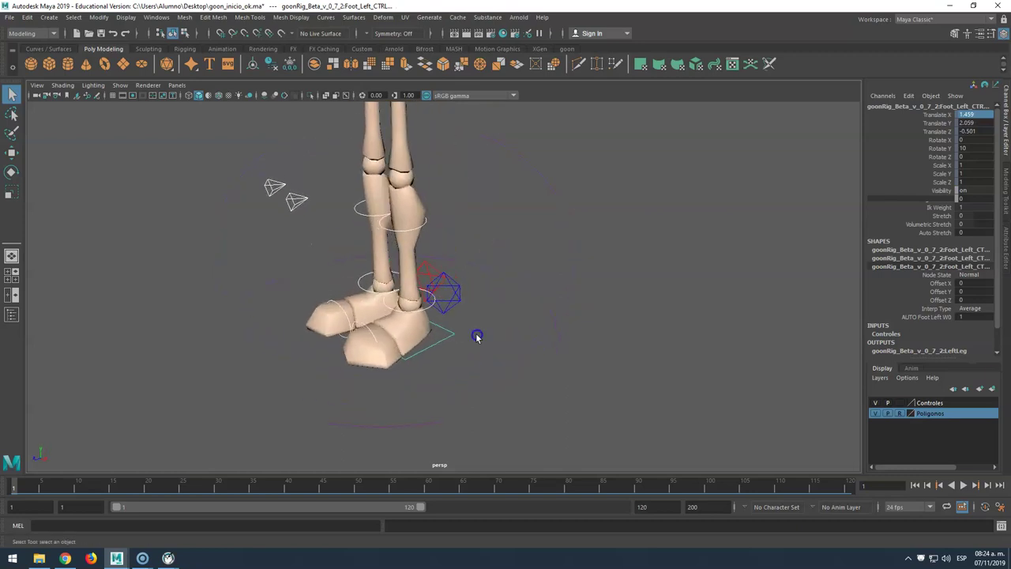
# Create a display layer from the selected controls and name it controles_extra.
pyautogui.click(993, 389)
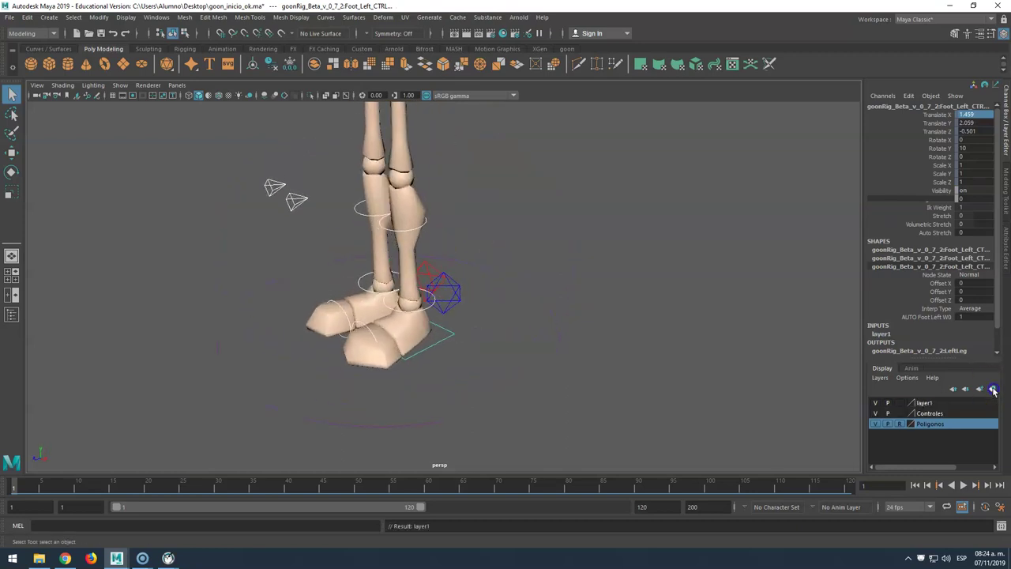
pyautogui.doubleClick(936, 404)
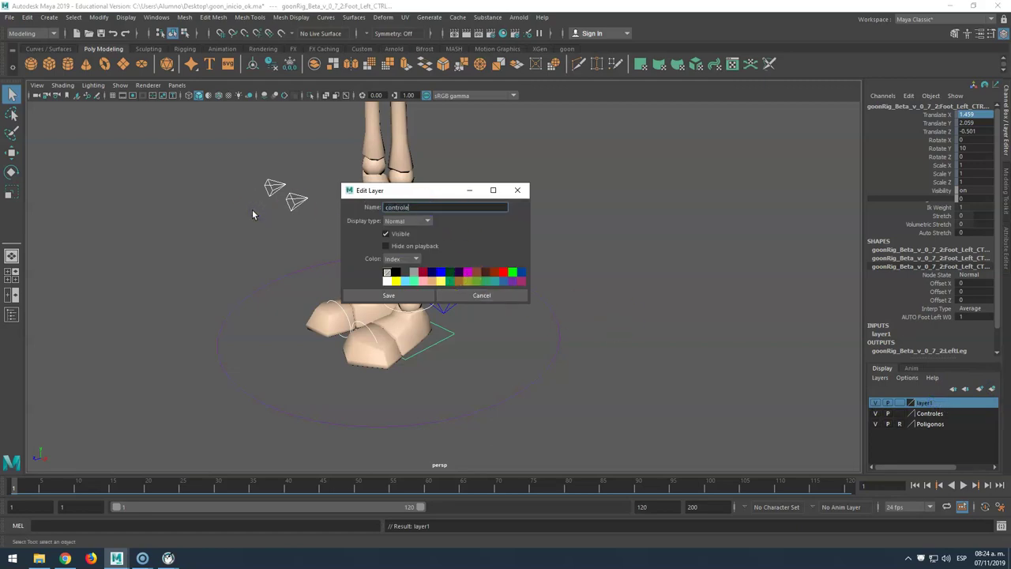
pyautogui.write('controles_extra')
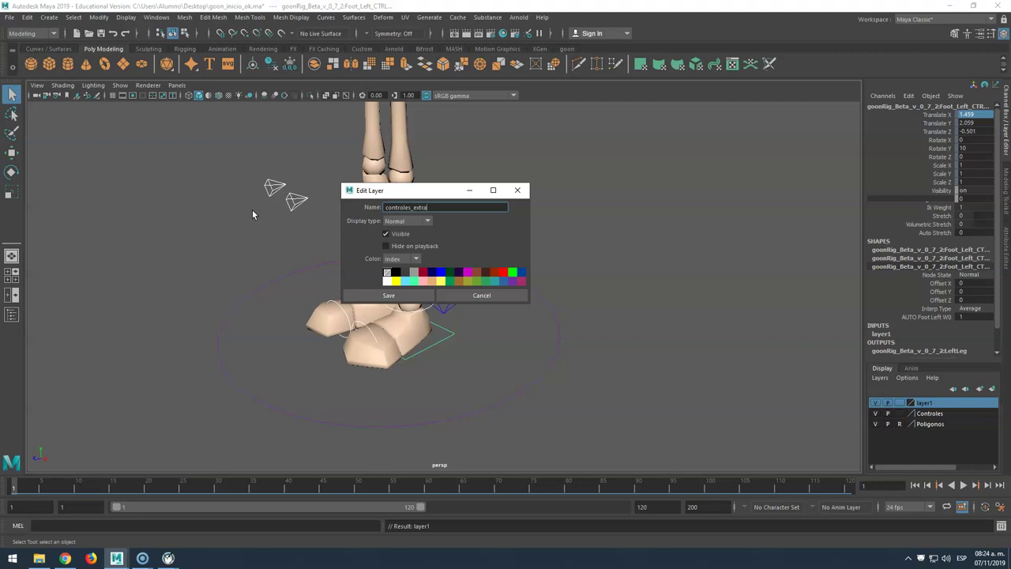
pyautogui.click(413, 295)
# Hide the controles_extra layer and check the whole character without those controls.
pyautogui.click(876, 402)
pyautogui.scroll(-3, 510, 293)
pyautogui.scroll(1, 509, 294)
pyautogui.scroll(-3, 509, 293)
pyautogui.keyDown('alt'); pyautogui.moveTo(503, 259); pyautogui.dragTo(511, 399, button='middle'); pyautogui.keyUp('alt')
pyautogui.keyDown('alt'); pyautogui.moveTo(471, 341); pyautogui.dragTo(509, 346); pyautogui.keyUp('alt')
pyautogui.click(875, 404)
# Create a polygon cube and scale it into a thin floor slab, about 41.3 in X, 0.28 in Y and 36.1 in Z.
pyautogui.click(49, 63)
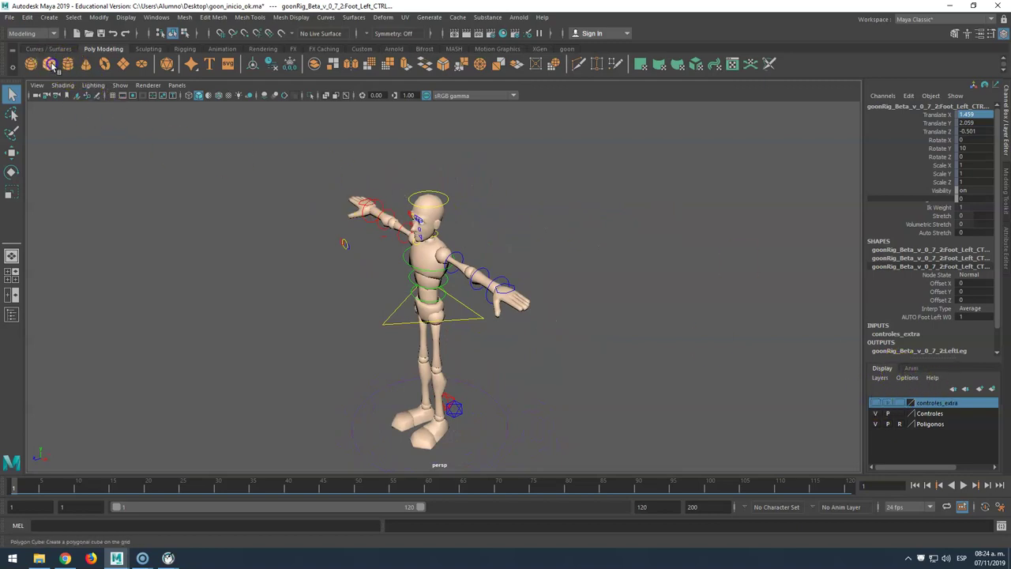
pyautogui.click(50, 65)
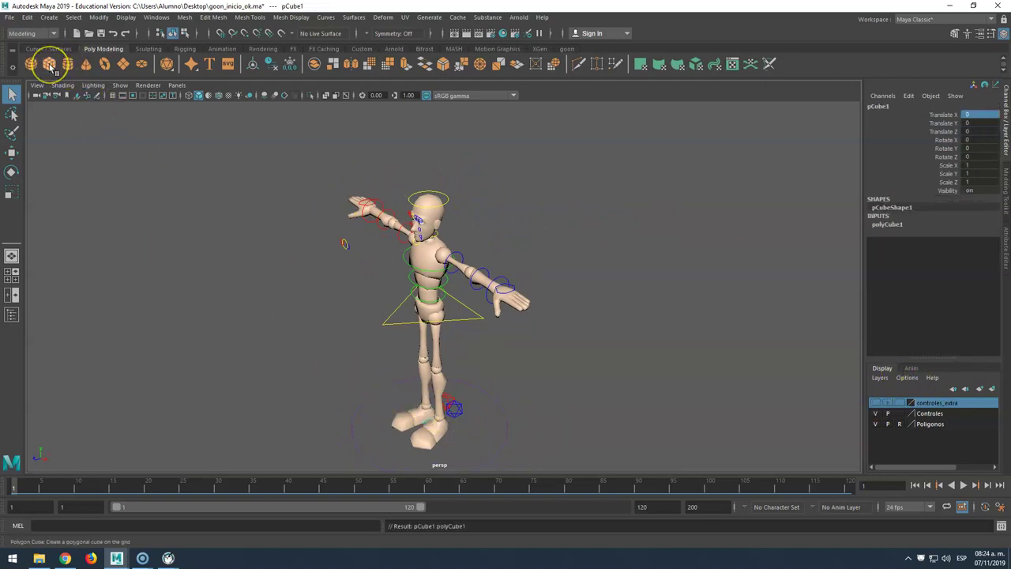
pyautogui.press('r')
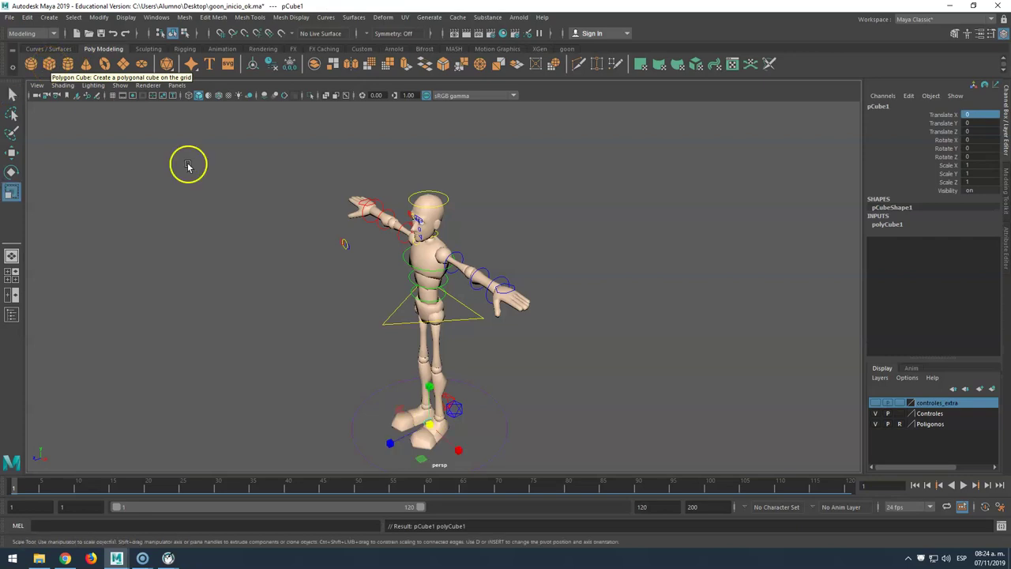
pyautogui.moveTo(390, 444); pyautogui.dragTo(496, 480)
pyautogui.keyDown('alt'); pyautogui.moveTo(515, 448); pyautogui.dragTo(553, 309, button='middle'); pyautogui.keyUp('alt')
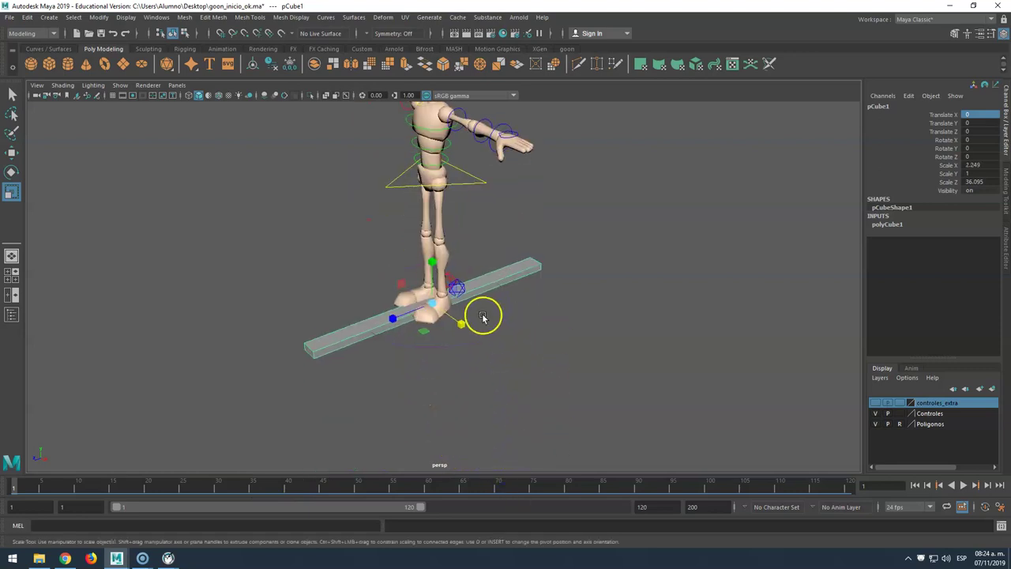
pyautogui.moveTo(463, 325); pyautogui.dragTo(612, 432)
pyautogui.moveTo(453, 327); pyautogui.dragTo(524, 368)
pyautogui.moveTo(432, 267); pyautogui.dragTo(429, 297)
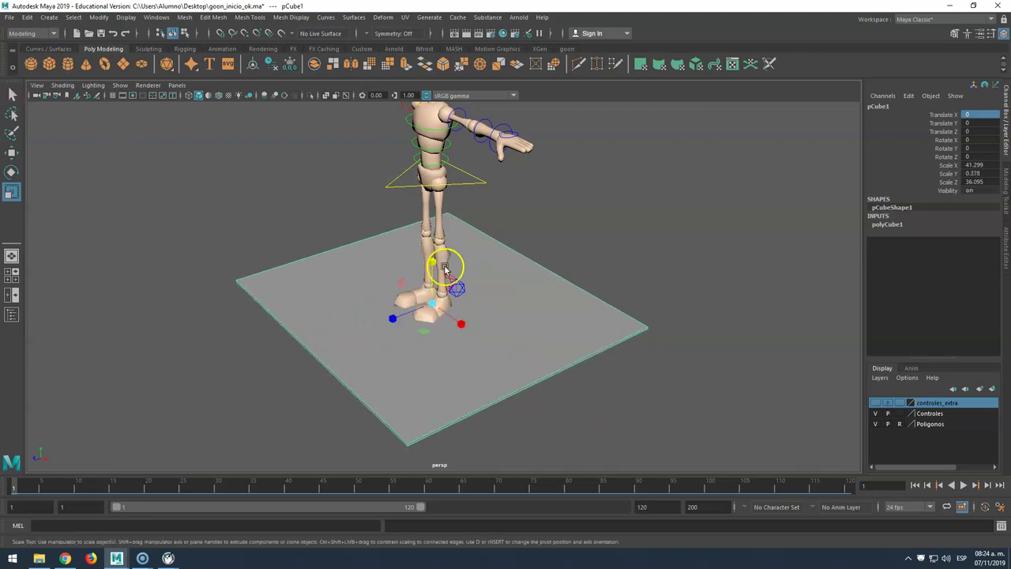
# In the front view, thin the floor slab to about 0.18 in Y and lower it beneath the feet to about -0.076.
pyautogui.keyDown('alt'); pyautogui.moveTo(462, 297); pyautogui.dragTo(448, 293, button='middle'); pyautogui.keyUp('alt')
pyautogui.press('space')
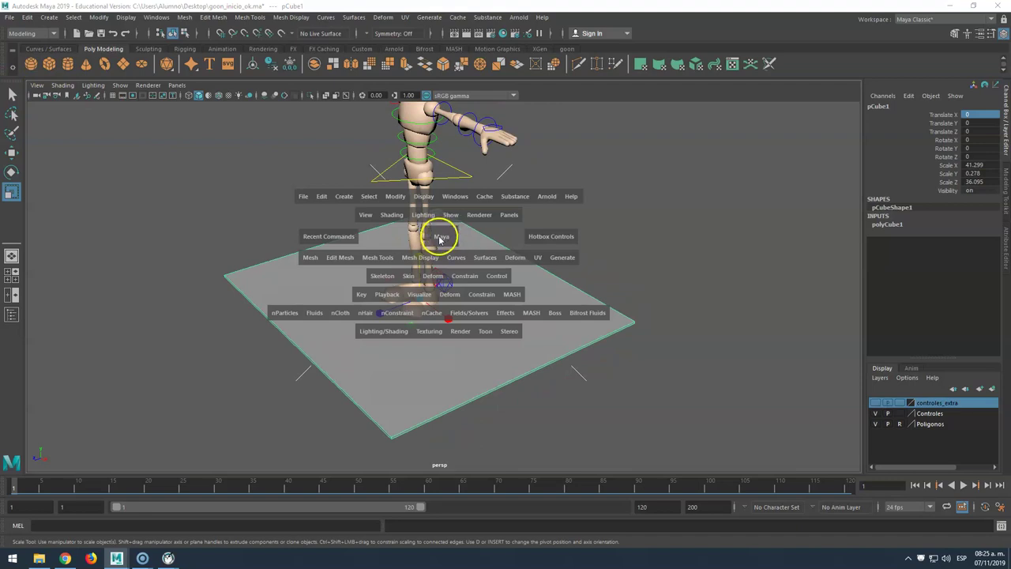
pyautogui.click(440, 240)
pyautogui.moveTo(439, 237)
pyautogui.mouseDown()
pyautogui.moveTo(389, 234)
pyautogui.moveTo(386, 249)
pyautogui.moveTo(490, 250)
pyautogui.moveTo(432, 264)
pyautogui.moveTo(442, 279)
pyautogui.moveTo(445, 237)
pyautogui.moveTo(441, 259)
pyautogui.moveTo(445, 246)
pyautogui.mouseUp()
pyautogui.press('w')
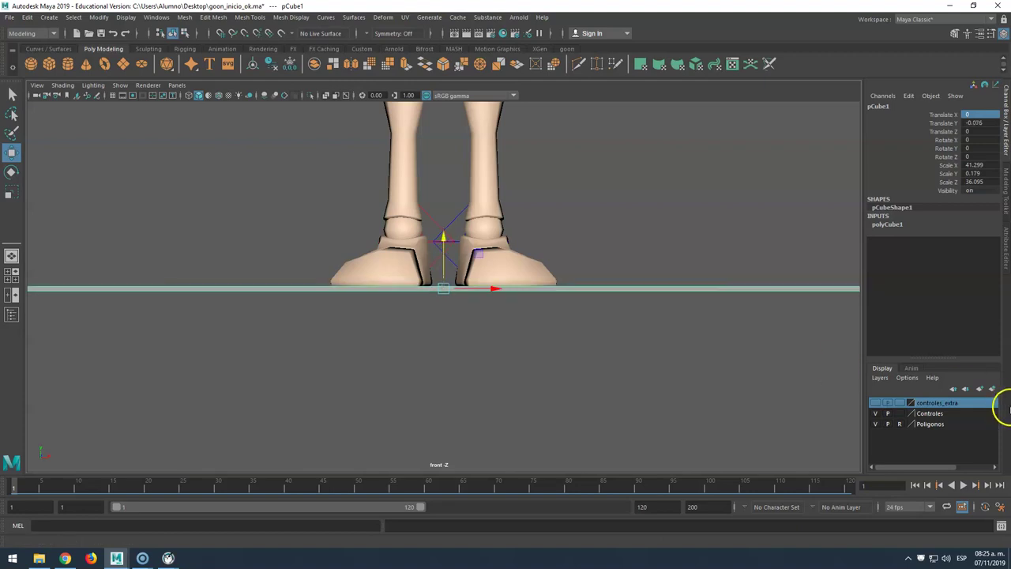
# Create a display layer from the selected floor slab and name it piso.
pyautogui.click(993, 390)
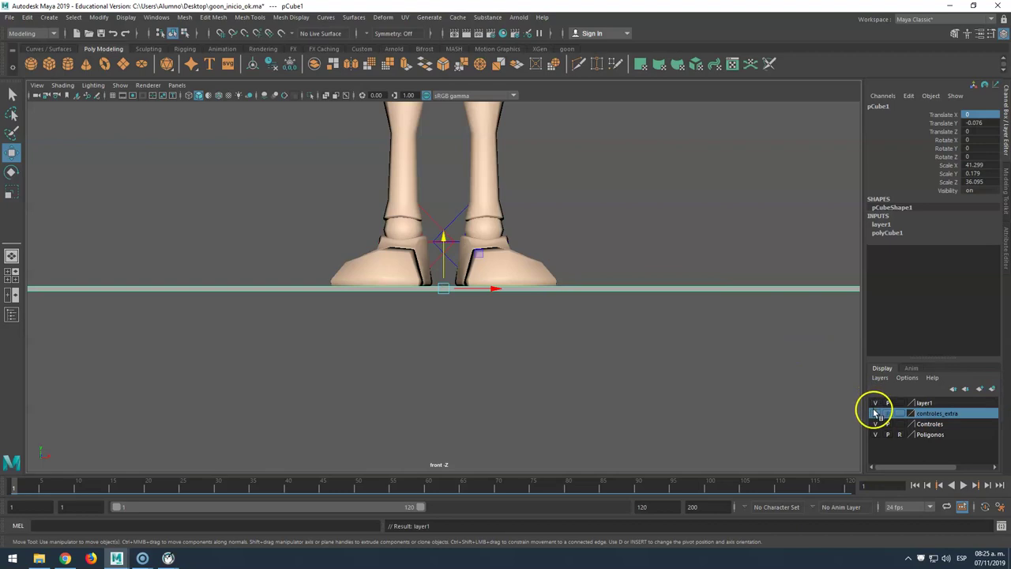
pyautogui.doubleClick(916, 403)
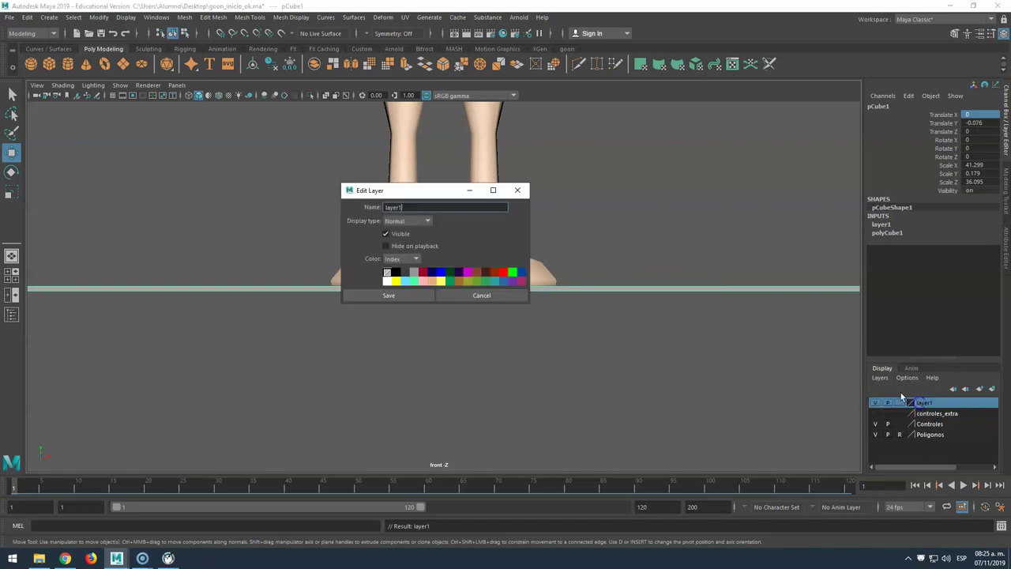
pyautogui.write('piso')
pyautogui.click(391, 296)
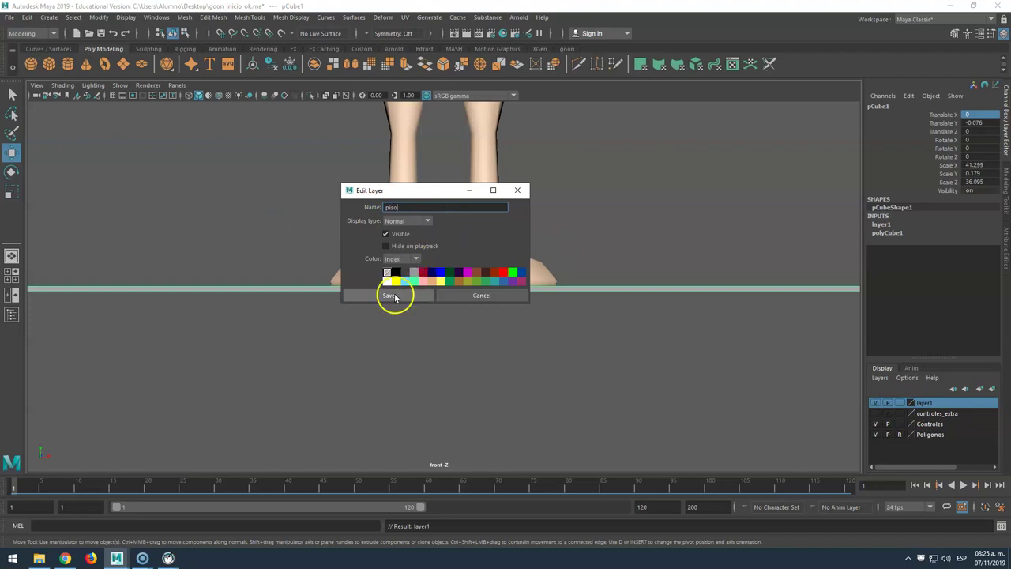
# Set the piso layer's display type to Reference so the floor cannot be selected.
pyautogui.click(891, 406)
pyautogui.click(900, 403)
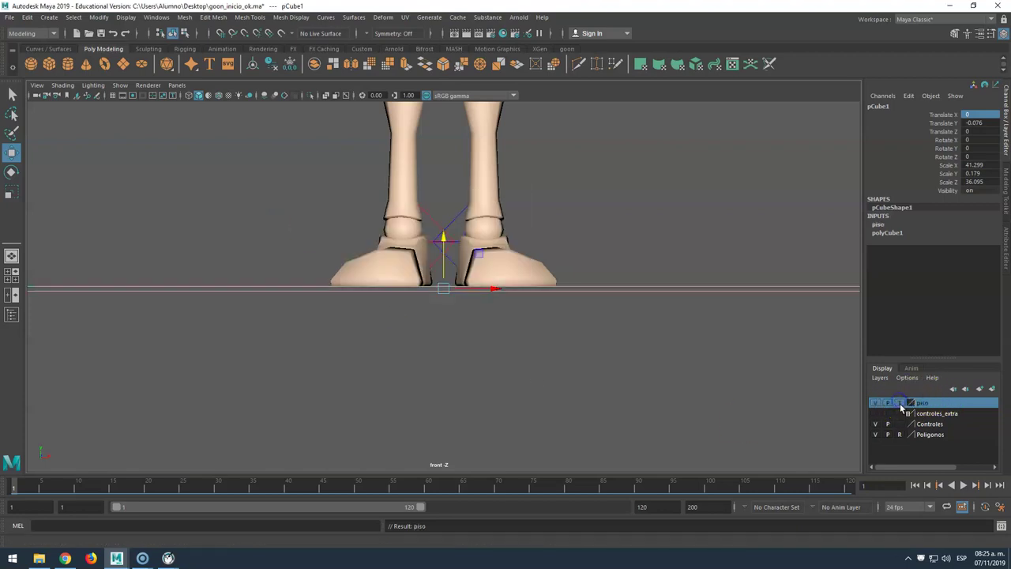
pyautogui.click(900, 403)
# Deselect the floor and return to the perspective view showing the whole character.
pyautogui.scroll(-5, 562, 356)
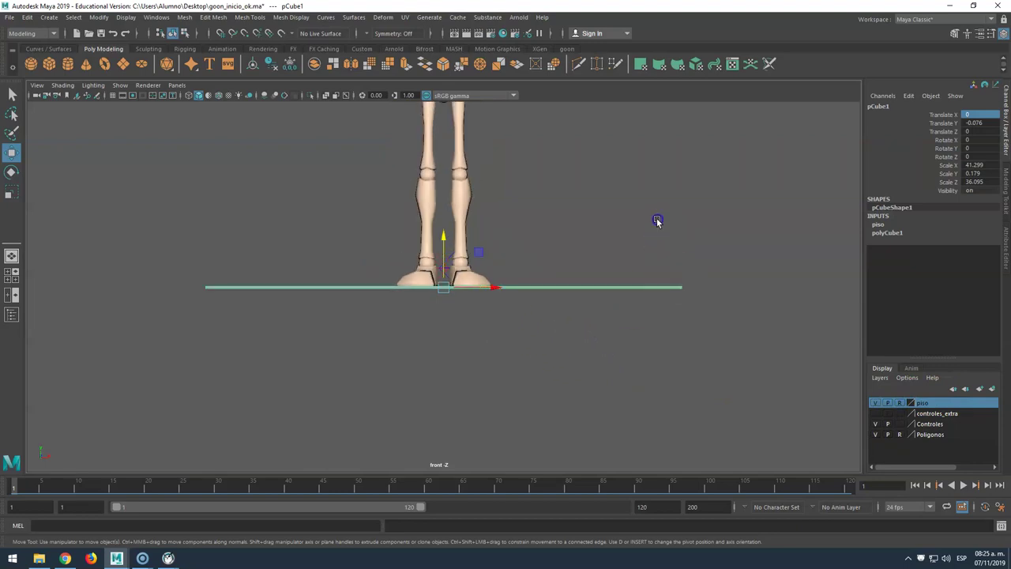
pyautogui.click(656, 223)
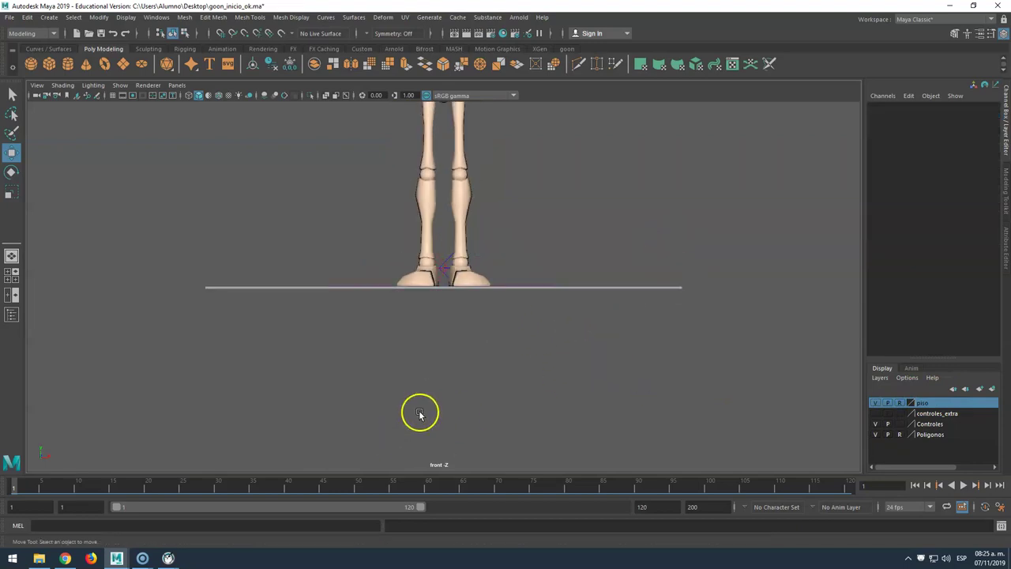
pyautogui.press('space')
pyautogui.moveTo(422, 408); pyautogui.dragTo(432, 382)
pyautogui.scroll(-3, 605, 348)
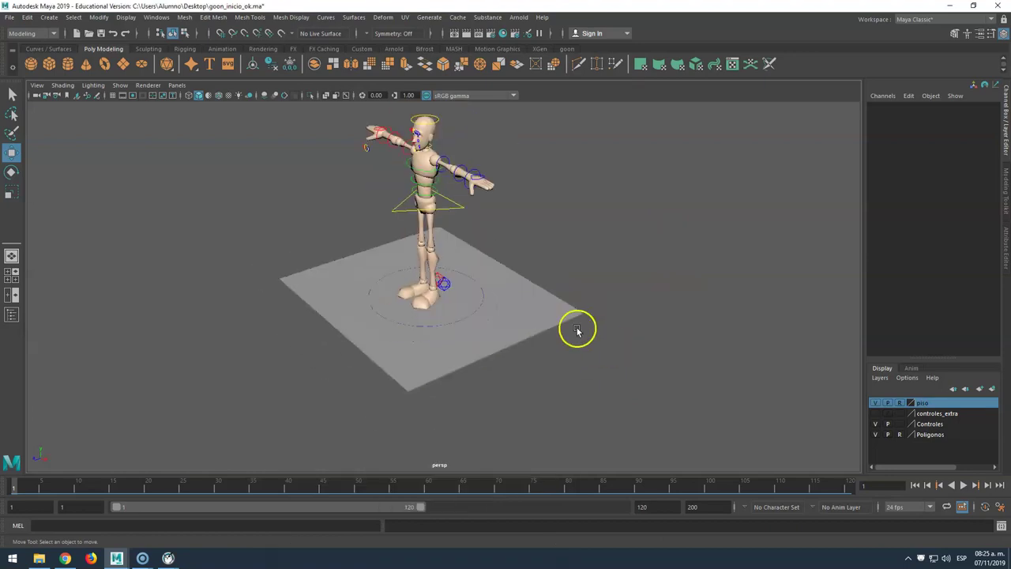
# Switch to the Three Panes Split Left layout, then frame the whole character and hide the grid in the side view.
pyautogui.click(175, 86)
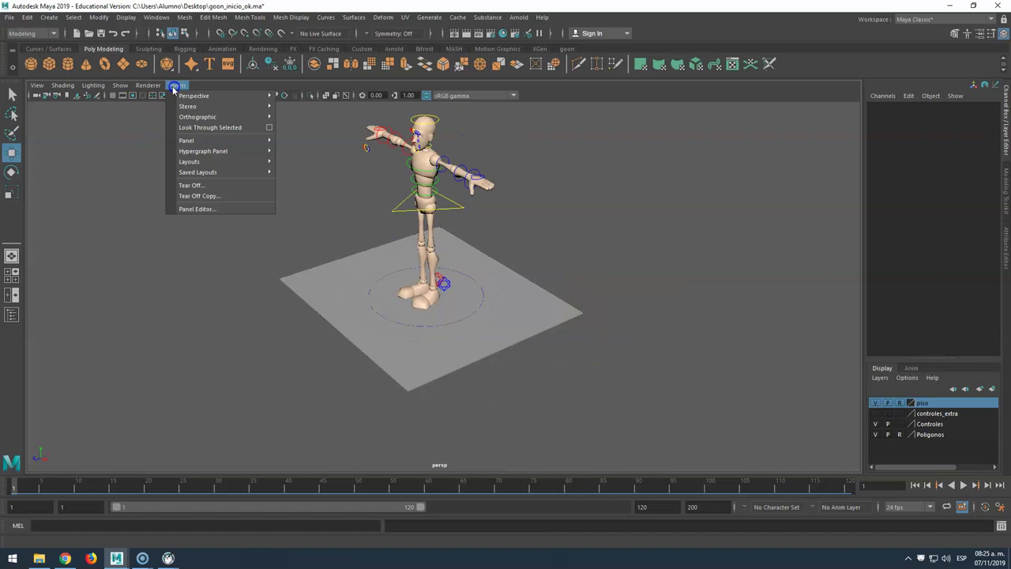
pyautogui.moveTo(190, 161)
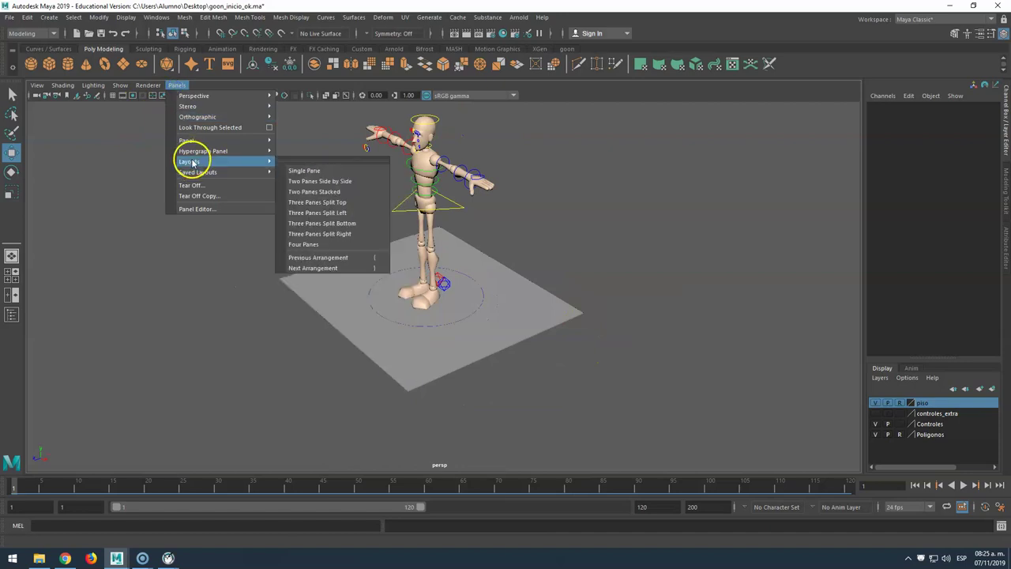
pyautogui.click(299, 213)
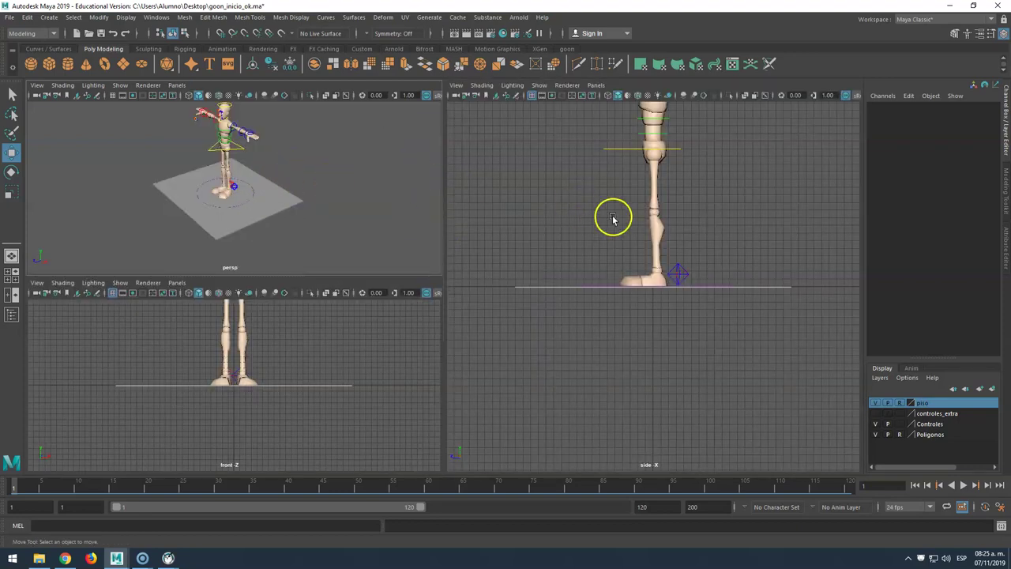
pyautogui.scroll(-3, 605, 225)
pyautogui.click(596, 85)
pyautogui.click(553, 151)
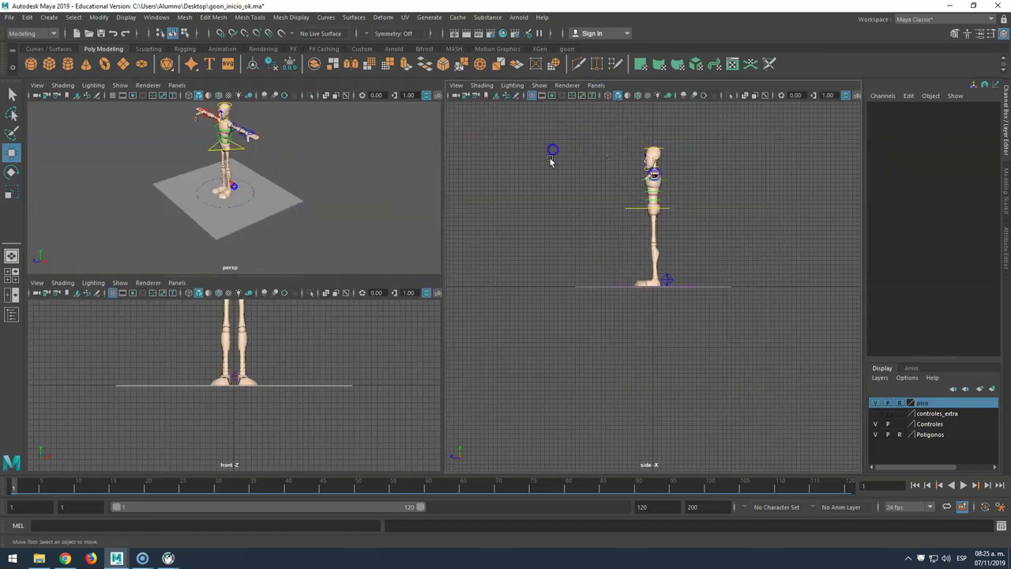
pyautogui.click(533, 97)
pyautogui.scroll(-3, 261, 339)
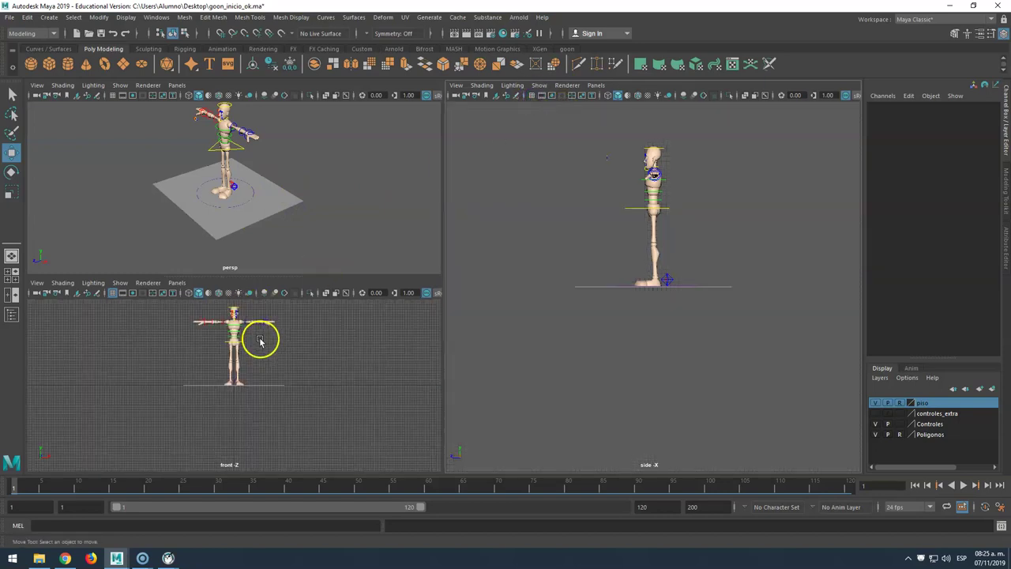
# Hide the grid in the front view and frame the character with its floor in the front and perspective views.
pyautogui.click(113, 293)
pyautogui.keyDown('alt'); pyautogui.moveTo(260, 350); pyautogui.dragTo(264, 395, button='middle'); pyautogui.keyUp('alt')
pyautogui.keyDown('alt'); pyautogui.moveTo(269, 195); pyautogui.dragTo(266, 230, button='right'); pyautogui.keyUp('alt')
pyautogui.scroll(5, 271, 199)
pyautogui.scroll(-4, 274, 197)
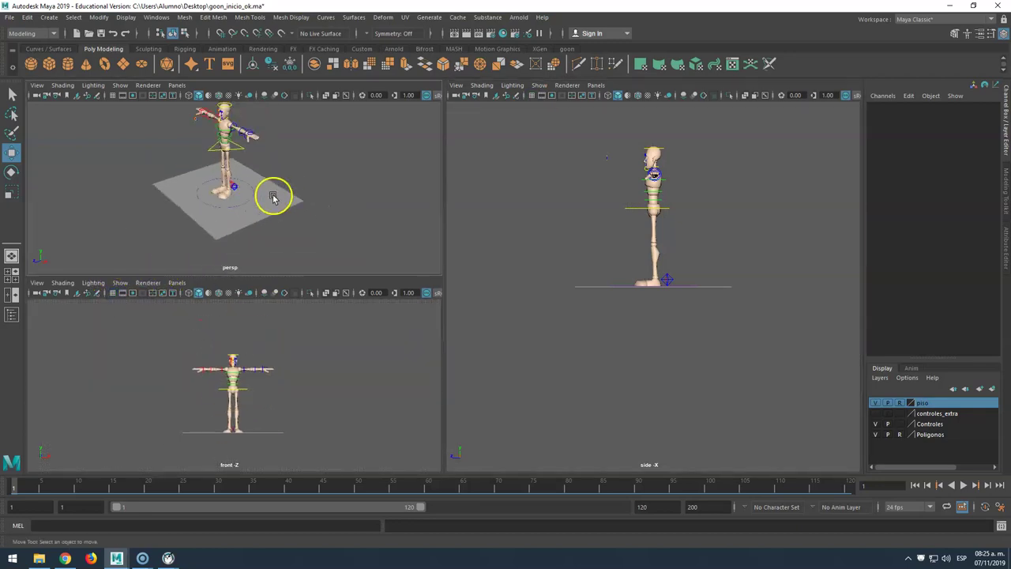
pyautogui.keyDown('alt'); pyautogui.moveTo(273, 146); pyautogui.dragTo(270, 198, button='middle'); pyautogui.keyUp('alt')
pyautogui.keyDown('alt'); pyautogui.moveTo(270, 199); pyautogui.dragTo(280, 174); pyautogui.keyUp('alt')
pyautogui.keyDown('alt'); pyautogui.moveTo(284, 174); pyautogui.dragTo(322, 174, button='middle'); pyautogui.keyUp('alt')
pyautogui.keyDown('alt'); pyautogui.moveTo(322, 174); pyautogui.dragTo(295, 191, button='right'); pyautogui.keyUp('alt')
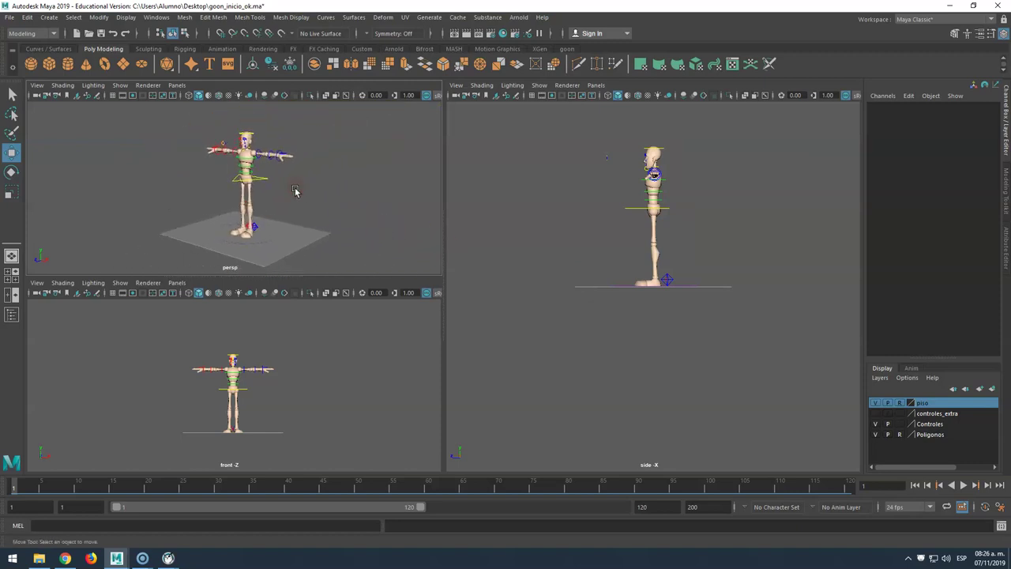
# Set the playback speed to 24 fps x 1 in the Time Slider preferences and save them.
pyautogui.click(636, 283)
pyautogui.click(1002, 509)
pyautogui.click(418, 323)
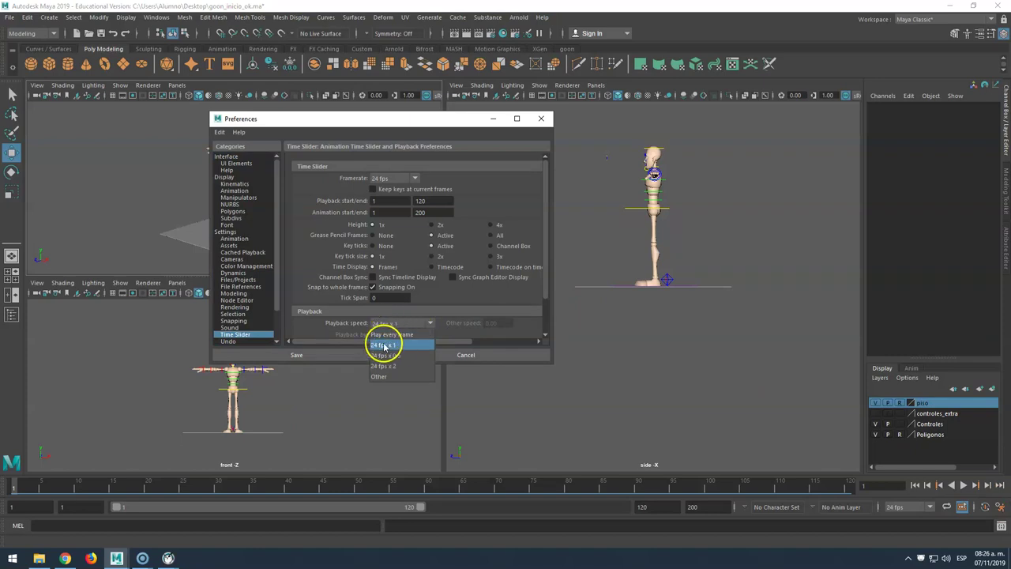
pyautogui.click(384, 346)
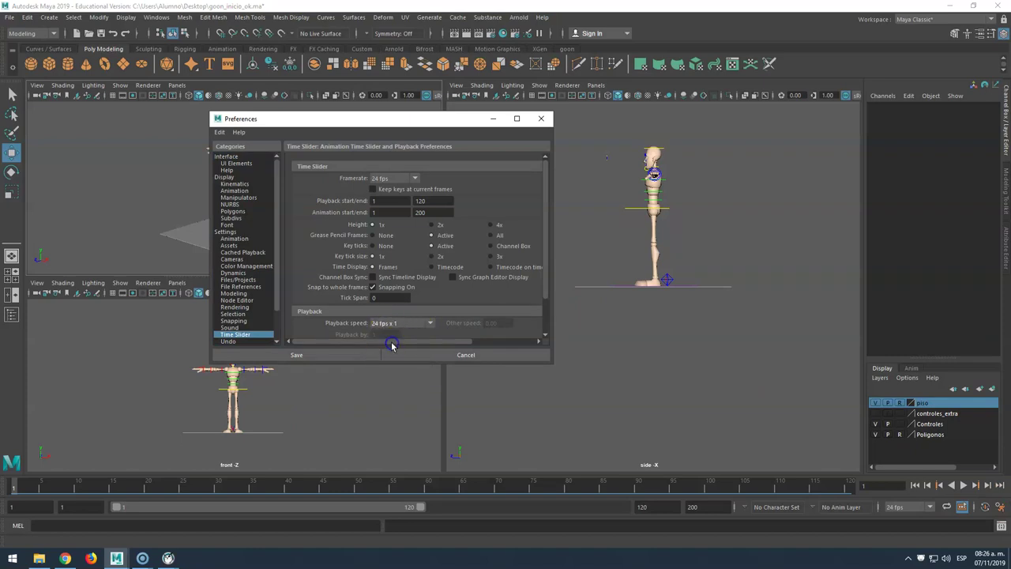
pyautogui.click(233, 237)
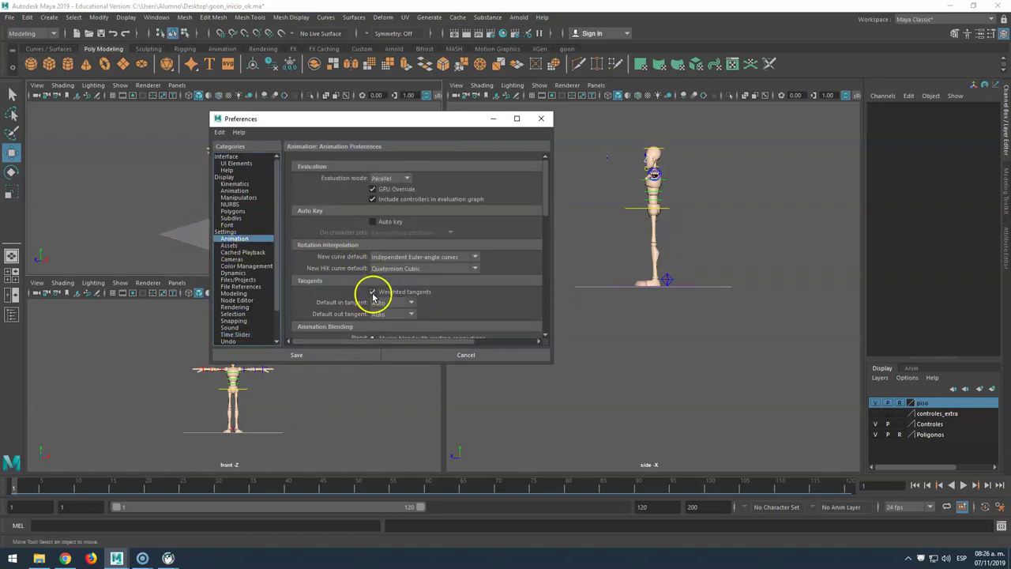
pyautogui.click(226, 232)
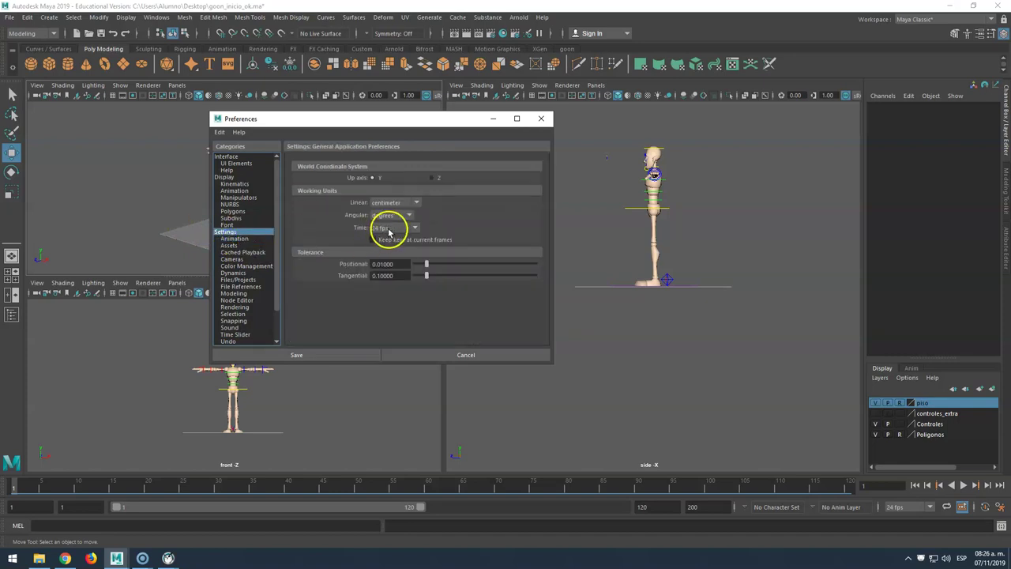
pyautogui.click(306, 355)
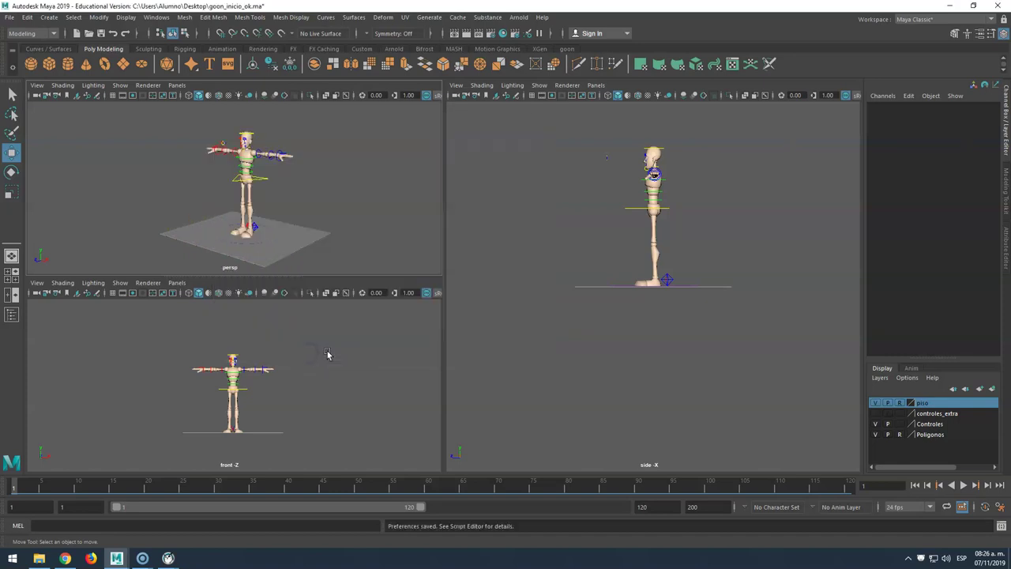
# Turn on auto keyframing and open a stride, moving the left foot control forward and the right foot control back to Translate Z -5.468.
pyautogui.click(985, 516)
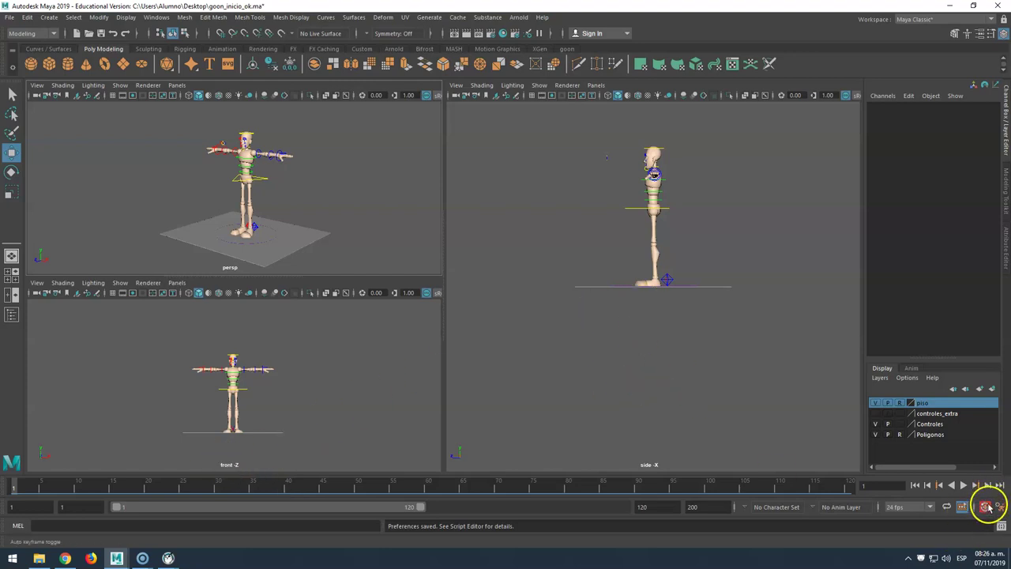
pyautogui.click(671, 282)
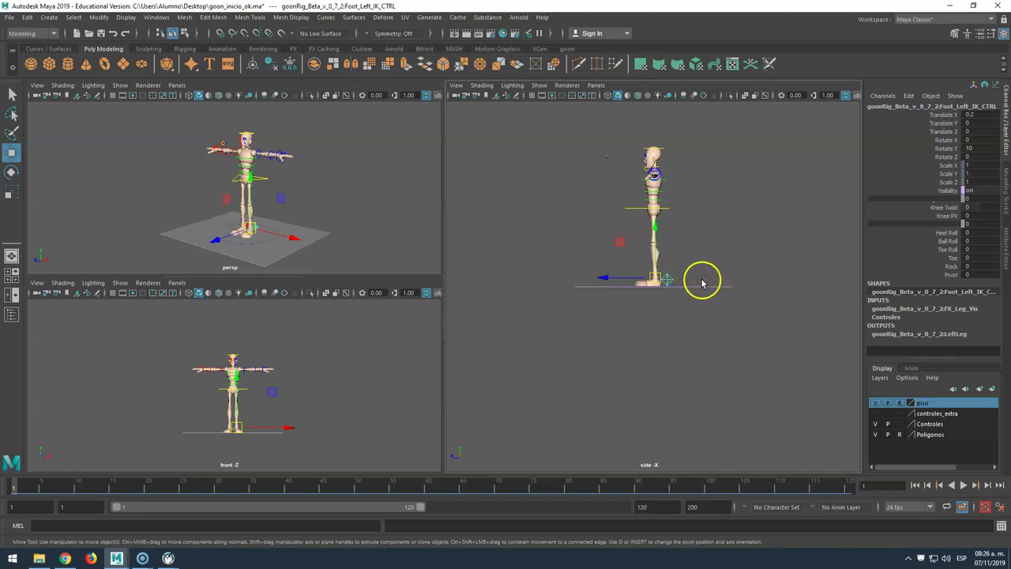
pyautogui.moveTo(636, 278); pyautogui.dragTo(587, 276)
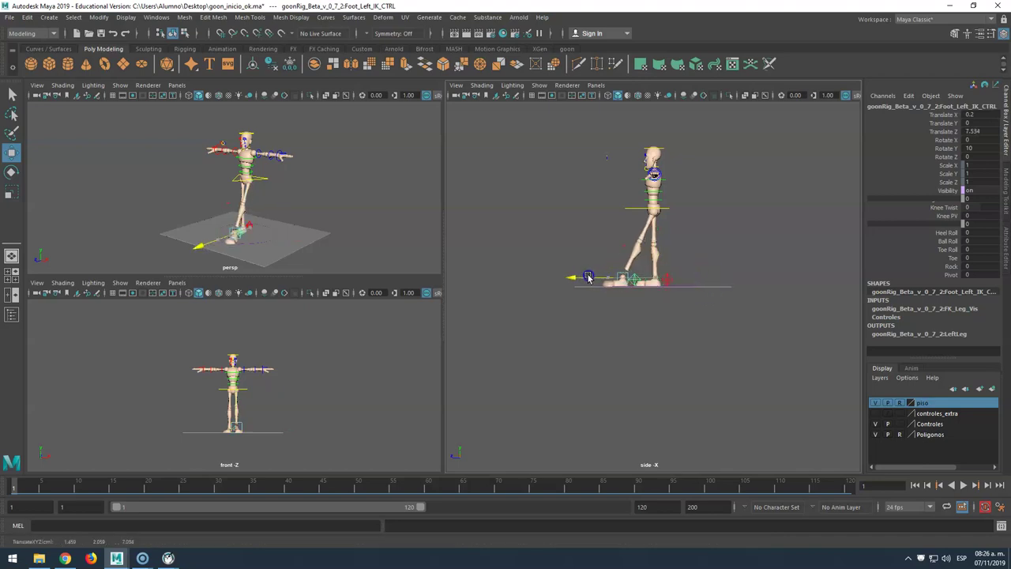
pyautogui.click(670, 276)
pyautogui.moveTo(652, 275); pyautogui.dragTo(677, 278)
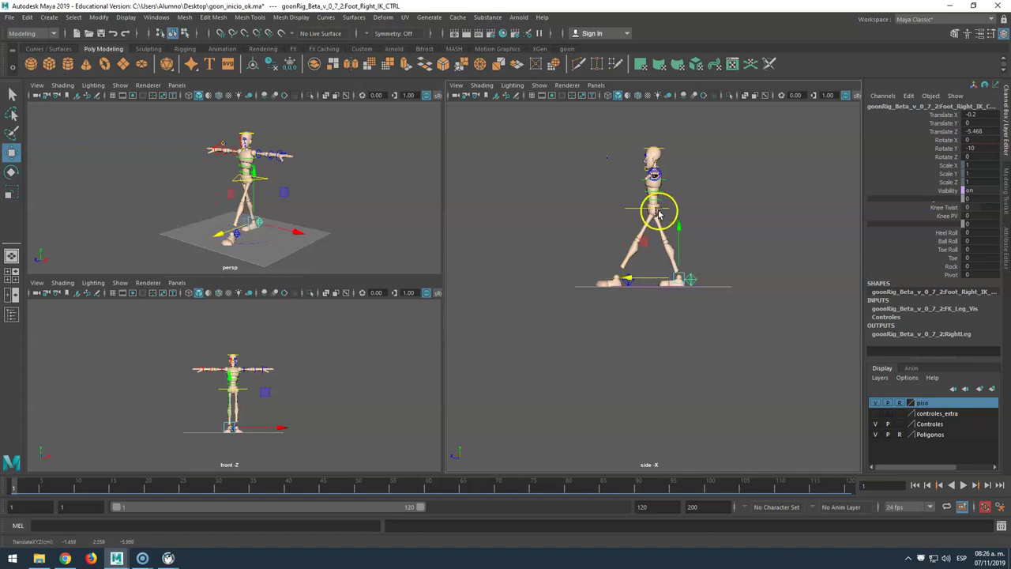
# Lower the root control to about -2.795 in Translate Y and pull the left foot control back to about 5.59 in Translate Z.
pyautogui.click(657, 211)
pyautogui.click(652, 211)
pyautogui.moveTo(654, 182); pyautogui.dragTo(637, 241)
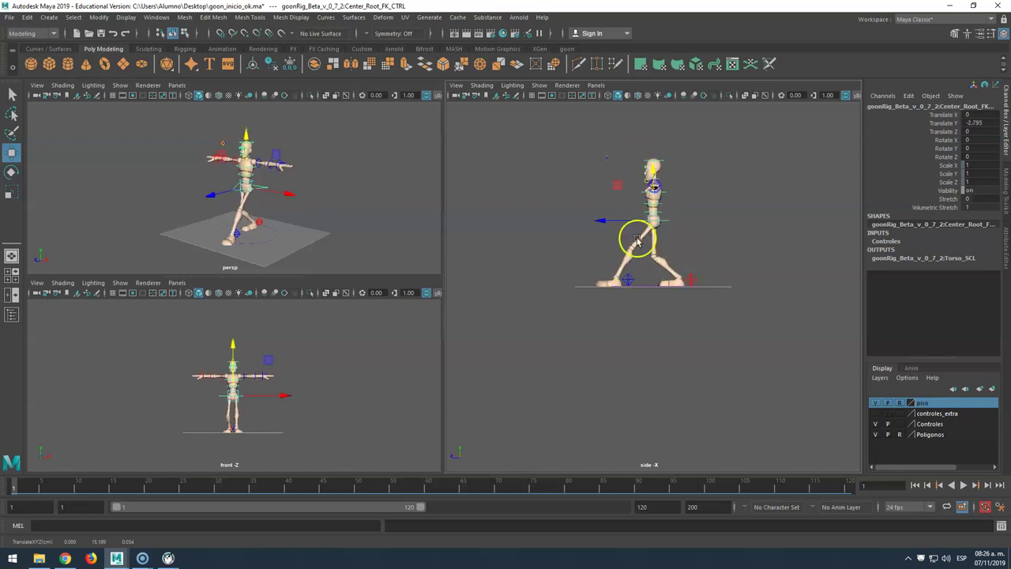
pyautogui.click(626, 281)
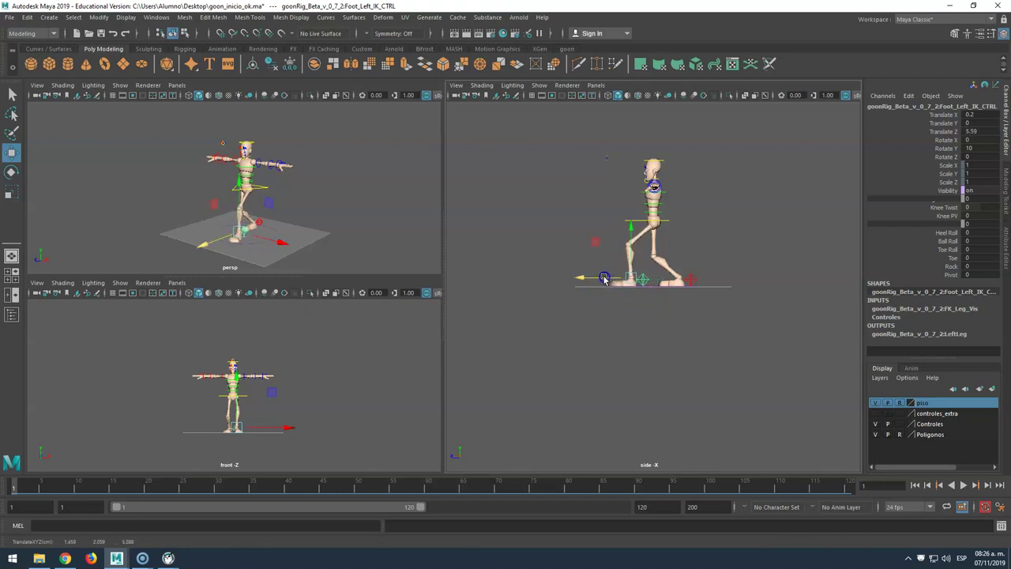
pyautogui.moveTo(606, 278)
pyautogui.mouseDown()
pyautogui.moveTo(627, 279)
pyautogui.moveTo(610, 281)
pyautogui.mouseUp()
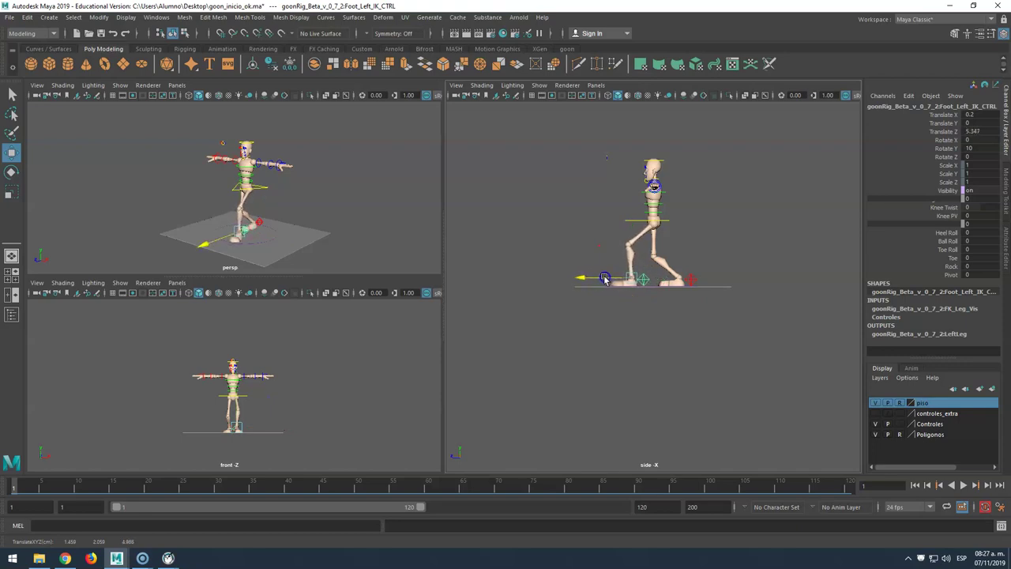
# Reposition the root control between the feet, at about -1.458 in Translate Y and 0.729 in Translate Z.
pyautogui.click(663, 221)
pyautogui.moveTo(655, 207); pyautogui.dragTo(649, 227)
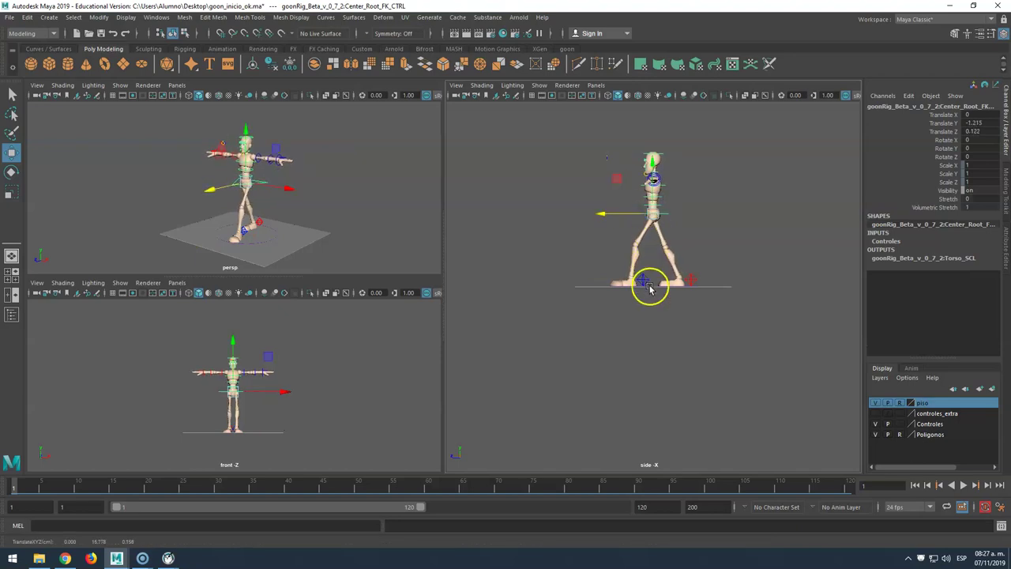
pyautogui.moveTo(651, 224); pyautogui.dragTo(651, 204)
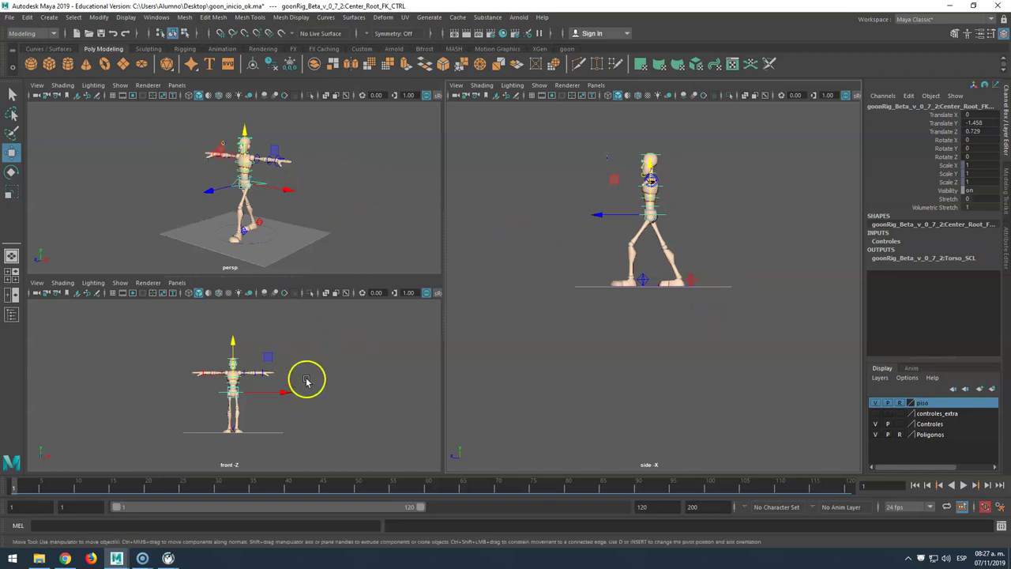
pyautogui.click(260, 156)
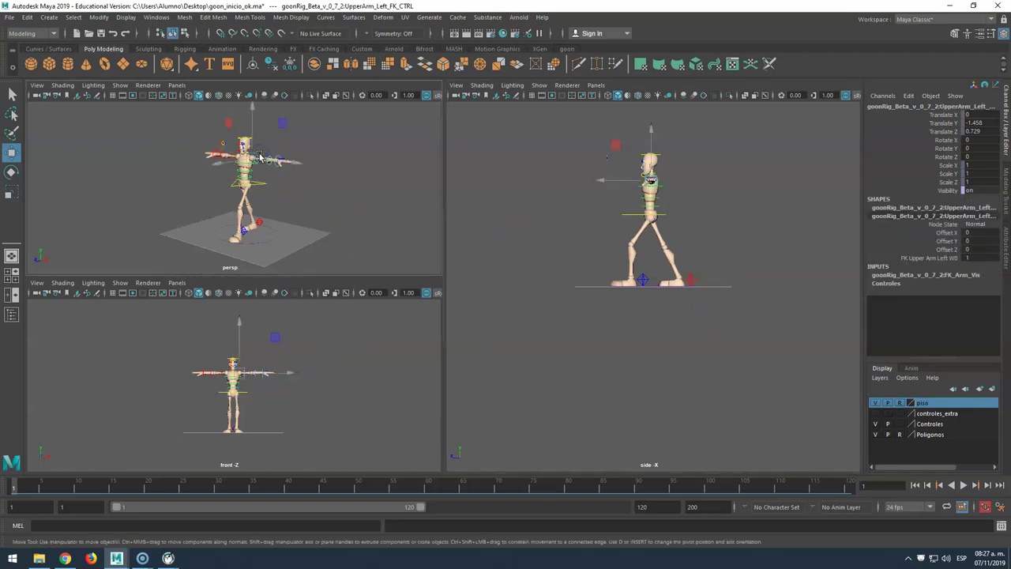
pyautogui.press('e')
pyautogui.moveTo(282, 124); pyautogui.dragTo(288, 162)
pyautogui.hotkey('ctrl', 'z')
pyautogui.click(376, 175)
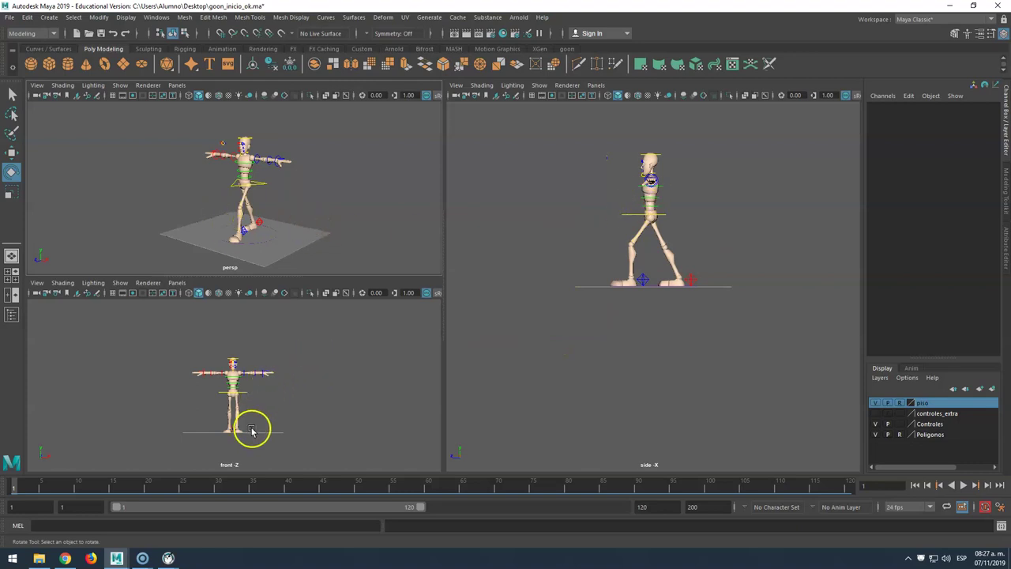
# Set the Ball Roll of the right foot control to 25 to lift the rear heel.
pyautogui.click(689, 280)
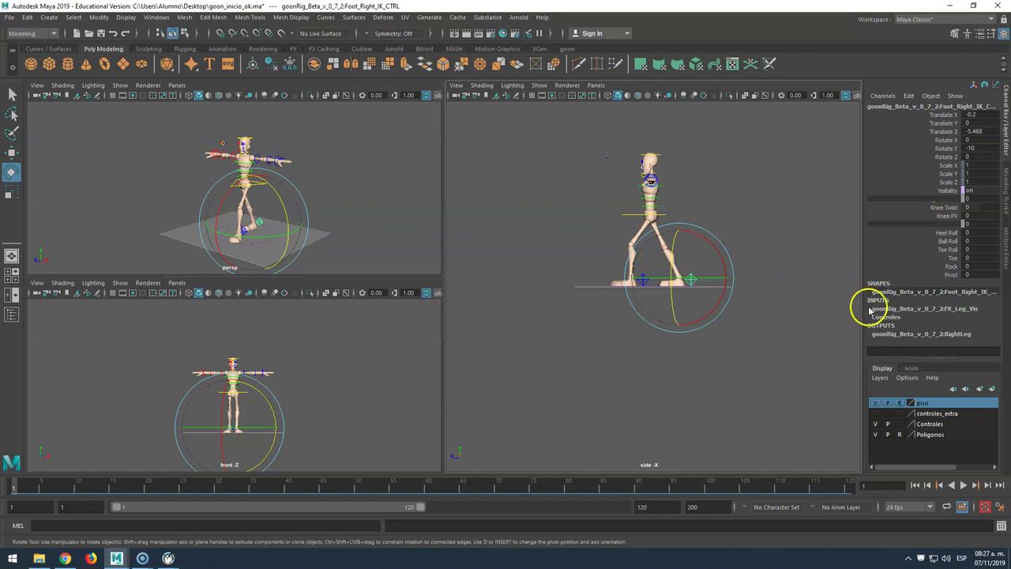
pyautogui.click(944, 242)
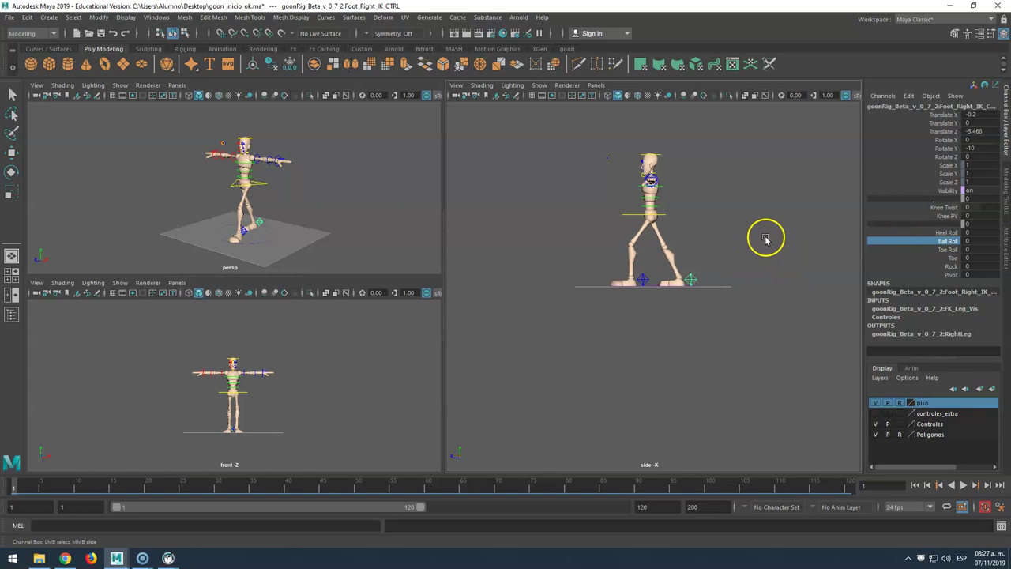
pyautogui.moveTo(765, 237); pyautogui.dragTo(832, 218, button='middle')
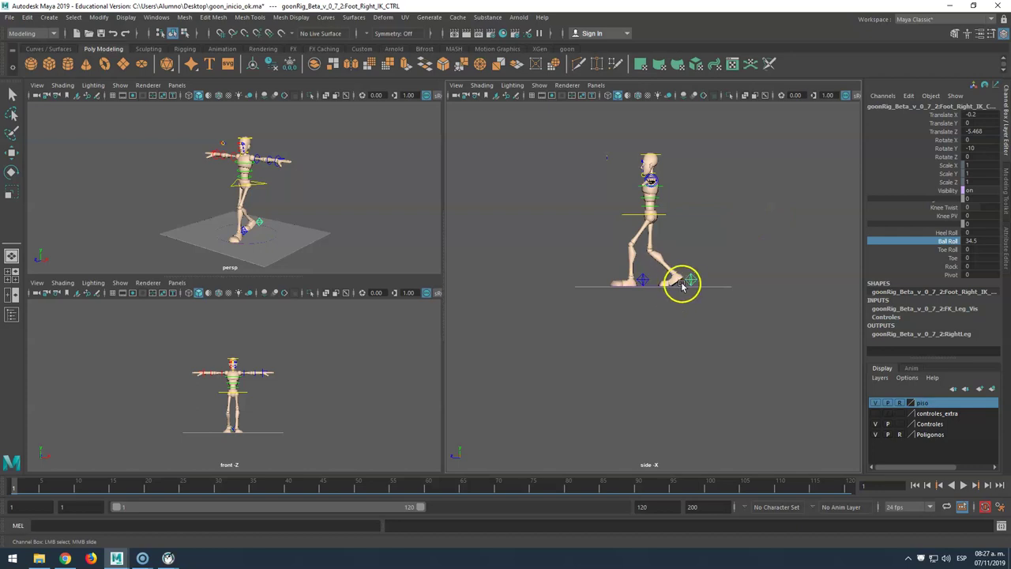
pyautogui.doubleClick(978, 241)
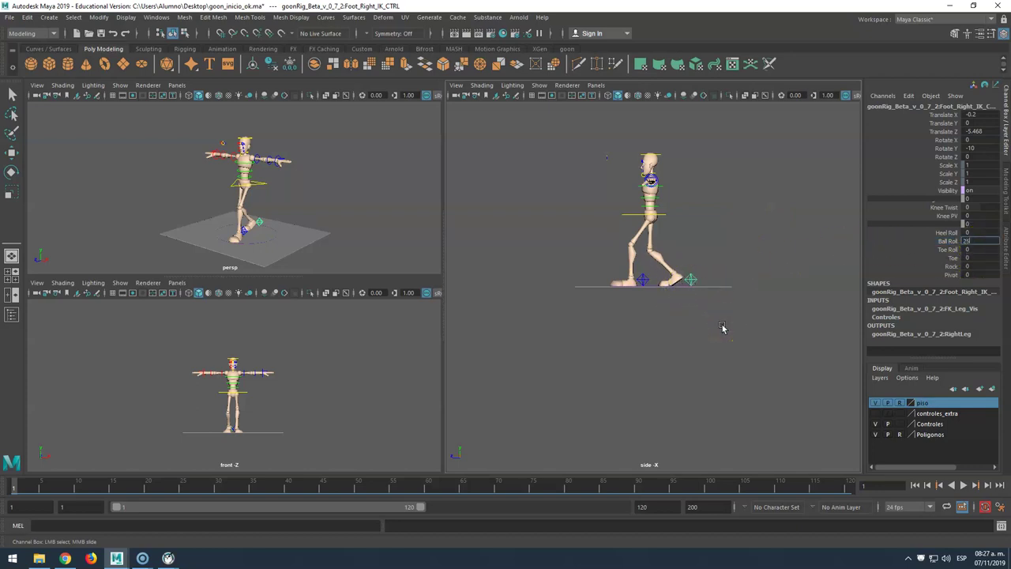
pyautogui.press('Return')
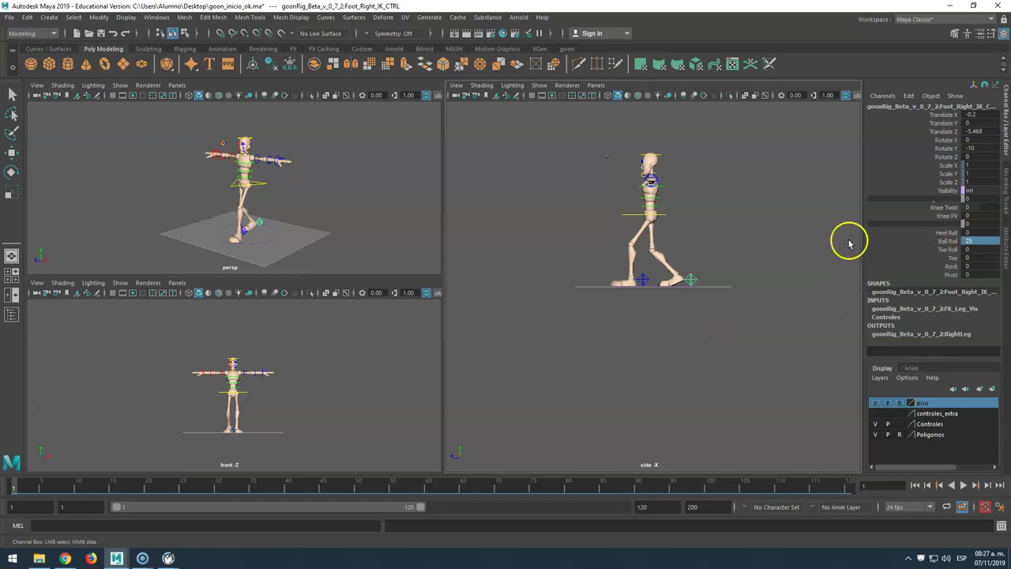
# Set the Heel Roll of the left foot control to 25 to raise the front of the leading foot.
pyautogui.click(642, 281)
pyautogui.press('e')
pyautogui.click(654, 291)
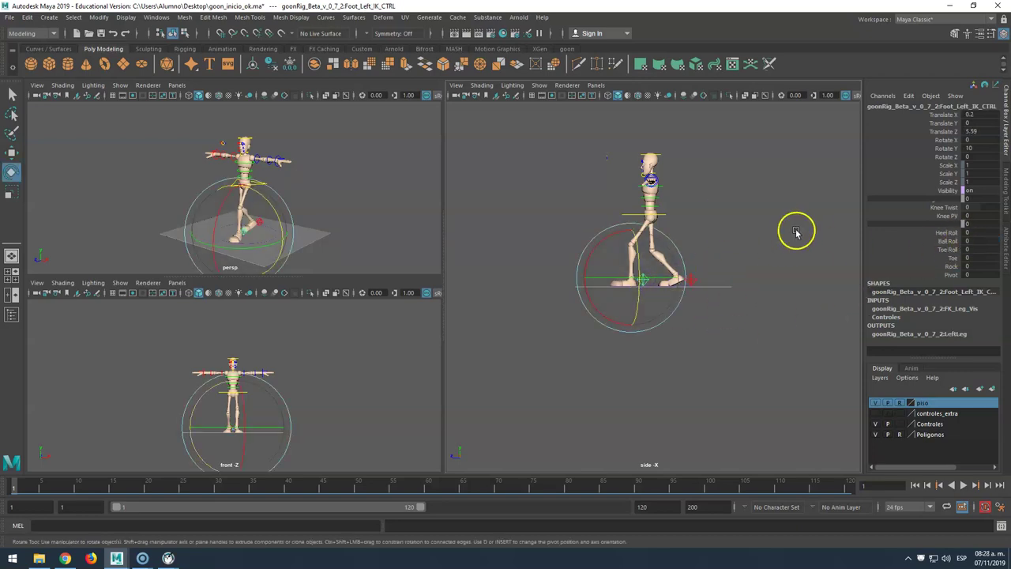
pyautogui.click(623, 286)
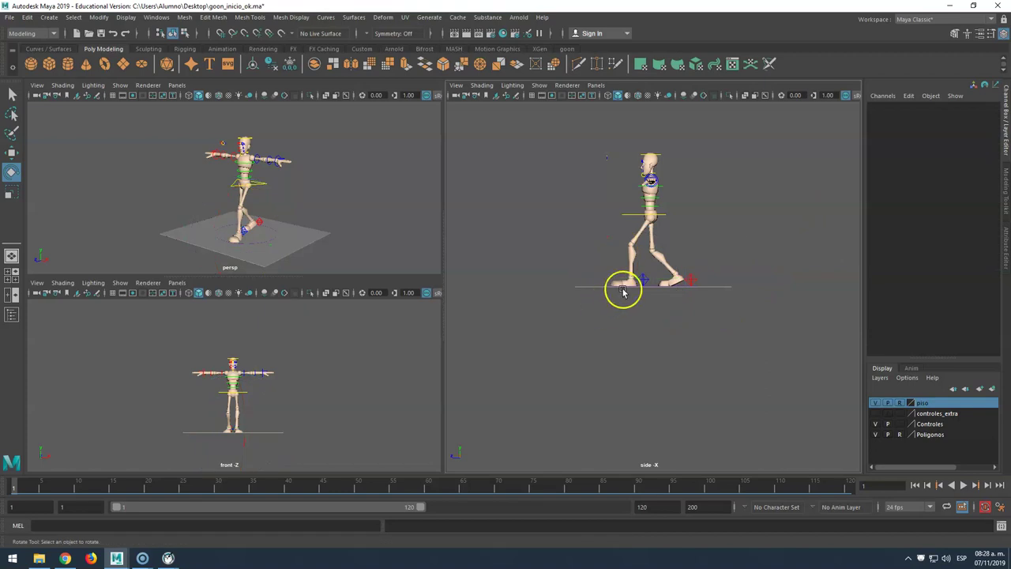
pyautogui.click(642, 281)
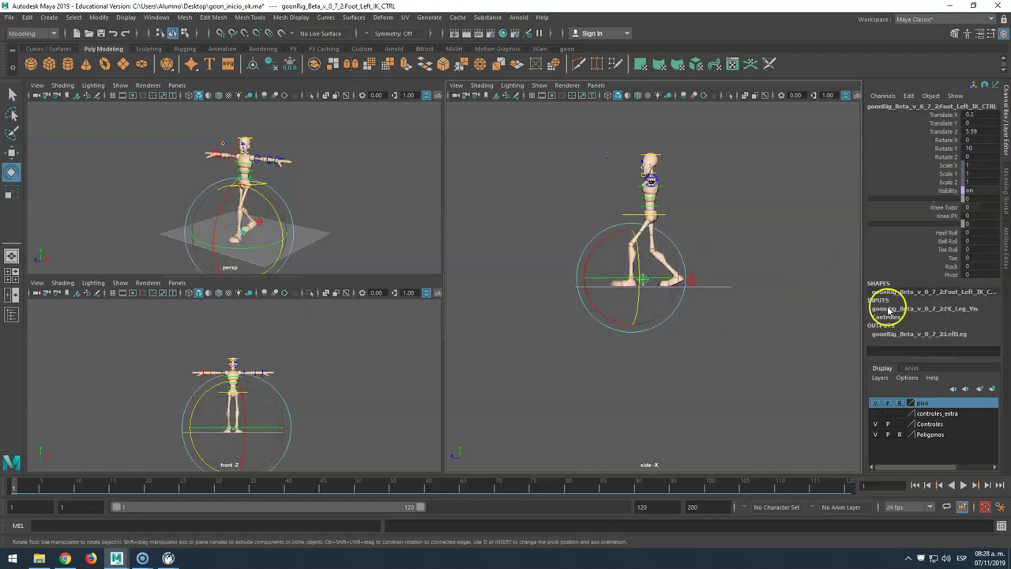
pyautogui.click(946, 233)
pyautogui.moveTo(706, 229); pyautogui.dragTo(720, 232, button='middle')
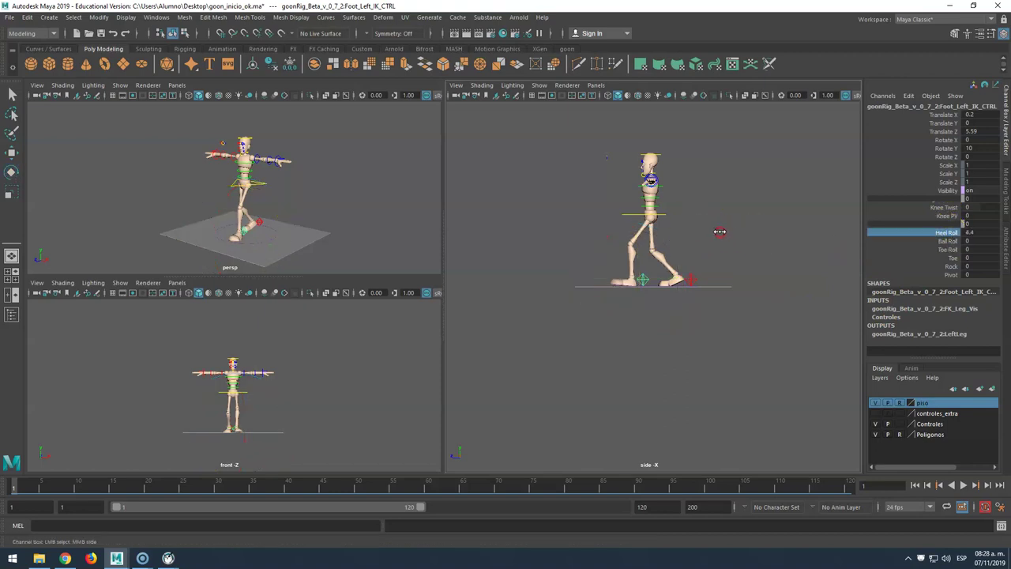
pyautogui.doubleClick(977, 233)
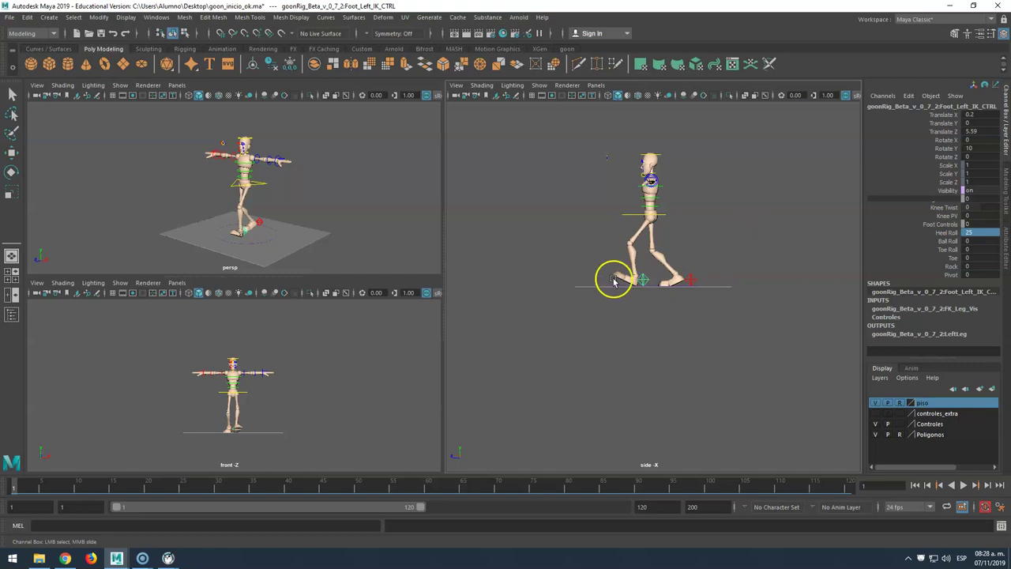
# Set the Toe attribute of the left foot control to 15.
pyautogui.click(949, 259)
pyautogui.click(973, 258)
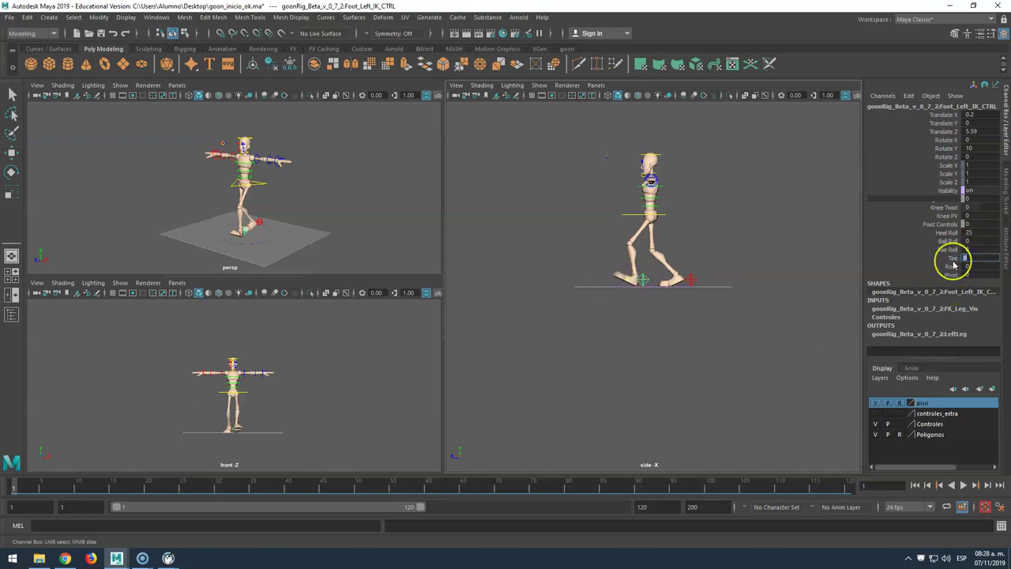
pyautogui.write('15')
pyautogui.press('Return')
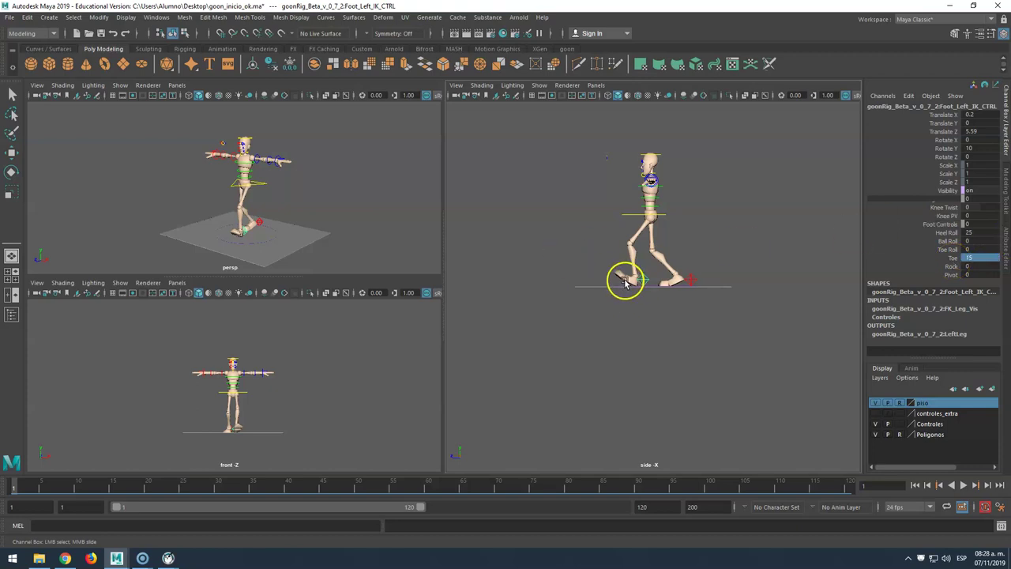
# Raise the root control with the Move tool to about -0.365 in Translate Y and 0.608 in Translate Z.
pyautogui.click(653, 215)
pyautogui.press('e')
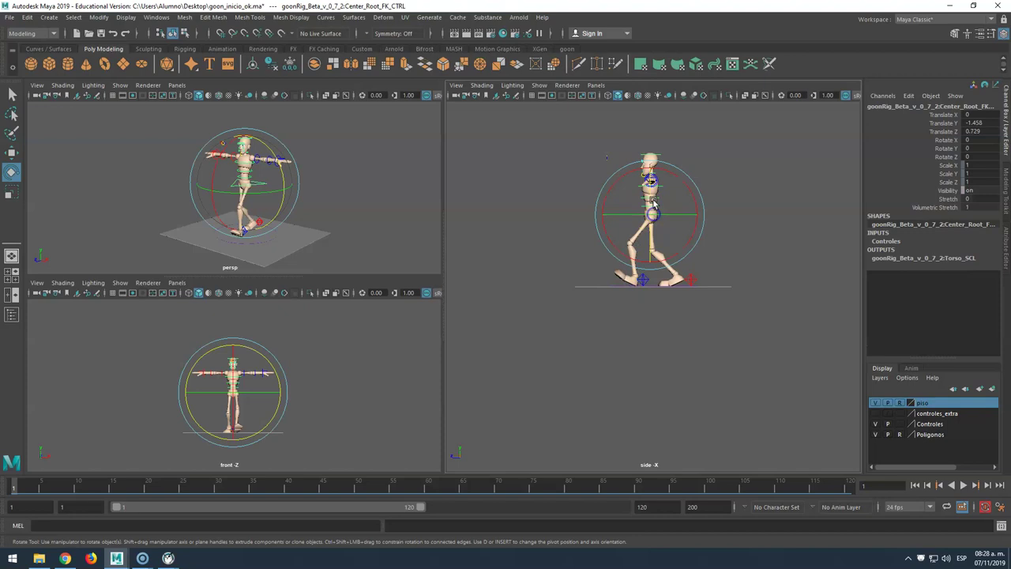
pyautogui.press('w')
pyautogui.moveTo(652, 189)
pyautogui.mouseDown()
pyautogui.moveTo(634, 209)
pyautogui.moveTo(652, 189)
pyautogui.mouseUp()
pyautogui.click(633, 210)
pyautogui.scroll(6, 248, 391)
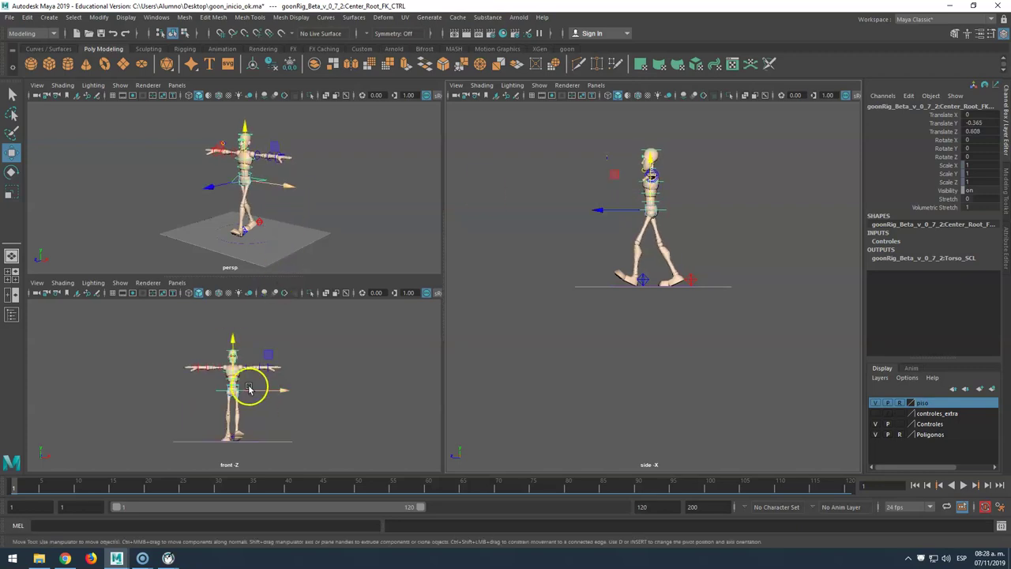
pyautogui.scroll(-3, 241, 402)
pyautogui.keyDown('alt'); pyautogui.moveTo(237, 429); pyautogui.dragTo(242, 358, button='middle'); pyautogui.keyUp('alt')
pyautogui.scroll(5, 245, 355)
pyautogui.scroll(-4, 244, 352)
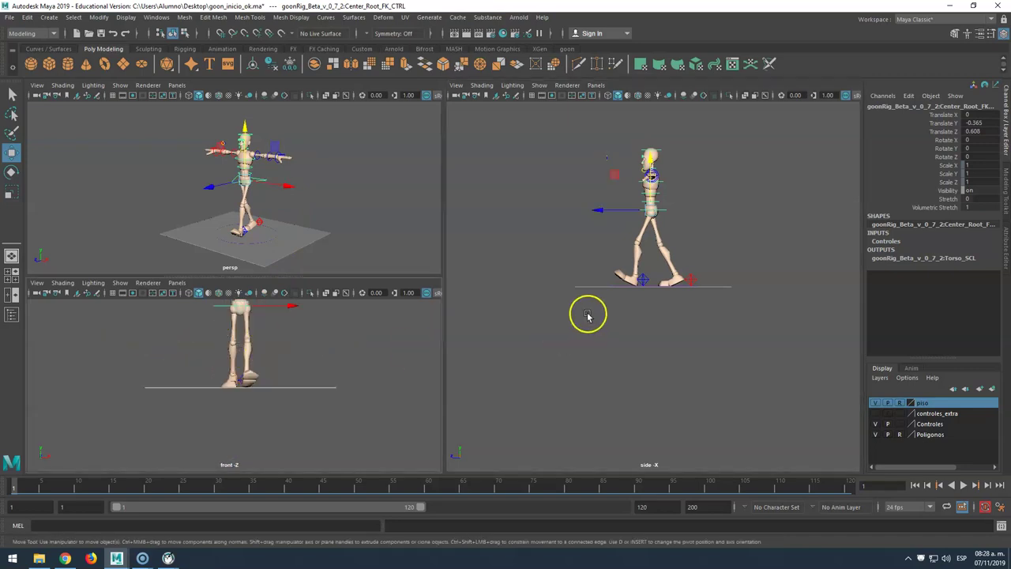
# Key the right foot, root and left foot controls together at frame 1 and check that each control is keyed.
pyautogui.click(696, 279)
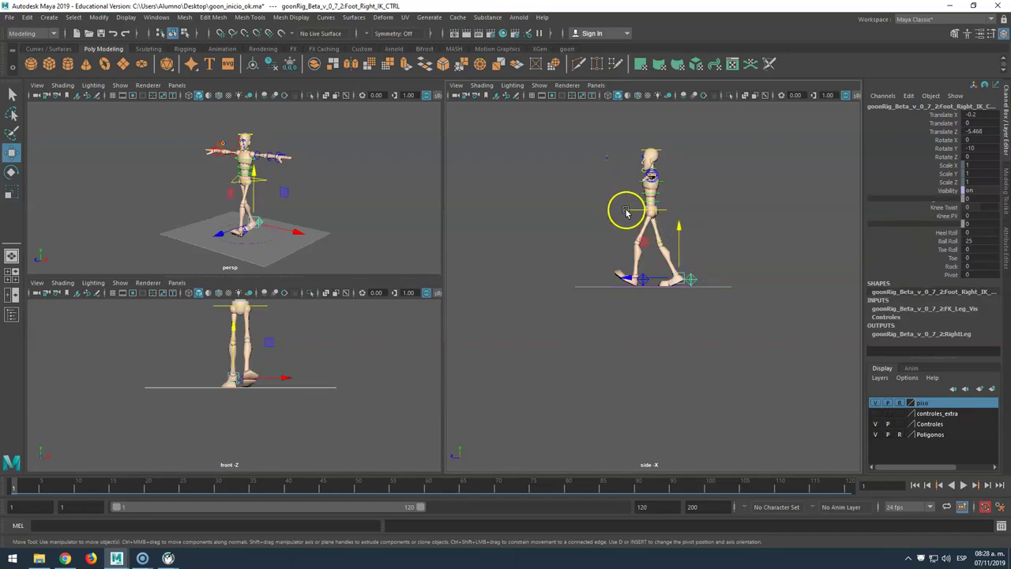
pyautogui.click(654, 295)
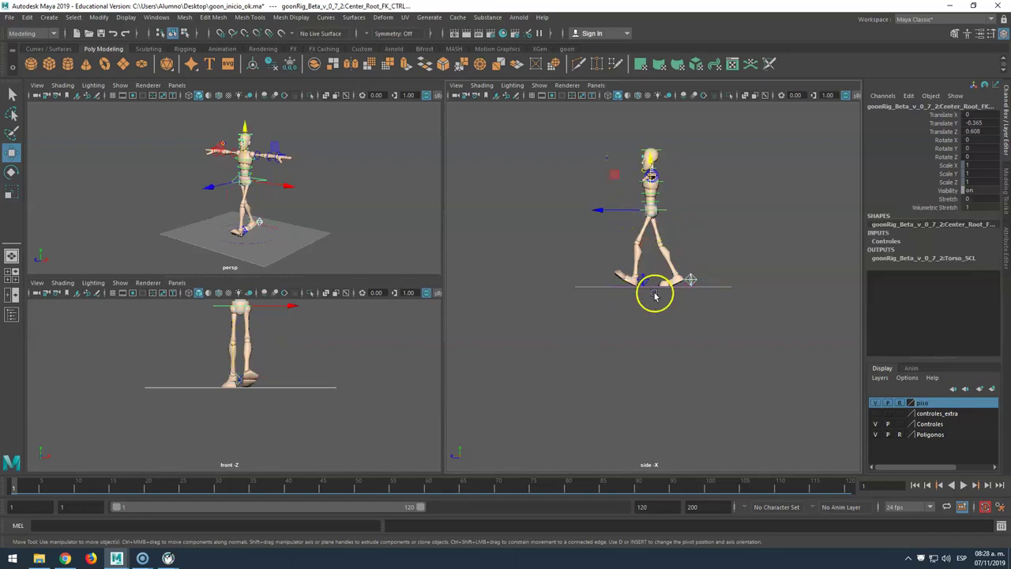
pyautogui.click(645, 282)
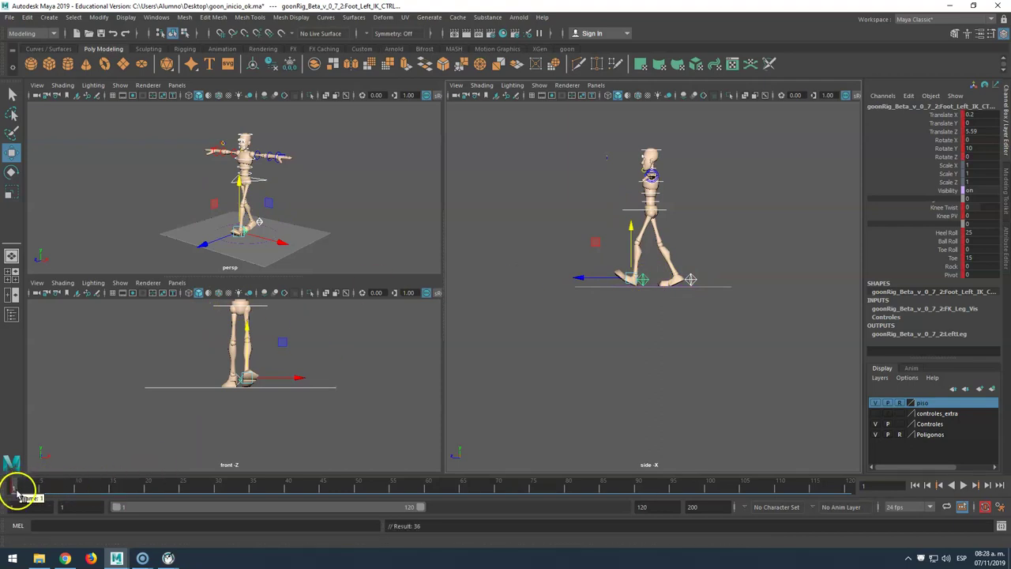
pyautogui.click(565, 364)
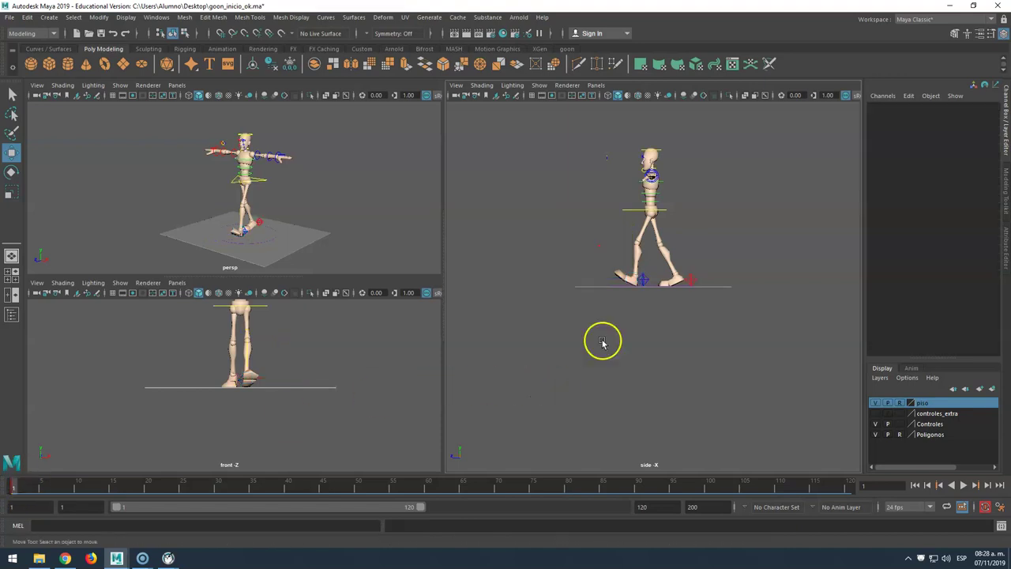
pyautogui.click(644, 283)
pyautogui.click(718, 253)
pyautogui.click(690, 274)
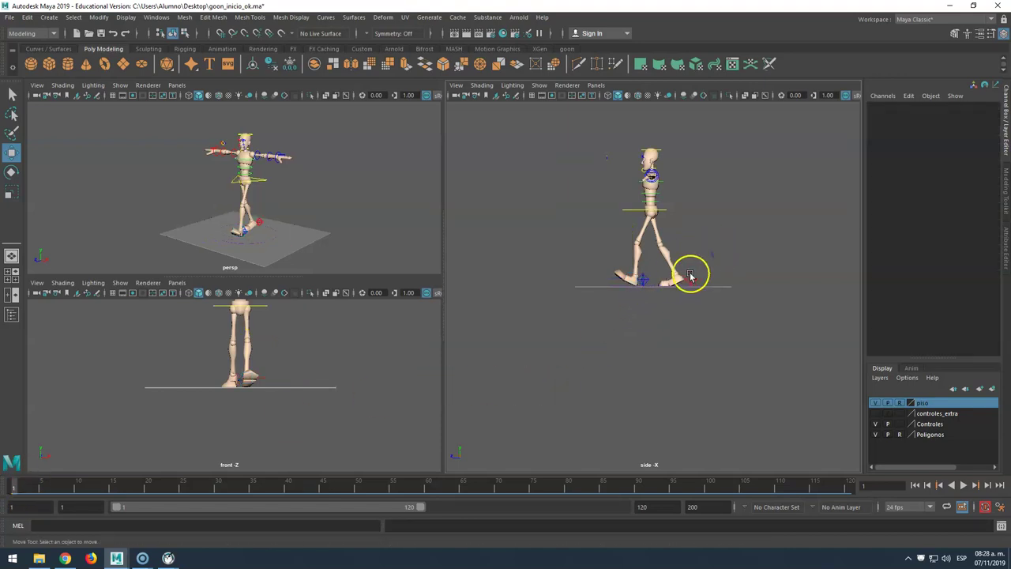
pyautogui.click(626, 219)
pyautogui.click(626, 212)
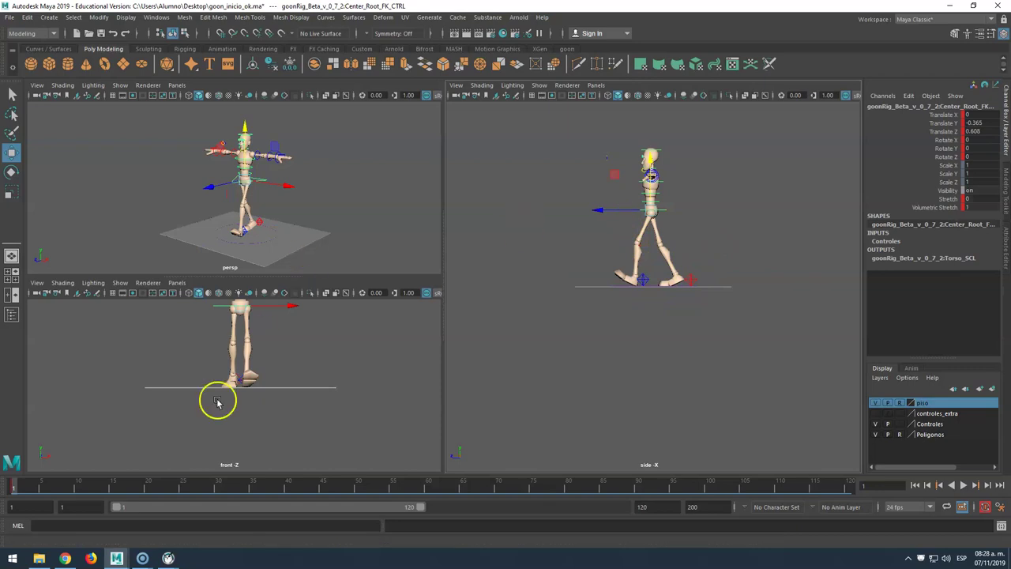
# At frame 4, move the root control forward and down to about -1.701 in Translate Y and 2.309 in Translate Z.
pyautogui.moveTo(15, 486)
pyautogui.mouseDown()
pyautogui.moveTo(50, 490)
pyautogui.moveTo(33, 485)
pyautogui.mouseUp()
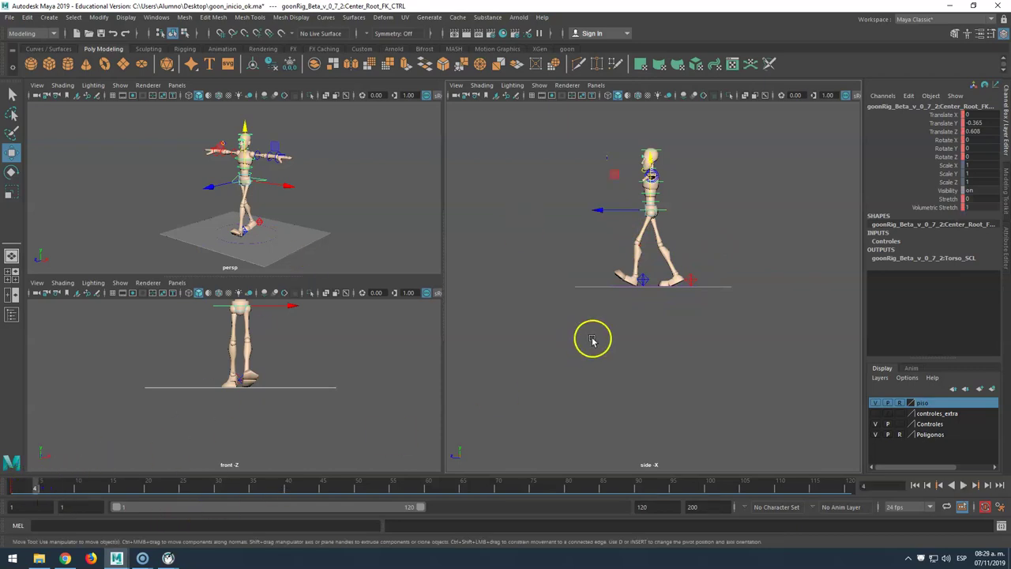
pyautogui.click(629, 211)
pyautogui.moveTo(629, 211); pyautogui.dragTo(616, 210)
pyautogui.moveTo(645, 177); pyautogui.dragTo(645, 187)
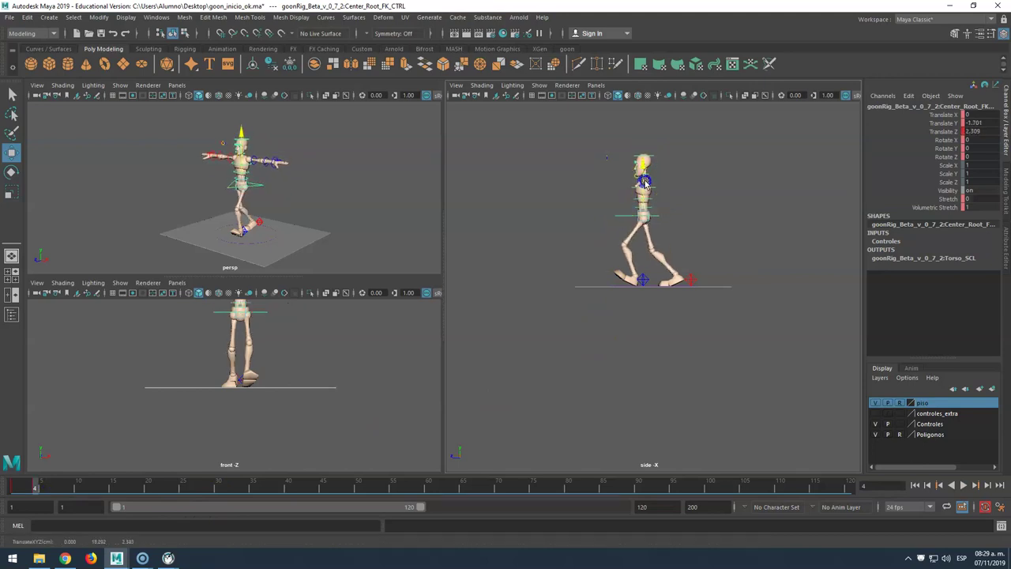
# Set the Heel Roll of the left foot control to 0 at frame 4 to lower the leading foot.
pyautogui.click(646, 279)
pyautogui.click(978, 233)
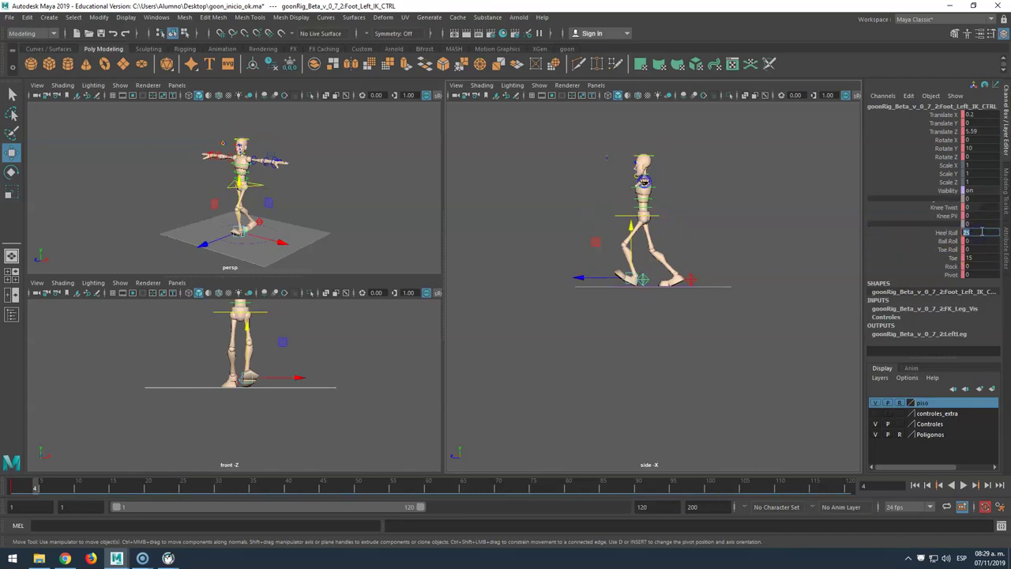
pyautogui.write('0')
pyautogui.press('Return')
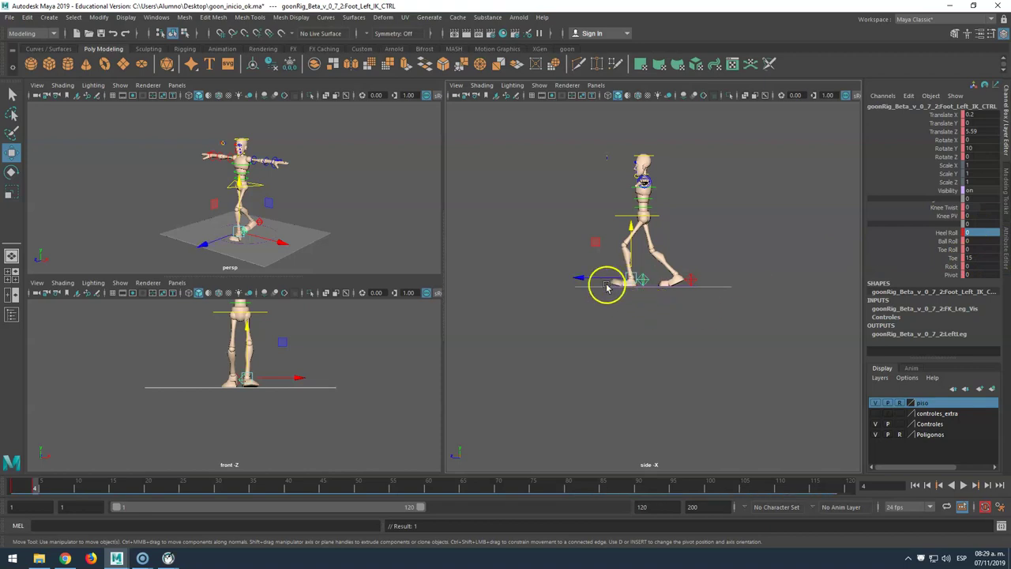
# Shift the root control further forward at frame 4, to about 3.038 in Translate Z.
pyautogui.click(692, 282)
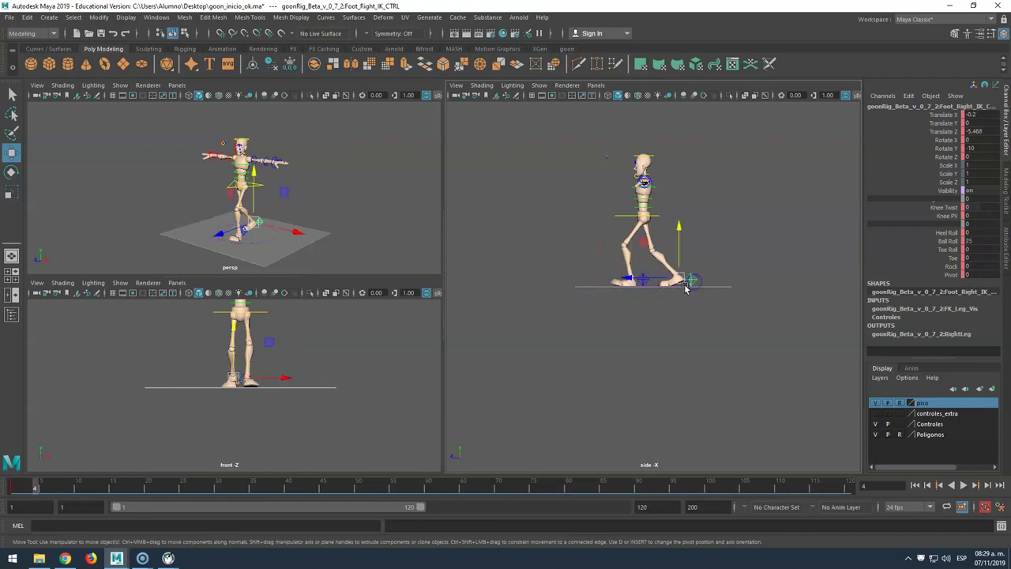
pyautogui.click(660, 215)
pyautogui.click(659, 218)
pyautogui.moveTo(630, 215); pyautogui.dragTo(648, 235)
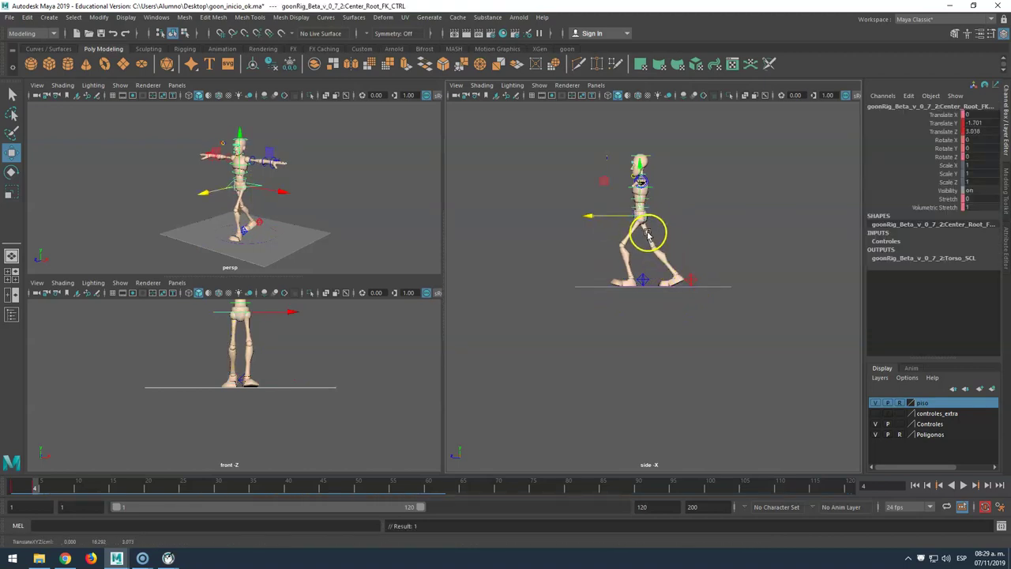
# Increase the Ball Roll of the right foot control to about 45.6 at frame 4.
pyautogui.click(693, 282)
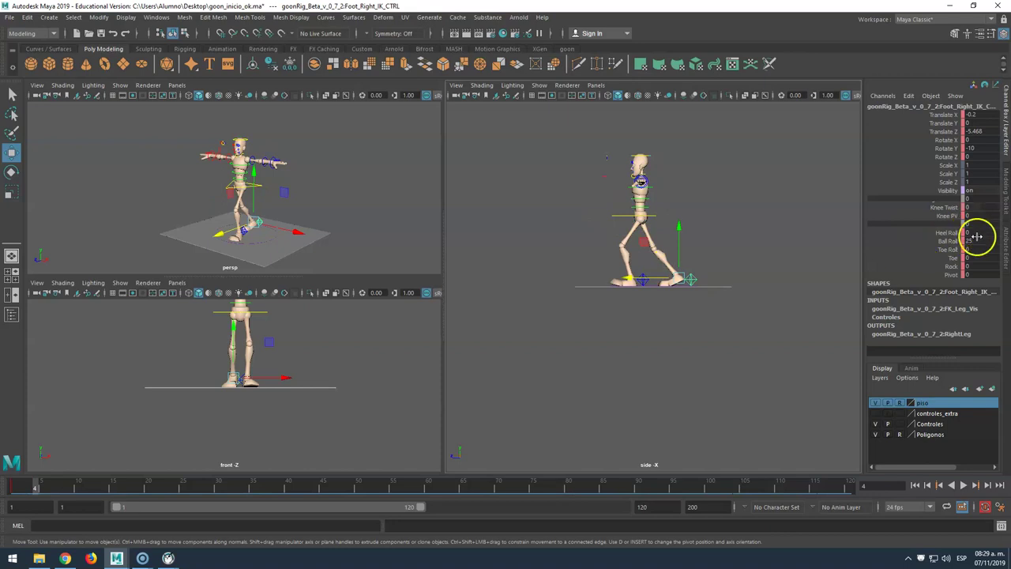
pyautogui.click(949, 242)
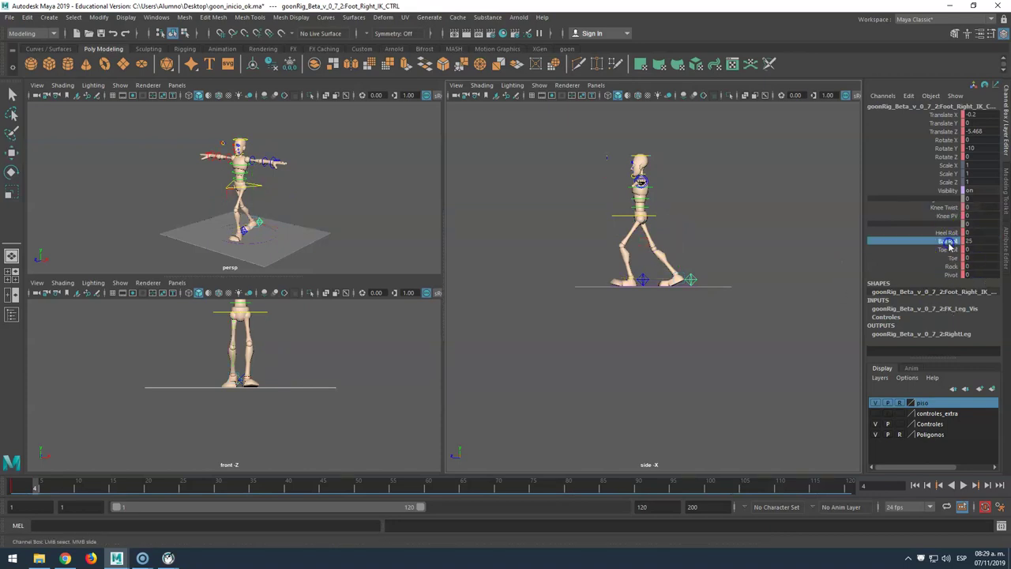
pyautogui.moveTo(717, 230); pyautogui.dragTo(703, 227, button='middle')
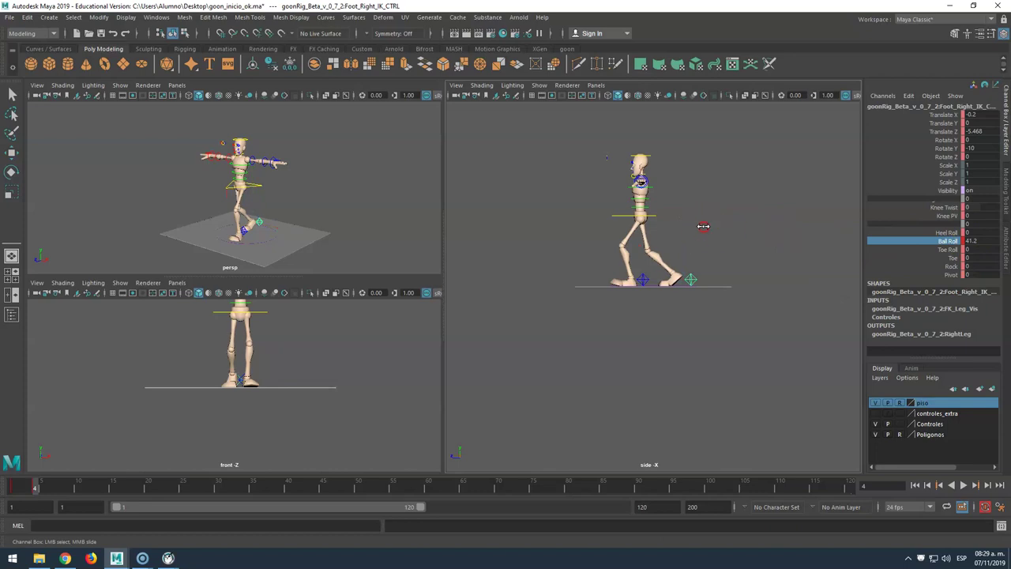
# Reposition the root control at frame 4 to about -0.972 in Translate Y and 2.43 in Translate Z.
pyautogui.click(643, 212)
pyautogui.press('w')
pyautogui.moveTo(642, 214); pyautogui.dragTo(642, 212)
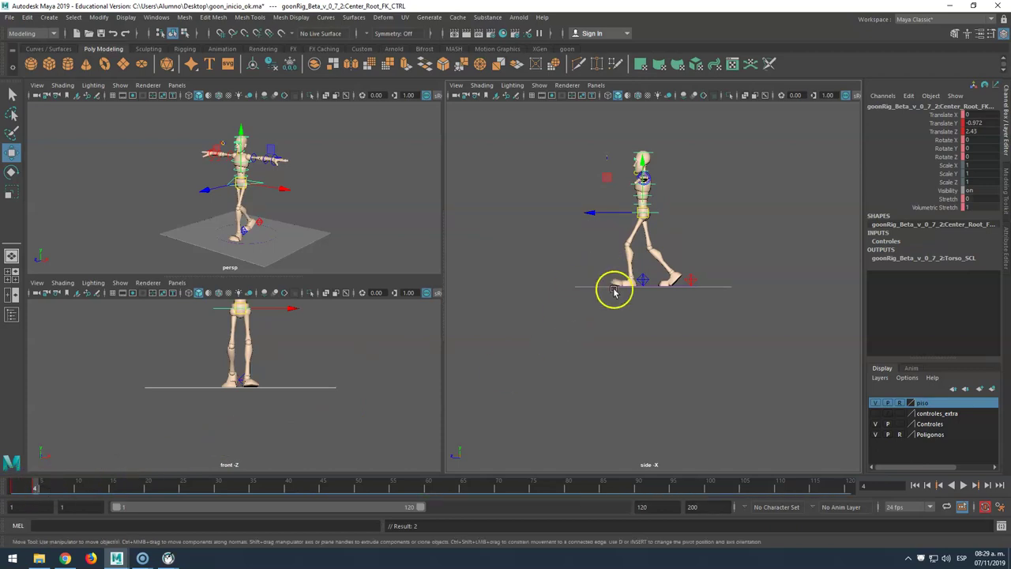
# Check the keys on both foot controls and scrub the animation between frames 1 and 4.
pyautogui.click(645, 281)
pyautogui.click(699, 282)
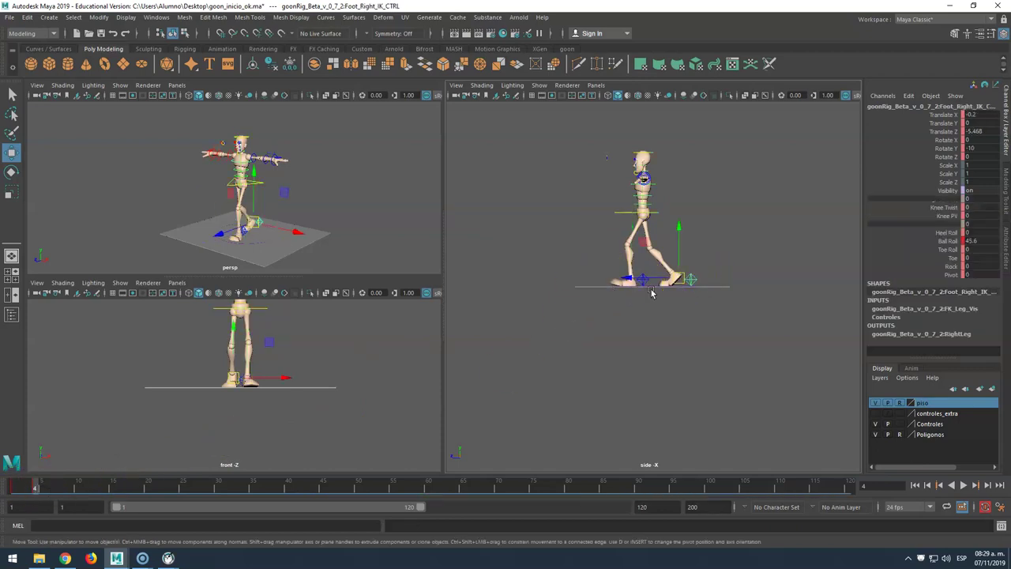
pyautogui.click(989, 512)
pyautogui.click(13, 486)
pyautogui.moveTo(14, 486); pyautogui.dragTo(40, 479)
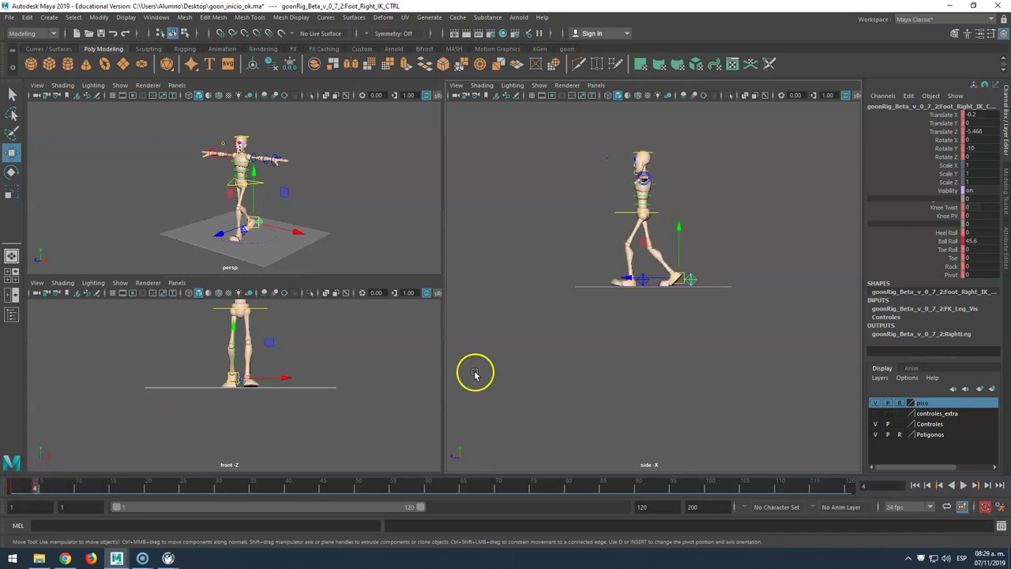
pyautogui.click(638, 213)
pyautogui.moveTo(644, 214); pyautogui.dragTo(635, 211)
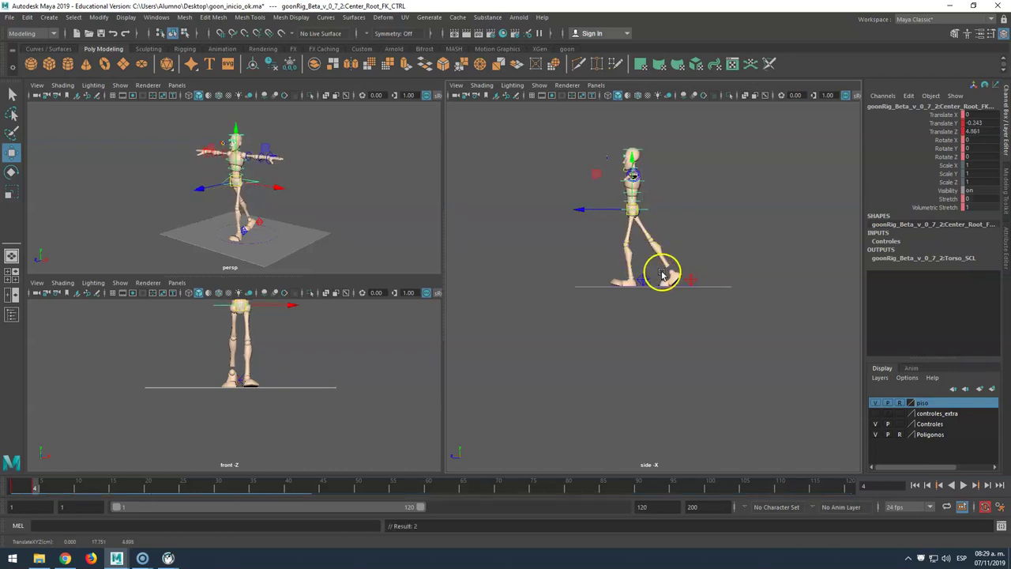
pyautogui.click(644, 282)
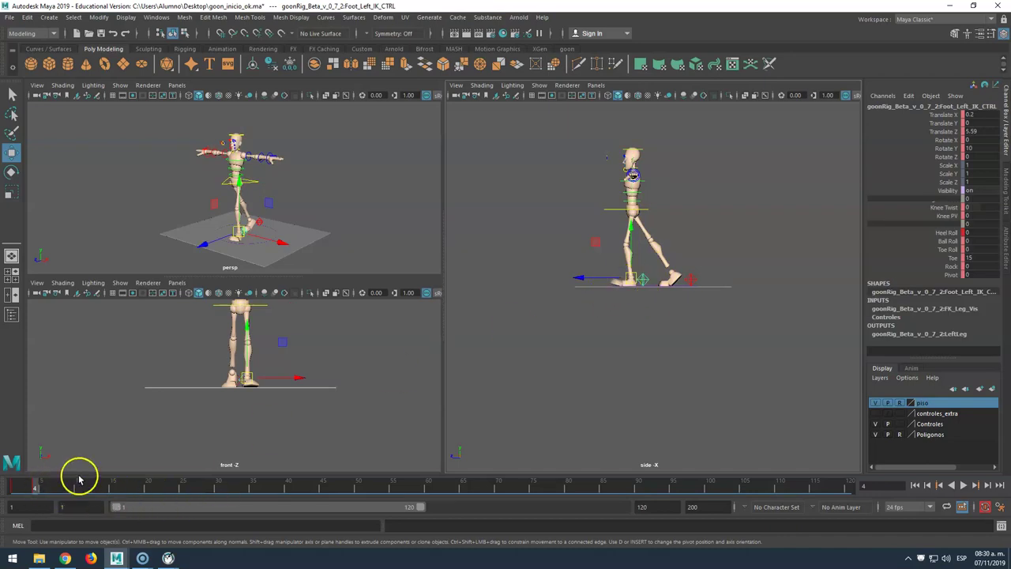
pyautogui.moveTo(39, 490)
pyautogui.mouseDown()
pyautogui.moveTo(63, 486)
pyautogui.moveTo(10, 486)
pyautogui.moveTo(49, 483)
pyautogui.moveTo(23, 485)
pyautogui.moveTo(35, 490)
pyautogui.mouseUp()
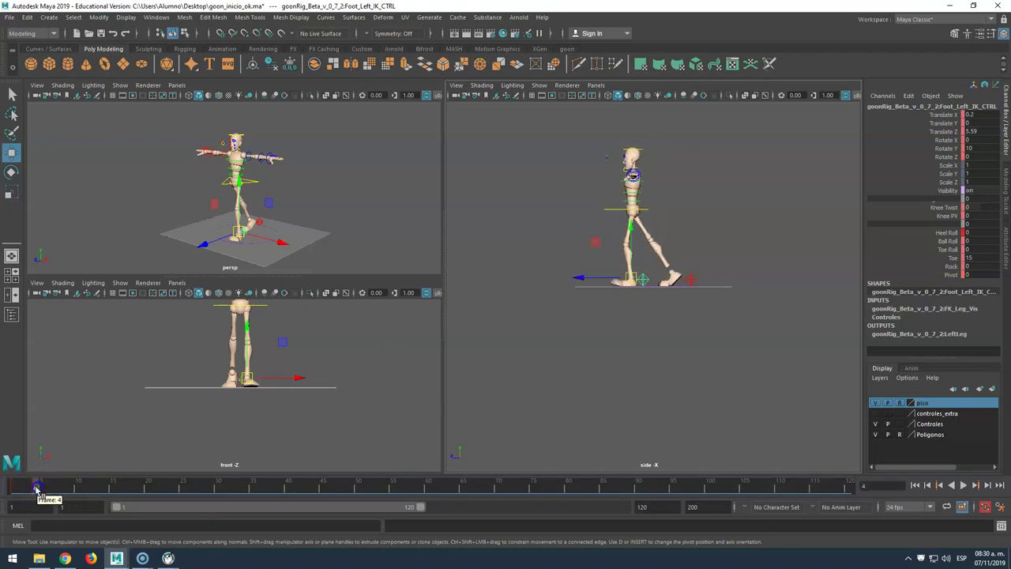
pyautogui.hotkey('ctrl', 'z')
pyautogui.hotkey('ctrl', 'z')
pyautogui.hotkey('ctrl', 'z')
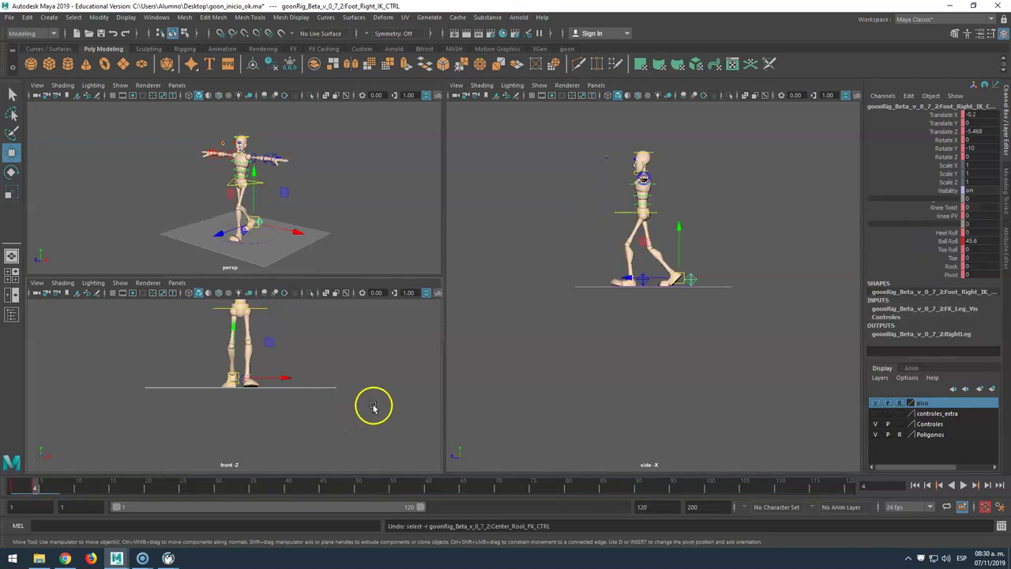
# At frame 7, move the root control forward and up to about -0.365 in Translate Y and 4.739 in Translate Z.
pyautogui.hotkey('alt', 'v')
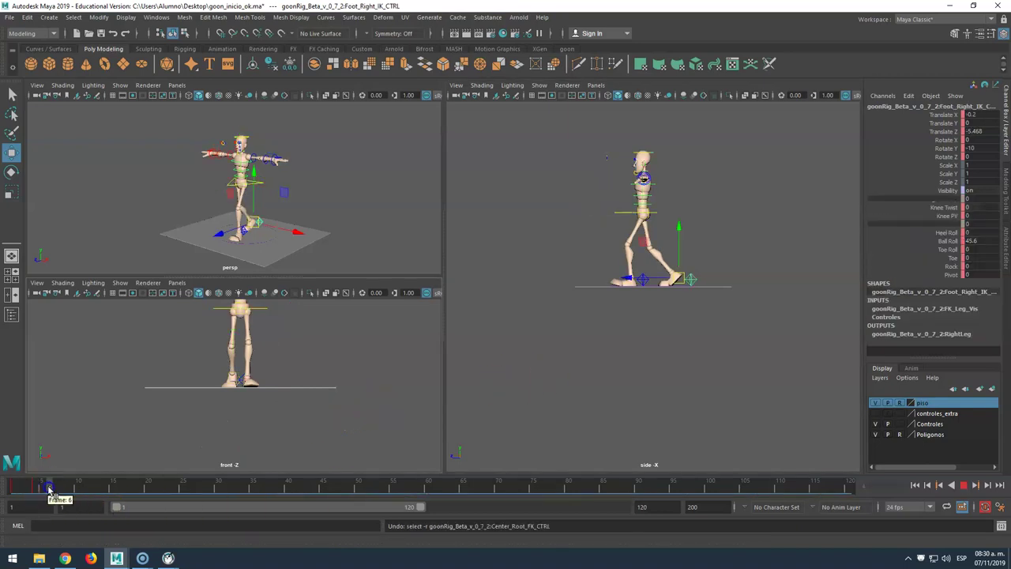
pyautogui.click(626, 214)
pyautogui.click(626, 214)
pyautogui.moveTo(627, 212); pyautogui.dragTo(632, 210)
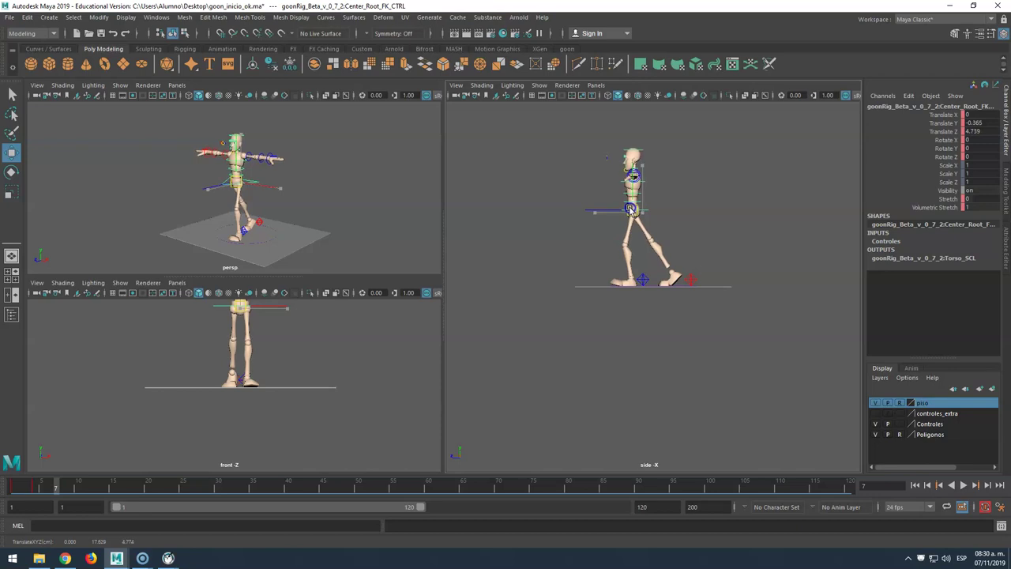
# Increase the Toe Roll of the right foot control to about 33.6 at frame 7 to lift the rear foot onto its toe.
pyautogui.click(693, 280)
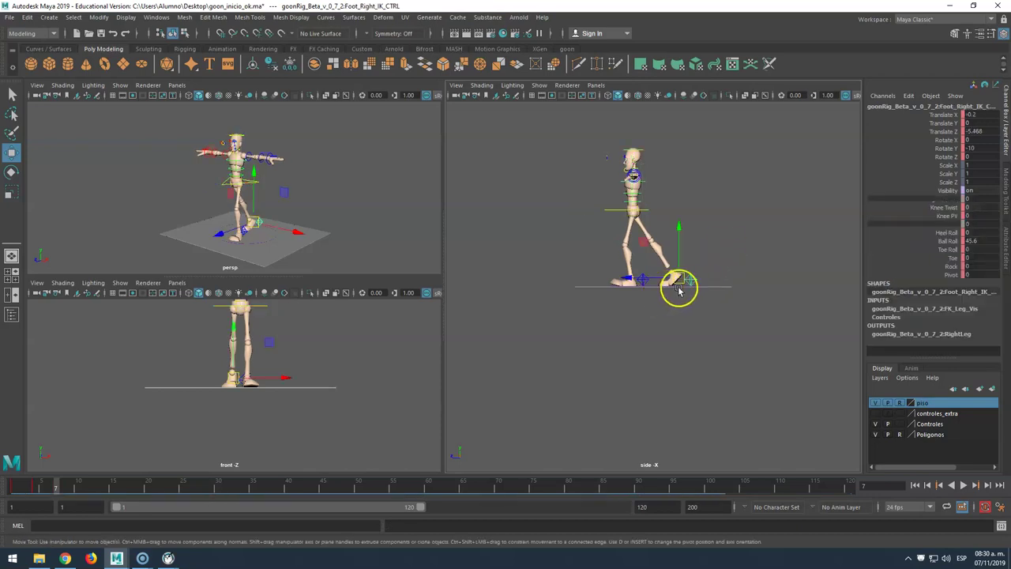
pyautogui.click(947, 251)
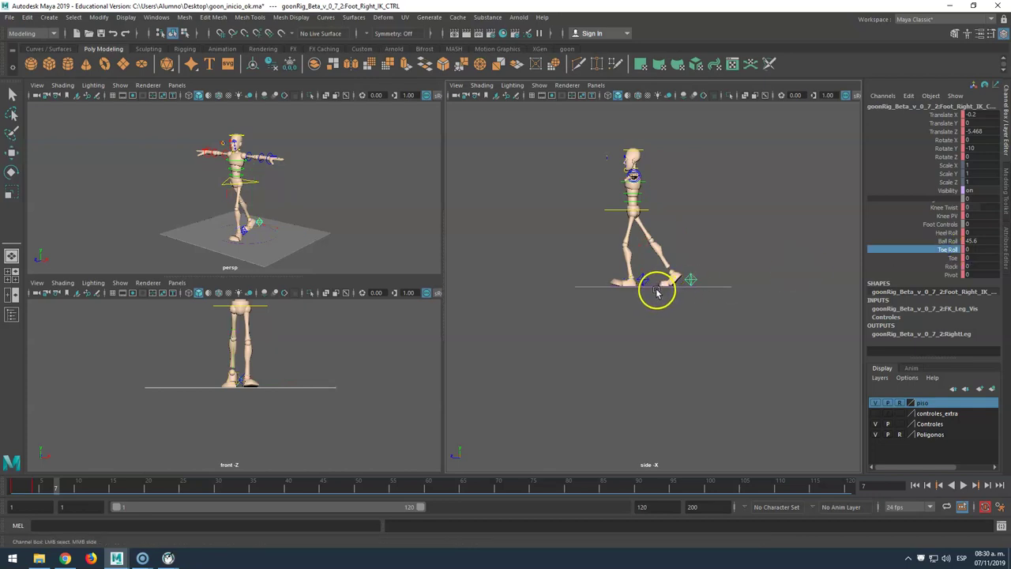
pyautogui.moveTo(723, 243); pyautogui.dragTo(735, 221, button='middle')
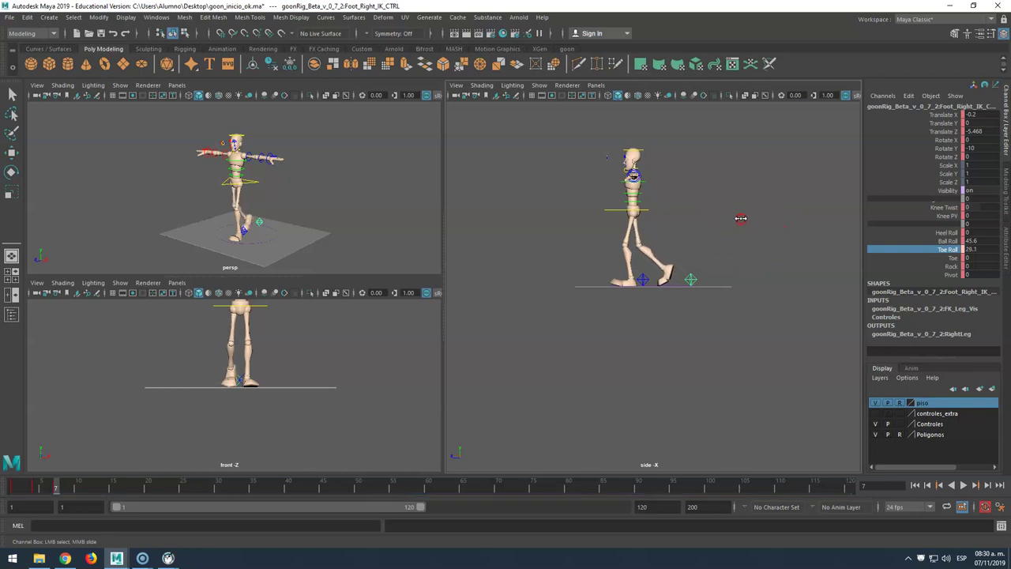
# Move the root control over the left foot at frame 7, to 0 in Translate Y and about 5.955 in Translate Z.
pyautogui.click(630, 209)
pyautogui.press('w')
pyautogui.moveTo(630, 209); pyautogui.dragTo(629, 211)
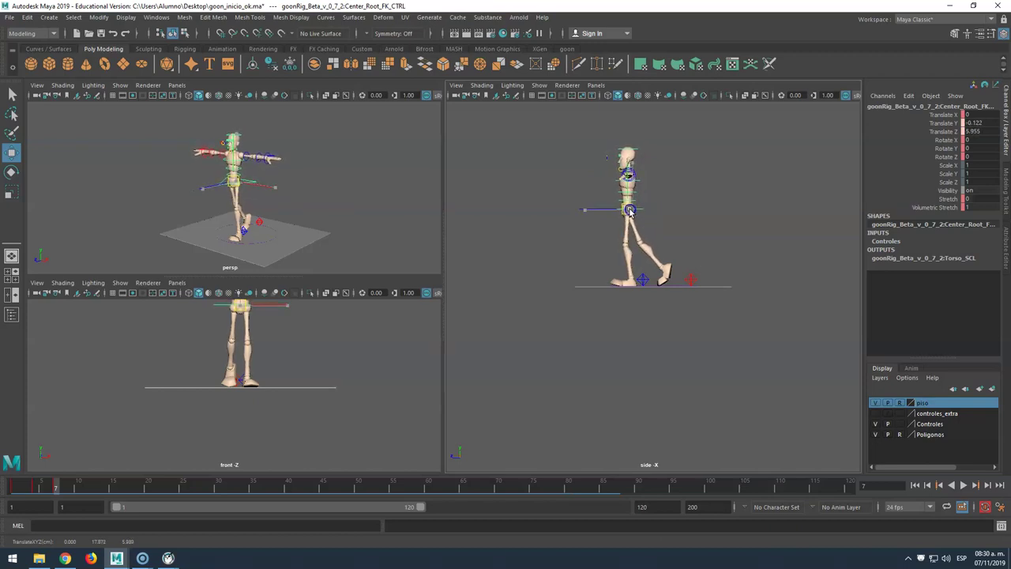
# Raise the Toe Roll of the right foot control to about 42.3 at frame 7, then reselect the root control for moving.
pyautogui.moveTo(681, 294); pyautogui.dragTo(701, 280)
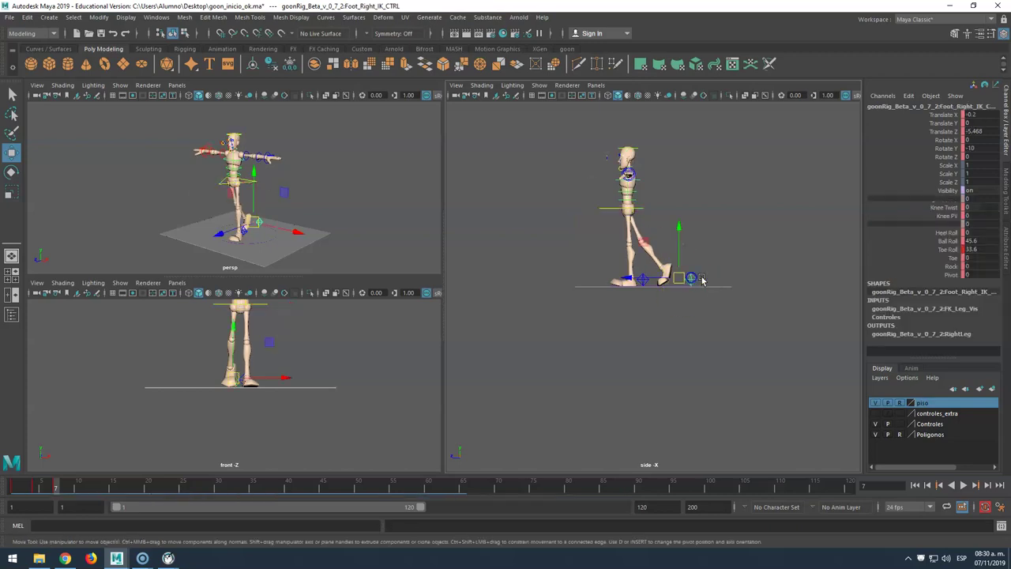
pyautogui.click(946, 249)
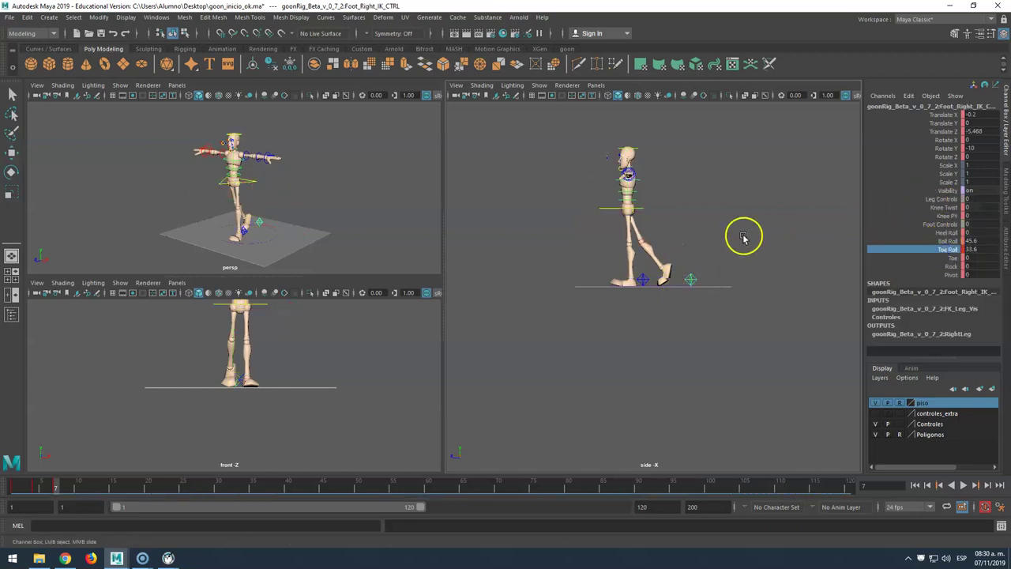
pyautogui.moveTo(745, 237); pyautogui.dragTo(748, 223, button='middle')
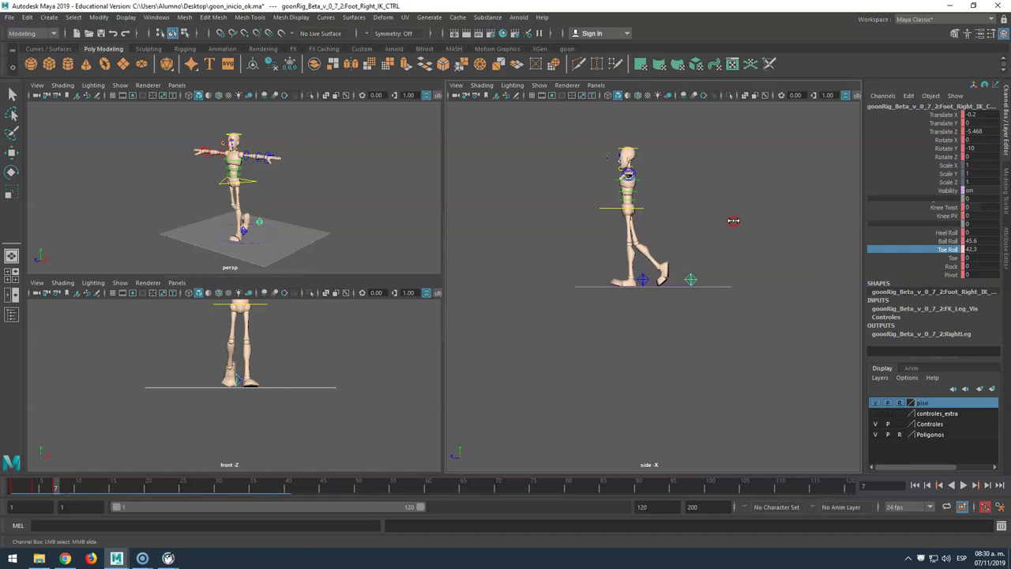
pyautogui.click(247, 307)
pyautogui.press('w')
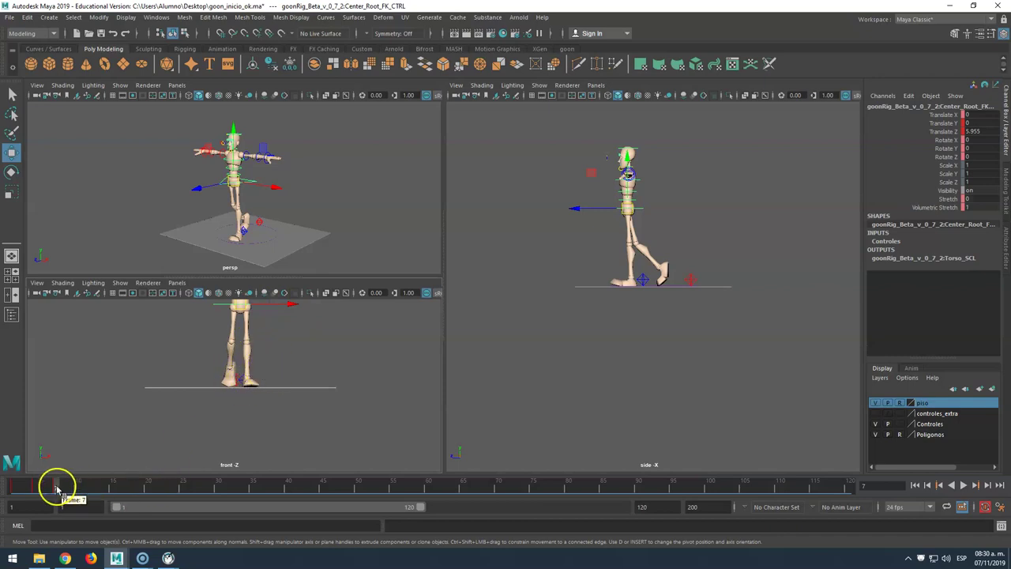
# Play back and scrub the walk animation between frames 1 and 7 to review the poses.
pyautogui.moveTo(55, 489); pyautogui.dragTo(12, 488)
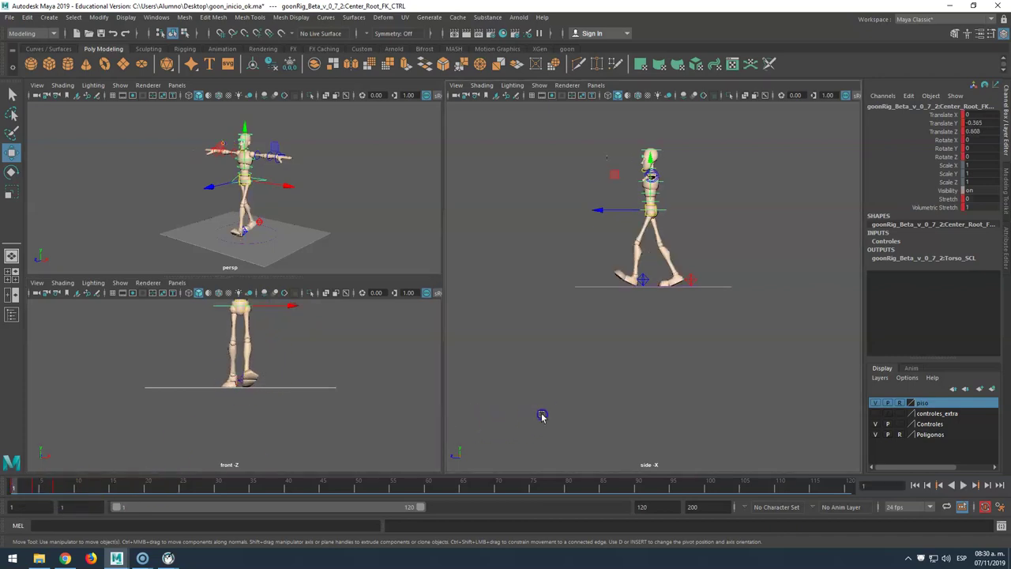
pyautogui.click(342, 356)
pyautogui.click(326, 188)
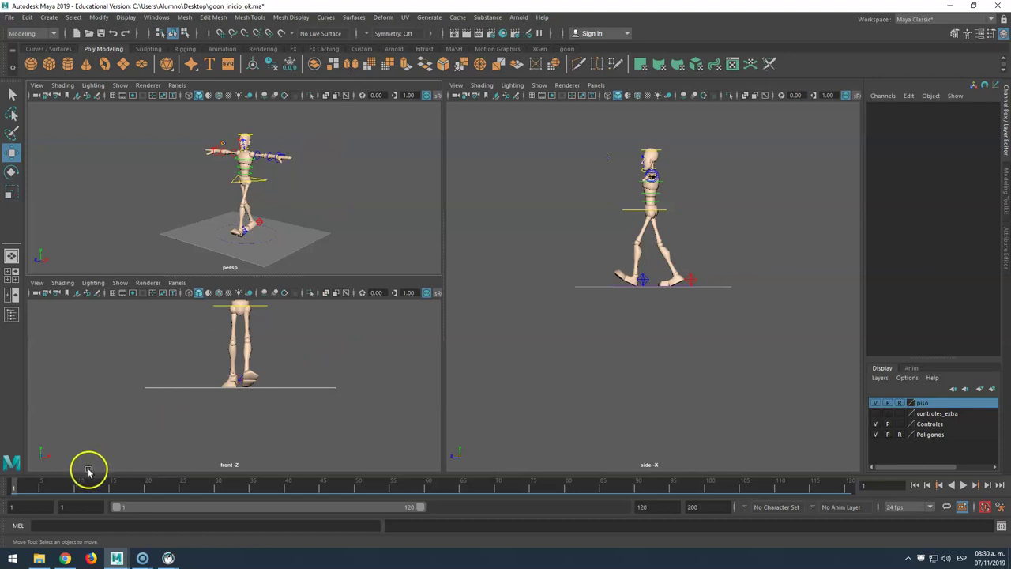
pyautogui.hotkey('alt', 'v')
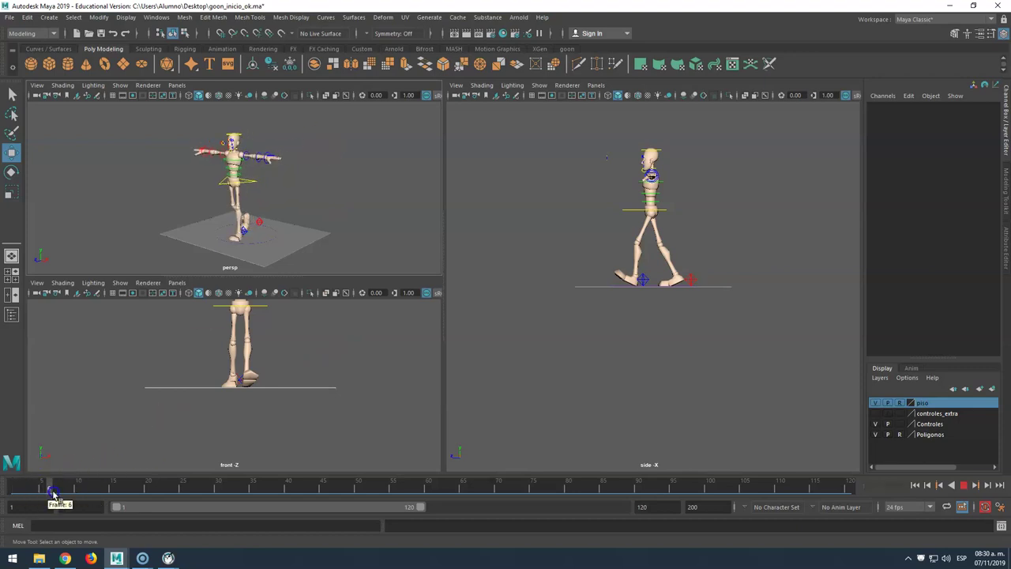
pyautogui.moveTo(23, 489)
pyautogui.mouseDown()
pyautogui.moveTo(70, 487)
pyautogui.moveTo(13, 488)
pyautogui.mouseUp()
pyautogui.click(593, 348)
pyautogui.hotkey('alt', 'v')
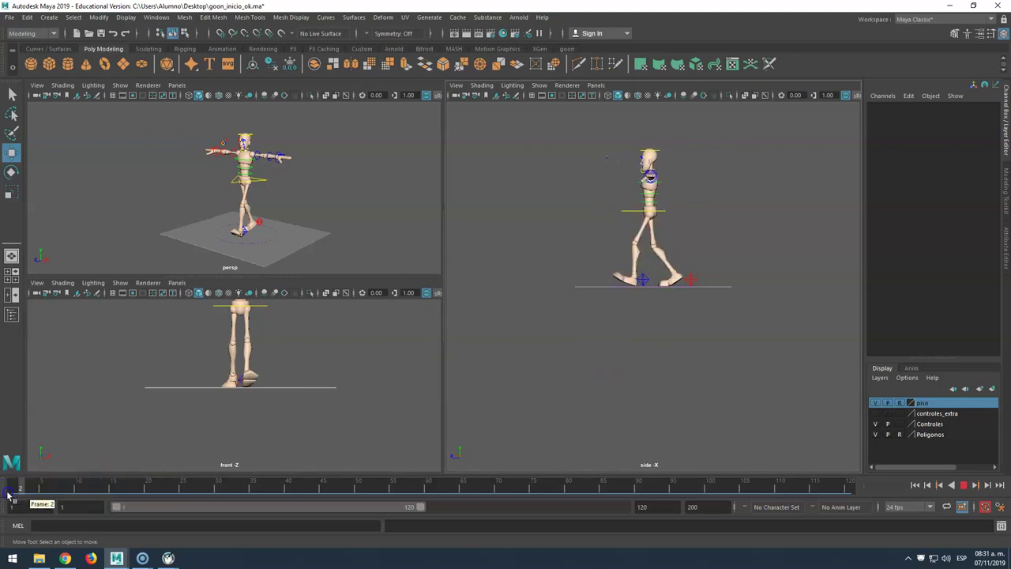
# At frame 11, move the root control forward and up to about 0.122 in Translate Y and 7.048 in Translate Z.
pyautogui.click(101, 485)
pyautogui.click(647, 304)
pyautogui.click(646, 283)
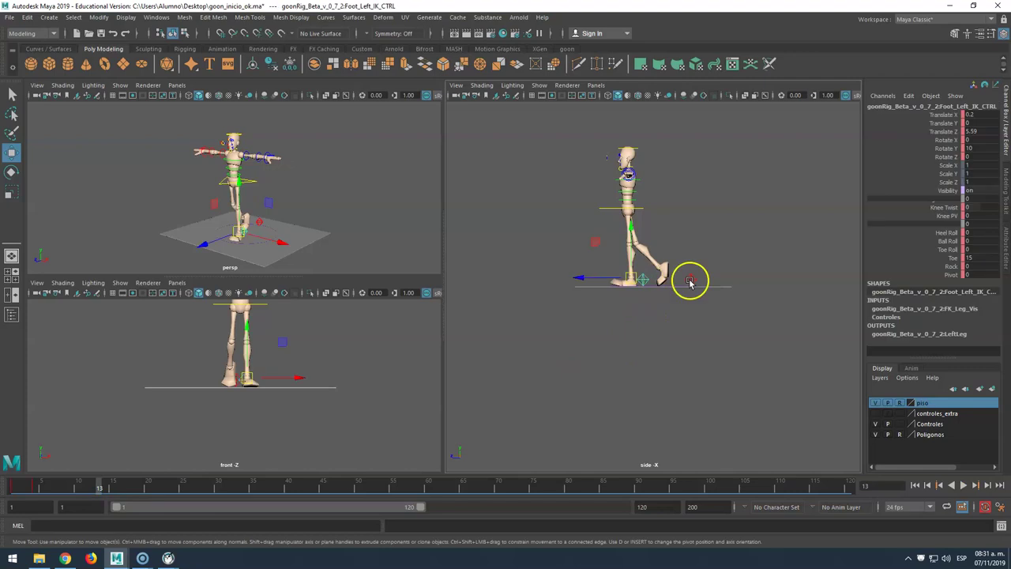
pyautogui.hotkey('alt', 'v')
pyautogui.moveTo(51, 487)
pyautogui.mouseDown()
pyautogui.moveTo(6, 479)
pyautogui.moveTo(85, 488)
pyautogui.mouseUp()
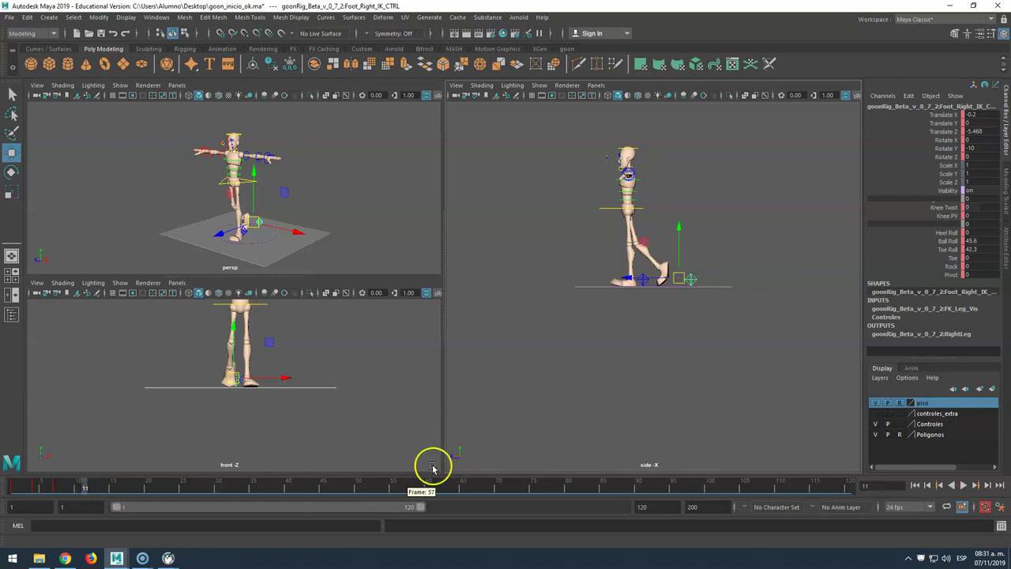
pyautogui.click(620, 210)
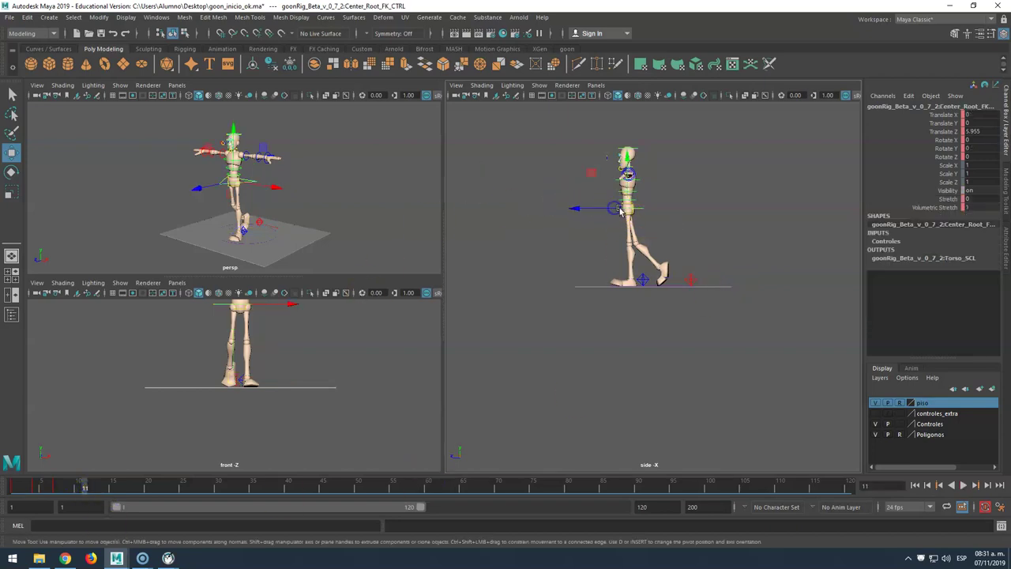
pyautogui.moveTo(630, 206); pyautogui.dragTo(625, 204)
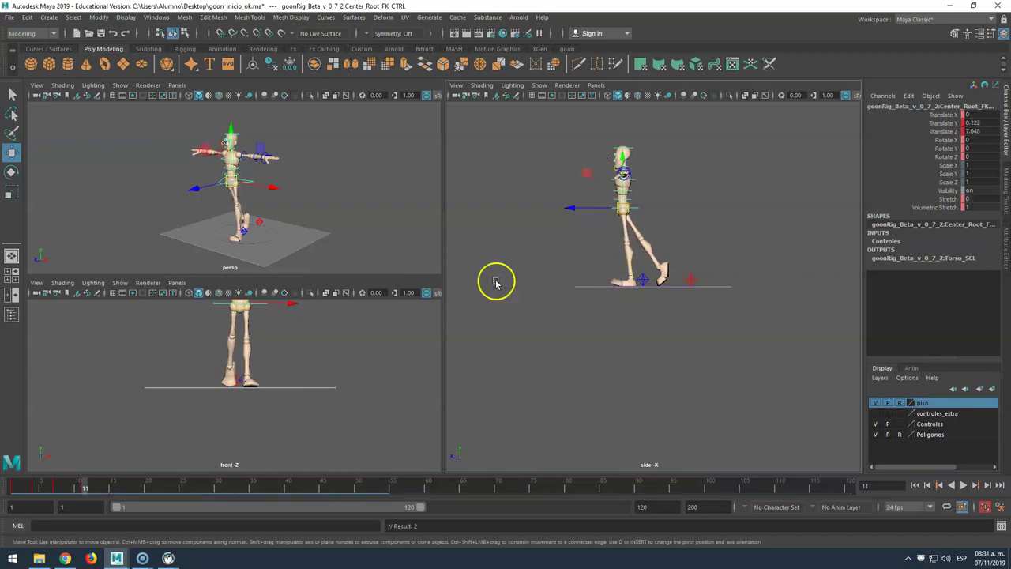
# Set the Toe of the left foot control to 0 at frame 7.
pyautogui.click(55, 483)
pyautogui.click(646, 283)
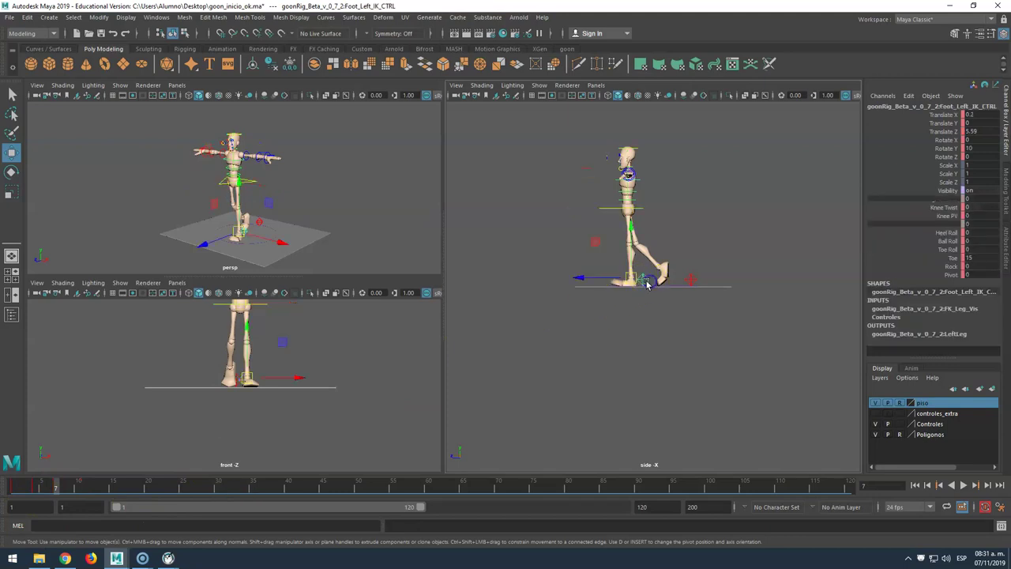
pyautogui.click(967, 257)
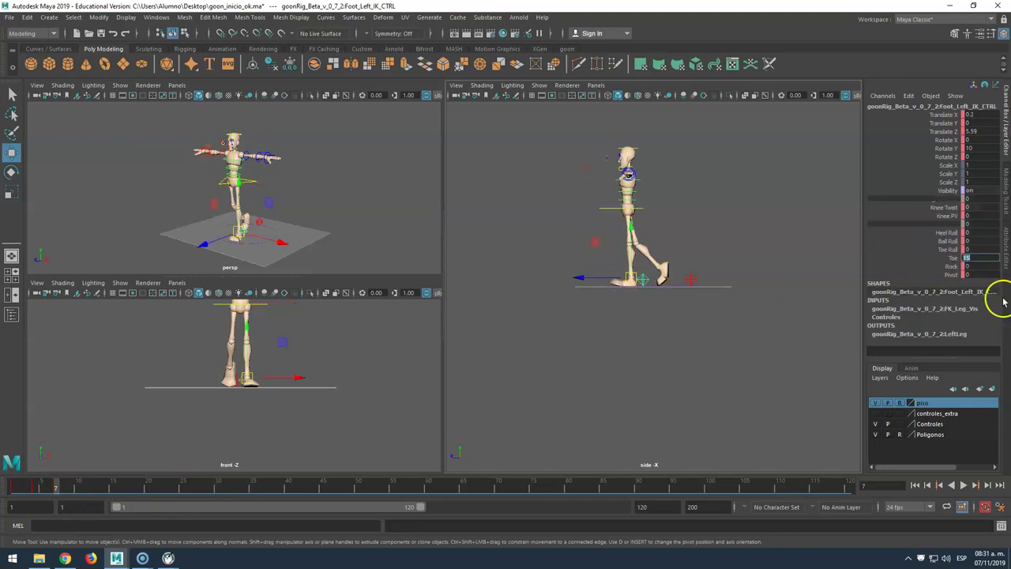
pyautogui.write('0')
pyautogui.press('Return')
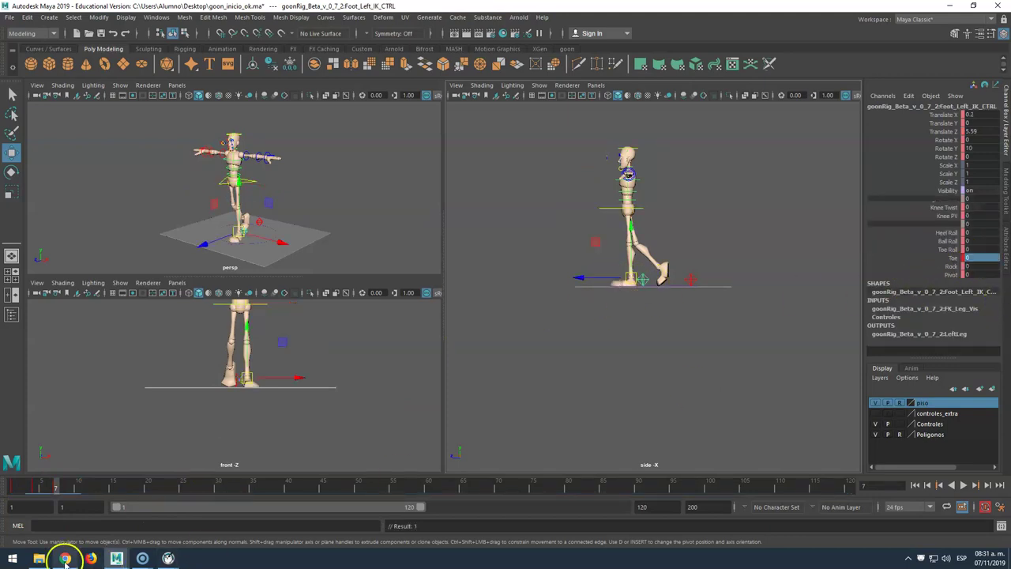
# Review the motion up to frame 11 and set the left foot control's Ball Roll to 15 there.
pyautogui.hotkey('alt', 'v')
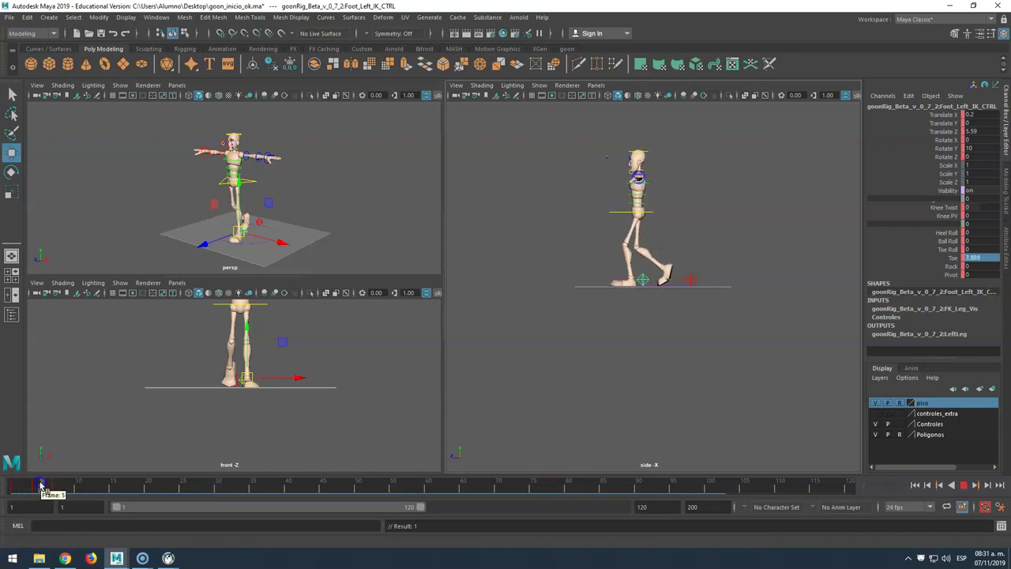
pyautogui.moveTo(58, 488); pyautogui.dragTo(79, 487)
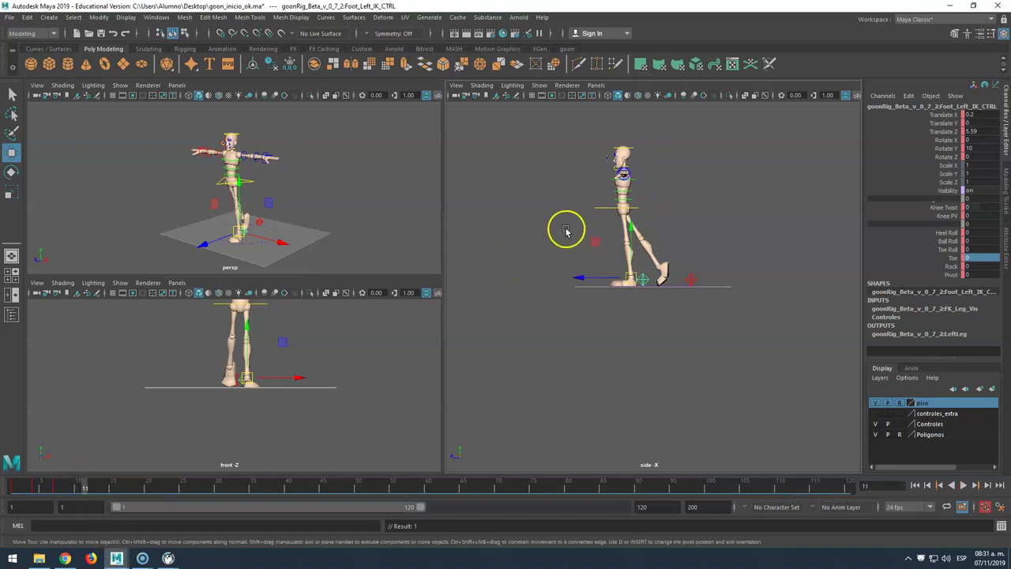
pyautogui.click(602, 208)
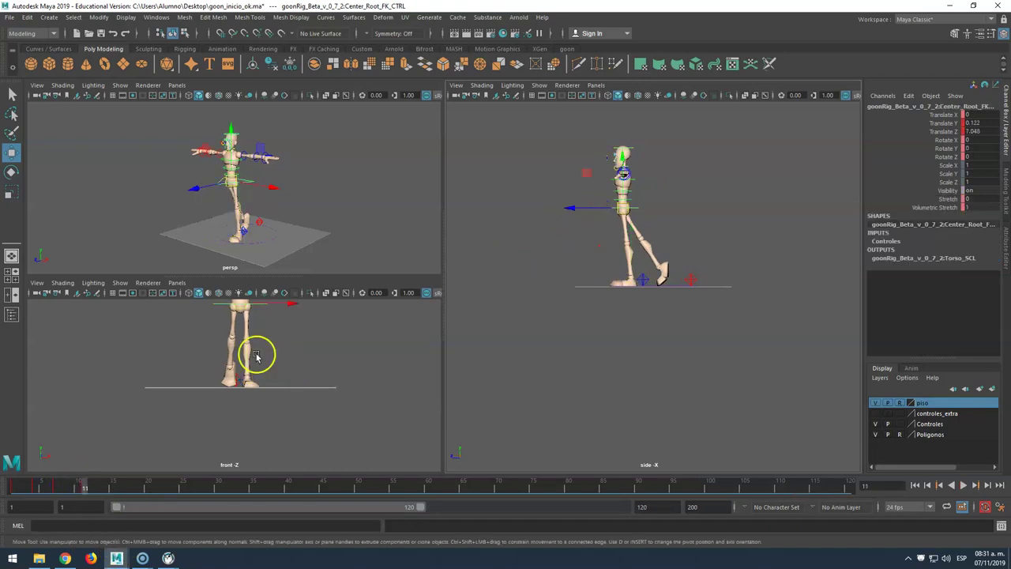
pyautogui.click(646, 281)
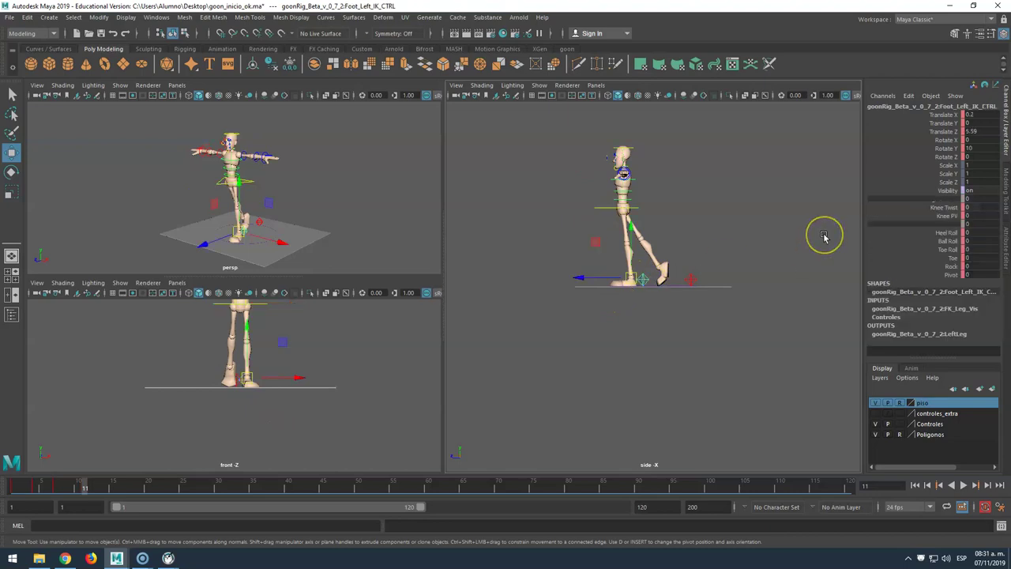
pyautogui.click(937, 230)
pyautogui.click(951, 241)
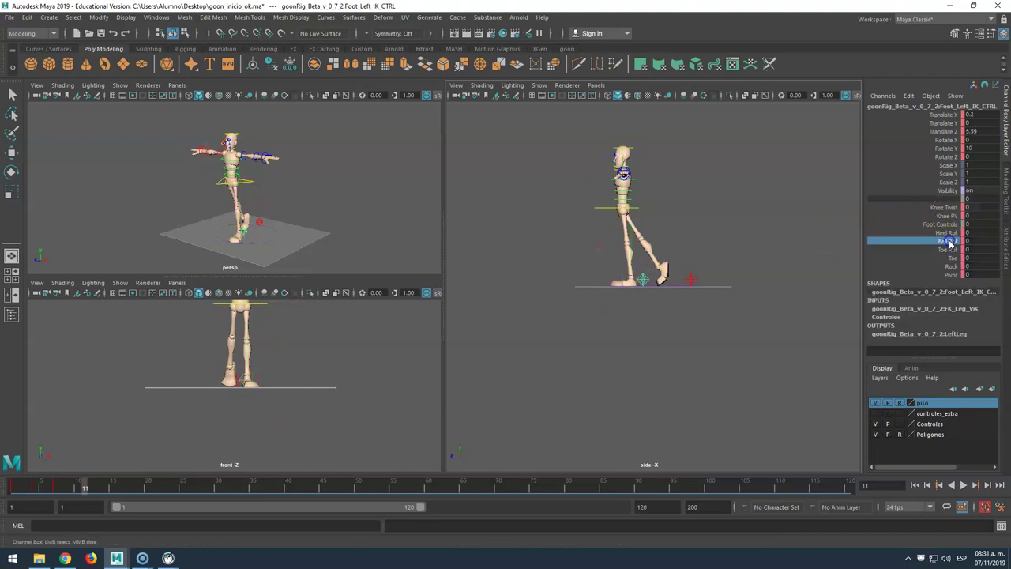
pyautogui.moveTo(700, 215); pyautogui.dragTo(747, 218, button='middle')
pyautogui.doubleClick(979, 241)
pyautogui.press('Return')
pyautogui.click(714, 330)
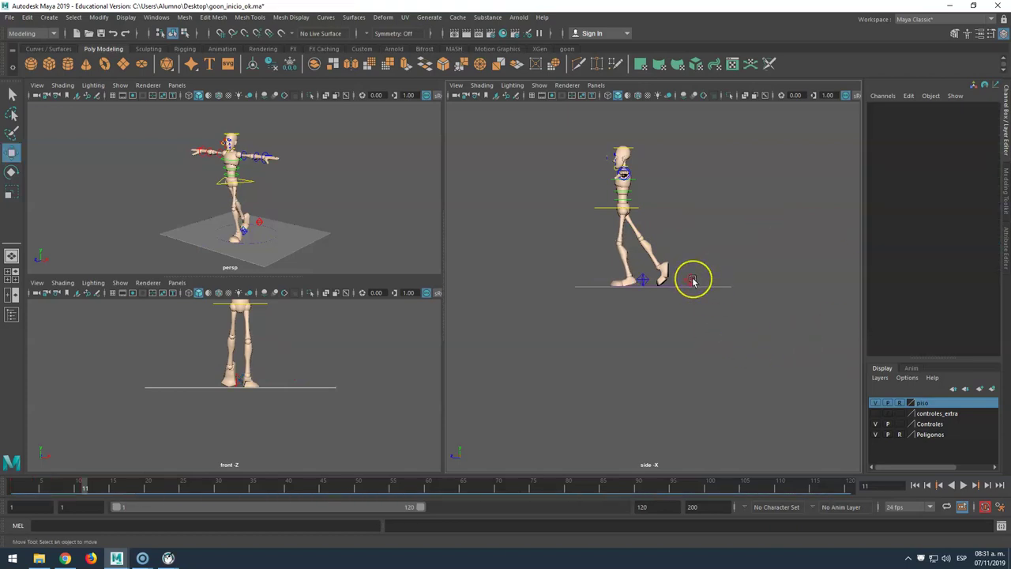
# Try resetting the right foot control's Ball Roll and Toe Roll to 0 at frame 11.
pyautogui.click(693, 280)
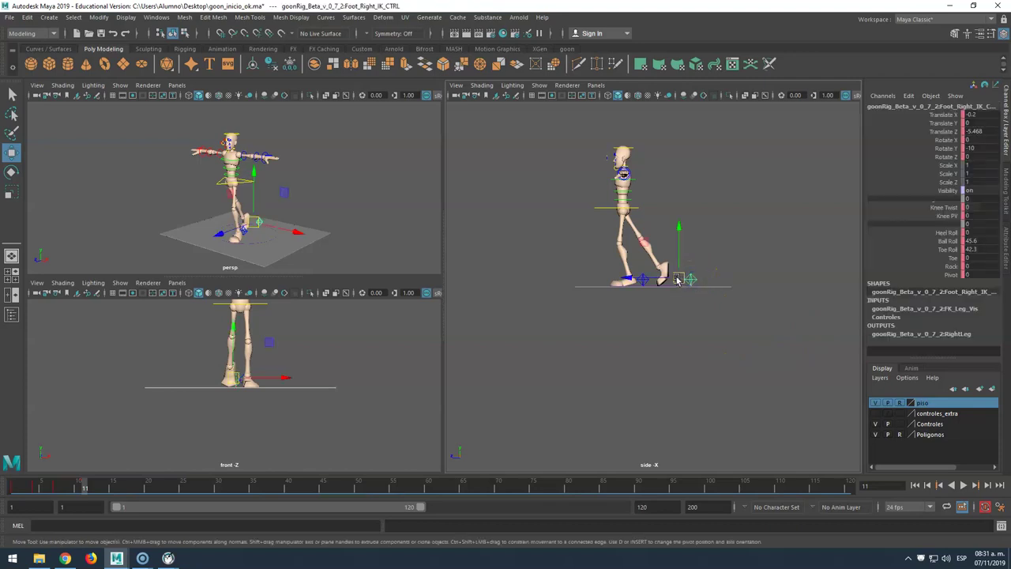
pyautogui.moveTo(657, 277); pyautogui.dragTo(604, 267)
pyautogui.write('0')
pyautogui.click(972, 248)
pyautogui.write('0')
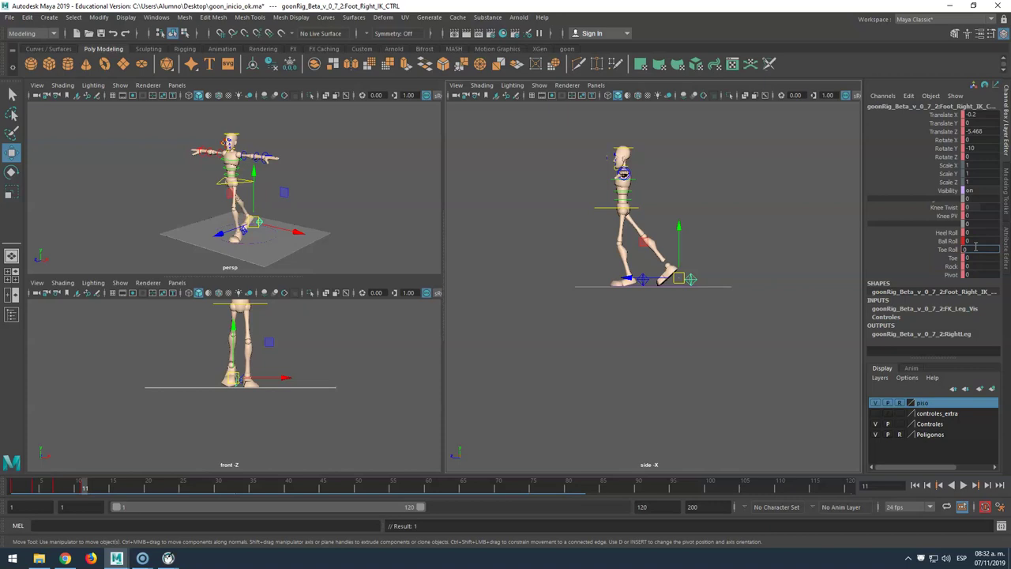
pyautogui.press('Return')
# Try placing the right foot ahead at frame 11, at about 1.215 in Translate Y, 13.853 in Translate Z and 18.197 in Rotate X.
pyautogui.moveTo(689, 281); pyautogui.dragTo(628, 239)
pyautogui.press('e')
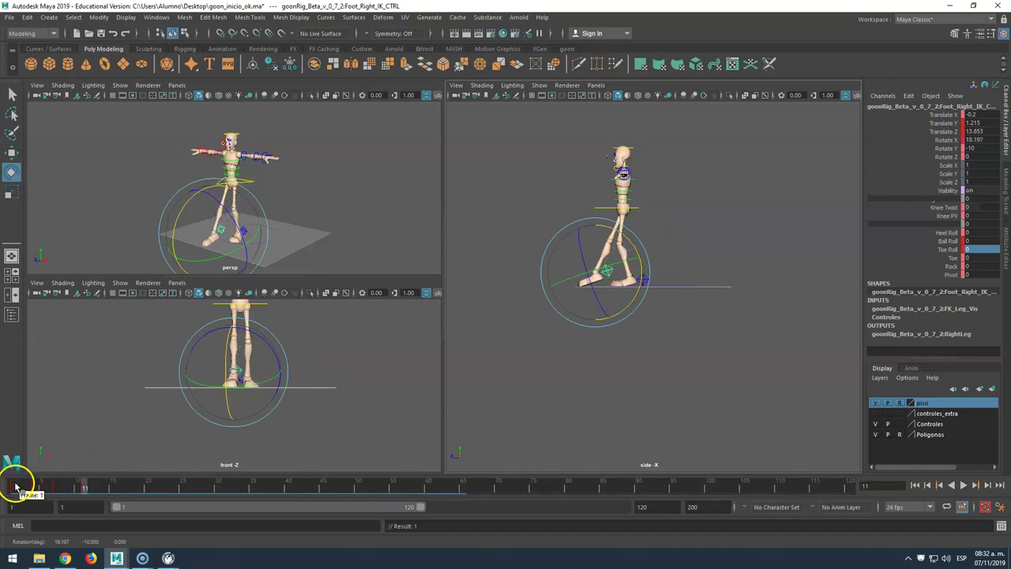
pyautogui.moveTo(15, 486)
pyautogui.mouseDown()
pyautogui.moveTo(90, 481)
pyautogui.moveTo(59, 490)
pyautogui.moveTo(7, 477)
pyautogui.moveTo(86, 485)
pyautogui.mouseUp()
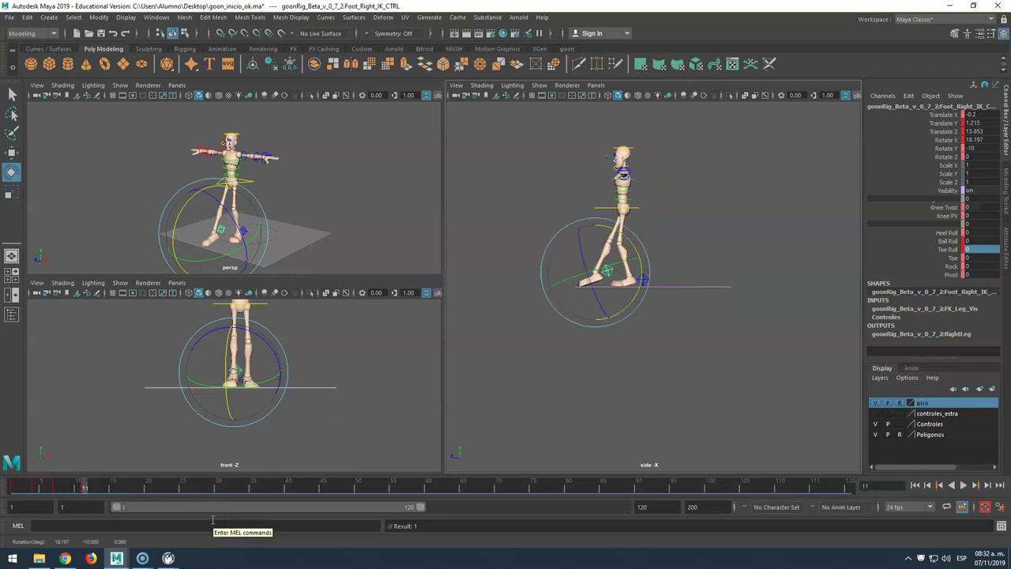
# Undo the right foot's rotation, move and roll resets at frame 11.
pyautogui.hotkey('ctrl', 'z')
pyautogui.hotkey('ctrl', 'z')
pyautogui.hotkey('ctrl', 'z')
pyautogui.hotkey('ctrl', 'z')
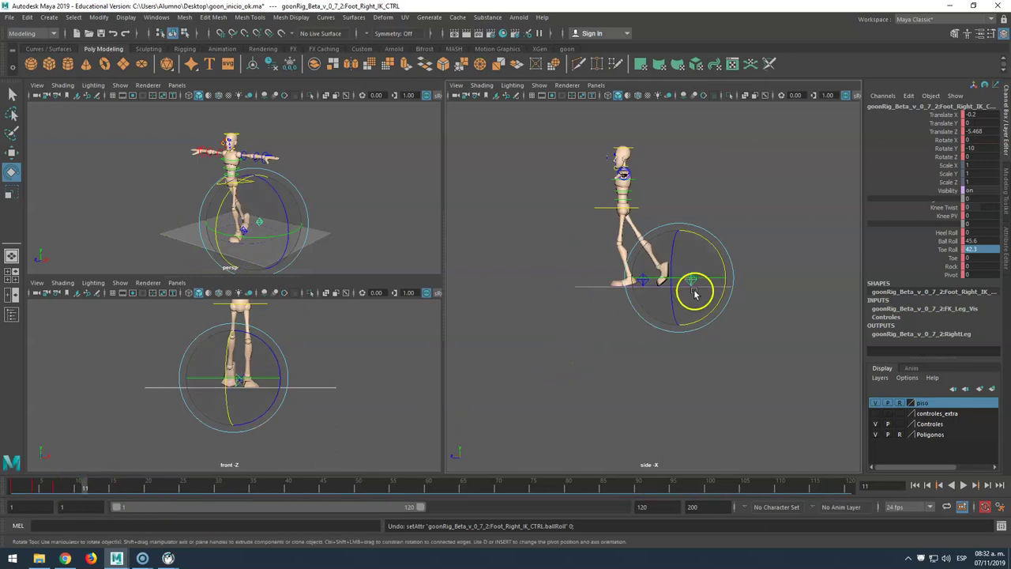
# Key all channels of the right and left foot controls at frames 4, 7 and 11.
pyautogui.click(56, 488)
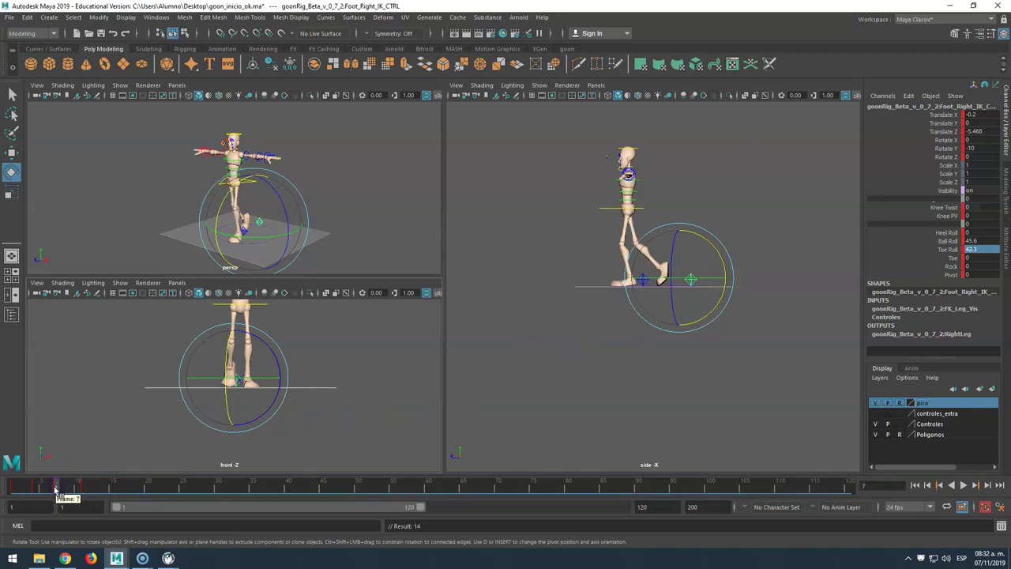
pyautogui.click(35, 488)
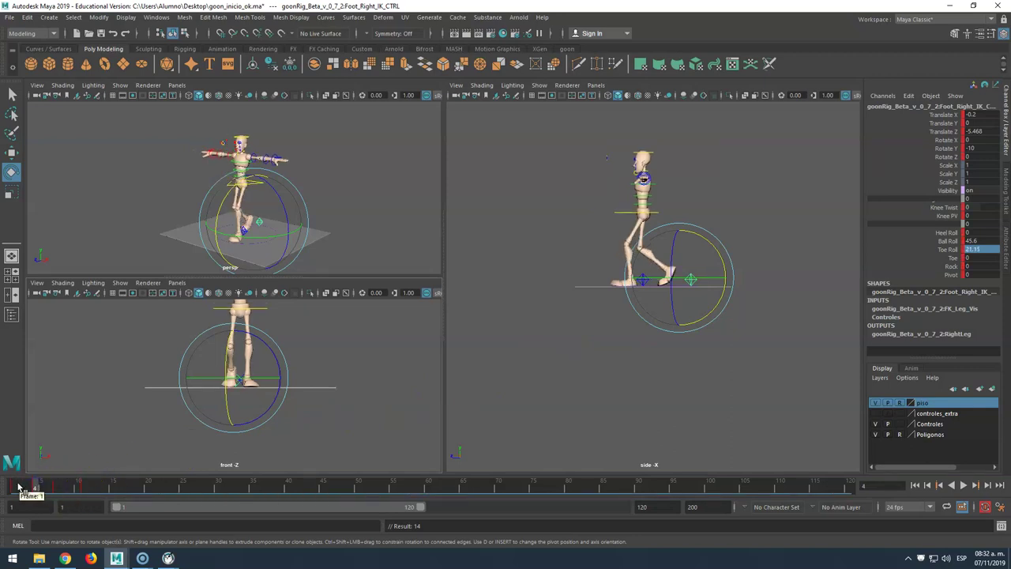
pyautogui.click(623, 345)
pyautogui.click(643, 280)
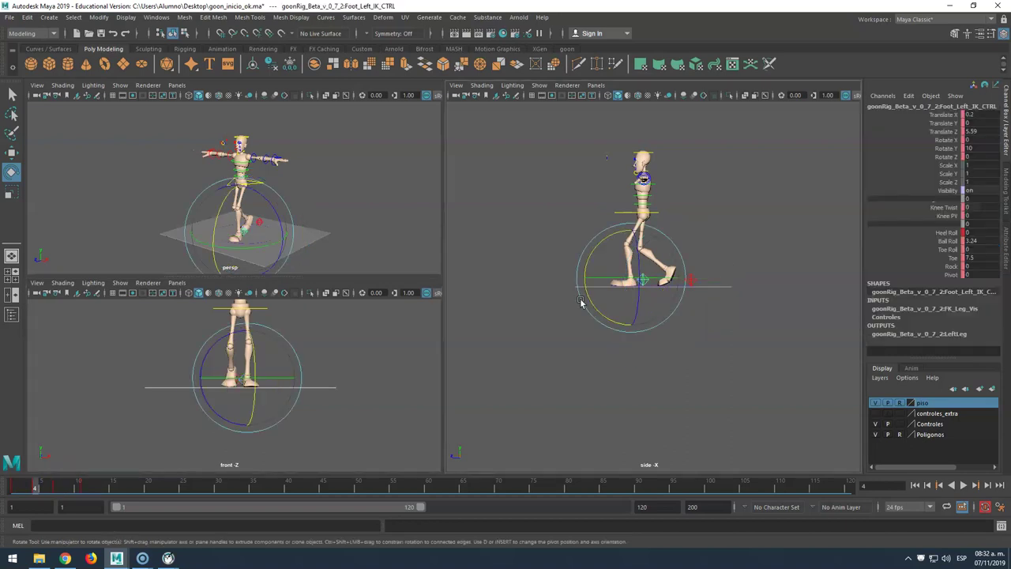
pyautogui.press('s')
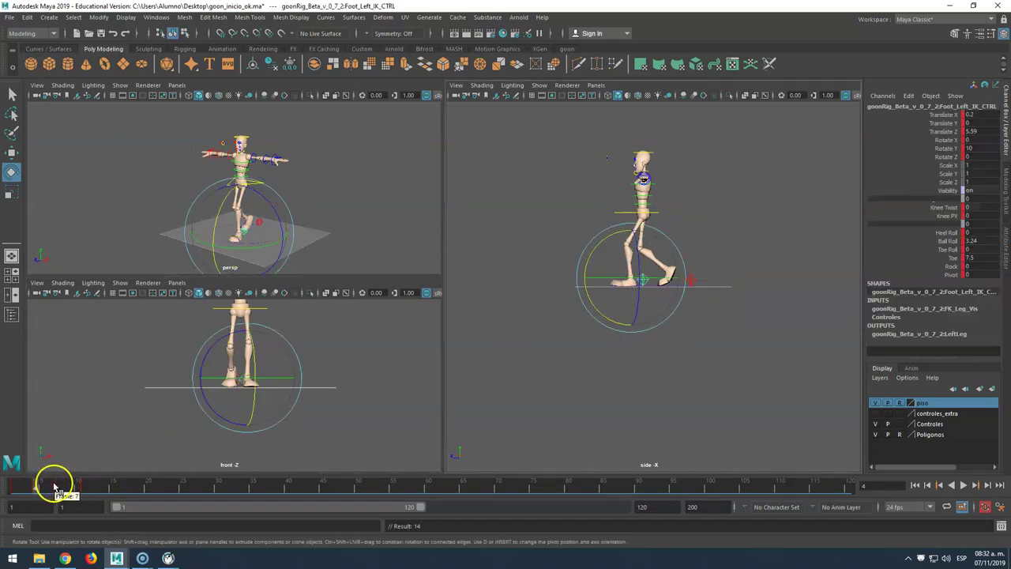
pyautogui.click(55, 487)
pyautogui.click(82, 487)
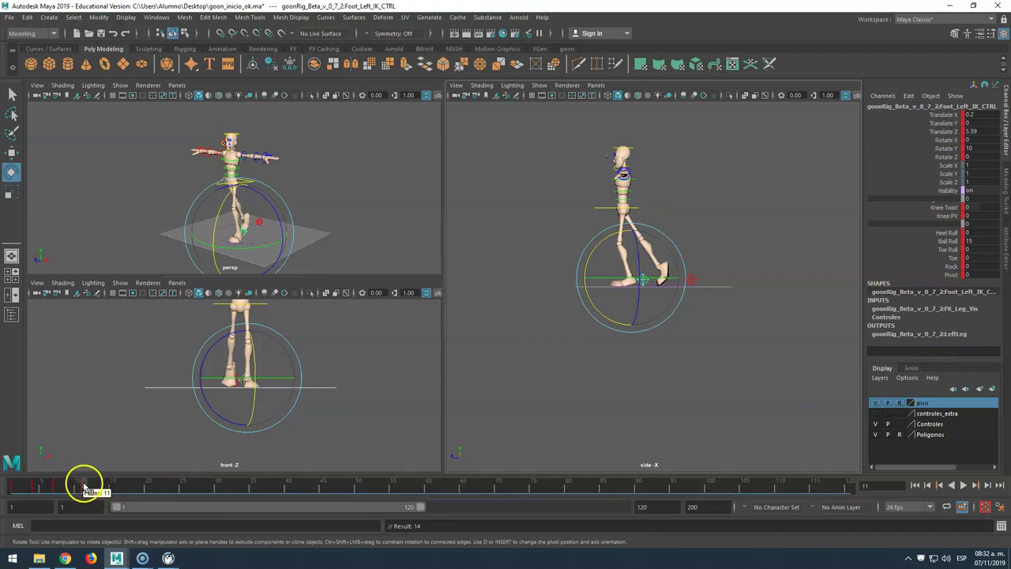
# Set the Ball Roll and Toe Roll of the right foot control to 0 at frame 11.
pyautogui.click(691, 280)
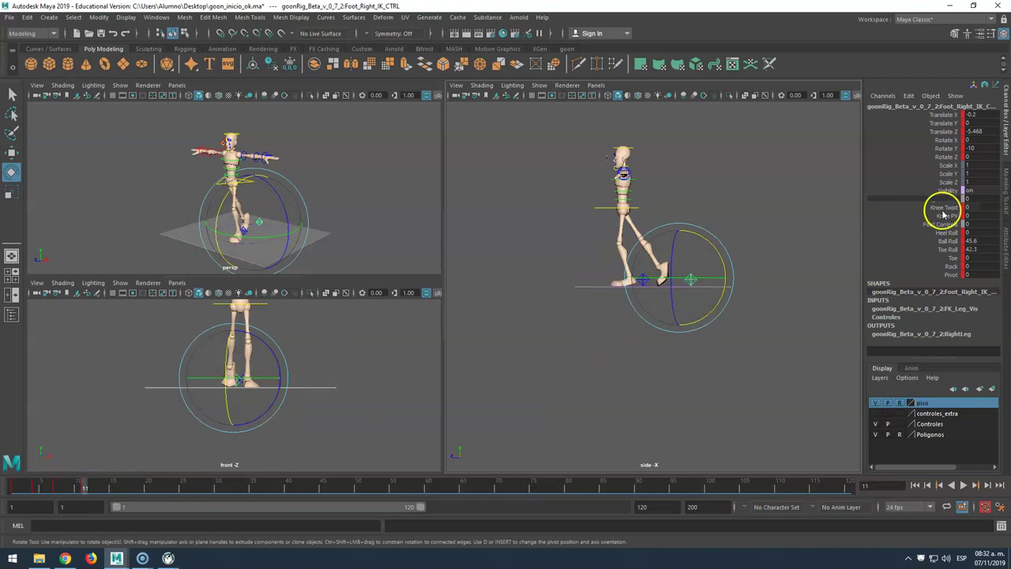
pyautogui.click(980, 255)
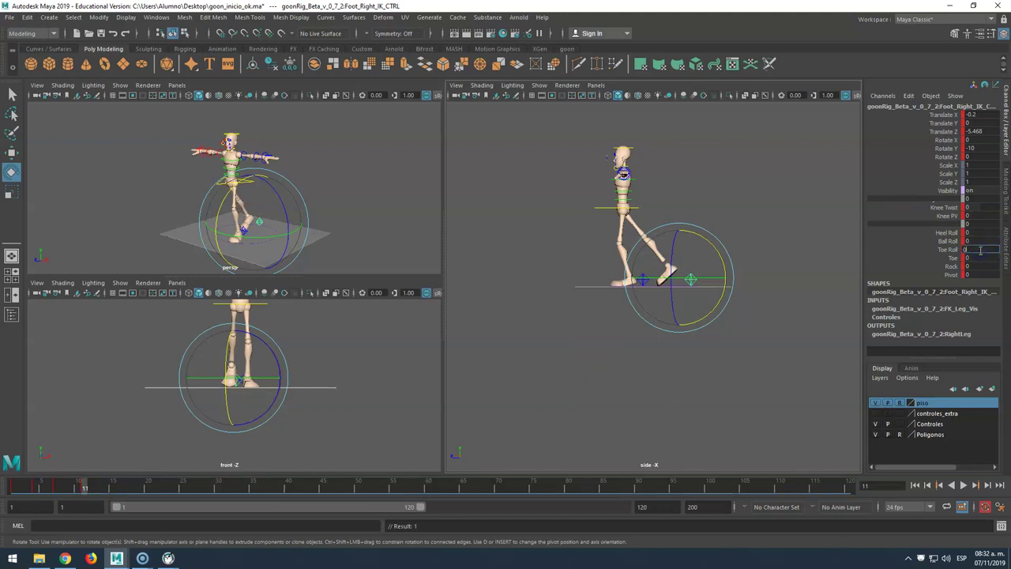
pyautogui.press('Return')
# Lift the right foot control forward to about 2.43 in Translate Y and 8.871 in Translate Z, and rotate it about 18.169 in X.
pyautogui.press('w')
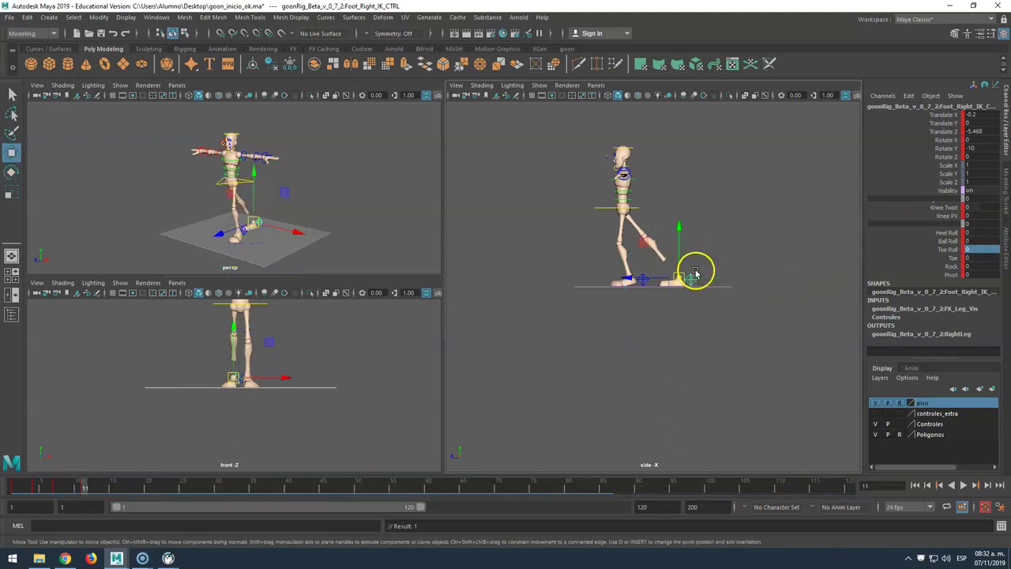
pyautogui.moveTo(680, 277); pyautogui.dragTo(629, 269)
pyautogui.moveTo(629, 269); pyautogui.dragTo(622, 271, button='middle')
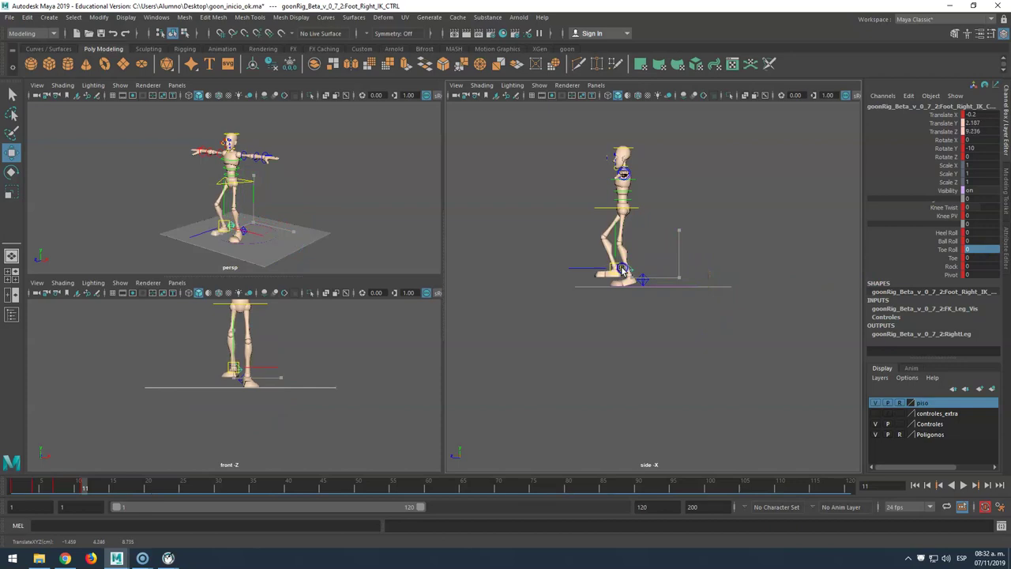
pyautogui.moveTo(623, 270); pyautogui.dragTo(624, 268)
pyautogui.press('e')
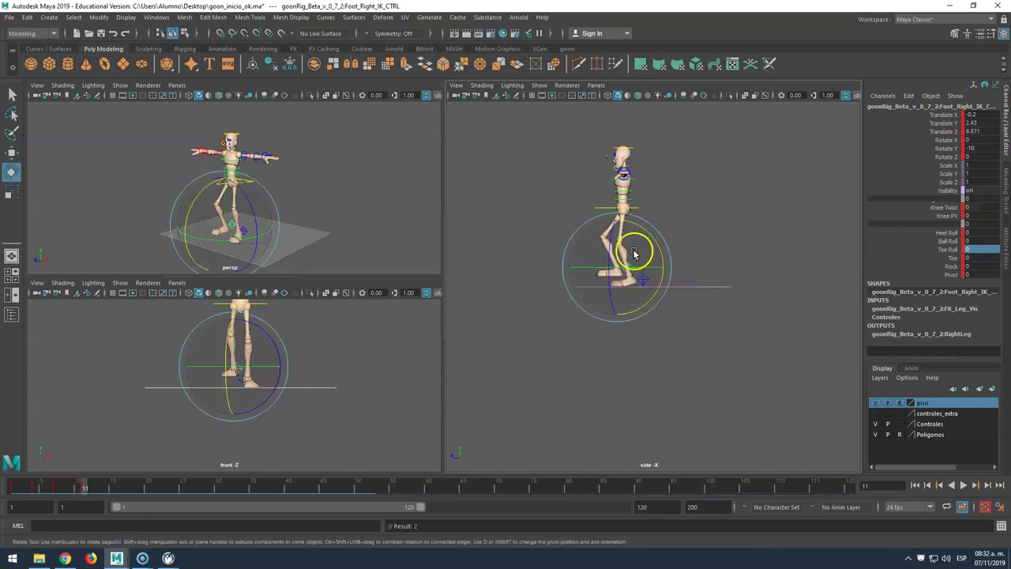
pyautogui.moveTo(650, 237); pyautogui.dragTo(645, 218)
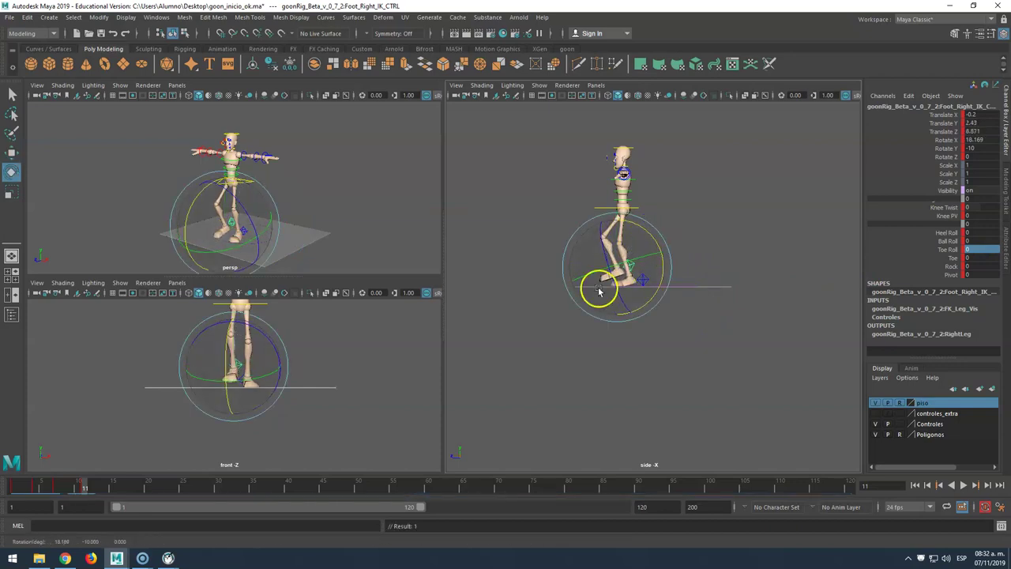
# Lower the right foot control to about 2.066 in Translate Y and set its Toe to -5 at frame 11.
pyautogui.press('w')
pyautogui.moveTo(619, 251)
pyautogui.mouseDown()
pyautogui.moveTo(620, 235)
pyautogui.moveTo(621, 250)
pyautogui.mouseUp()
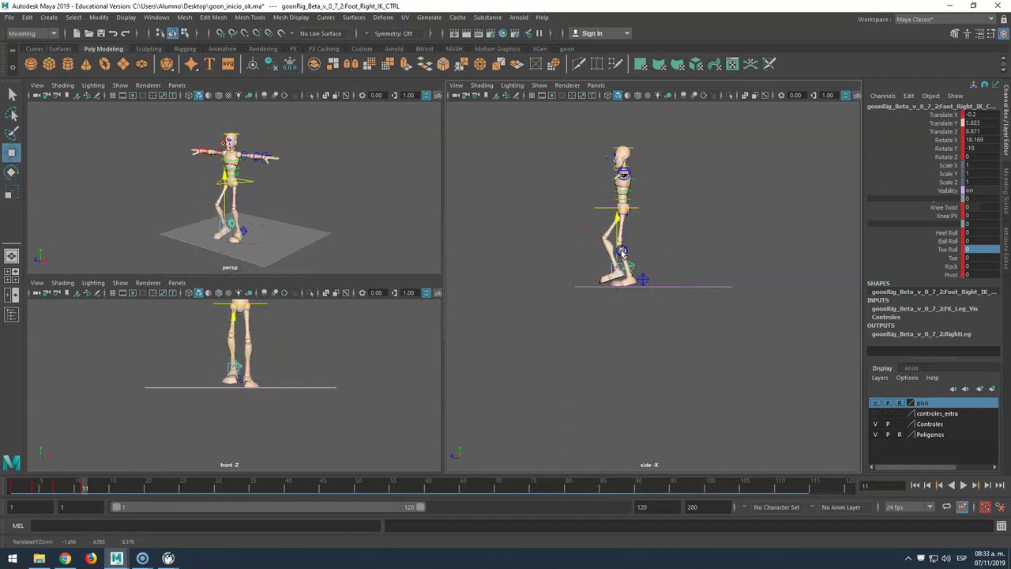
pyautogui.click(953, 259)
pyautogui.moveTo(673, 274); pyautogui.dragTo(689, 267, button='middle')
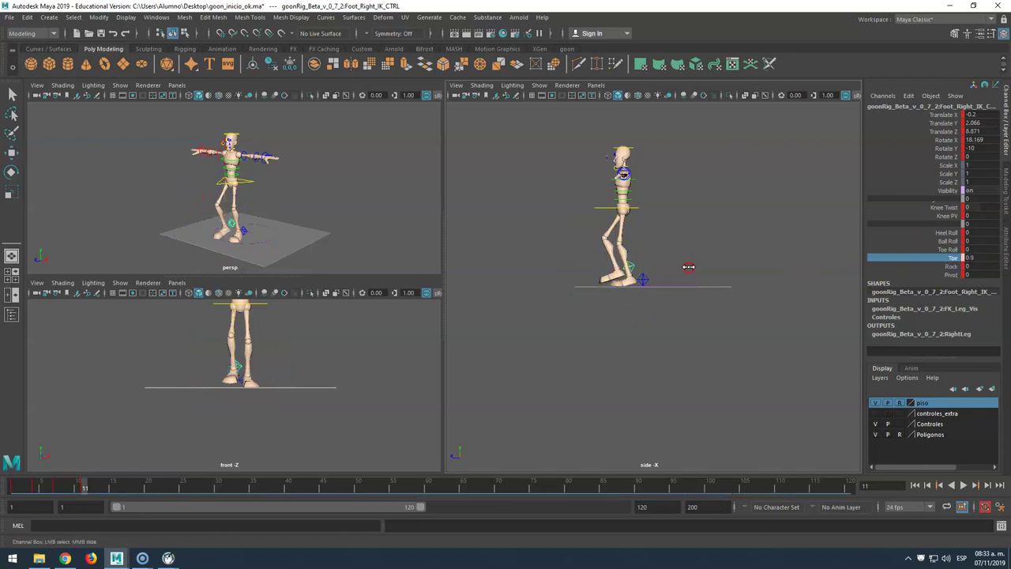
pyautogui.doubleClick(979, 258)
pyautogui.press('Return')
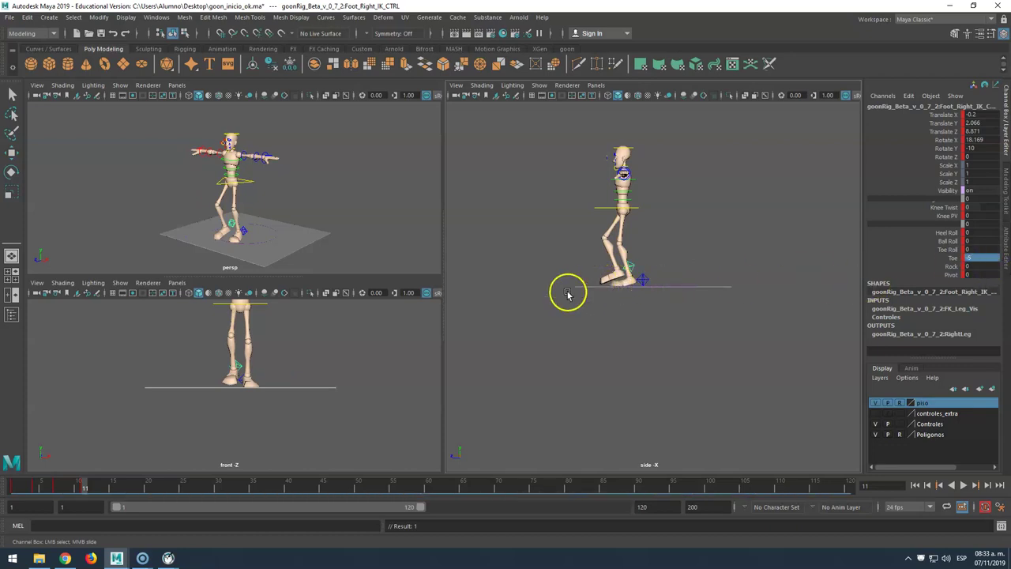
pyautogui.moveTo(79, 488)
pyautogui.mouseDown()
pyautogui.moveTo(21, 485)
pyautogui.moveTo(86, 483)
pyautogui.moveTo(55, 483)
pyautogui.moveTo(92, 496)
pyautogui.moveTo(21, 491)
pyautogui.moveTo(83, 488)
pyautogui.mouseUp()
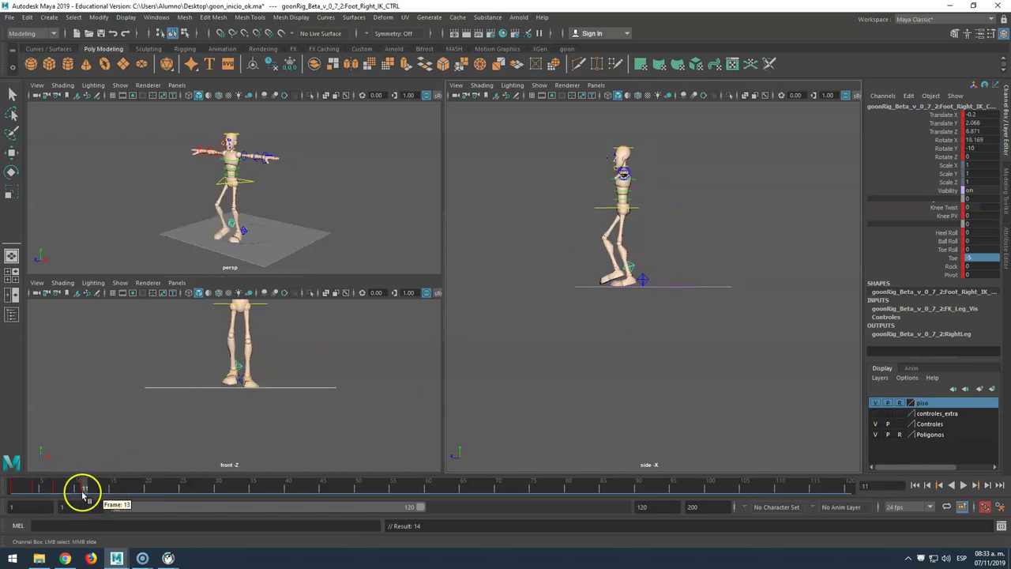
# Shift the root control sideways to about 1.364 in Translate X at frame 11 and play back the motion.
pyautogui.click(259, 308)
pyautogui.press('w')
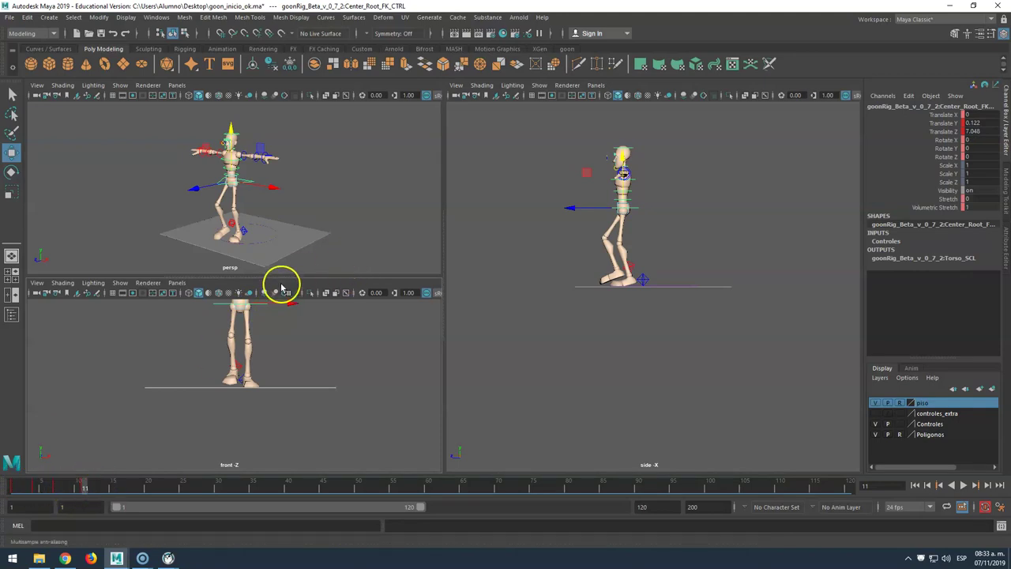
pyautogui.moveTo(271, 305); pyautogui.dragTo(277, 306)
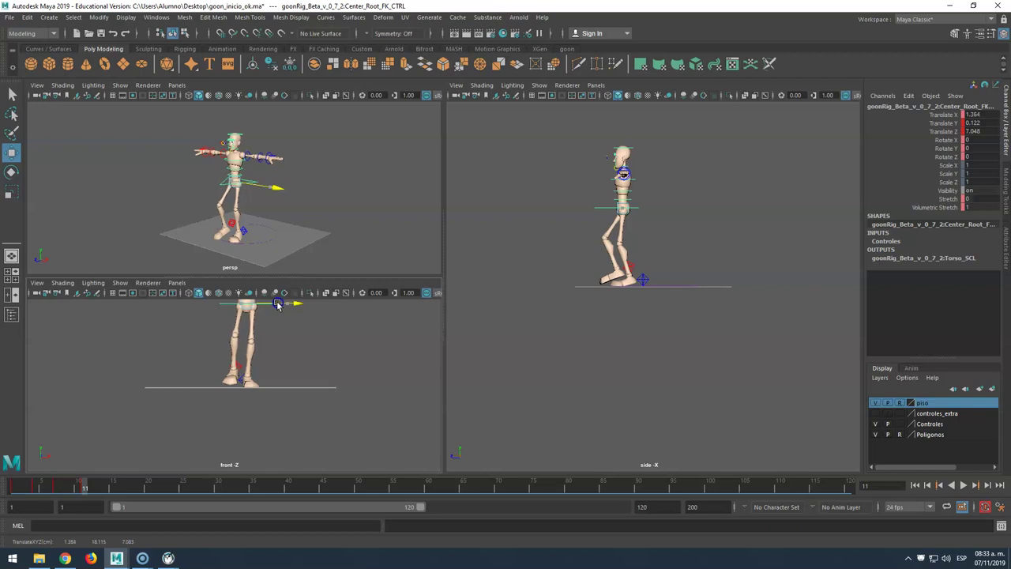
pyautogui.click(248, 380)
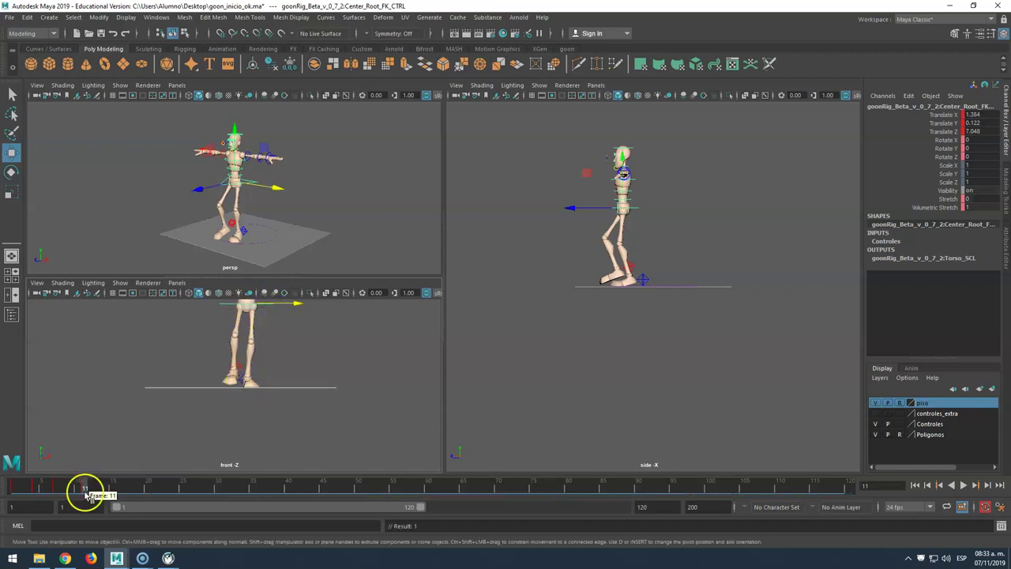
pyautogui.moveTo(84, 487)
pyautogui.mouseDown()
pyautogui.moveTo(34, 485)
pyautogui.moveTo(86, 487)
pyautogui.mouseUp()
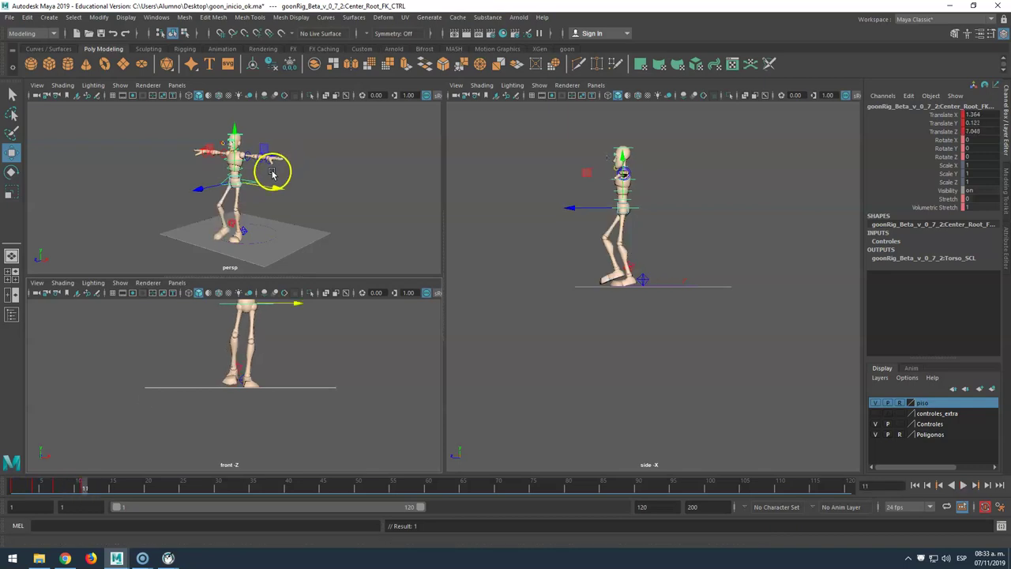
pyautogui.hotkey('alt', 'v')
# At frame 14, move the root control forward and down, and the right foot control to about 0.243 in Translate Y and 14.339 in Translate Z.
pyautogui.moveTo(88, 487); pyautogui.dragTo(107, 489)
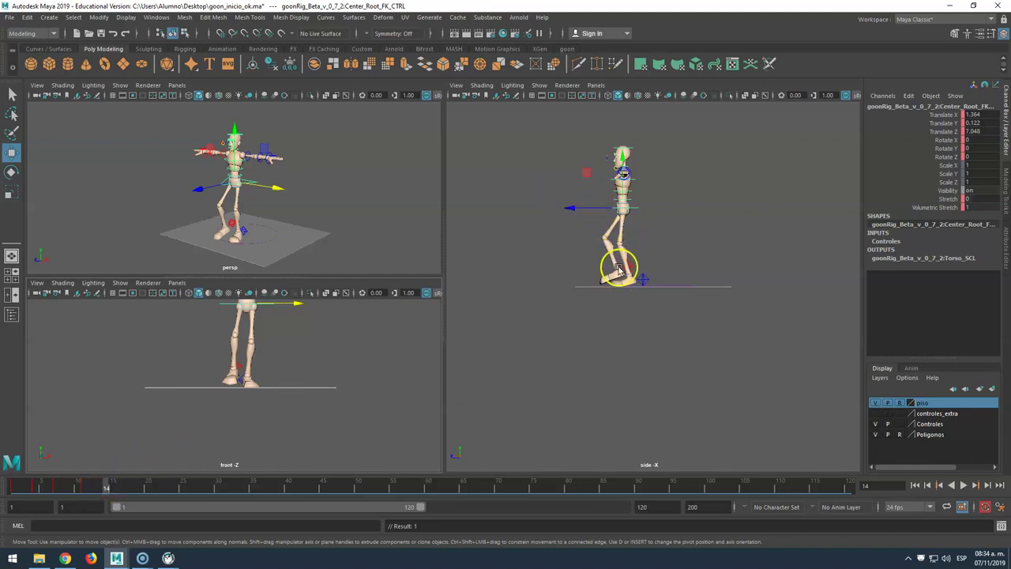
pyautogui.moveTo(594, 209); pyautogui.dragTo(616, 194)
pyautogui.click(614, 190)
pyautogui.click(628, 266)
pyautogui.moveTo(610, 275)
pyautogui.mouseDown()
pyautogui.moveTo(588, 261)
pyautogui.moveTo(596, 244)
pyautogui.moveTo(593, 273)
pyautogui.mouseUp()
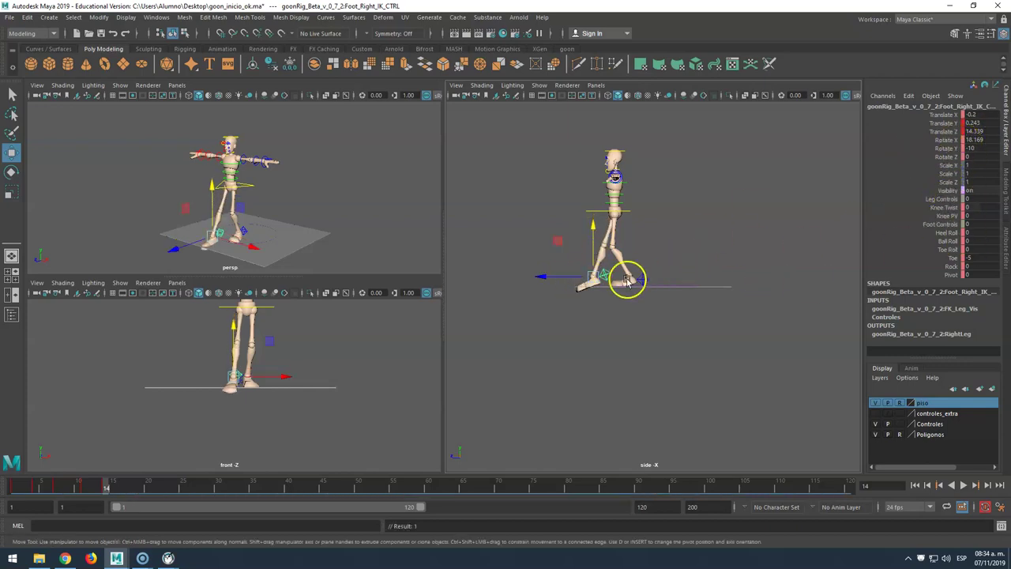
# Set the right foot control's Rotate X and Toe to 0 at frame 14.
pyautogui.press('e')
pyautogui.moveTo(632, 250); pyautogui.dragTo(635, 255)
pyautogui.click(978, 139)
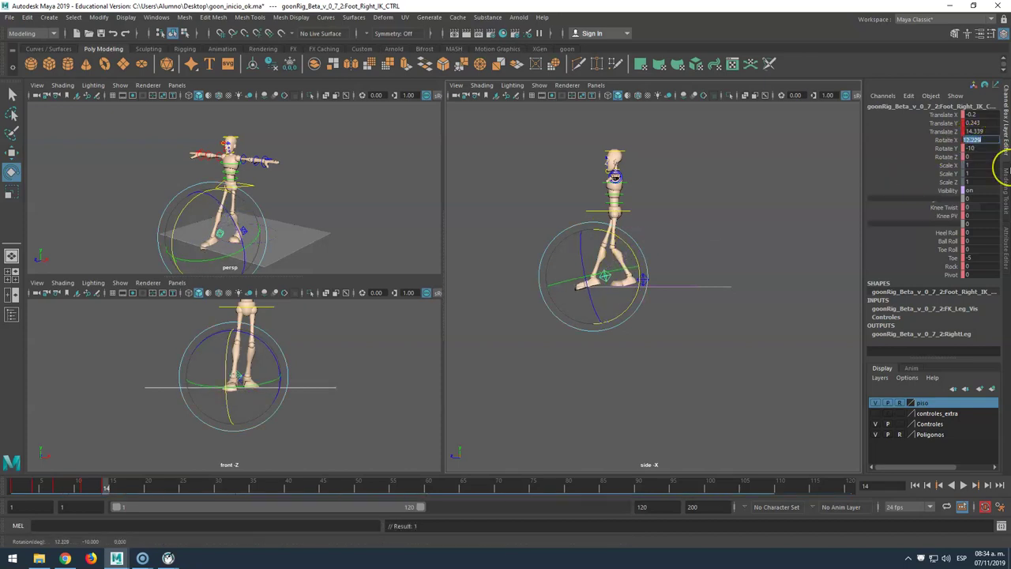
pyautogui.press('Return')
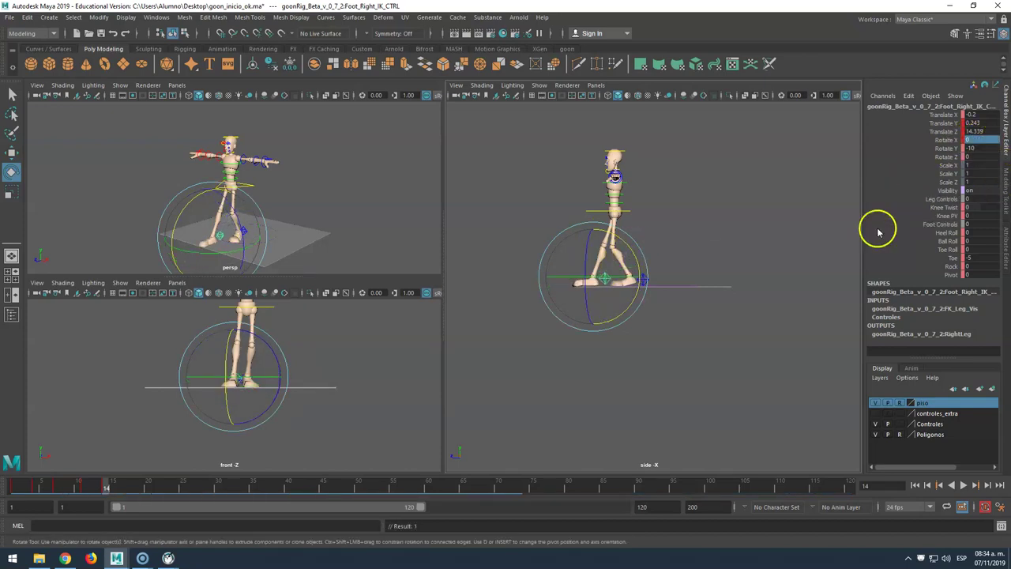
pyautogui.click(971, 258)
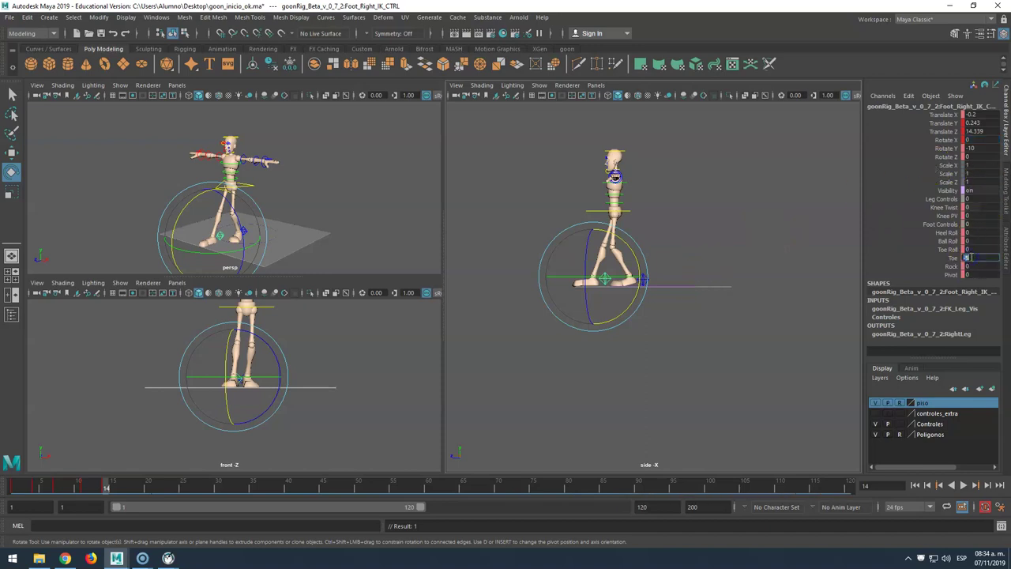
pyautogui.write('5')
pyautogui.press('Return')
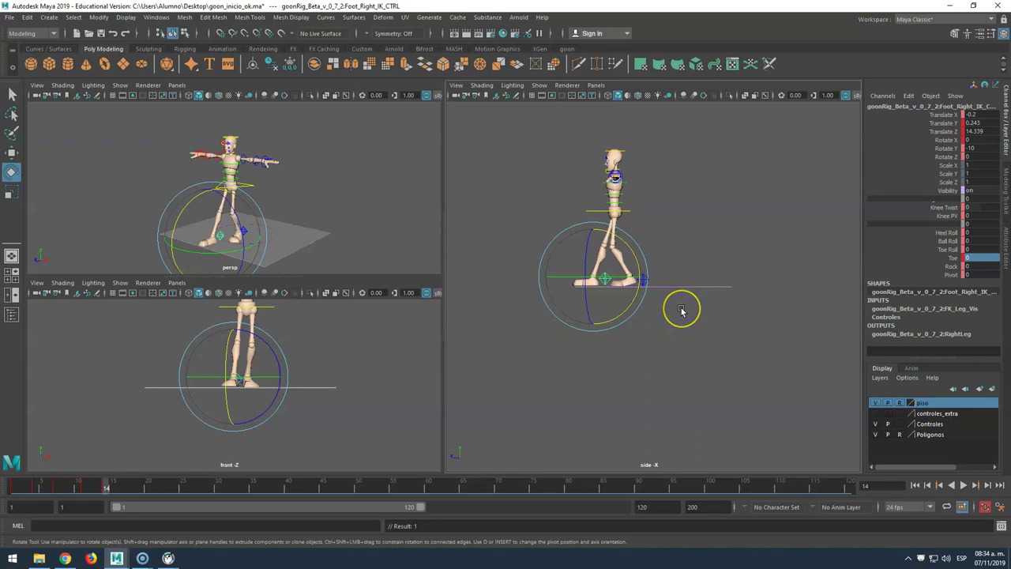
pyautogui.click(951, 241)
pyautogui.doubleClick(976, 241)
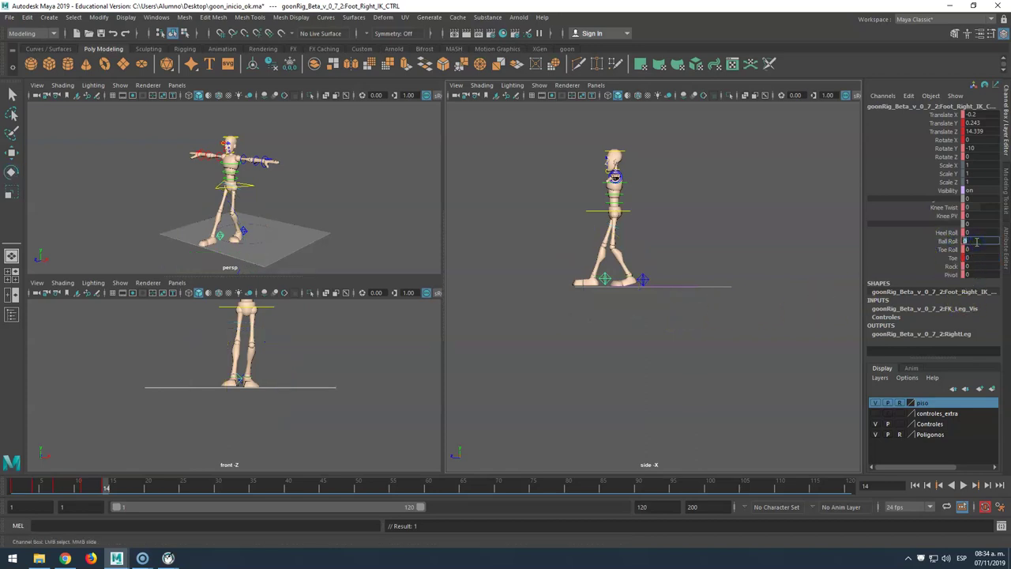
pyautogui.write('25')
pyautogui.press('Return')
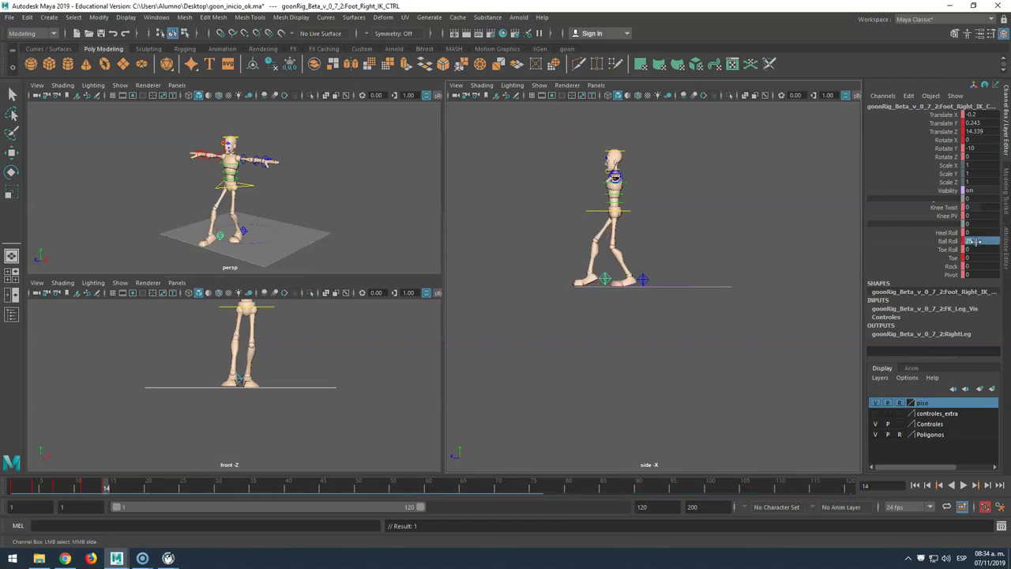
pyautogui.hotkey('ctrl', 'z')
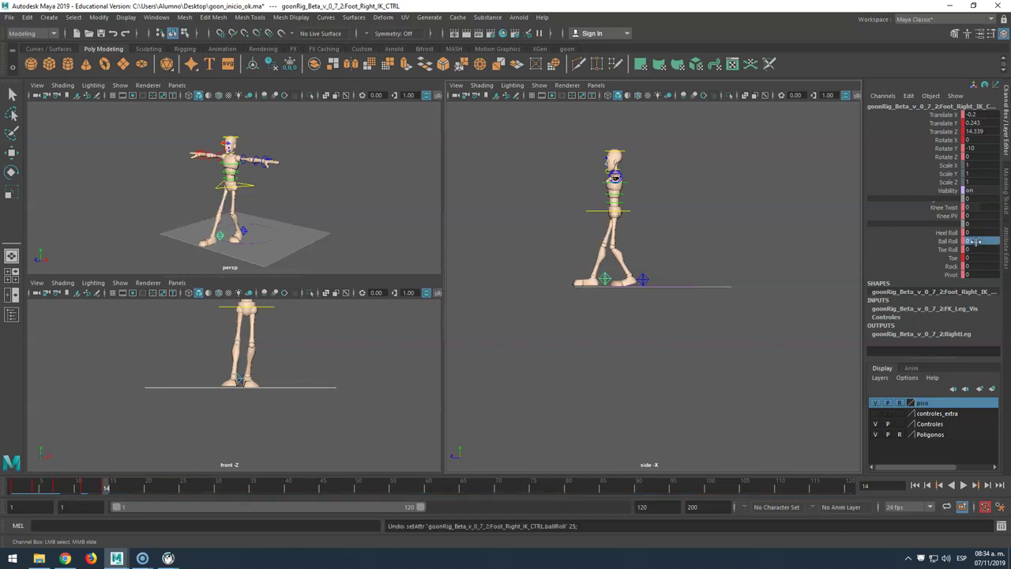
# Set the right foot control's Heel Roll to 25 and Toe to 15 at frame 14.
pyautogui.click(970, 233)
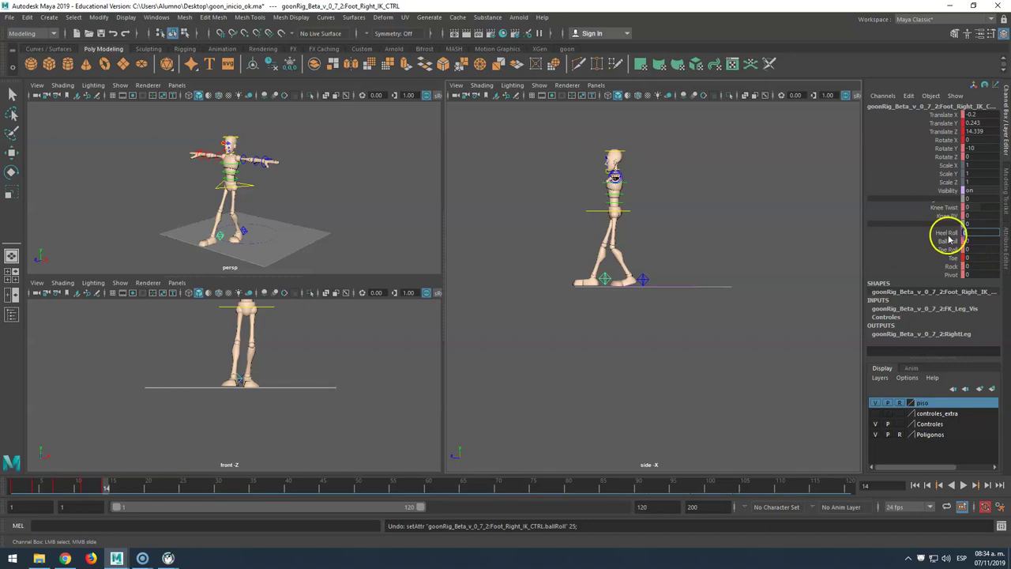
pyautogui.write('25')
pyautogui.press('Return')
pyautogui.click(974, 258)
pyautogui.write('15')
pyautogui.press('Return')
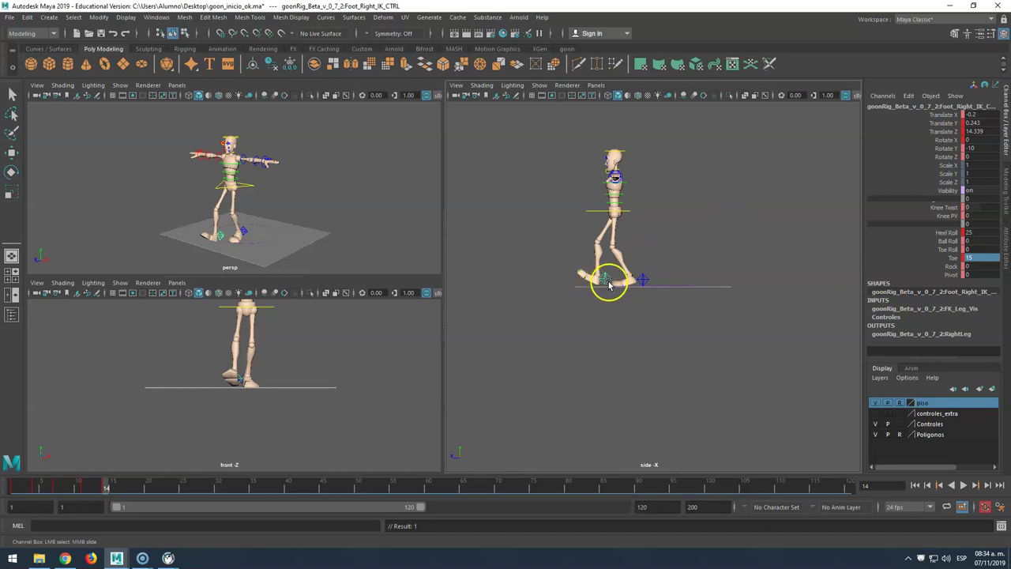
# Compare the stride with the earlier frames and move the right foot control forward to about 16.162 in Translate Z at frame 14.
pyautogui.press('w')
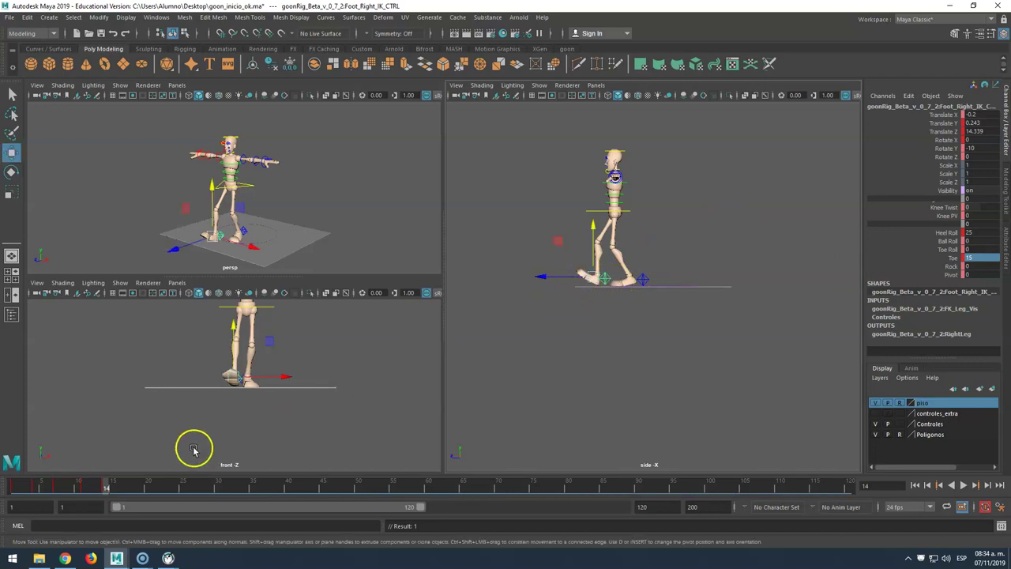
pyautogui.moveTo(101, 483); pyautogui.dragTo(62, 485)
pyautogui.click(630, 289)
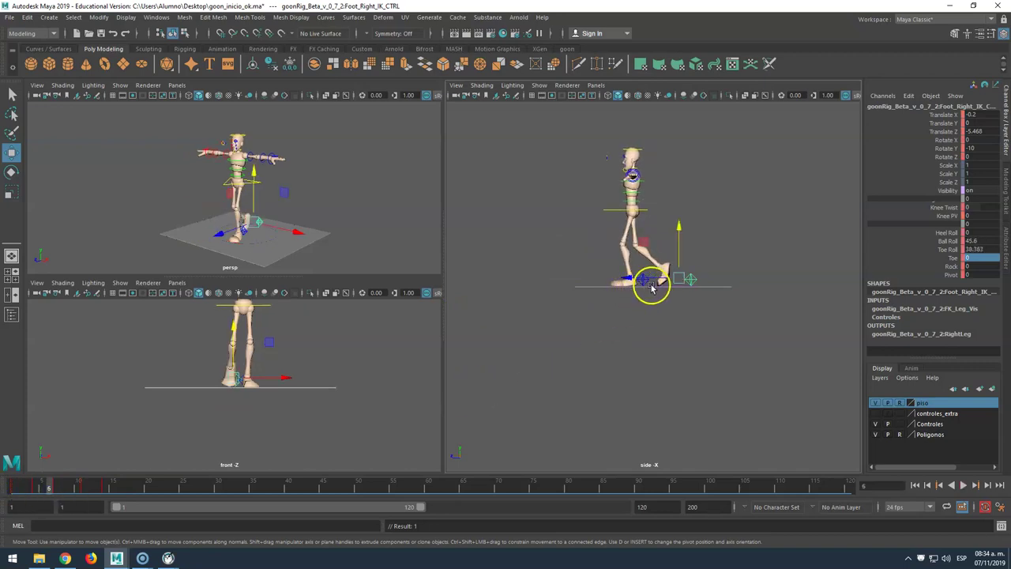
pyautogui.click(106, 484)
pyautogui.moveTo(586, 276); pyautogui.dragTo(565, 280)
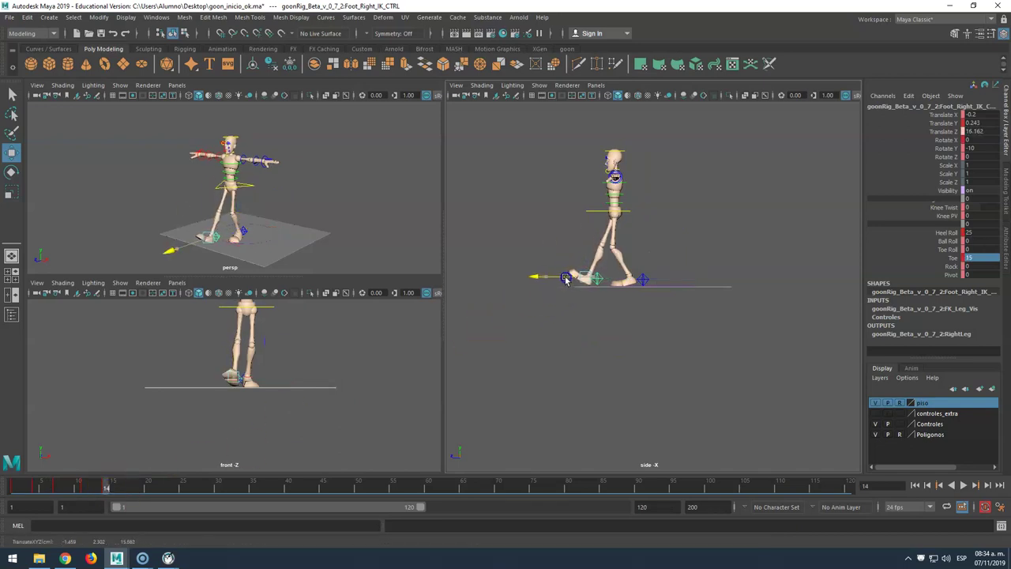
# Move the root control further forward and set the left foot control's Ball Roll to 25 at frame 14.
pyautogui.click(617, 211)
pyautogui.moveTo(616, 211); pyautogui.dragTo(596, 215)
pyautogui.click(642, 280)
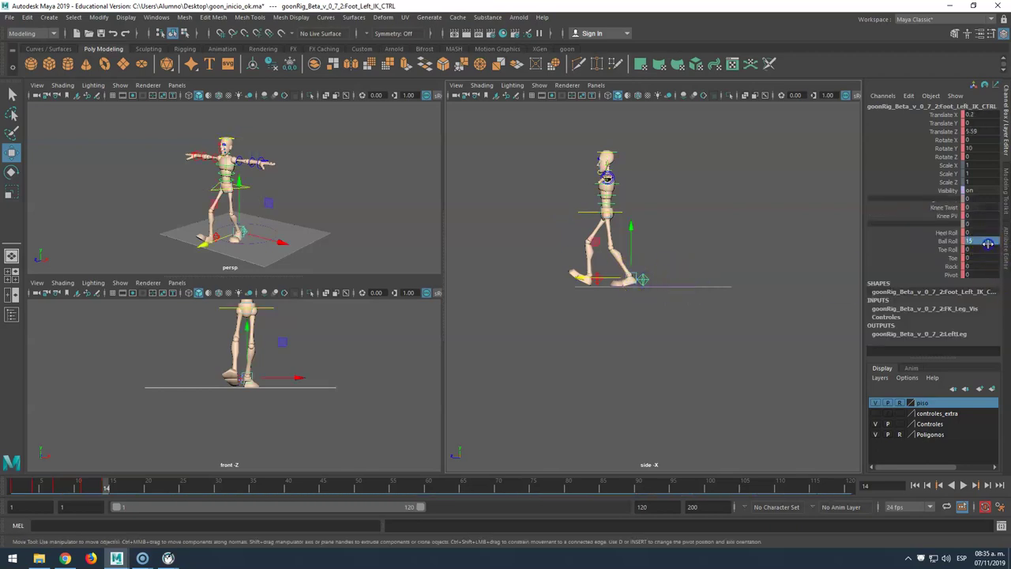
pyautogui.press('Return')
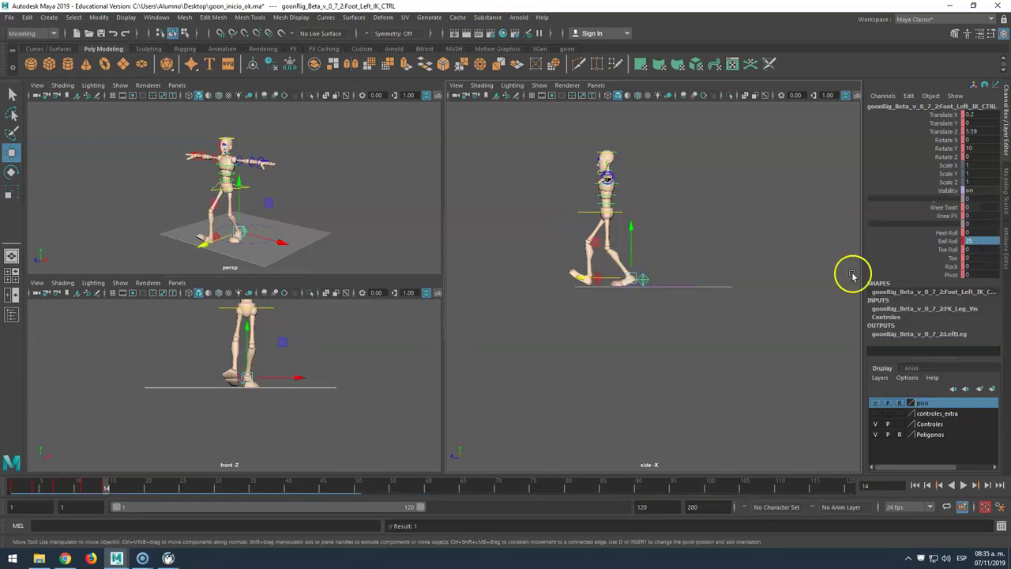
# Raise the root control to about -0.243 in Translate Y at frame 14, with Translate Z at about 10.815.
pyautogui.click(617, 212)
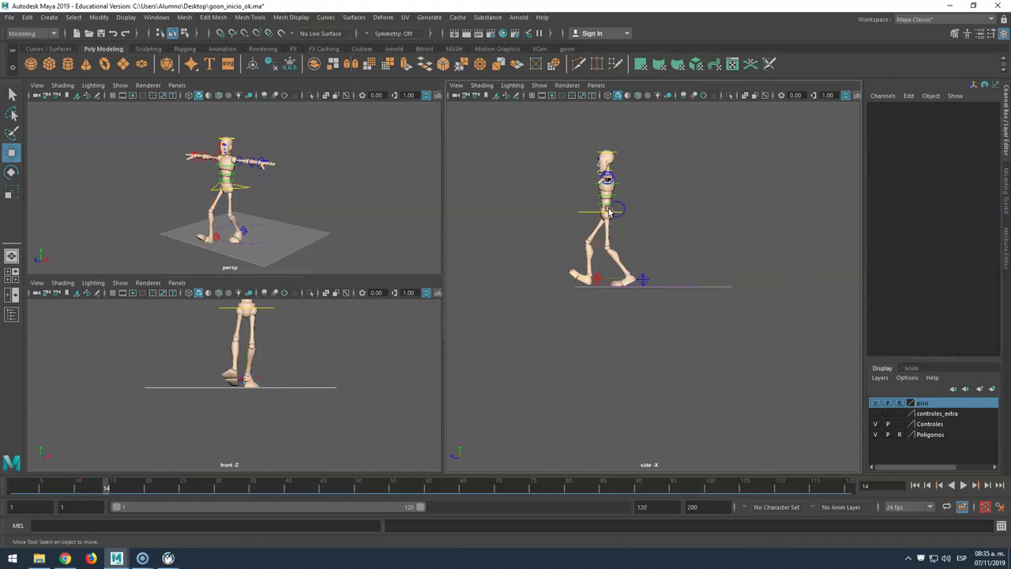
pyautogui.click(609, 211)
pyautogui.moveTo(607, 201); pyautogui.dragTo(594, 210)
pyautogui.moveTo(104, 485)
pyautogui.mouseDown()
pyautogui.moveTo(10, 469)
pyautogui.moveTo(126, 482)
pyautogui.moveTo(16, 478)
pyautogui.moveTo(140, 481)
pyautogui.moveTo(104, 484)
pyautogui.mouseUp()
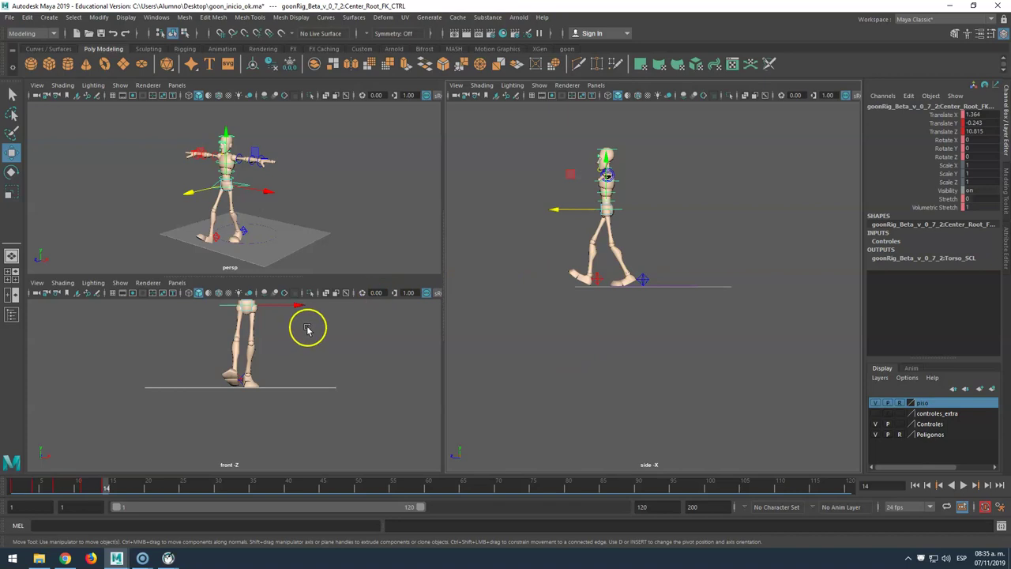
# Set the root control's Translate X to 0 at frame 14 and play back the walk from frame 1.
pyautogui.moveTo(280, 308); pyautogui.dragTo(275, 307)
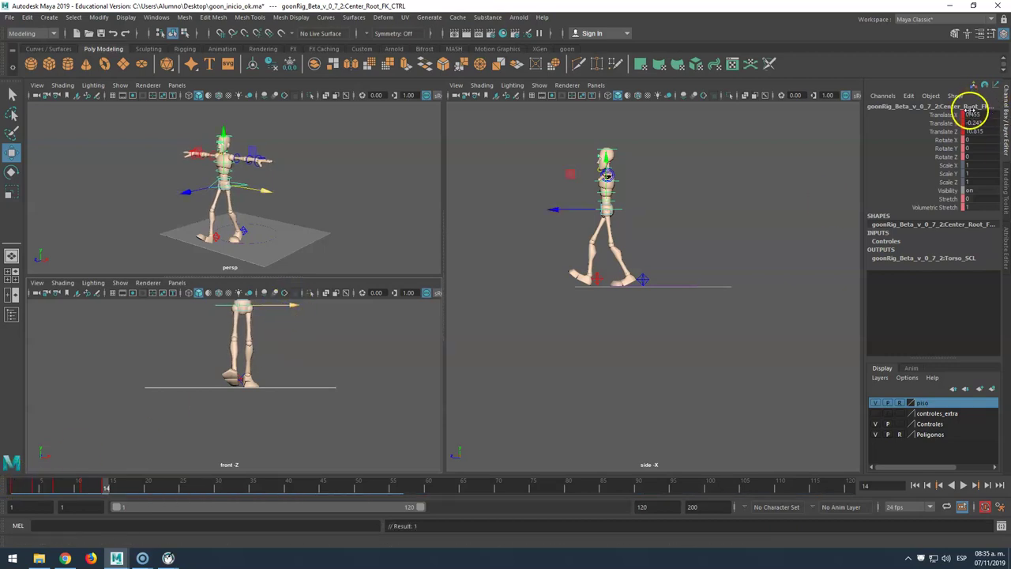
pyautogui.moveTo(279, 303); pyautogui.dragTo(296, 304)
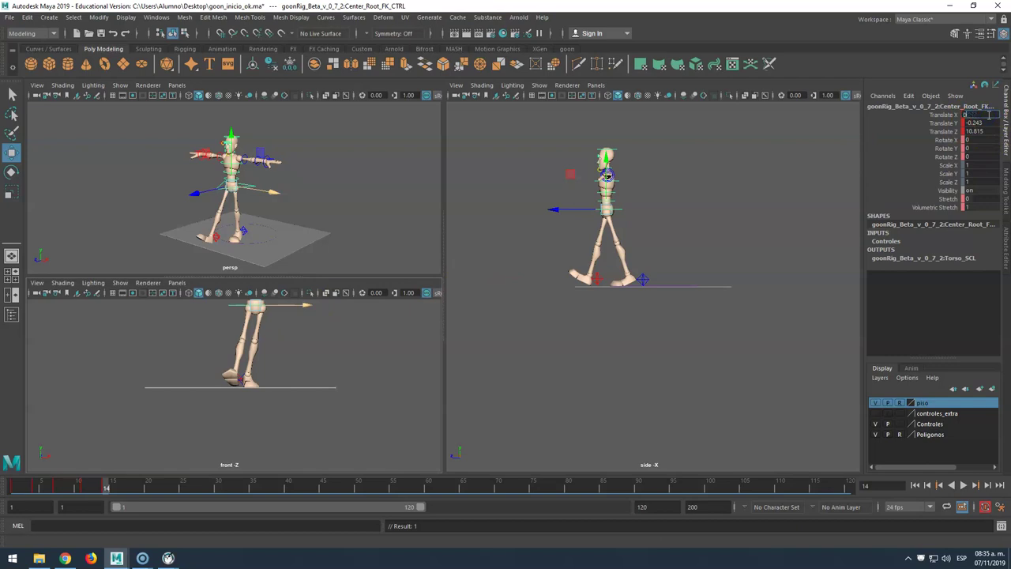
pyautogui.press('Return')
pyautogui.moveTo(104, 487); pyautogui.dragTo(14, 485)
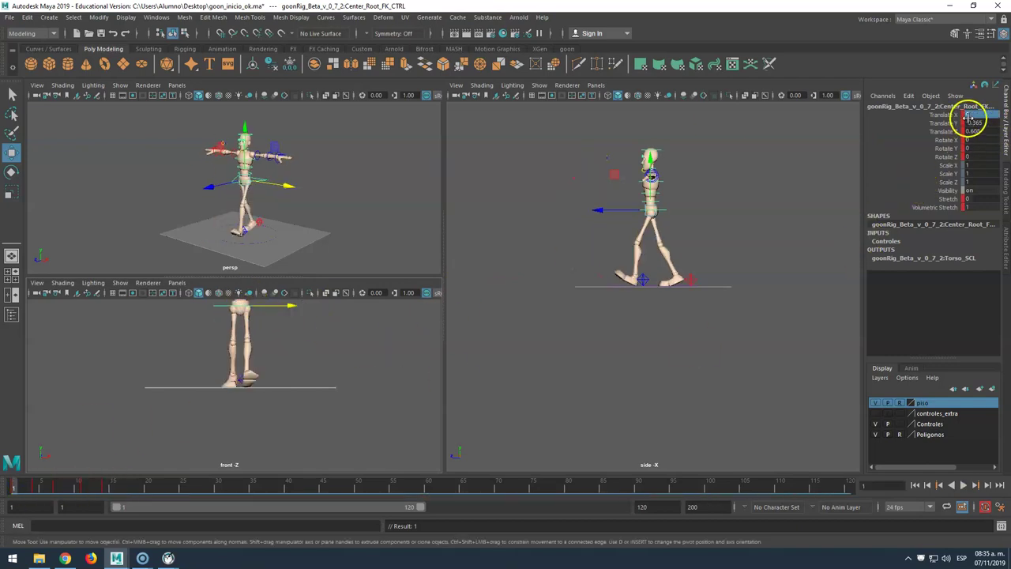
pyautogui.hotkey('alt', 'v')
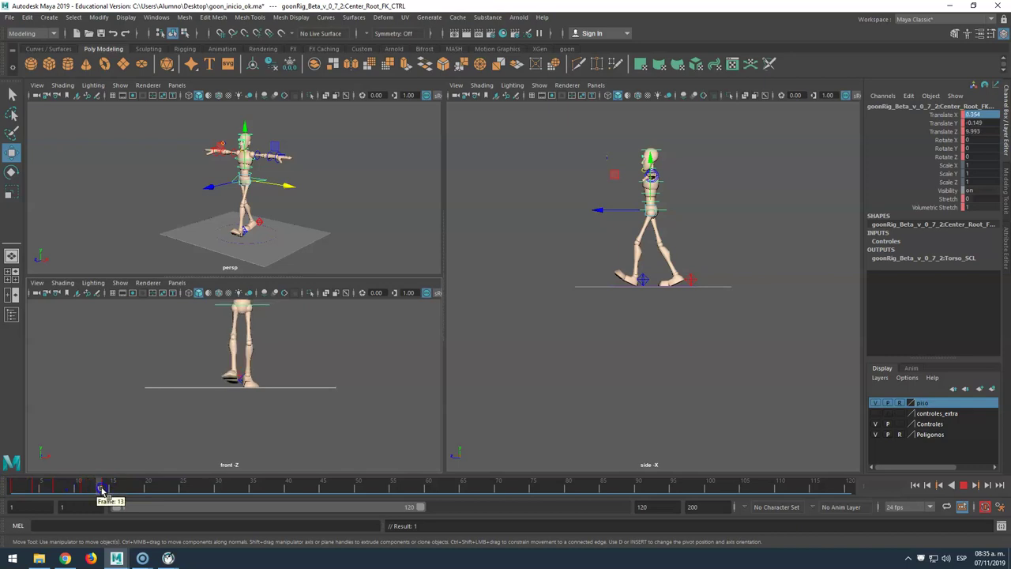
pyautogui.moveTo(6, 482); pyautogui.dragTo(107, 493)
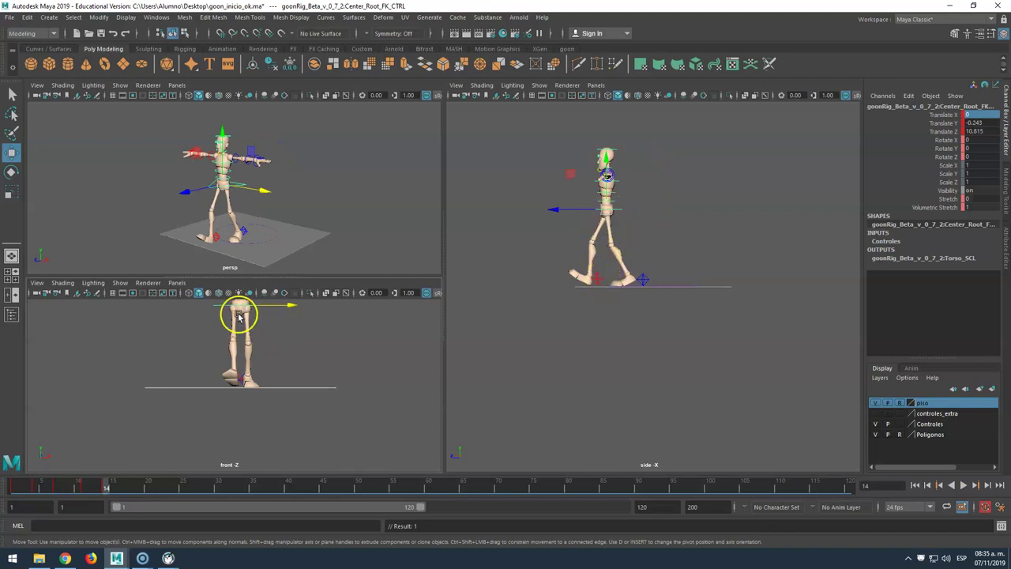
# Set the right foot control's Heel Roll to 0 at frame 17.
pyautogui.moveTo(108, 489); pyautogui.dragTo(128, 489)
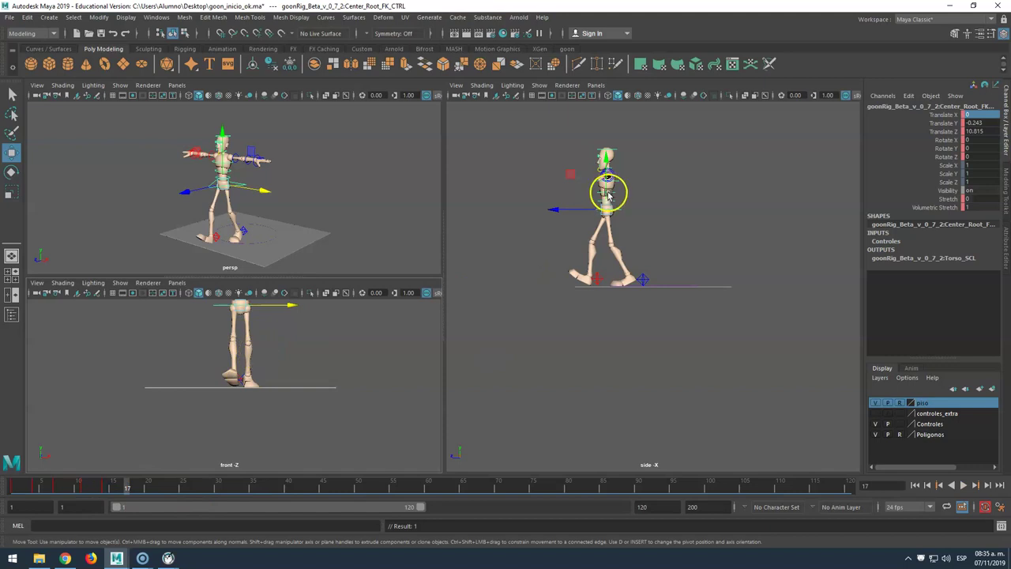
pyautogui.click(597, 277)
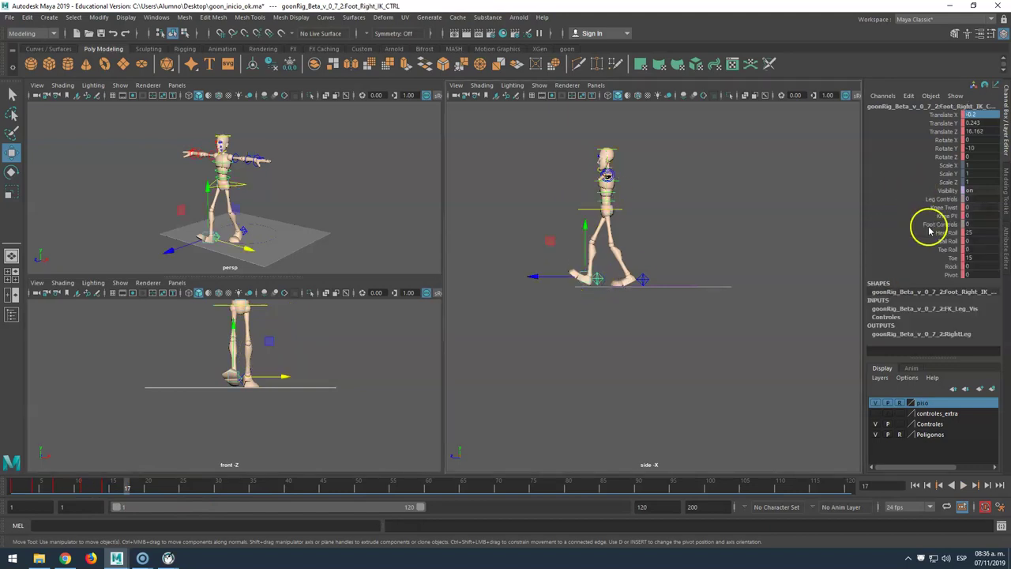
pyautogui.click(980, 233)
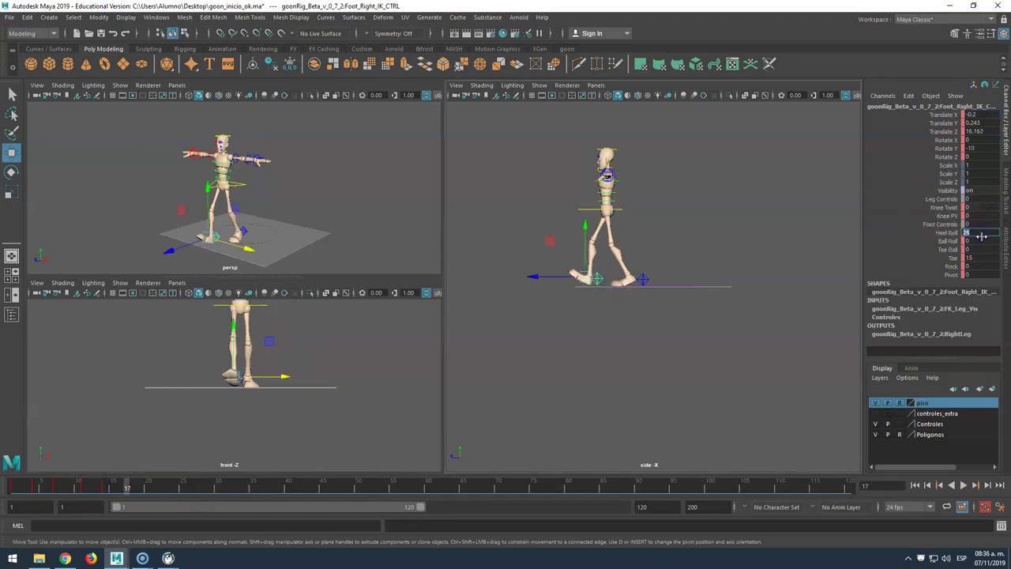
pyautogui.press('Return')
pyautogui.click(983, 261)
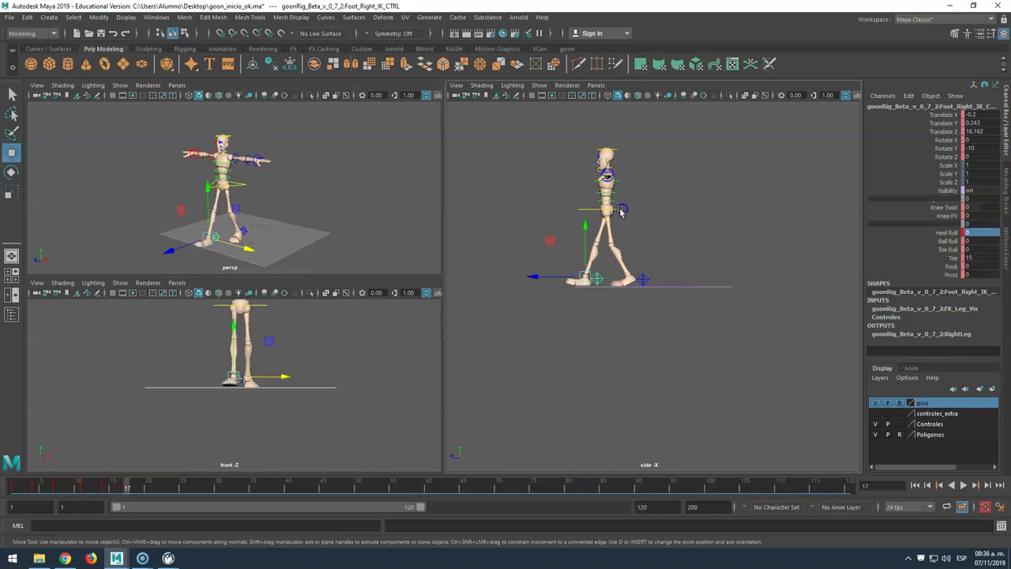
# Move the root control forward and down and set the left foot control's Ball Roll to about 44.7 at frame 17.
pyautogui.click(592, 210)
pyautogui.moveTo(591, 210)
pyautogui.mouseDown()
pyautogui.moveTo(578, 212)
pyautogui.moveTo(595, 195)
pyautogui.mouseUp()
pyautogui.click(642, 280)
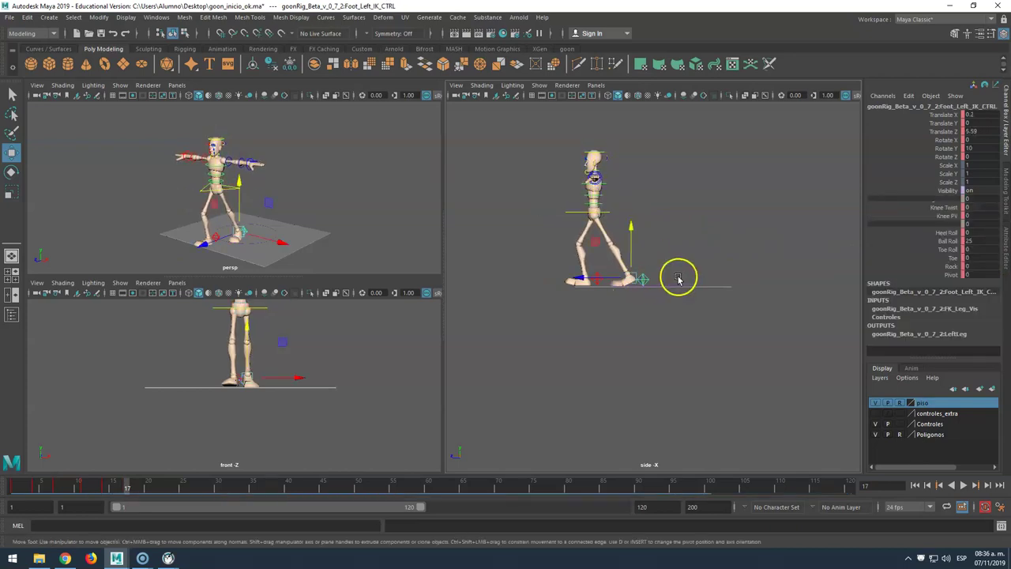
pyautogui.click(956, 242)
pyautogui.moveTo(727, 242)
pyautogui.mouseDown(button='middle')
pyautogui.moveTo(707, 232)
pyautogui.moveTo(716, 226)
pyautogui.mouseUp(button='middle')
# Adjust the root control to about -0.608 in Translate Y and 13.367 in Translate Z at frame 17.
pyautogui.click(605, 207)
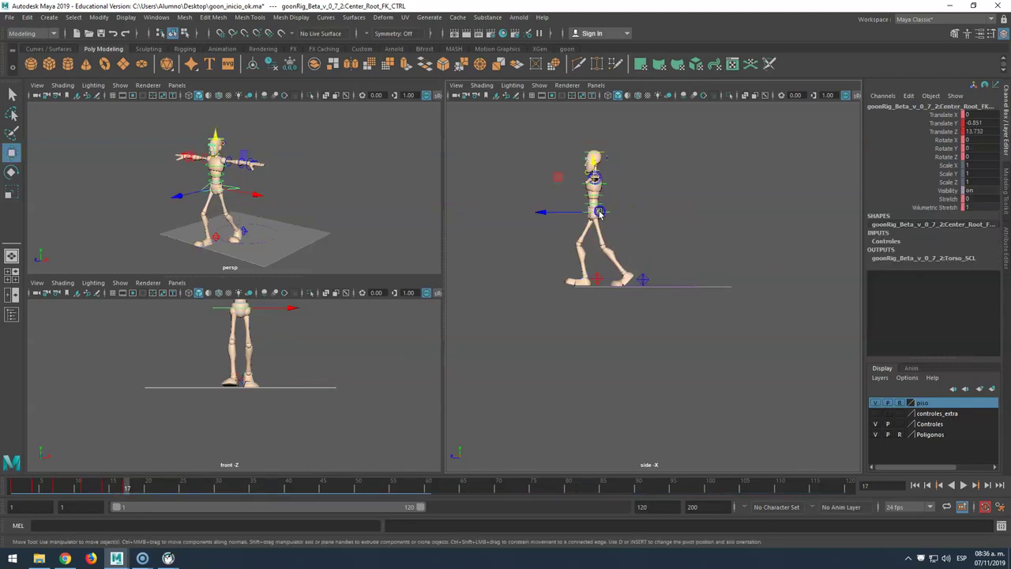
pyautogui.moveTo(595, 201); pyautogui.dragTo(595, 202)
pyautogui.click(124, 489)
pyautogui.moveTo(124, 489)
pyautogui.mouseDown()
pyautogui.moveTo(49, 483)
pyautogui.moveTo(117, 483)
pyautogui.moveTo(128, 493)
pyautogui.mouseUp()
pyautogui.moveTo(576, 214); pyautogui.dragTo(578, 214)
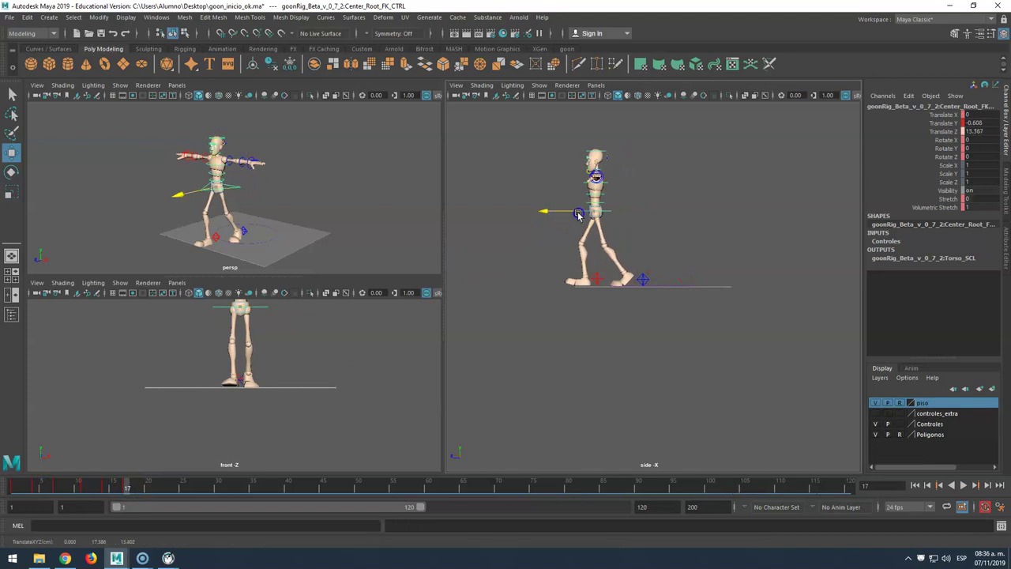
# At frame 20, move the root control to about -0.365 in Translate Y and 16.527 in Translate Z, and set the left foot's Toe Roll to about 44.1.
pyautogui.moveTo(129, 486); pyautogui.dragTo(151, 483)
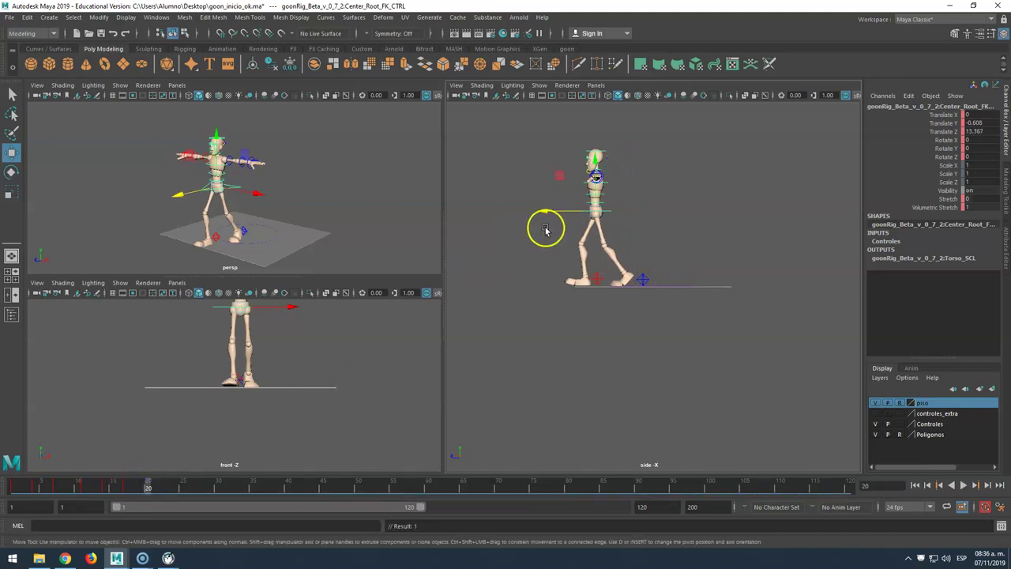
pyautogui.moveTo(589, 208); pyautogui.dragTo(587, 210)
pyautogui.click(643, 280)
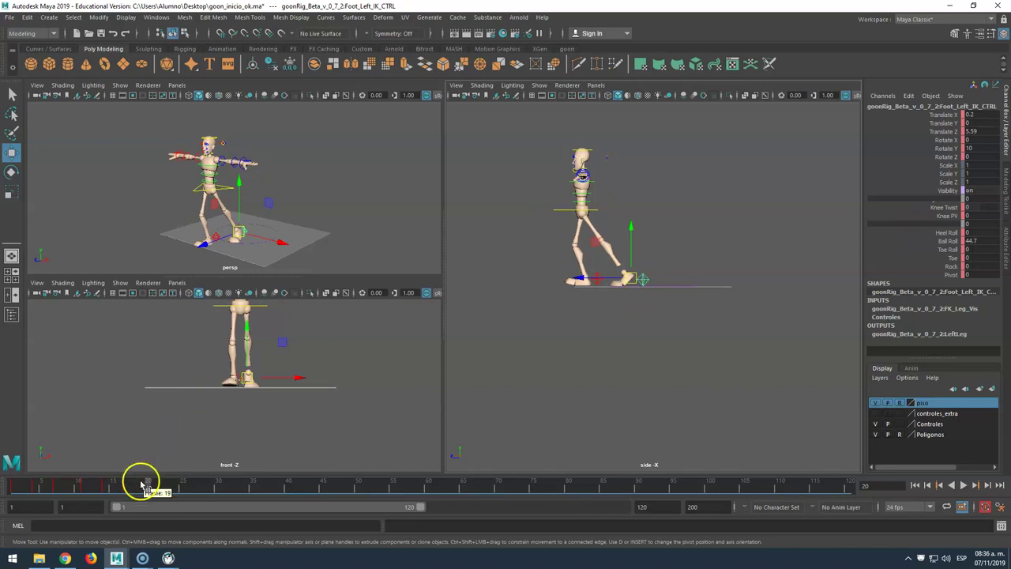
pyautogui.click(952, 251)
pyautogui.moveTo(639, 264); pyautogui.dragTo(681, 226, button='middle')
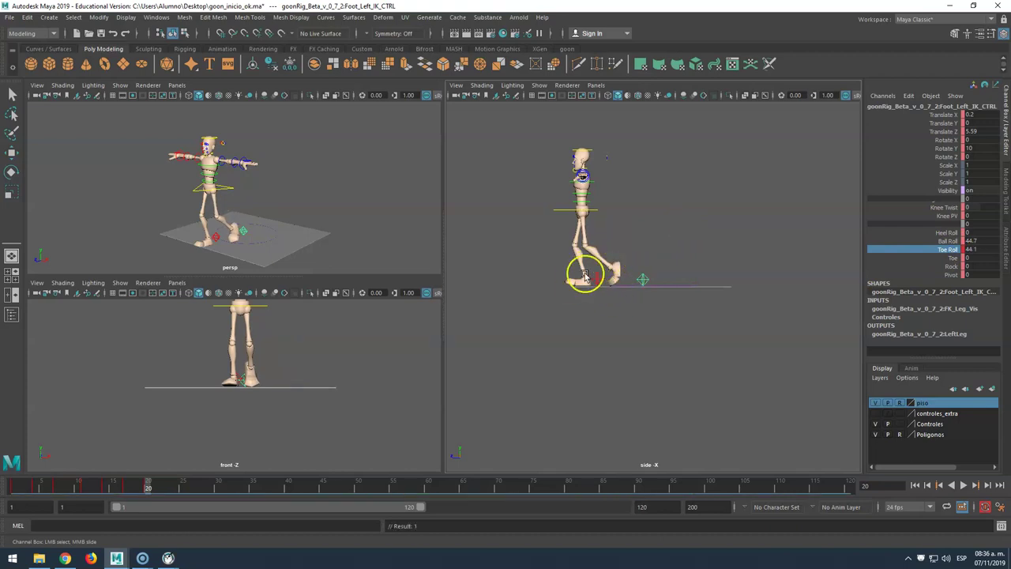
pyautogui.moveTo(146, 487)
pyautogui.mouseDown()
pyautogui.moveTo(45, 481)
pyautogui.moveTo(147, 478)
pyautogui.mouseUp()
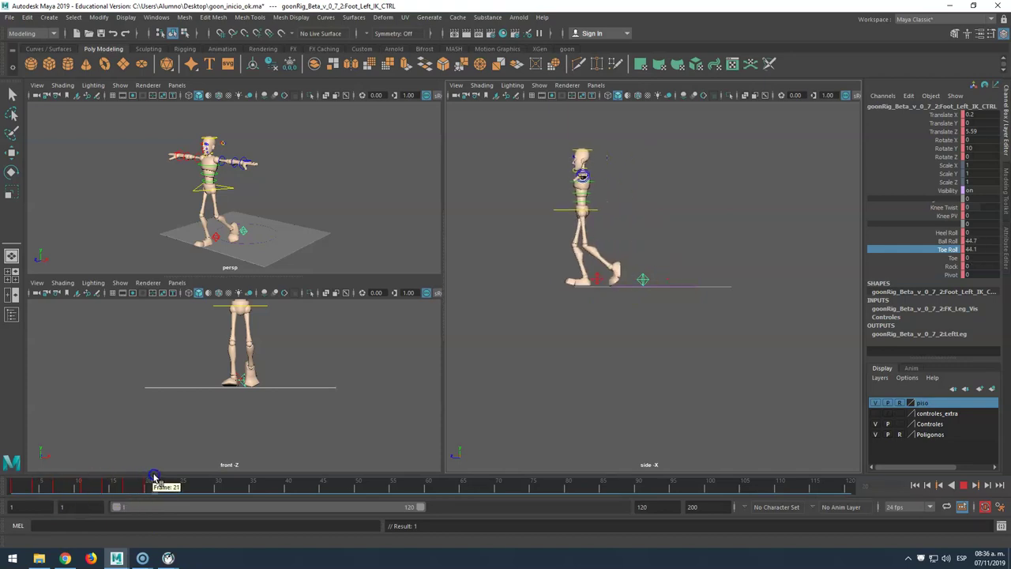
# Raise the root control to about 0.122 in Translate Y at frame 20, with Translate Z at about 16.648.
pyautogui.click(568, 228)
pyautogui.click(567, 213)
pyautogui.press('w')
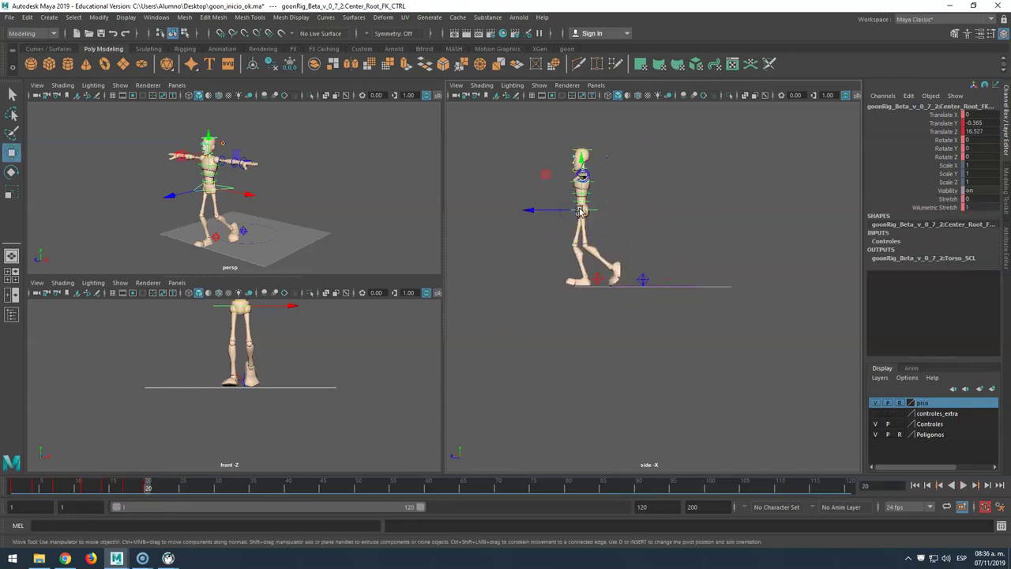
pyautogui.moveTo(577, 208); pyautogui.dragTo(580, 208)
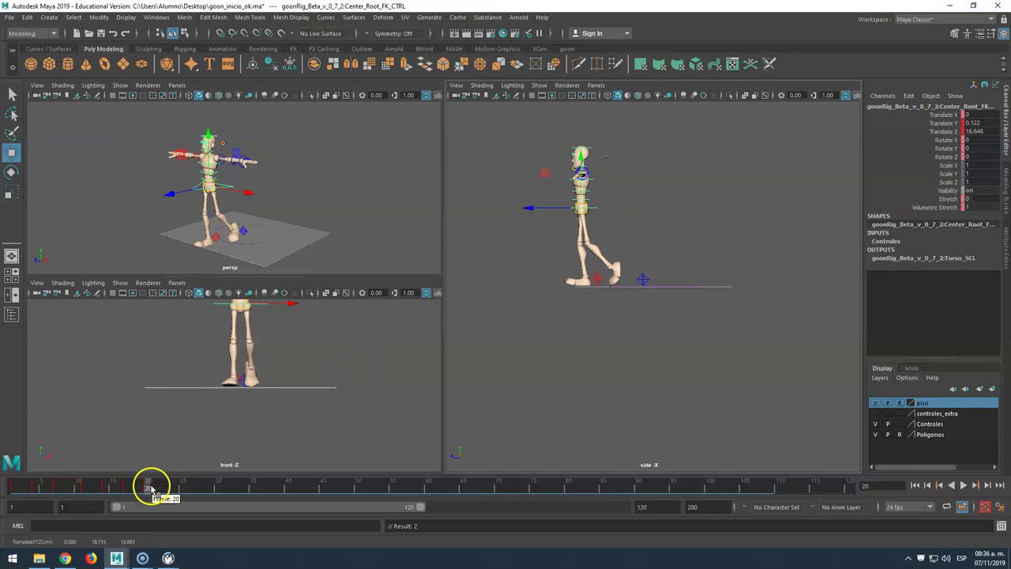
# Key the right and left foot controls at frame 20.
pyautogui.click(600, 281)
pyautogui.click(642, 279)
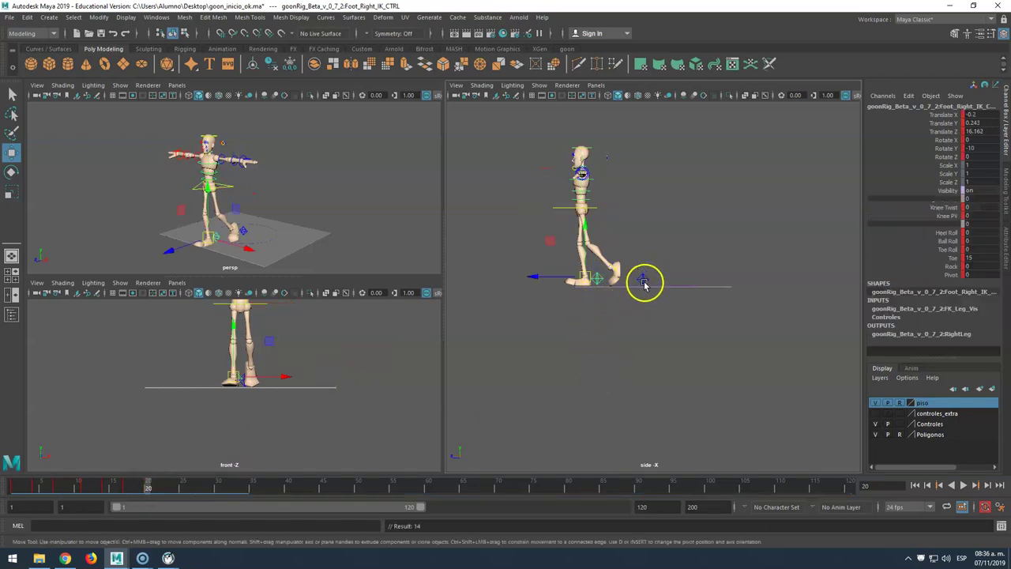
pyautogui.press('s')
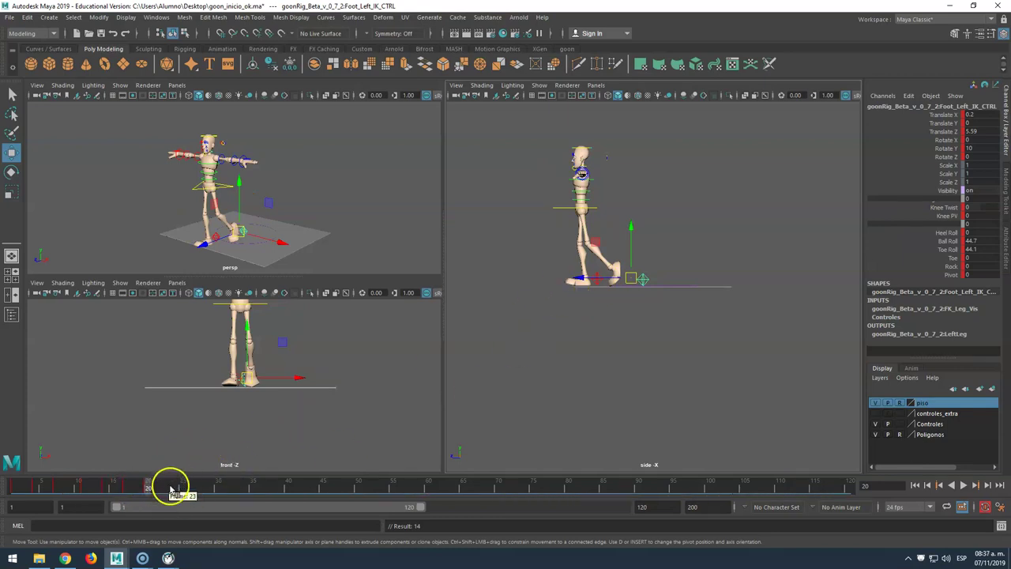
# Move the root control forward to about 18.593 in Translate Z at frame 20.
pyautogui.click(561, 208)
pyautogui.moveTo(577, 208); pyautogui.dragTo(576, 208)
pyautogui.moveTo(131, 482)
pyautogui.mouseDown()
pyautogui.moveTo(162, 487)
pyautogui.moveTo(110, 490)
pyautogui.moveTo(147, 483)
pyautogui.mouseUp()
# Set the right foot control's Toe to 0 and check the root control's height at about 0.122 at frame 20.
pyautogui.click(576, 300)
pyautogui.click(599, 282)
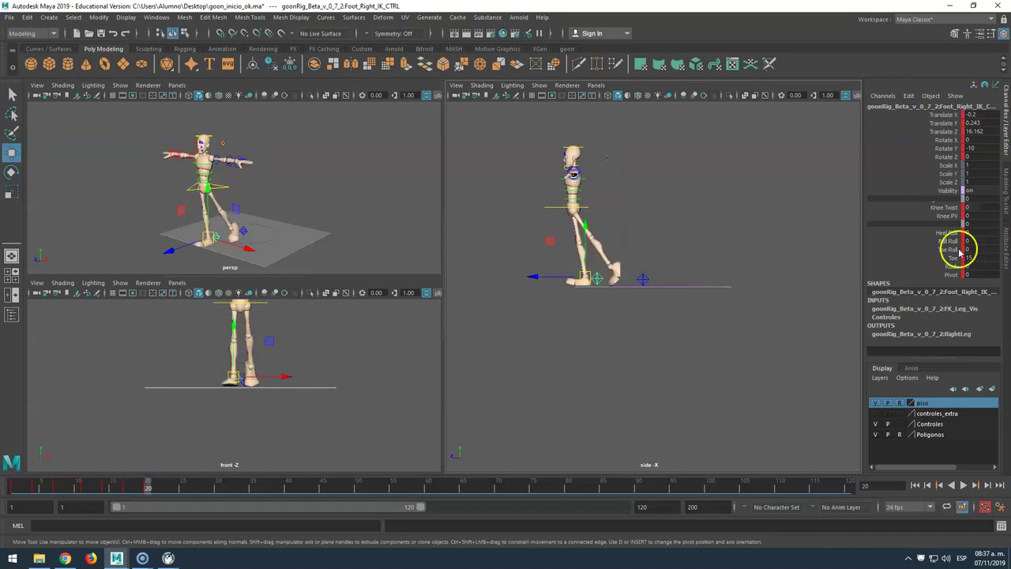
pyautogui.press('Return')
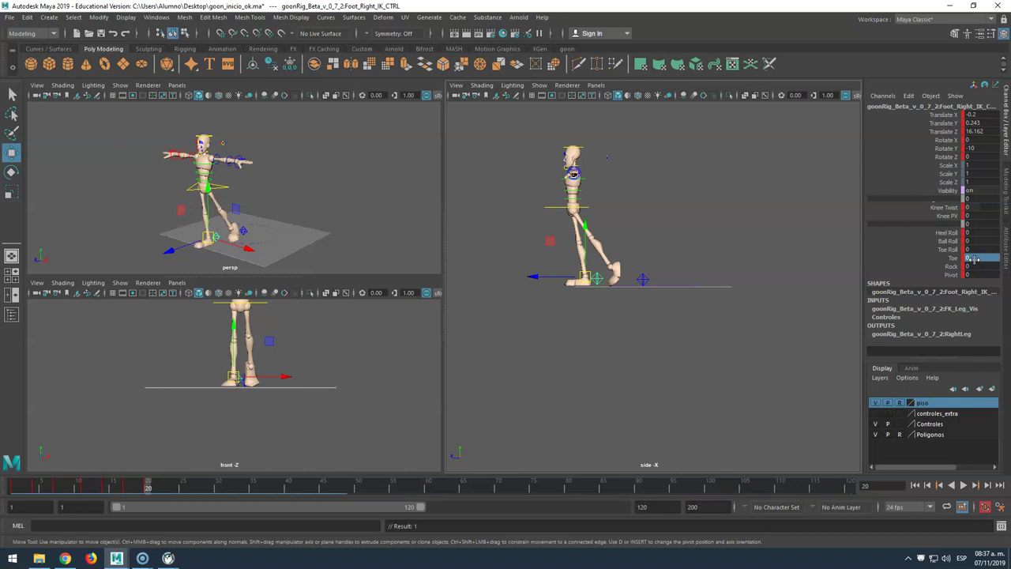
pyautogui.moveTo(147, 485)
pyautogui.mouseDown()
pyautogui.moveTo(106, 490)
pyautogui.moveTo(147, 486)
pyautogui.mouseUp()
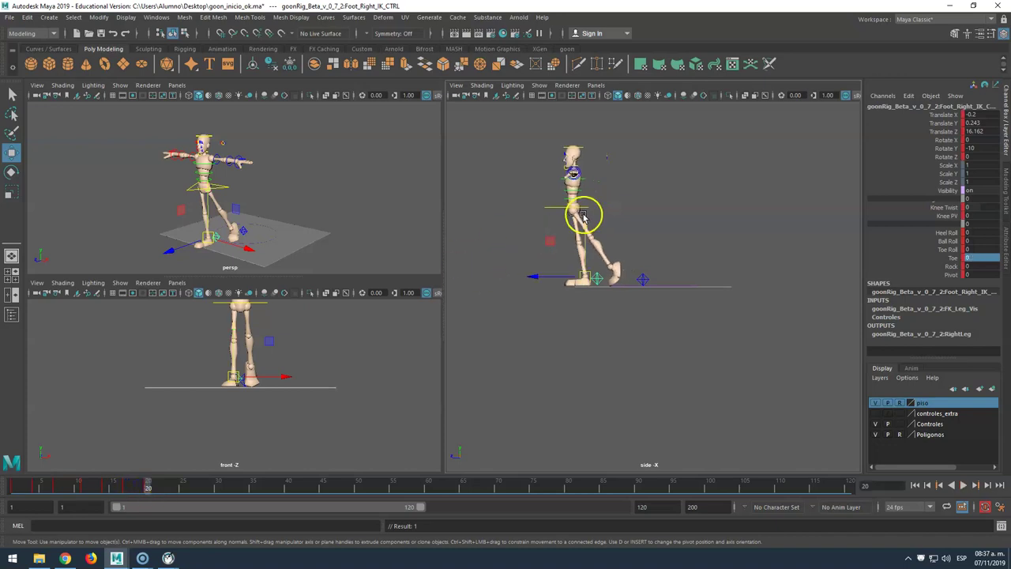
pyautogui.click(582, 207)
pyautogui.moveTo(578, 195); pyautogui.dragTo(577, 207)
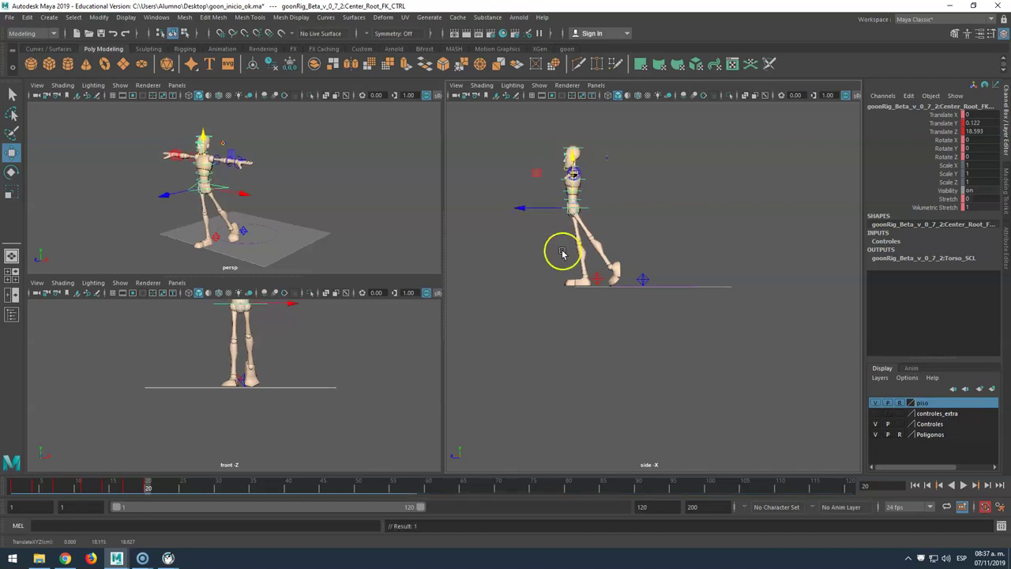
# Set the left foot control's Toe Roll to 0 at frame 17 and key both foot controls there.
pyautogui.click(129, 486)
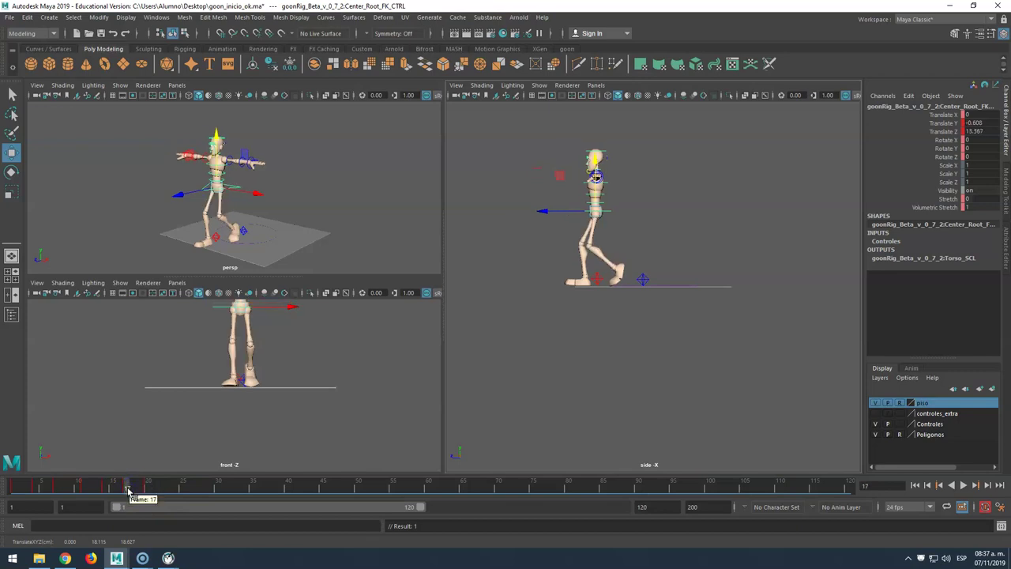
pyautogui.click(641, 277)
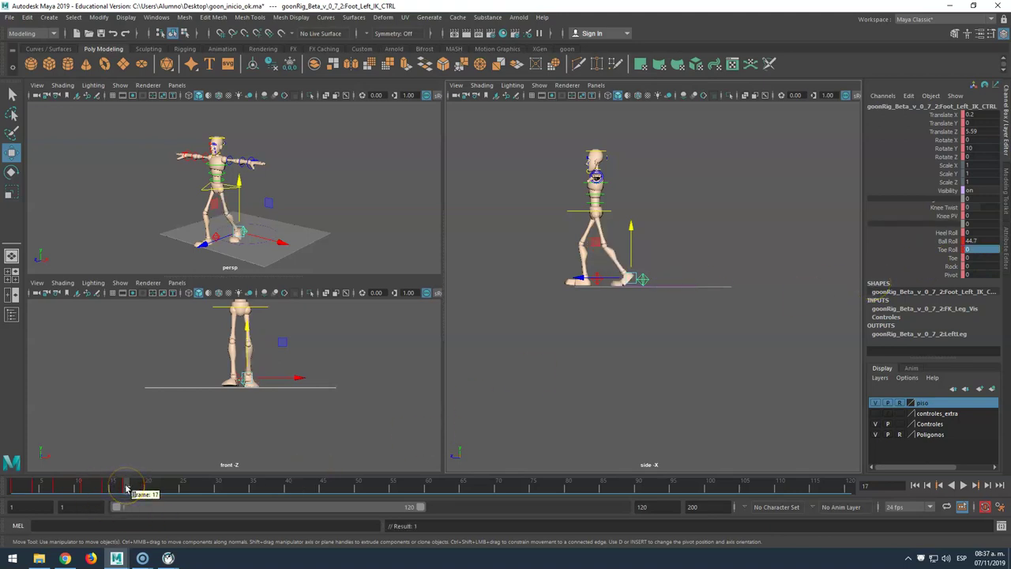
pyautogui.click(598, 283)
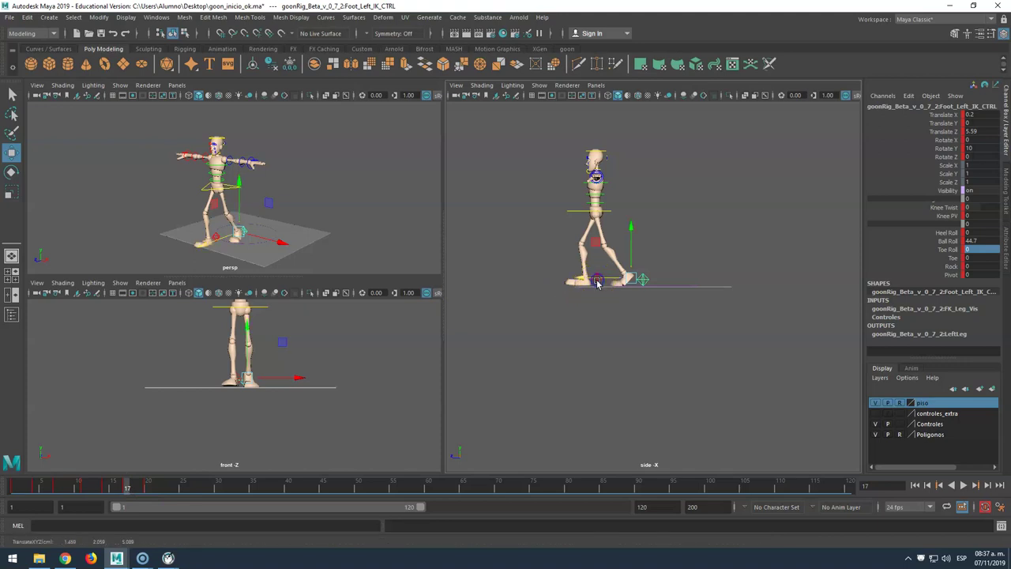
pyautogui.press('s')
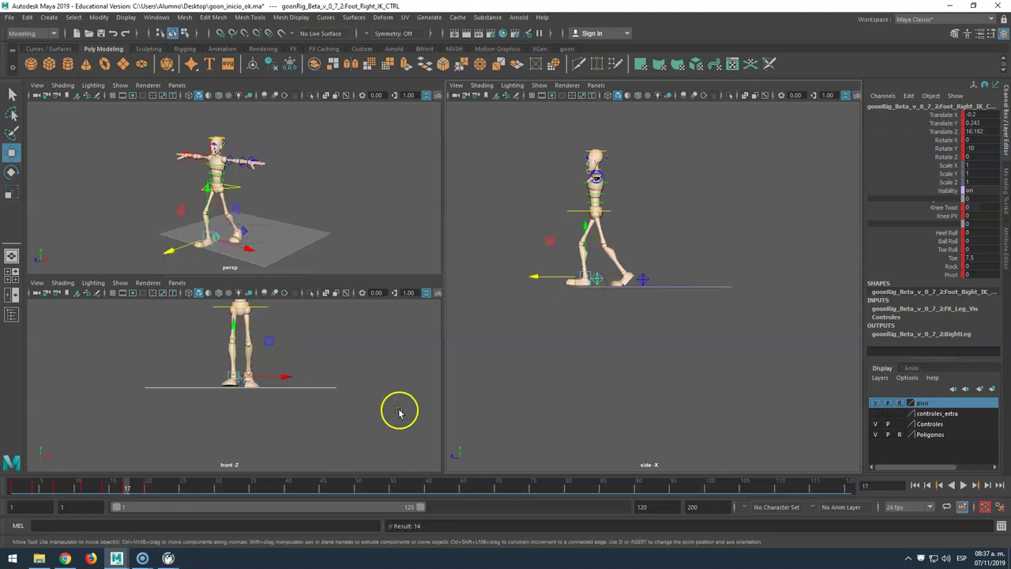
# Key the left foot control and lower the root control to about -0.122 in Translate Y at frame 20.
pyautogui.click(147, 484)
pyautogui.click(644, 279)
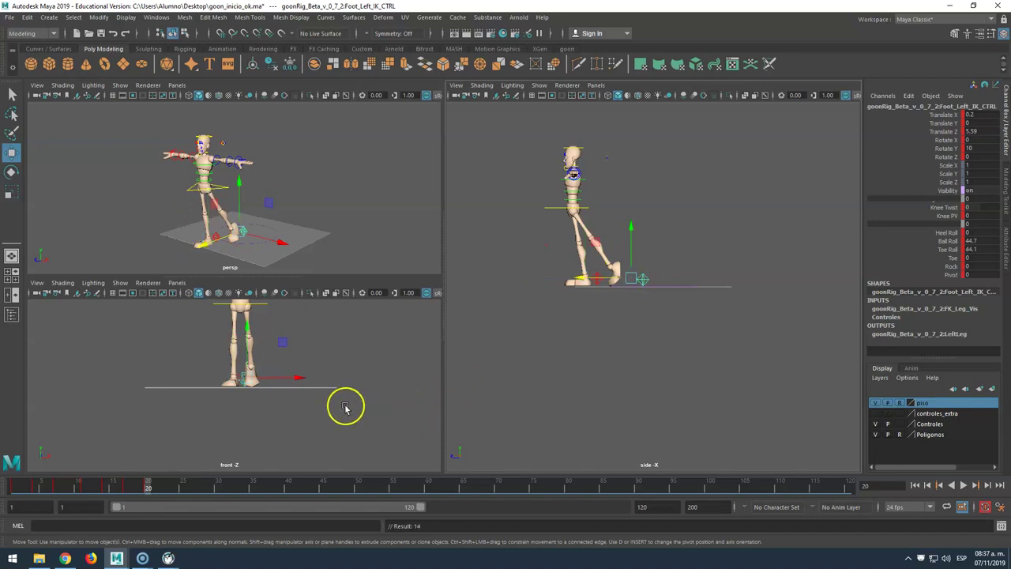
pyautogui.click(564, 208)
pyautogui.moveTo(572, 192); pyautogui.dragTo(573, 194)
pyautogui.press('s')
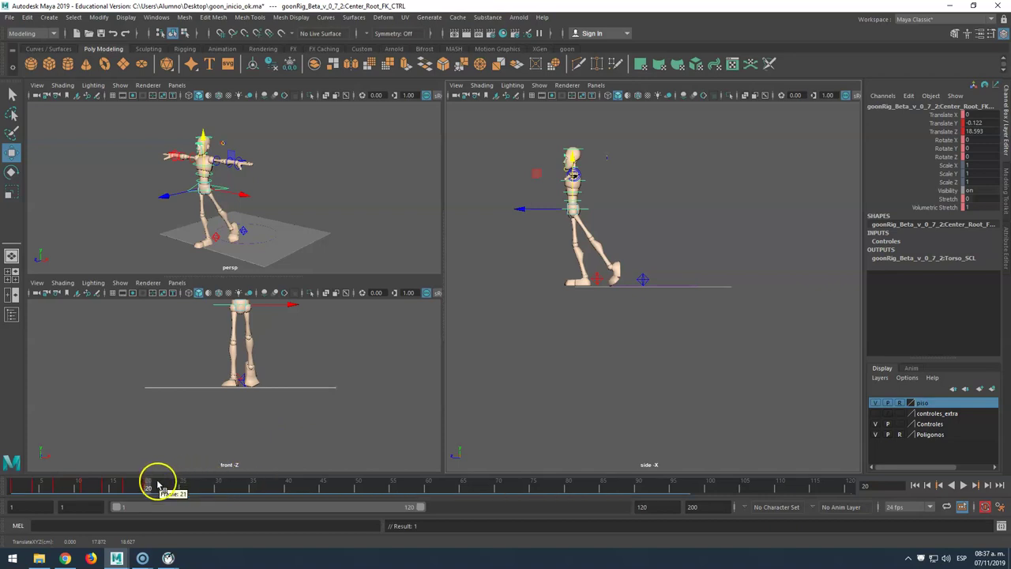
# Set the left foot control's Ball Roll and Toe Roll to 0 at frame 24.
pyautogui.moveTo(150, 486); pyautogui.dragTo(176, 485)
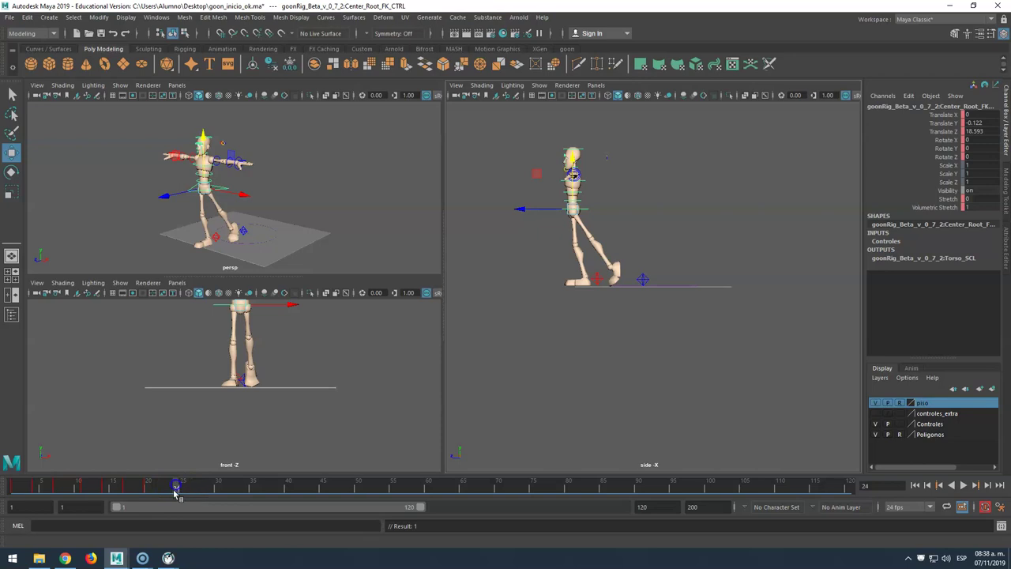
pyautogui.click(621, 278)
pyautogui.doubleClick(973, 240)
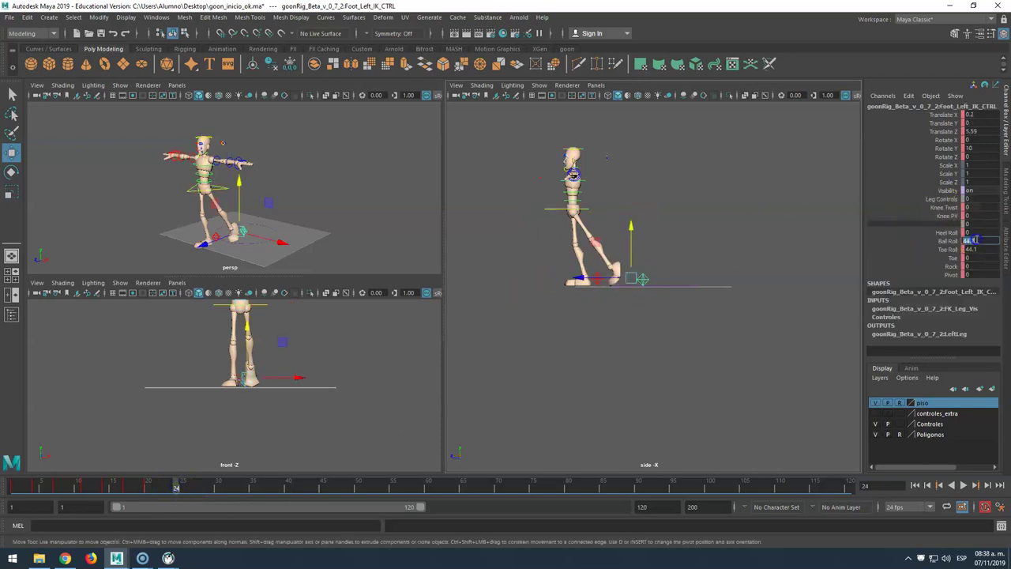
pyautogui.doubleClick(976, 250)
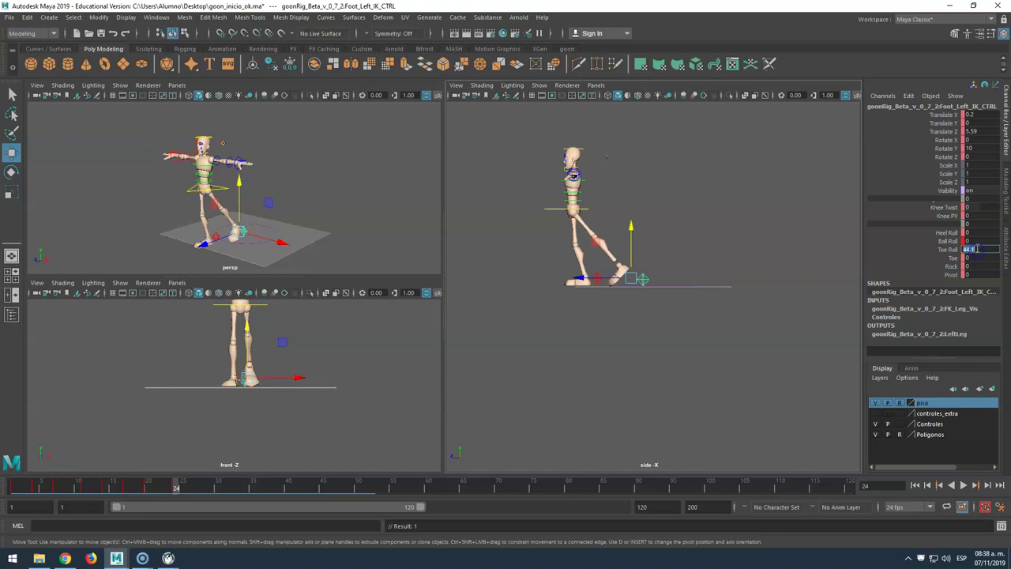
# Move the left foot control to about 2.43 in Translate Y and 20.051 in Translate Z, and rotate it about 22.177 in X at frame 24.
pyautogui.moveTo(624, 278); pyautogui.dragTo(569, 274)
pyautogui.press('e')
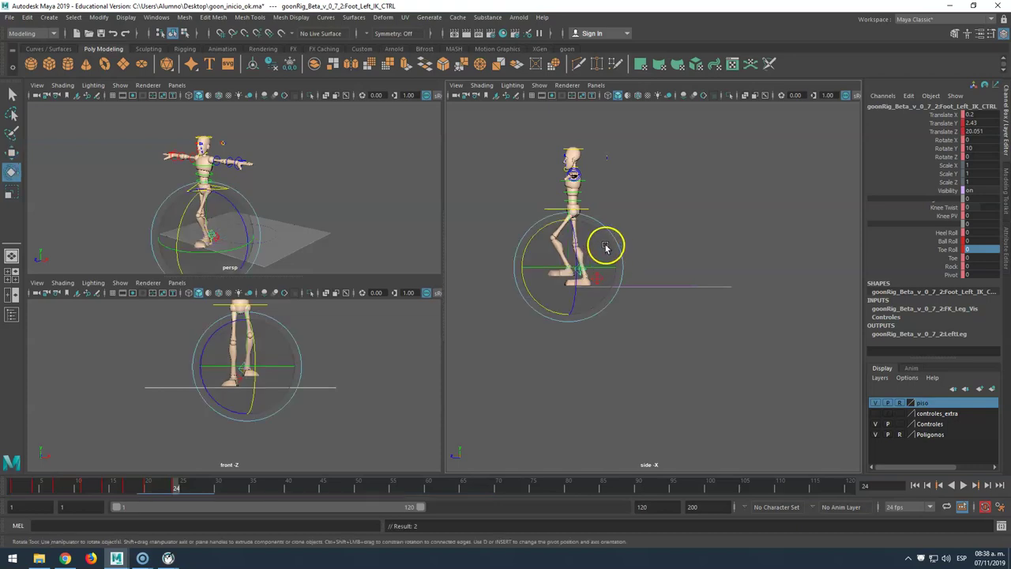
pyautogui.moveTo(534, 242); pyautogui.dragTo(524, 262)
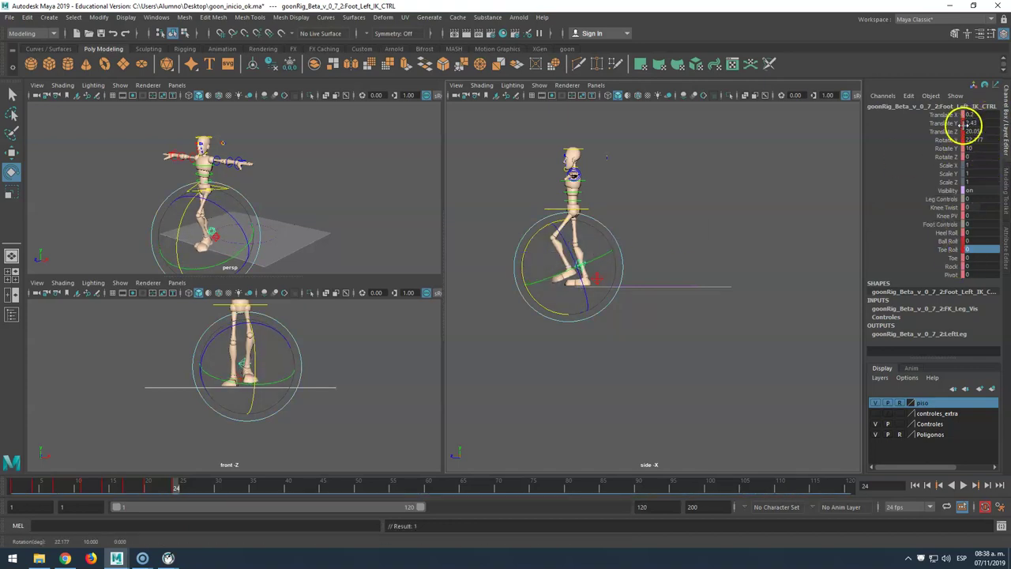
# Set the left foot control's Toe to -5 at frame 24.
pyautogui.click(964, 257)
pyautogui.moveTo(964, 262); pyautogui.dragTo(686, 240, button='middle')
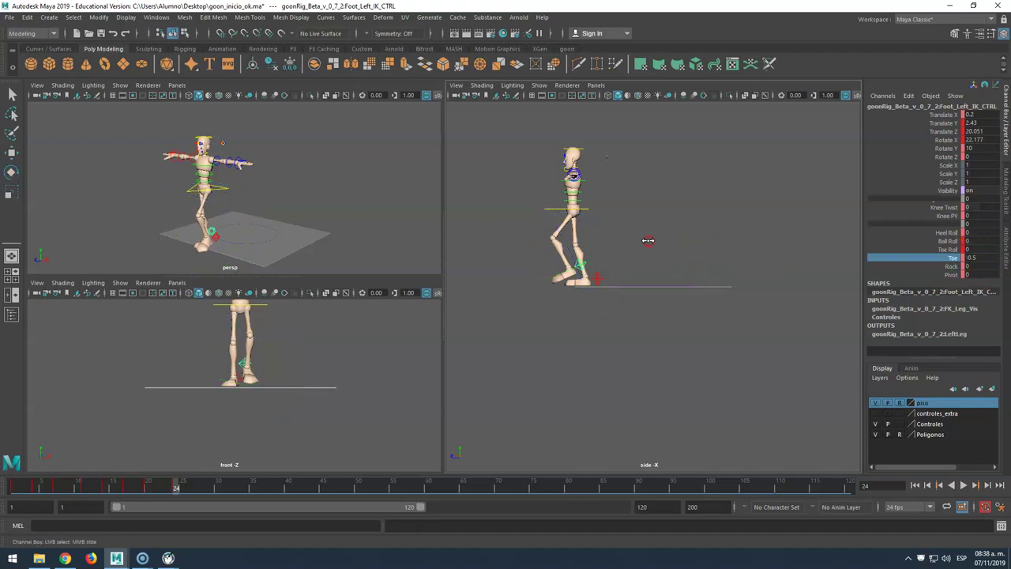
pyautogui.doubleClick(970, 257)
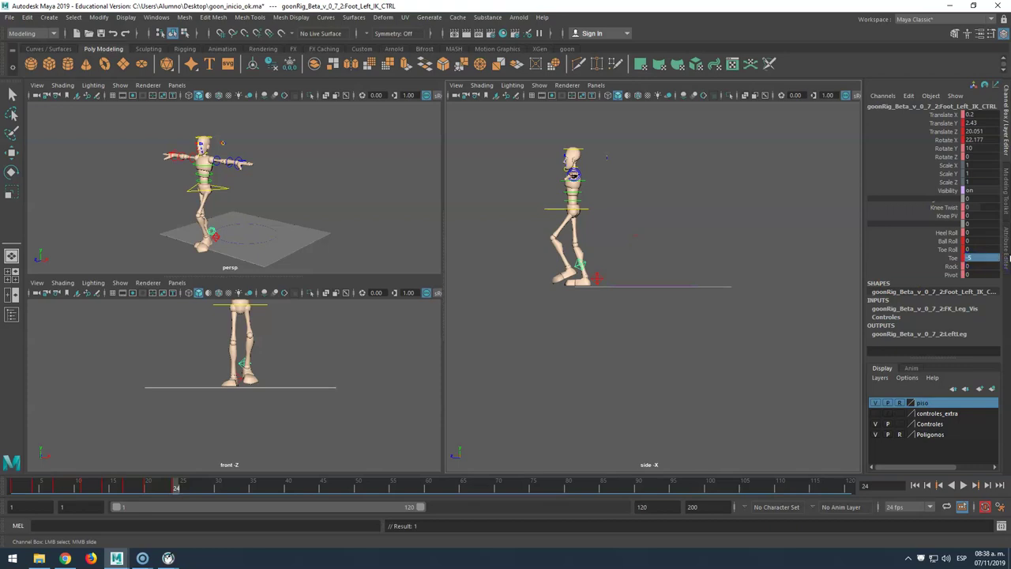
# Set the right foot control's Ball Roll to 15 at frame 24.
pyautogui.click(583, 210)
pyautogui.press('e')
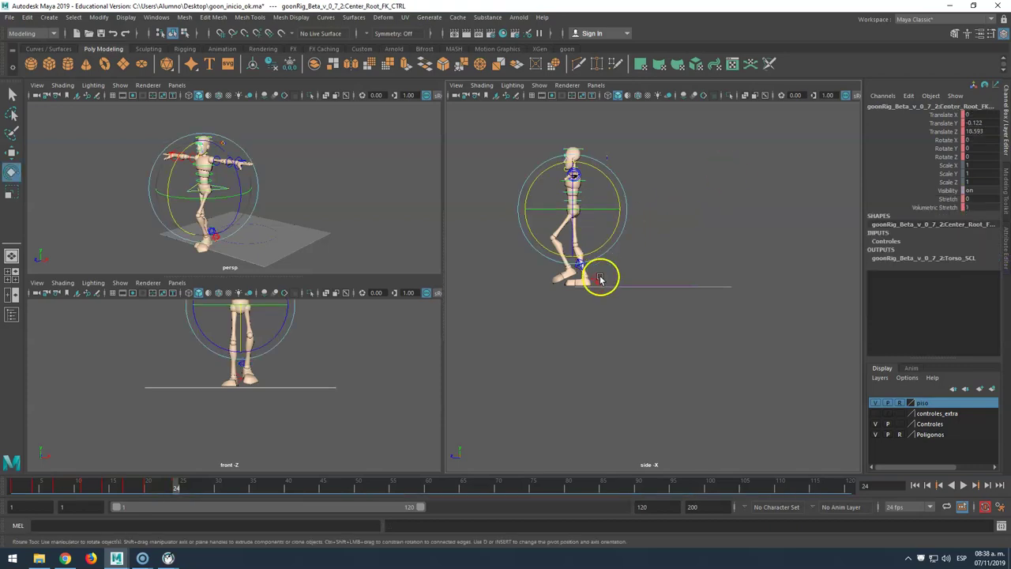
pyautogui.click(600, 278)
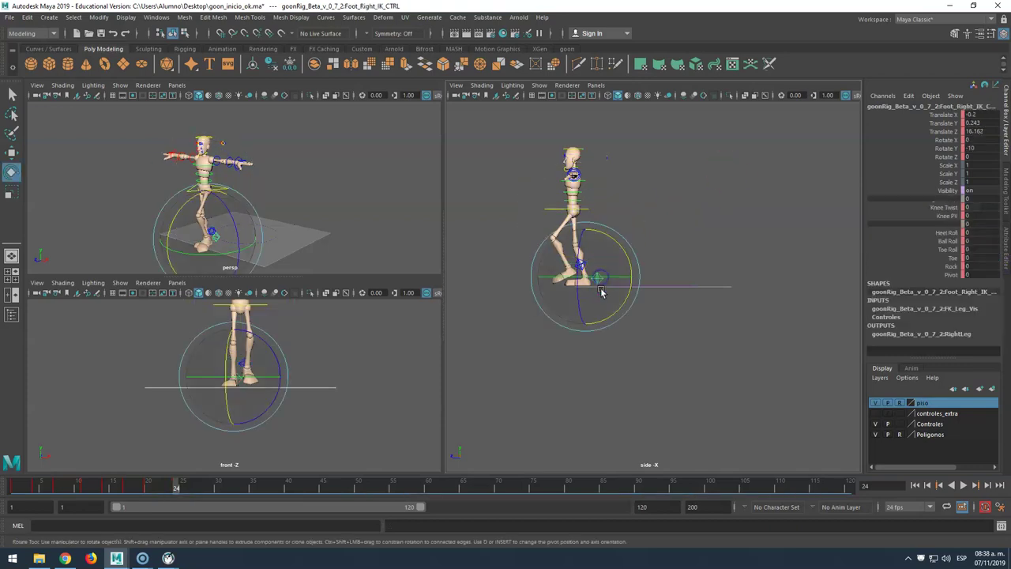
pyautogui.click(948, 240)
pyautogui.moveTo(675, 219); pyautogui.dragTo(716, 219, button='middle')
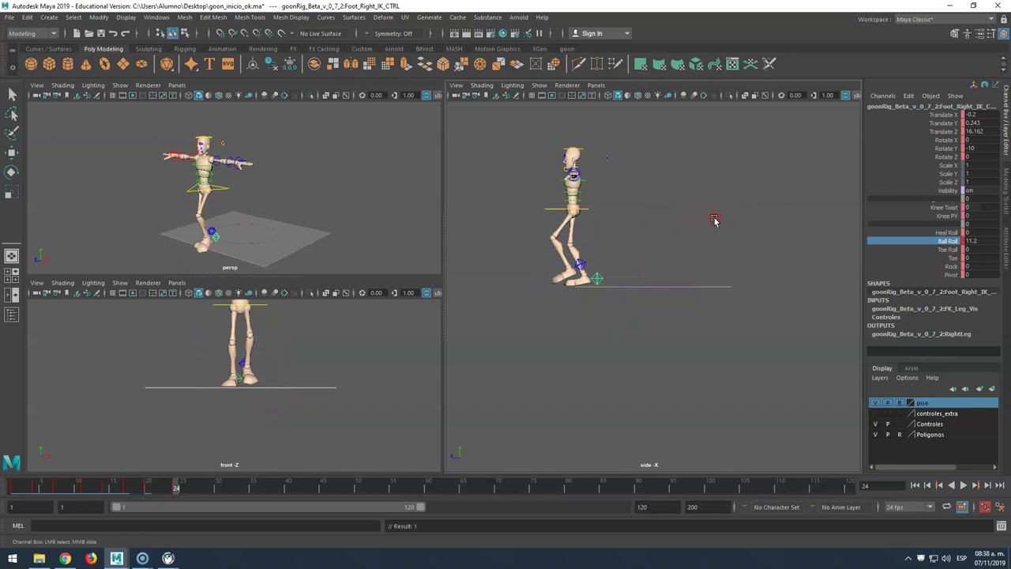
pyautogui.doubleClick(985, 242)
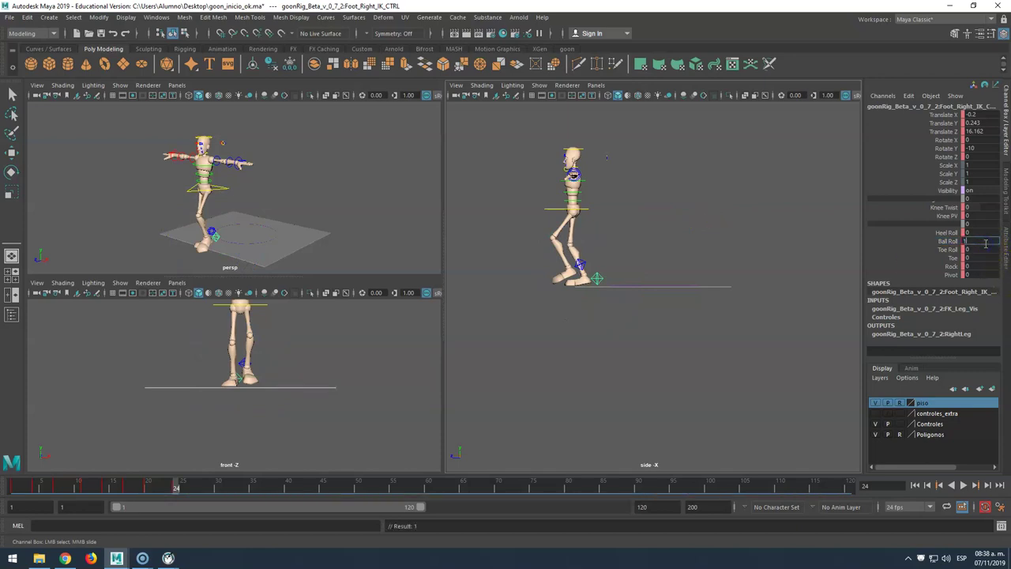
pyautogui.press('Return')
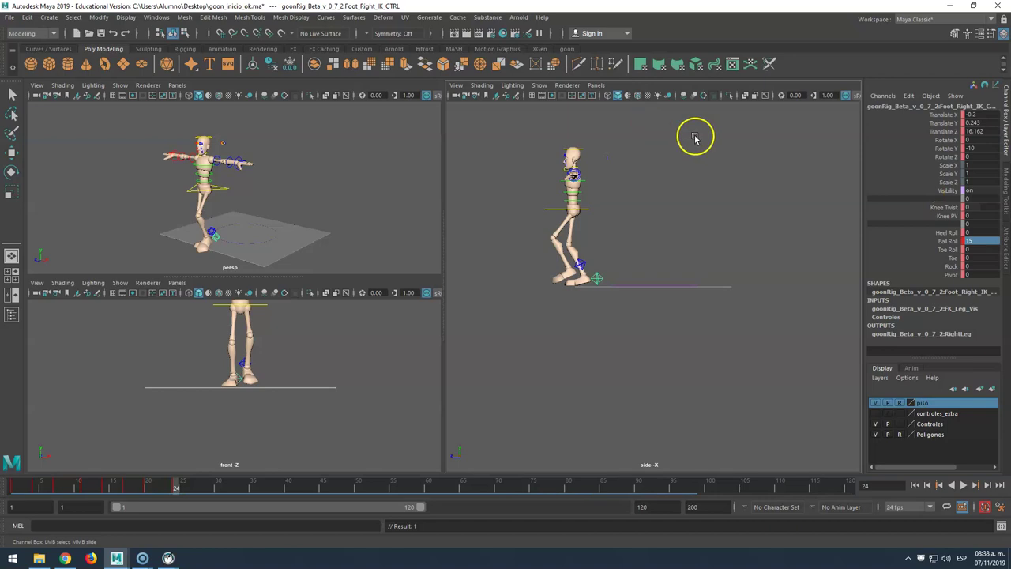
# Move the root control up and forward to about 0.729 in Translate Y and 19.079 in Translate Z at frame 24.
pyautogui.click(582, 210)
pyautogui.press('e')
pyautogui.press('w')
pyautogui.moveTo(576, 196); pyautogui.dragTo(553, 207)
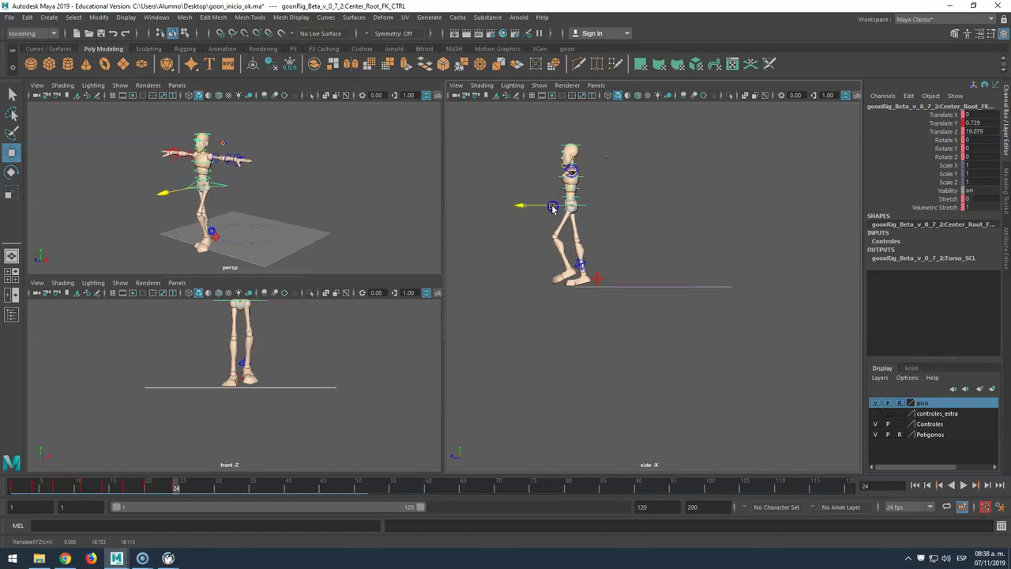
pyautogui.moveTo(177, 485)
pyautogui.mouseDown()
pyautogui.moveTo(70, 480)
pyautogui.moveTo(188, 478)
pyautogui.moveTo(179, 480)
pyautogui.mouseUp()
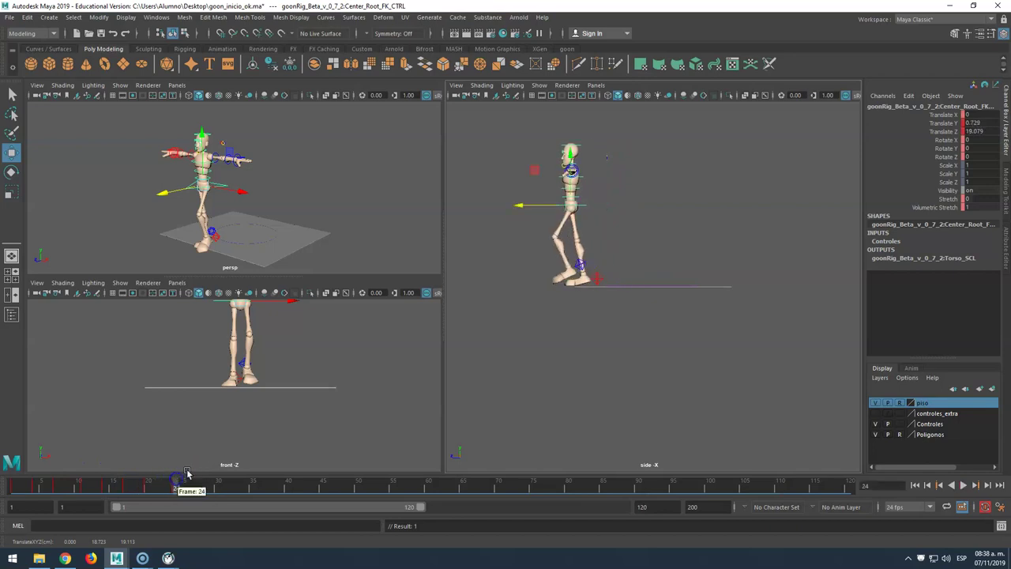
pyautogui.press('s')
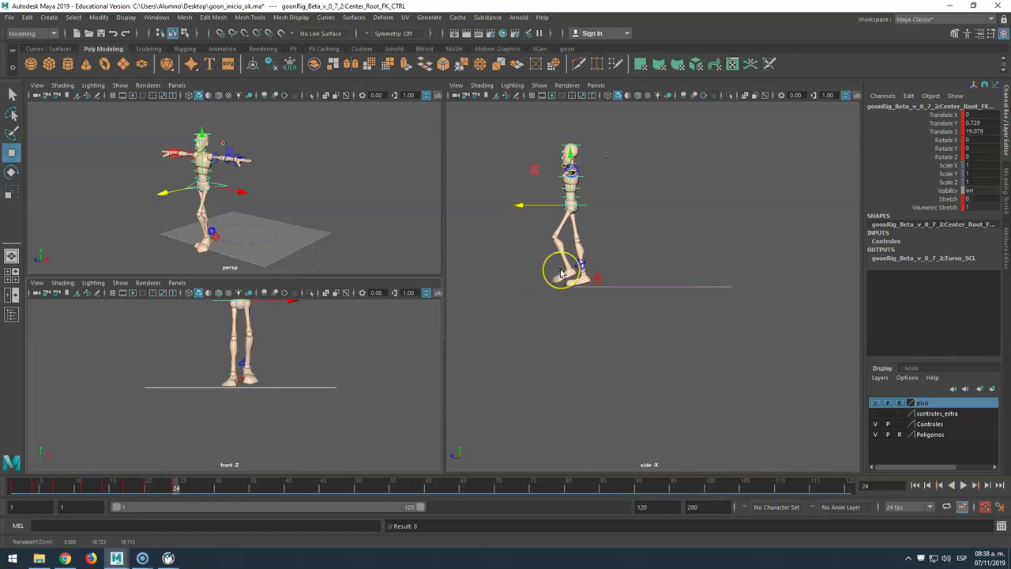
pyautogui.hotkey('ctrl', 'z')
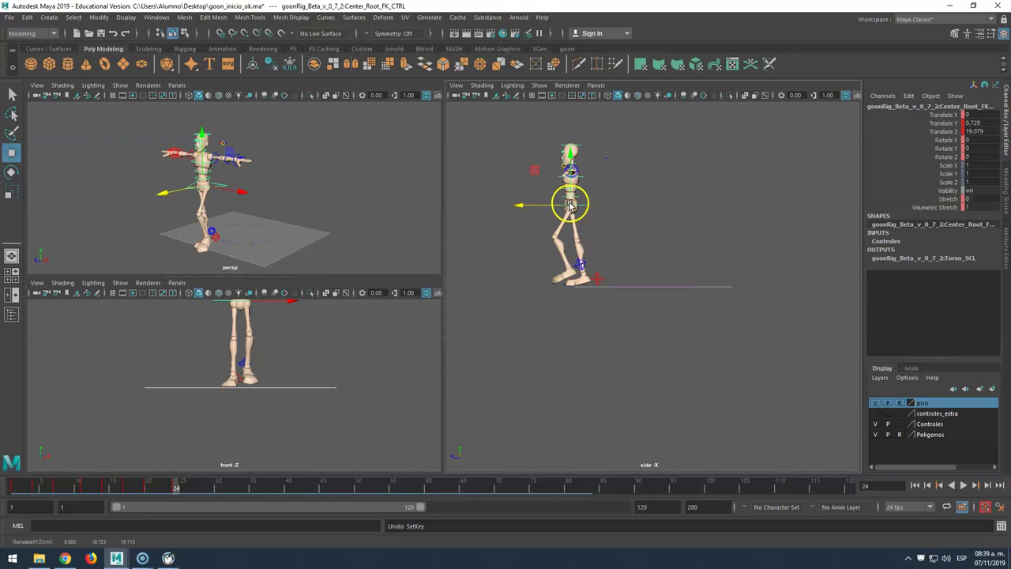
pyautogui.hotkey('ctrl', 'z')
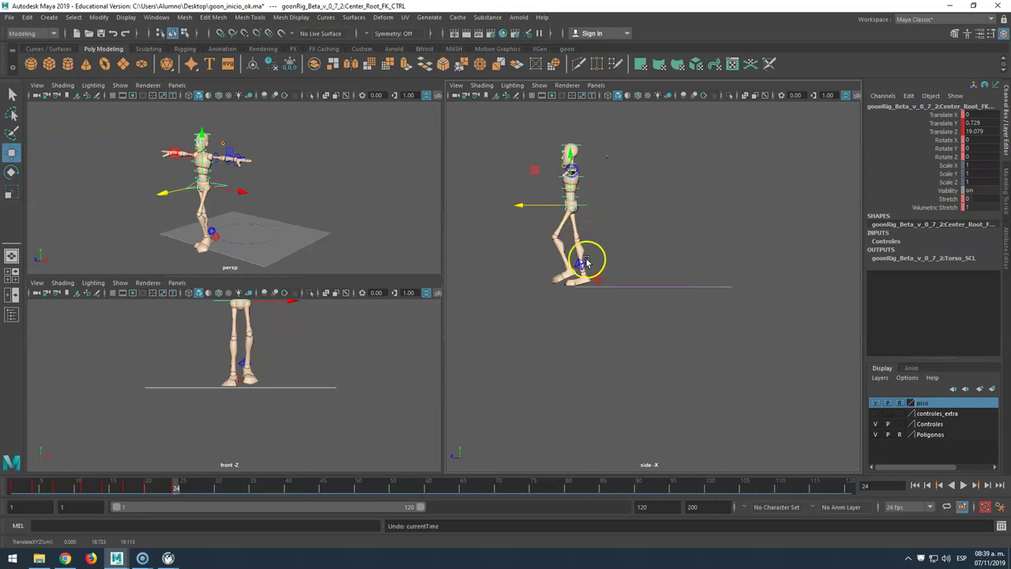
# Move the root control to about -1.573 in Translate X, -0.122 in Translate Y and 20.415 in Translate Z at frame 24, and key it.
pyautogui.click(580, 269)
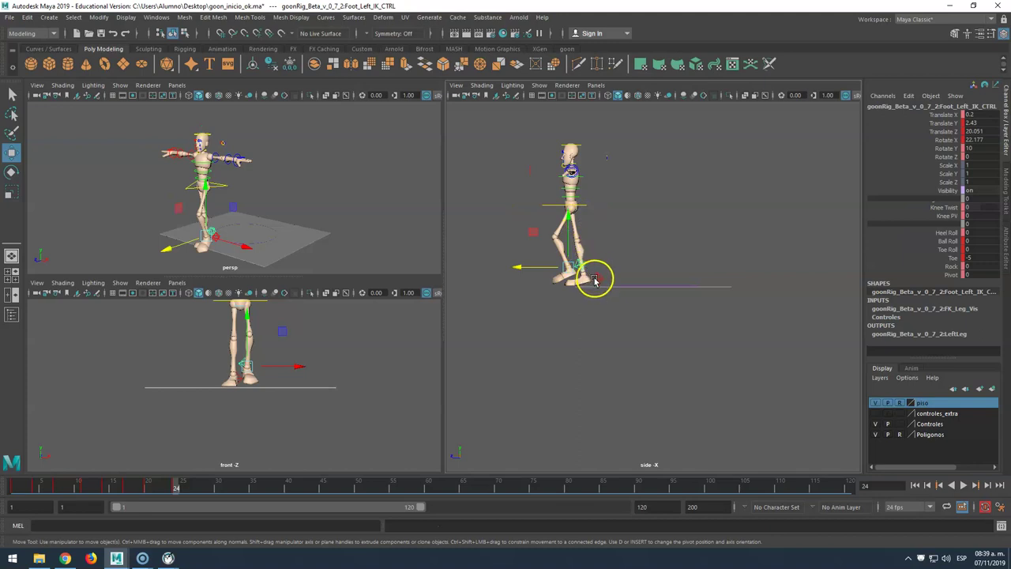
pyautogui.click(597, 280)
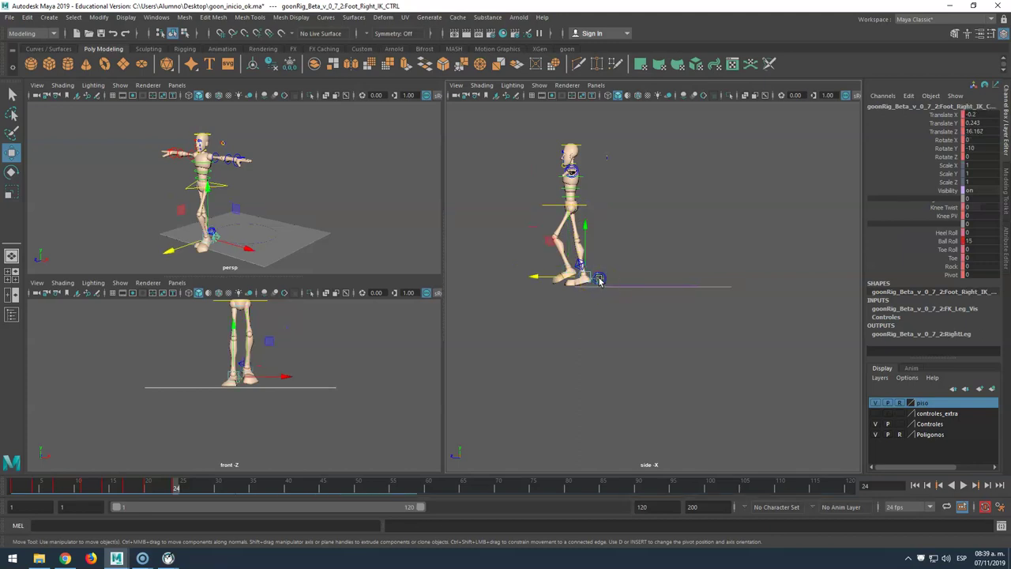
pyautogui.click(547, 206)
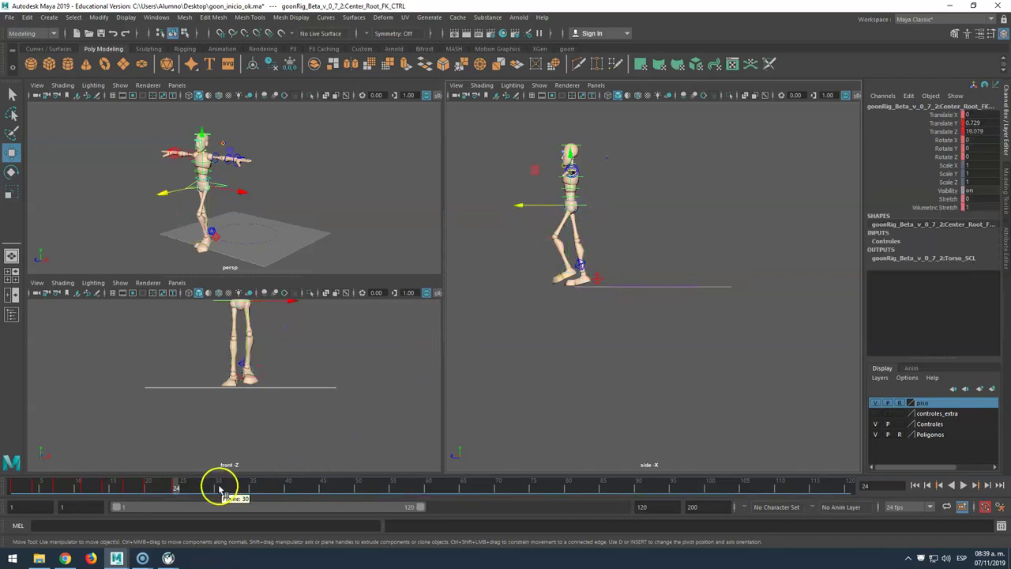
pyautogui.scroll(-1, 252, 340)
pyautogui.moveTo(269, 312); pyautogui.dragTo(262, 316)
pyautogui.moveTo(176, 486)
pyautogui.mouseDown()
pyautogui.moveTo(92, 485)
pyautogui.moveTo(32, 469)
pyautogui.moveTo(140, 472)
pyautogui.moveTo(162, 475)
pyautogui.moveTo(23, 480)
pyautogui.moveTo(98, 467)
pyautogui.moveTo(173, 477)
pyautogui.mouseUp()
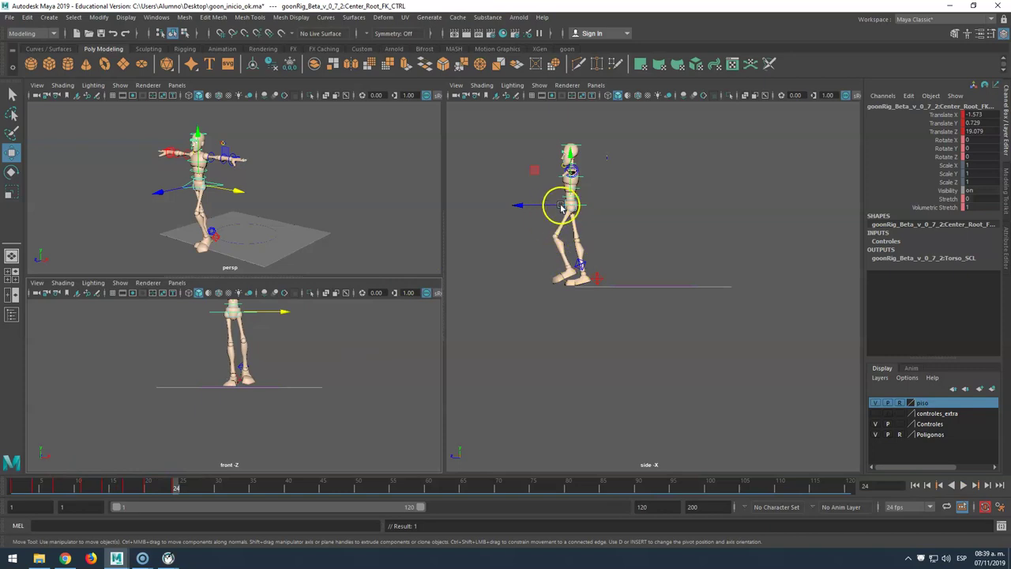
pyautogui.moveTo(568, 183); pyautogui.dragTo(545, 211)
pyautogui.press('s')
# Move the root control down and forward to about -1.337 in Translate Y and 22.117 in Translate Z at frame 27.
pyautogui.click(147, 479)
pyautogui.click(148, 483)
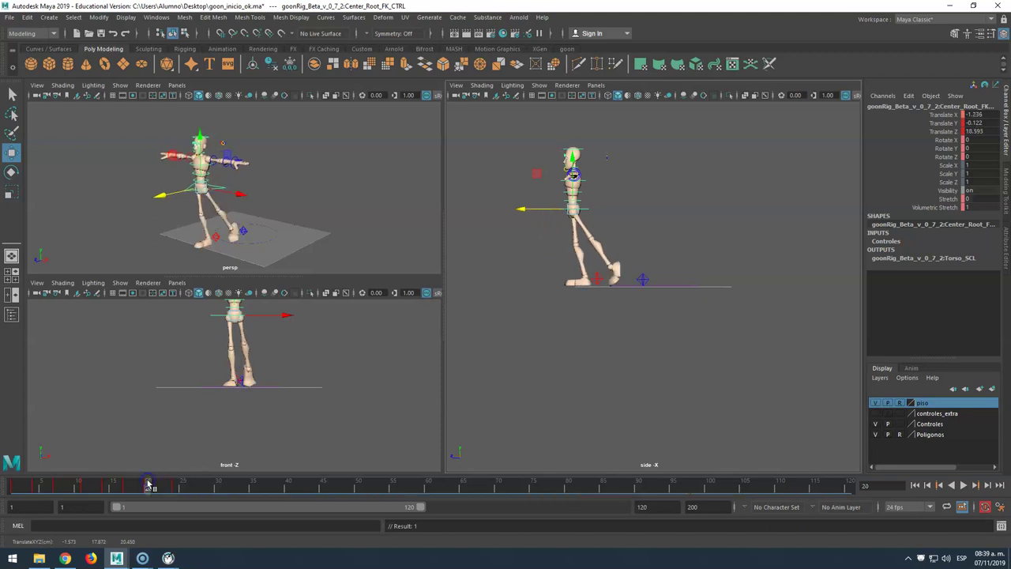
pyautogui.moveTo(150, 484)
pyautogui.mouseDown()
pyautogui.moveTo(92, 482)
pyautogui.moveTo(198, 489)
pyautogui.mouseUp()
pyautogui.moveTo(564, 192); pyautogui.dragTo(554, 196)
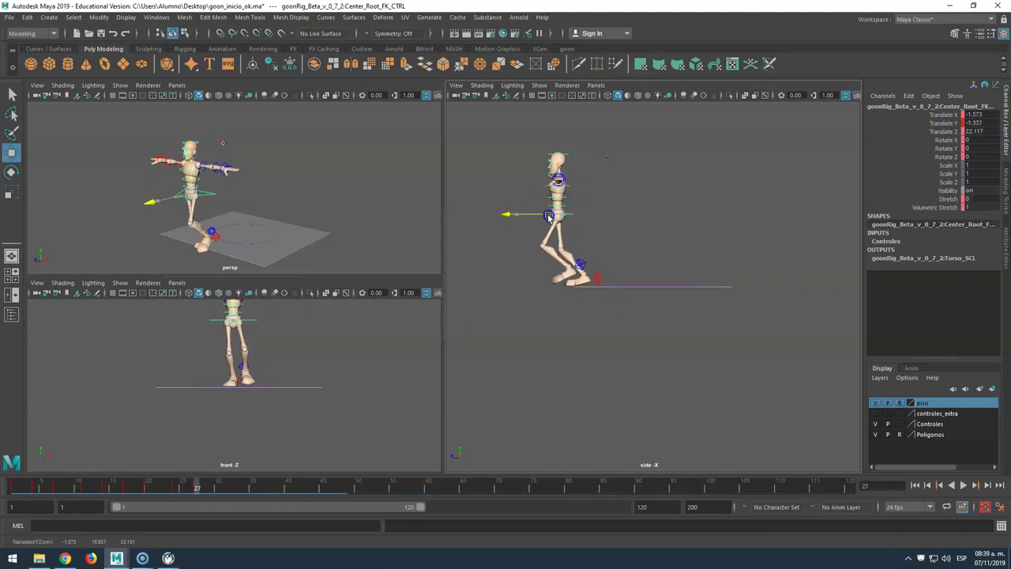
# Reset the left foot control's Rotate X and Toe to 0 at frame 27.
pyautogui.click(580, 269)
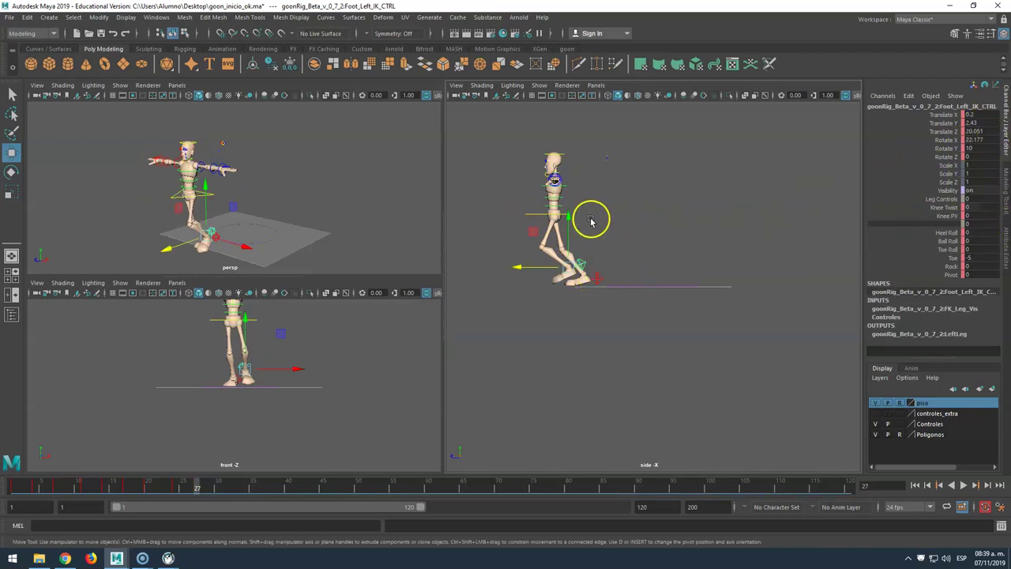
pyautogui.press('e')
pyautogui.moveTo(554, 218); pyautogui.dragTo(536, 234)
pyautogui.doubleClick(987, 140)
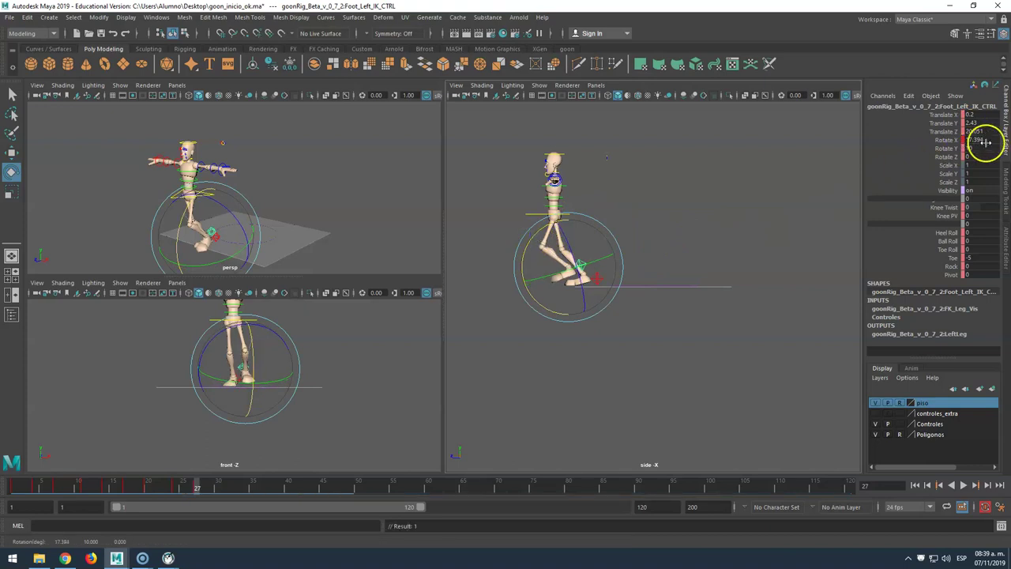
pyautogui.press('Return')
pyautogui.doubleClick(982, 258)
pyautogui.press('Return')
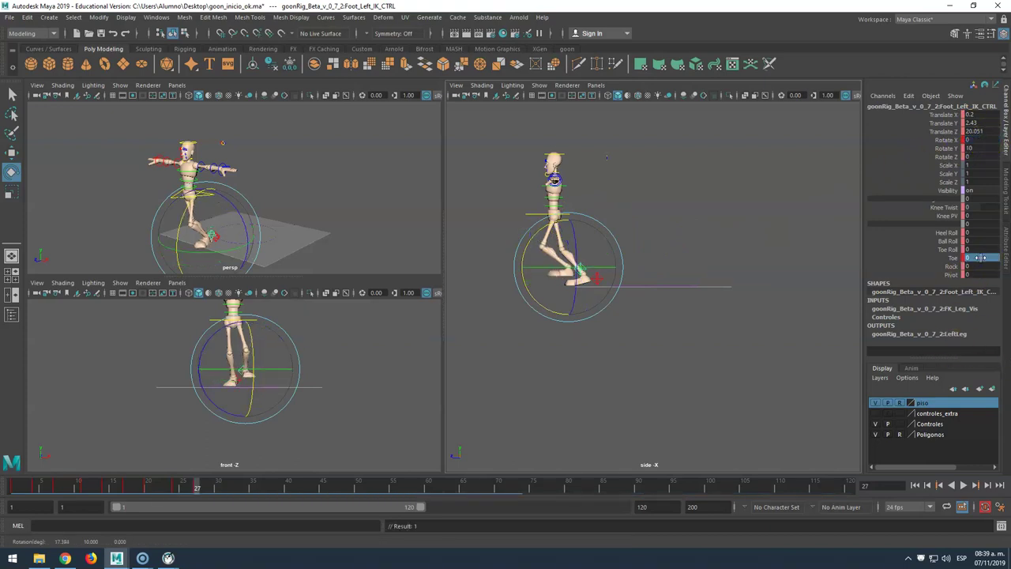
# Move the left foot control forward to about 27.221 in Translate Z and set its Translate Y to 0 at frame 27.
pyautogui.press('w')
pyautogui.moveTo(553, 271); pyautogui.dragTo(538, 278)
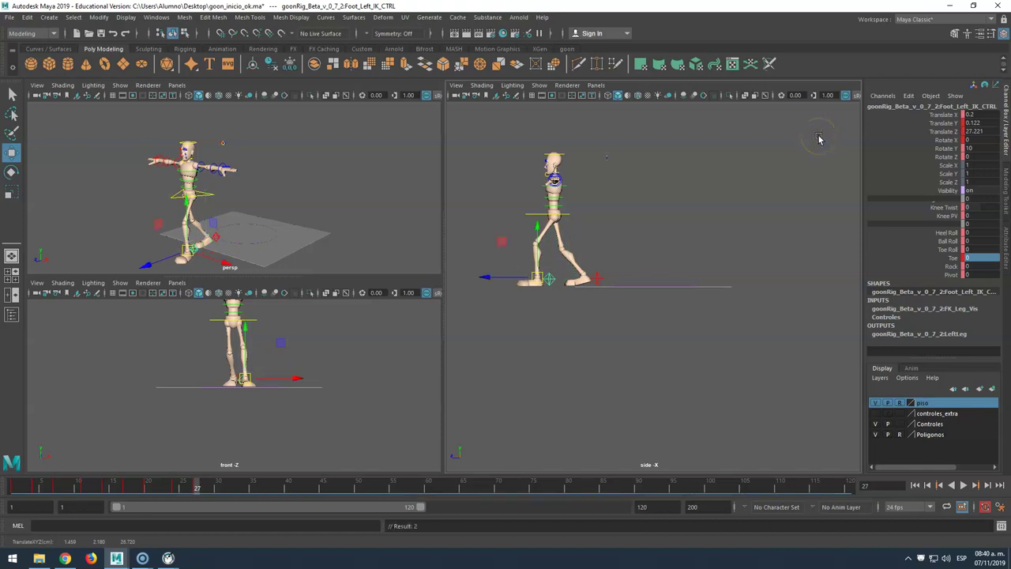
pyautogui.doubleClick(970, 122)
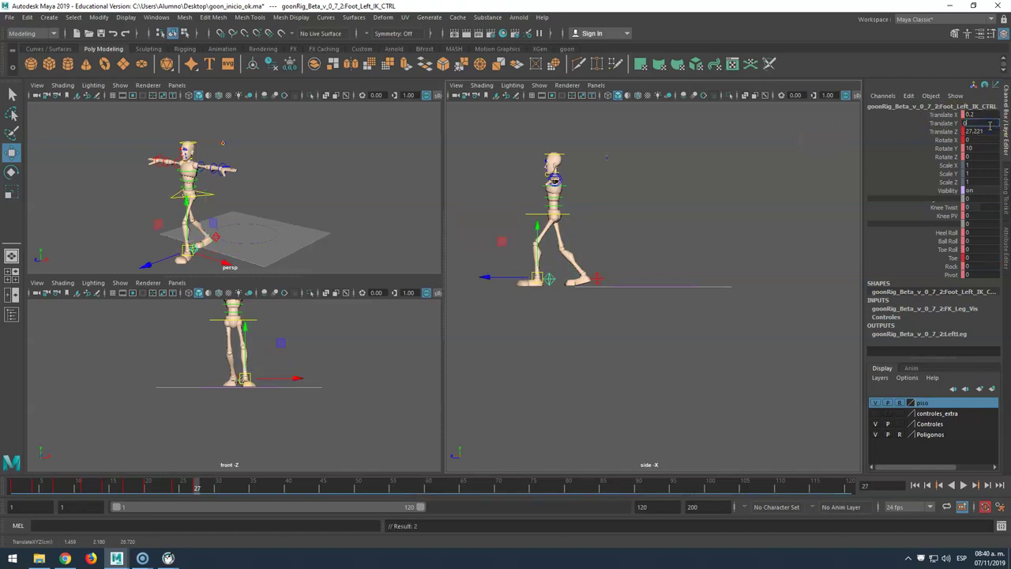
pyautogui.write('0')
pyautogui.press('Return')
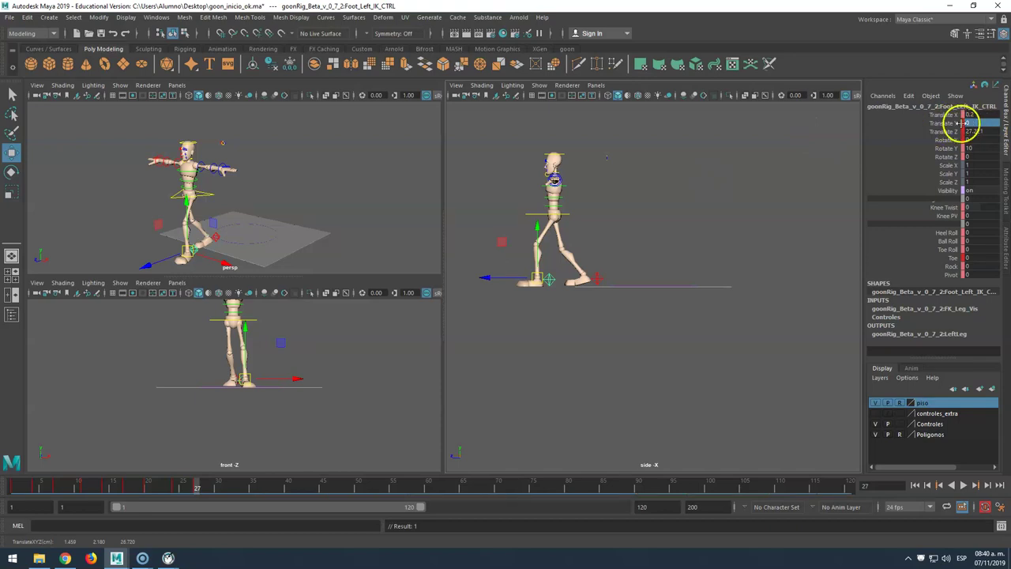
pyautogui.moveTo(526, 239)
pyautogui.mouseDown()
pyautogui.moveTo(542, 214)
pyautogui.moveTo(542, 232)
pyautogui.mouseUp()
pyautogui.hotkey('ctrl', 'z')
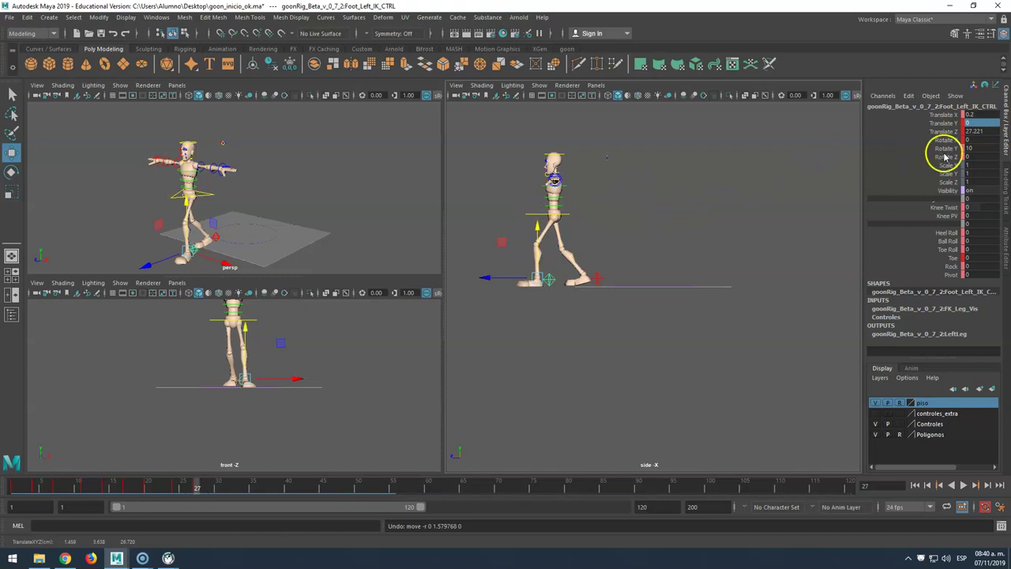
# Check the left foot's pose at frame 1, and set its Heel Roll to 25 and Toe to 15 at frame 27.
pyautogui.click(14, 488)
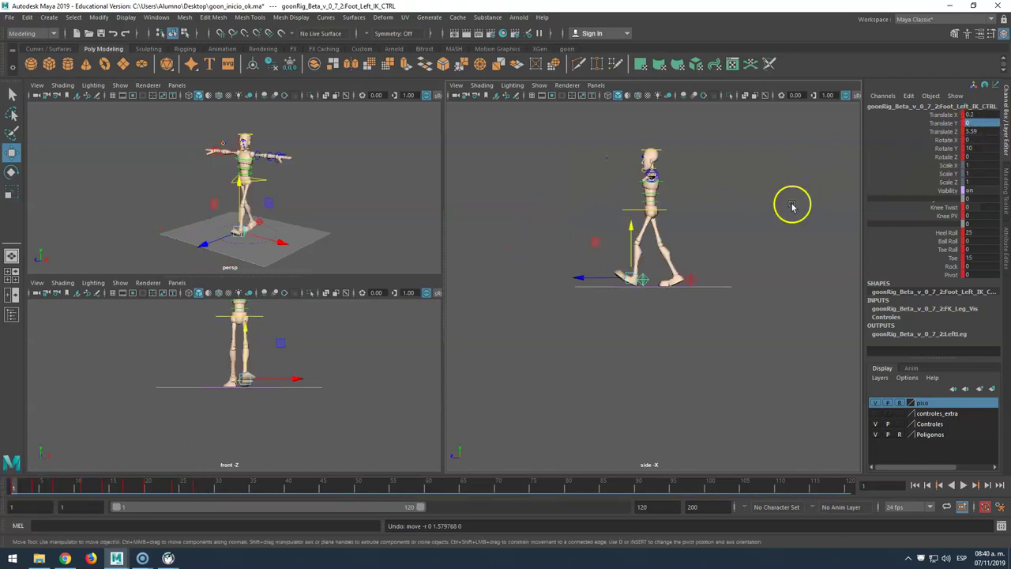
pyautogui.moveTo(25, 487); pyautogui.dragTo(198, 488)
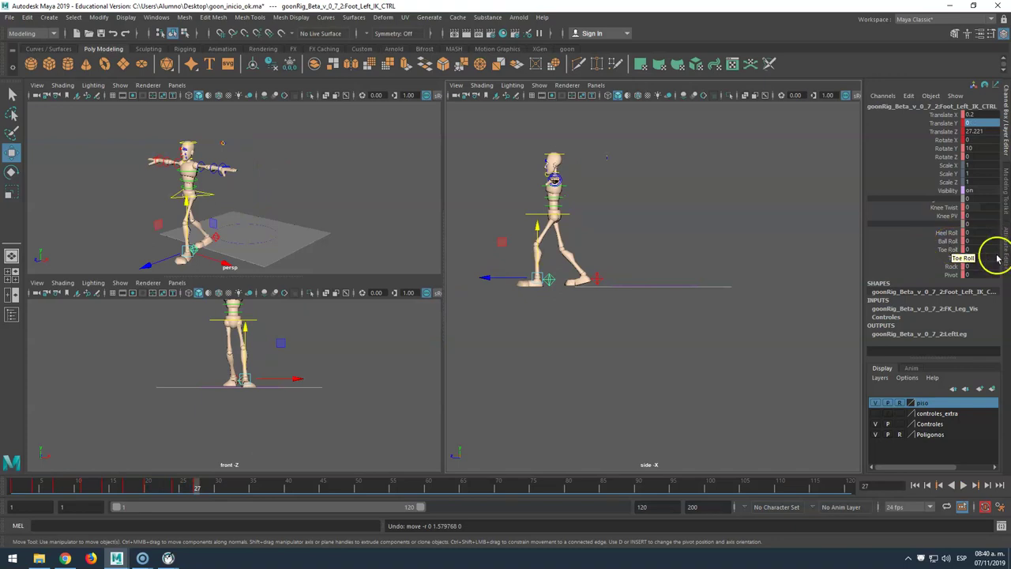
pyautogui.click(975, 233)
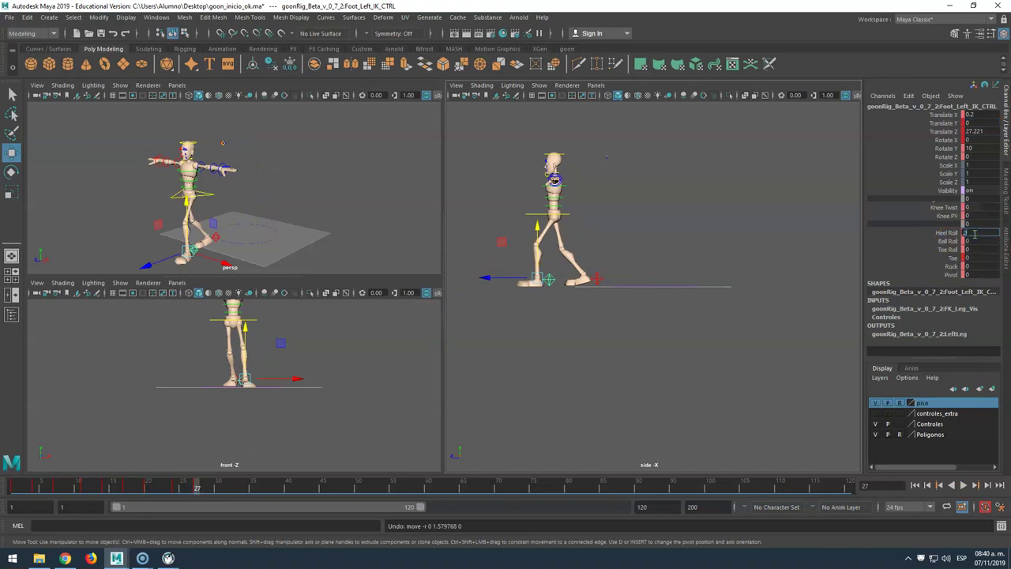
pyautogui.write('25')
pyautogui.press('Return')
pyautogui.click(987, 259)
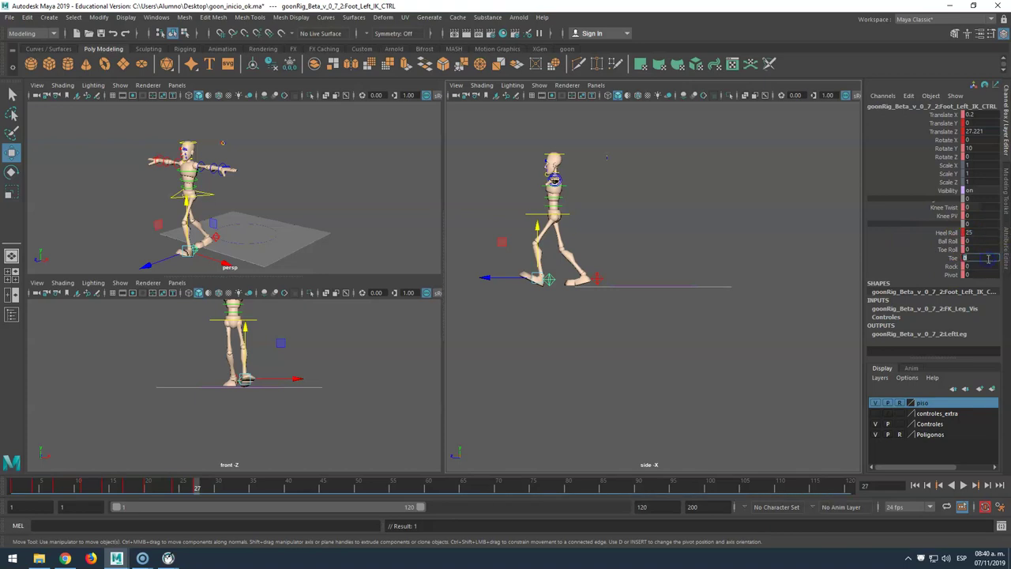
pyautogui.write('15')
pyautogui.press('Return')
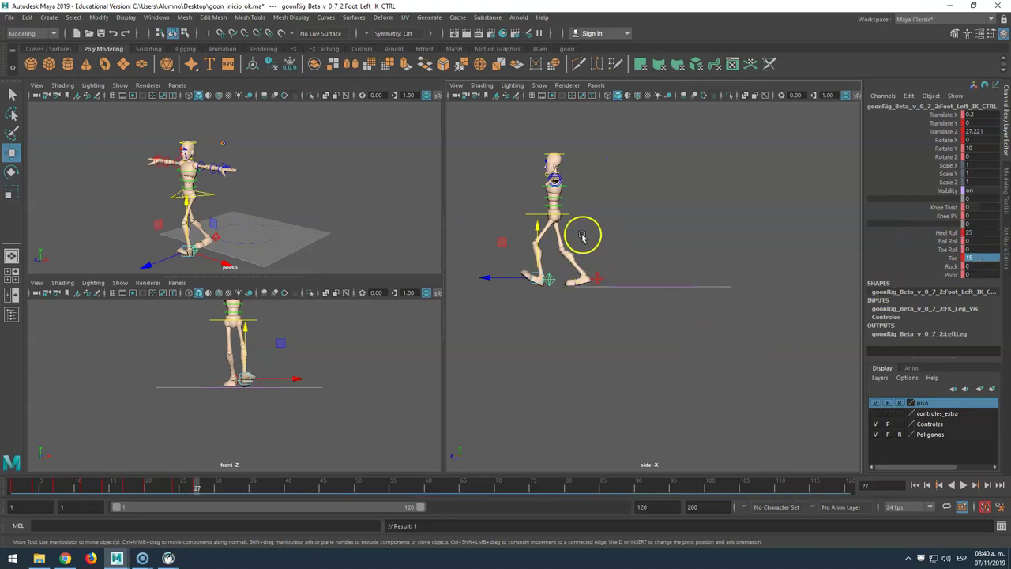
# Set the right foot control's Ball Roll to 25 at frame 27.
pyautogui.click(598, 282)
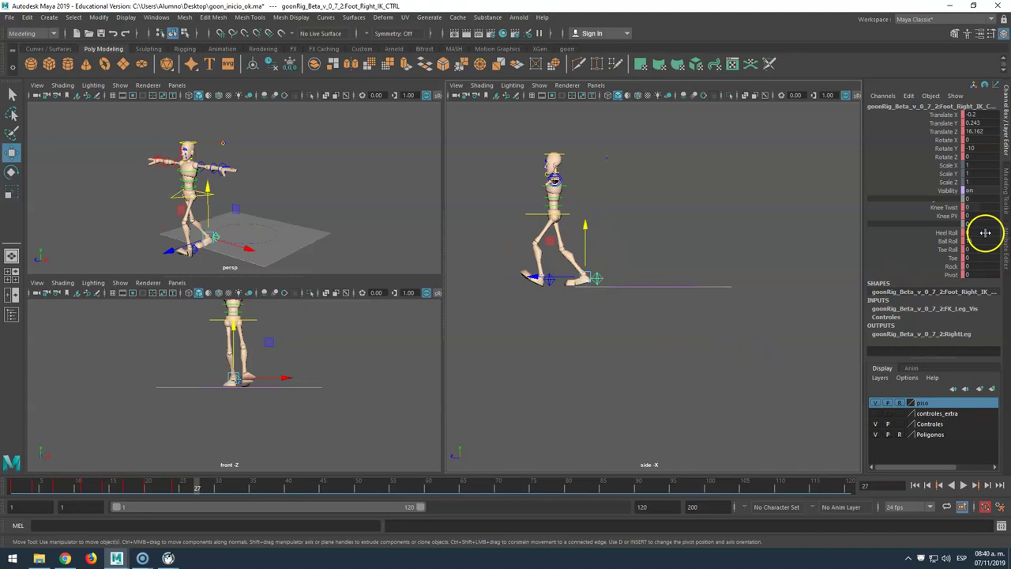
pyautogui.click(982, 240)
pyautogui.write('25')
pyautogui.press('Return')
# Raise the root control to about -0.243 in Translate Y at frame 27 and set its Translate X to 0.
pyautogui.click(514, 264)
pyautogui.click(572, 219)
pyautogui.moveTo(557, 208)
pyautogui.mouseDown()
pyautogui.moveTo(533, 214)
pyautogui.moveTo(556, 201)
pyautogui.mouseUp()
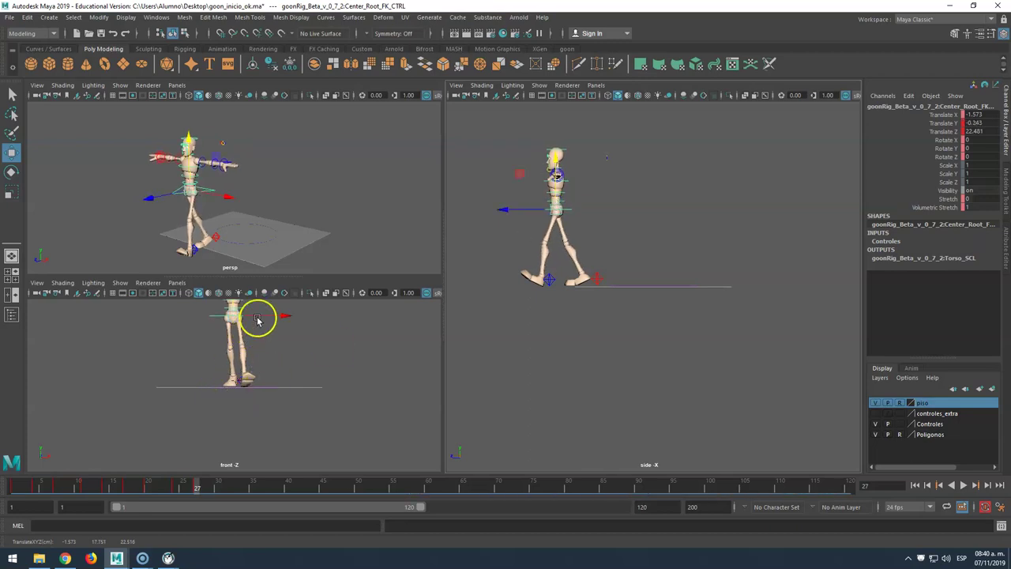
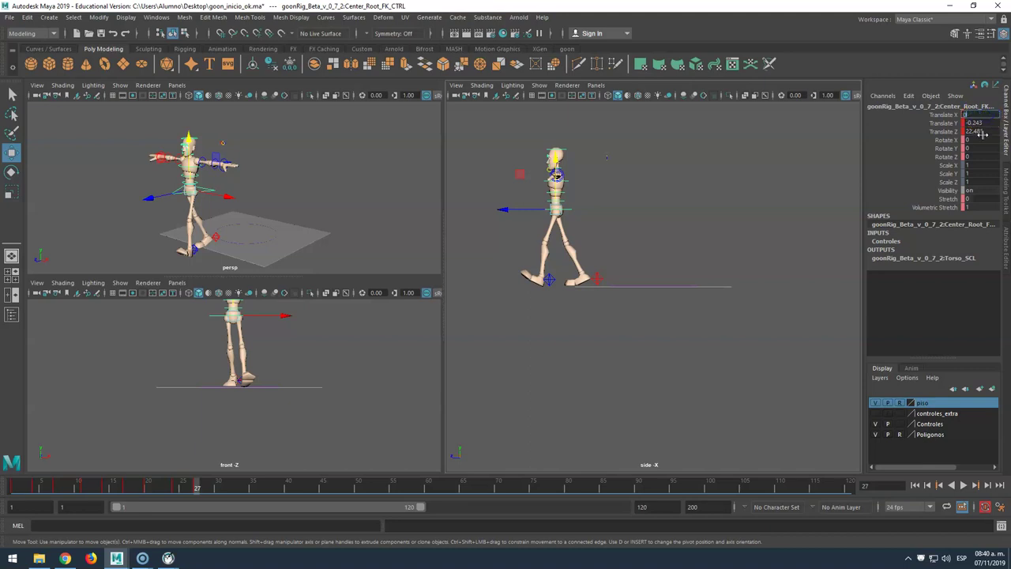
pyautogui.press('Return')
# Compare the root pose at frames 20 and 24, and move the root at frame 20 to about 0.122 in Translate Y and 17.377 in Translate Z.
pyautogui.moveTo(198, 486); pyautogui.dragTo(148, 470)
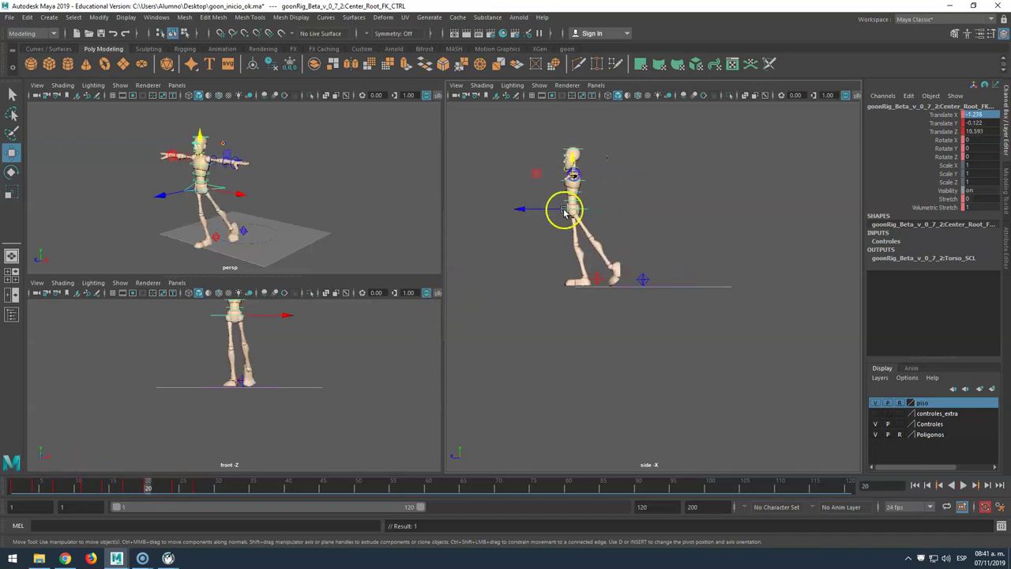
pyautogui.click(178, 488)
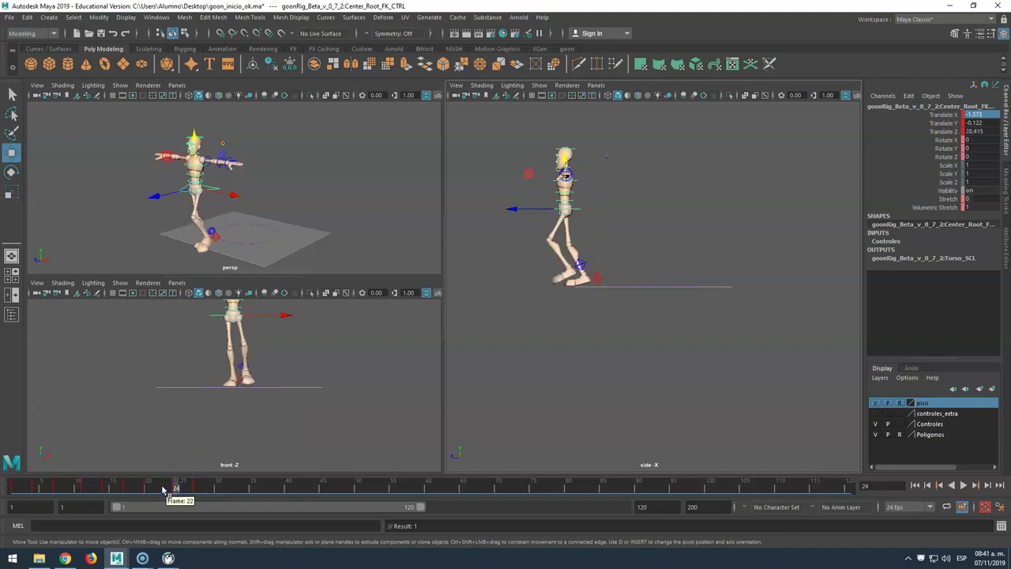
pyautogui.click(149, 488)
pyautogui.moveTo(555, 209); pyautogui.dragTo(559, 210)
pyautogui.moveTo(559, 210); pyautogui.dragTo(579, 192, button='middle')
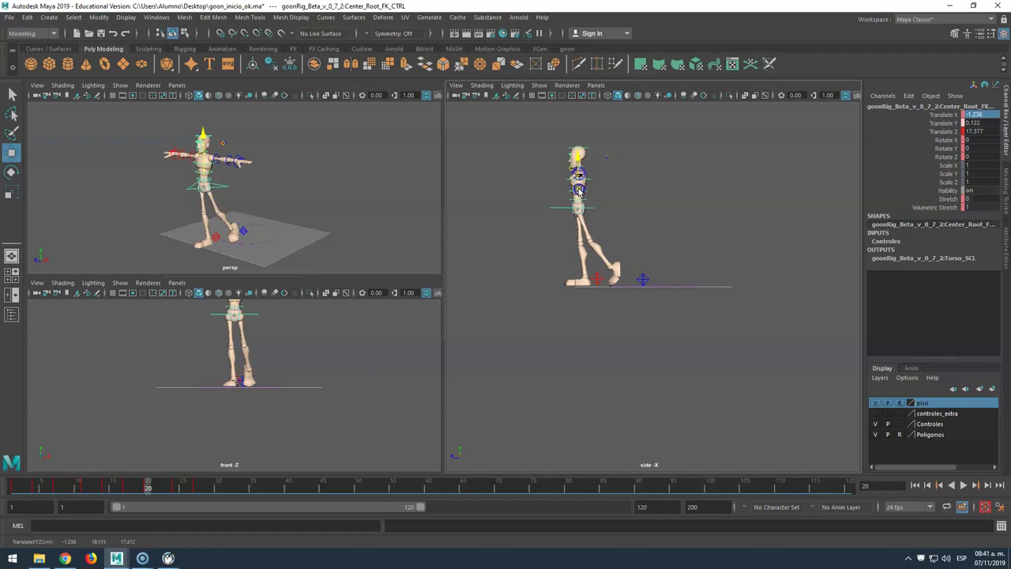
# Raise the root control to about 0.486 in Translate Y, with Translate Z about 19.686 at frame 24 and 16.891 at frame 20.
pyautogui.click(176, 485)
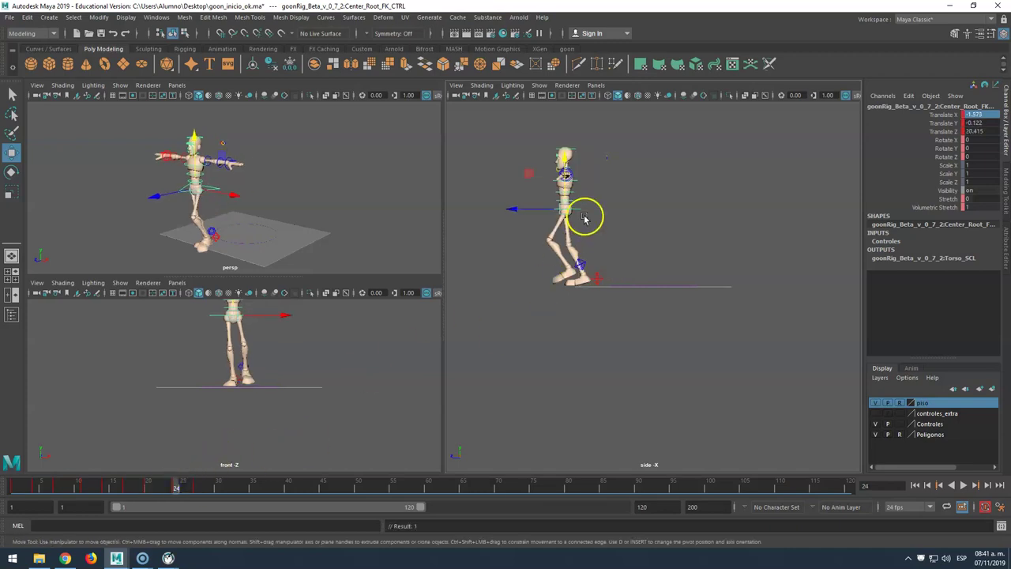
pyautogui.moveTo(567, 199)
pyautogui.mouseDown(button='middle')
pyautogui.moveTo(566, 184)
pyautogui.moveTo(554, 207)
pyautogui.moveTo(567, 189)
pyautogui.mouseUp(button='middle')
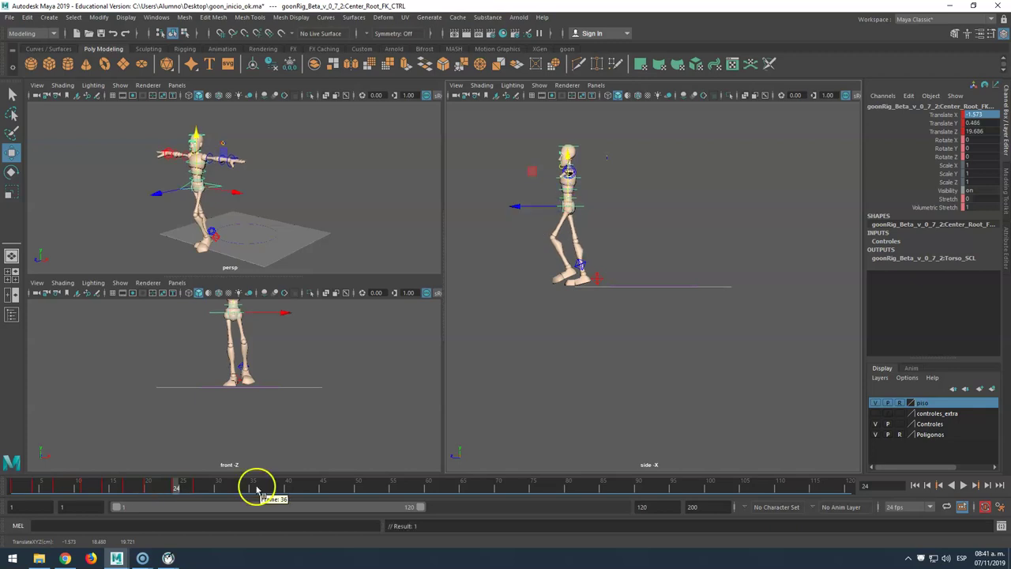
pyautogui.moveTo(192, 484); pyautogui.dragTo(148, 483)
pyautogui.moveTo(565, 207); pyautogui.dragTo(579, 192)
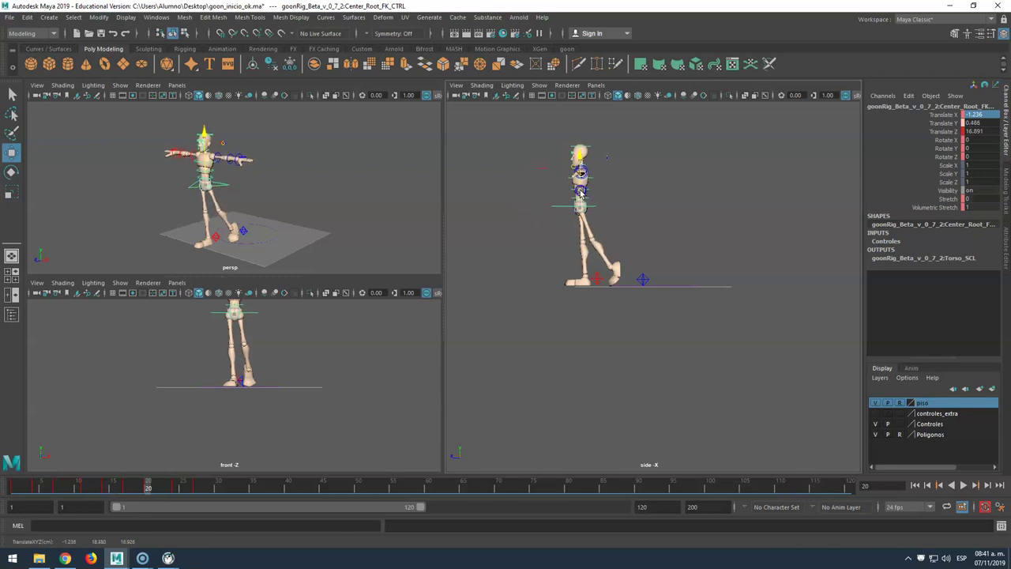
# Move the root control back to about 18.957 in Translate Z at frame 24.
pyautogui.click(176, 483)
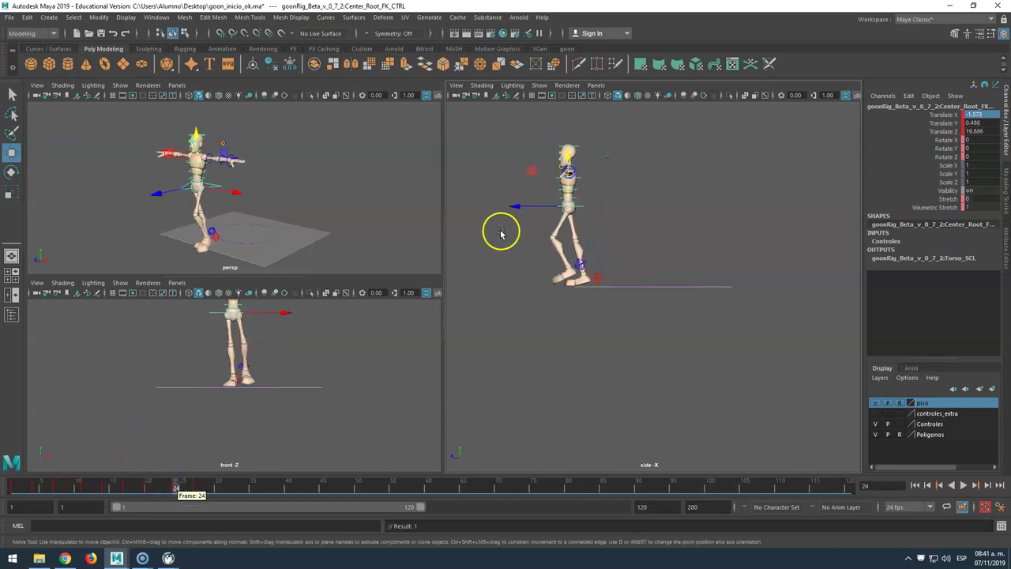
pyautogui.moveTo(547, 207); pyautogui.dragTo(552, 208)
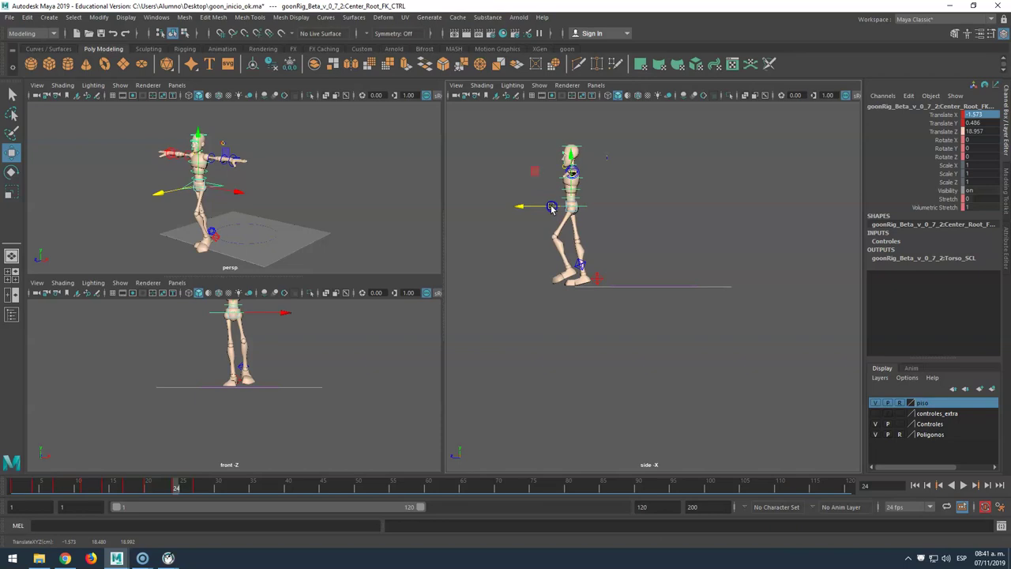
pyautogui.click(582, 211)
pyautogui.click(535, 206)
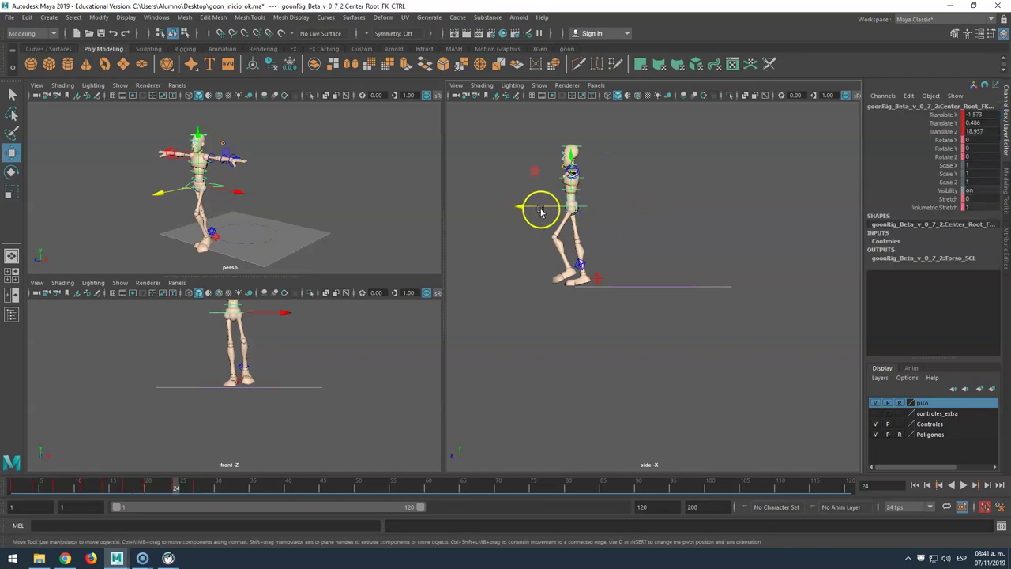
# Create a motion trail for the root control and maximize the side view.
pyautogui.click(227, 49)
pyautogui.click(49, 65)
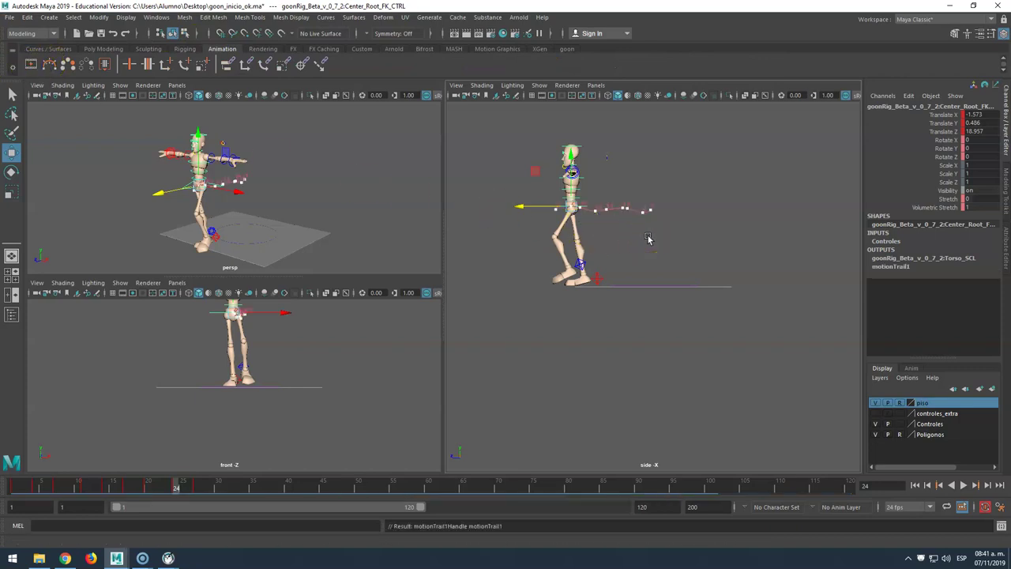
pyautogui.press('space')
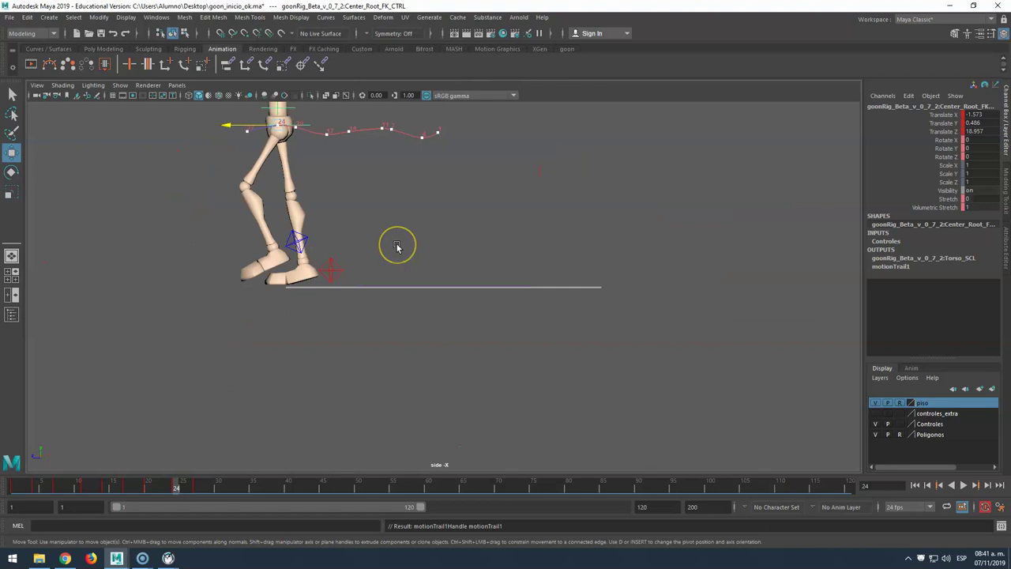
# Hide the Controles and Poligonos layers and scrub from frame 24 back to frame 3 to examine the root's motion trail.
pyautogui.press('f')
pyautogui.scroll(-10, 500, 294)
pyautogui.scroll(-2, 500, 294)
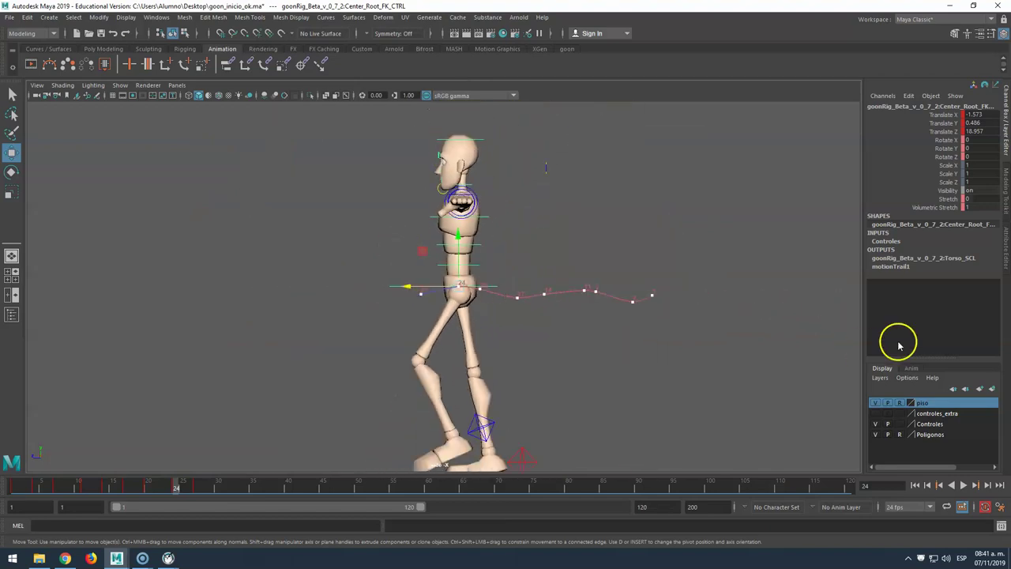
pyautogui.click(876, 424)
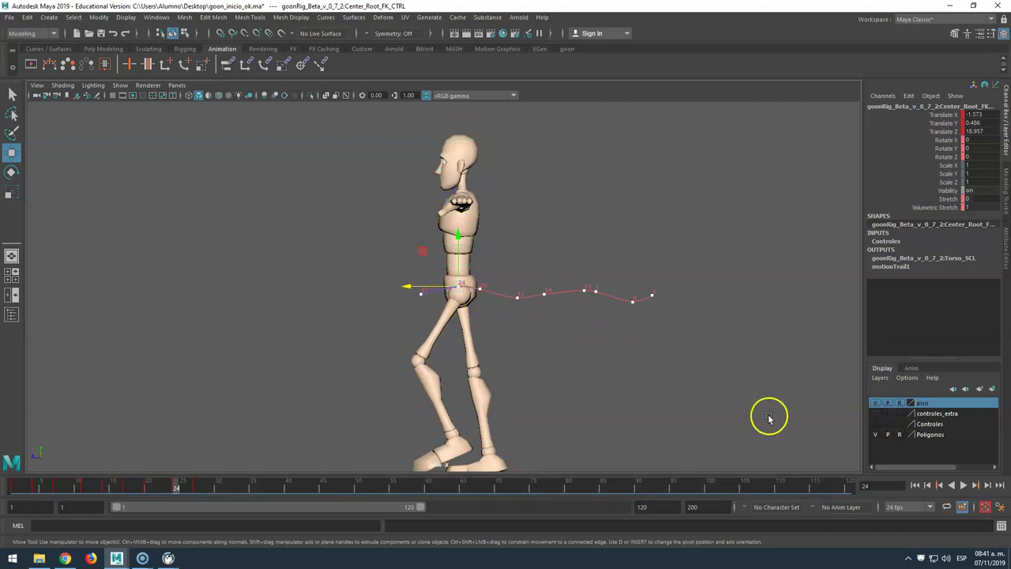
pyautogui.click(877, 435)
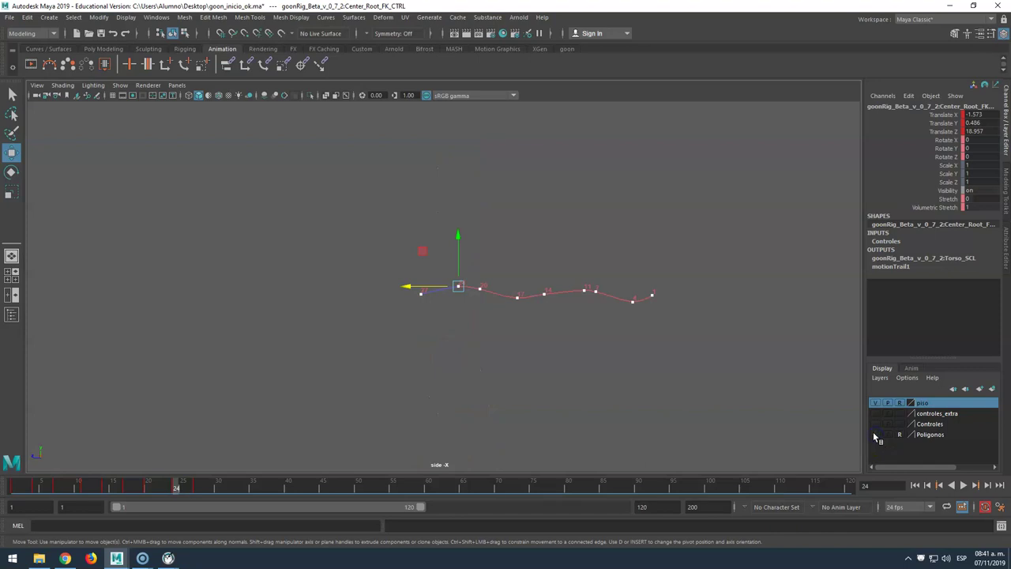
pyautogui.click(181, 489)
pyautogui.moveTo(181, 488); pyautogui.dragTo(33, 437)
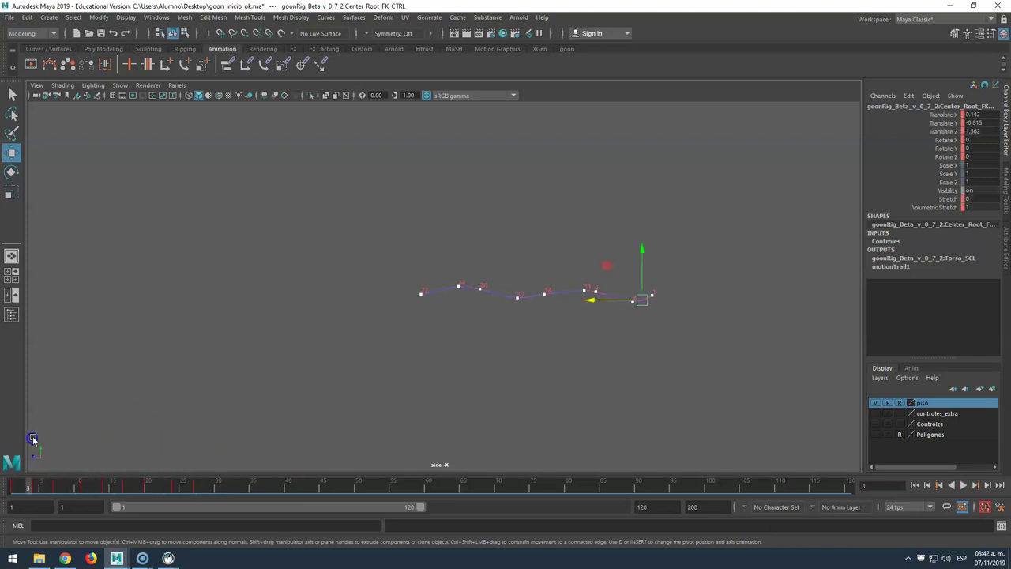
pyautogui.scroll(-5, 356, 319)
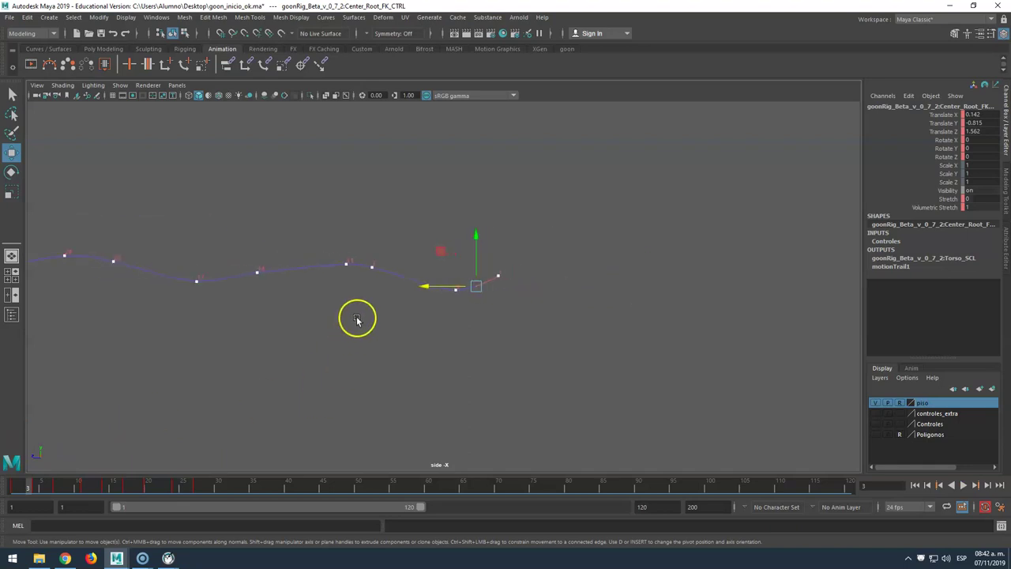
pyautogui.scroll(-3, 416, 338)
pyautogui.scroll(-4, 416, 338)
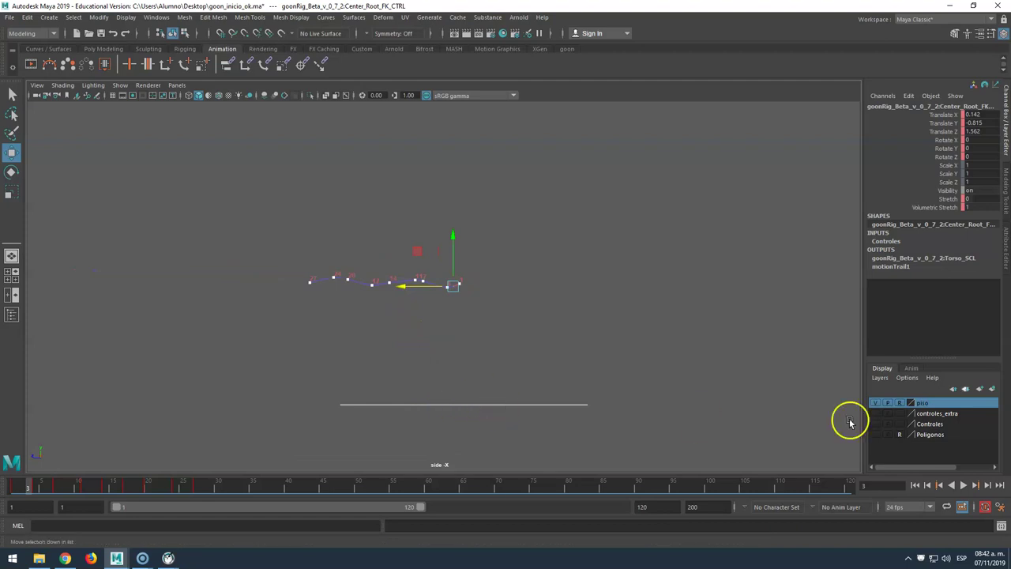
# Show the Poligonos and Controles layers again and maximize the front view at frame 1.
pyautogui.click(877, 435)
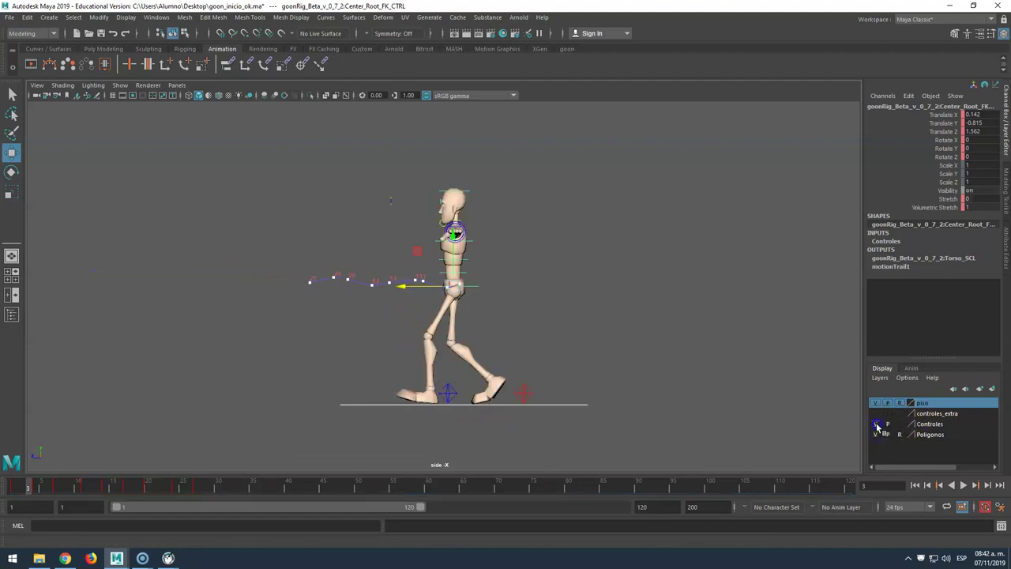
pyautogui.moveTo(144, 488); pyautogui.dragTo(23, 478)
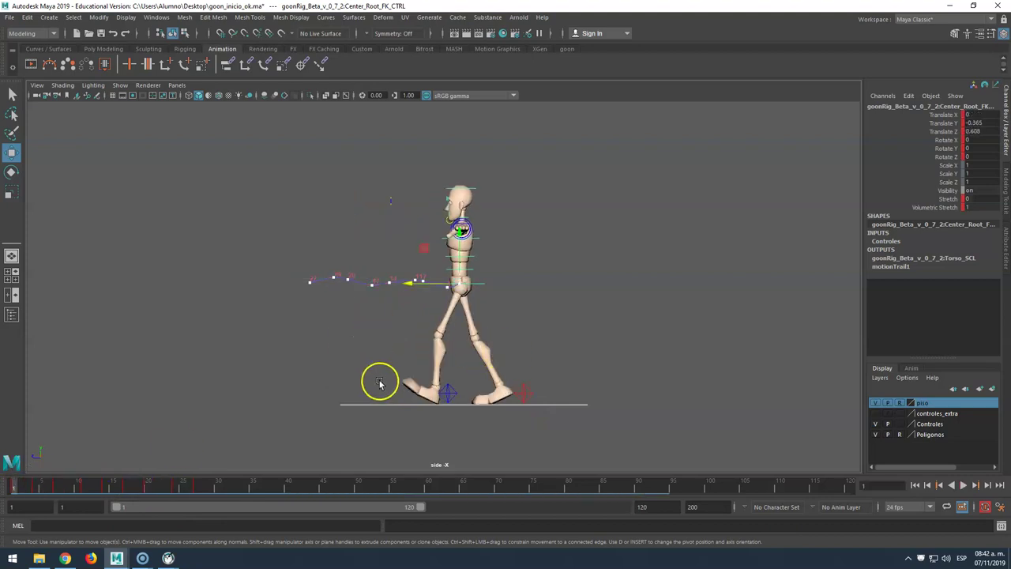
pyautogui.press('space')
pyautogui.click(381, 345)
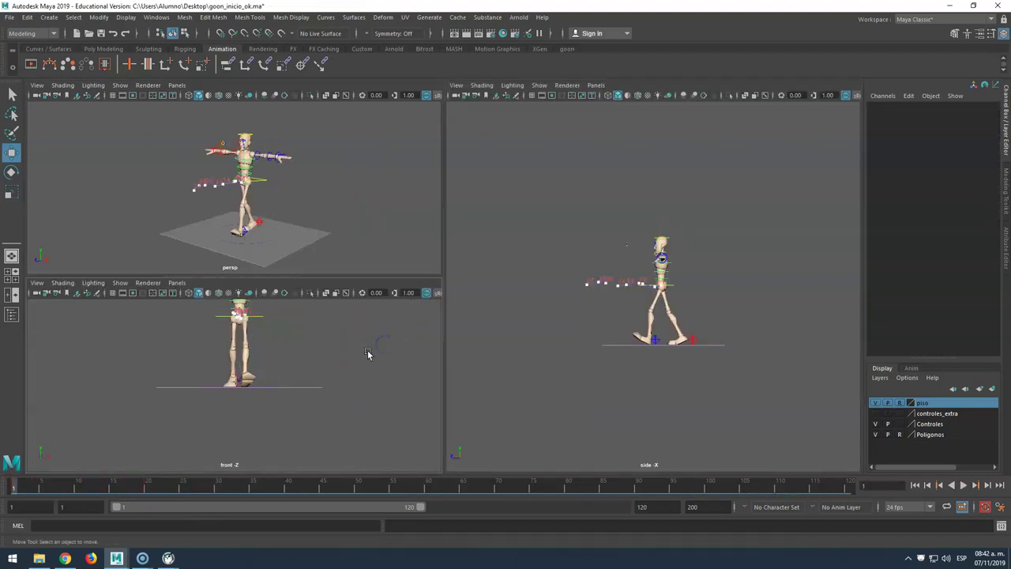
pyautogui.press('space')
pyautogui.scroll(-5, 499, 234)
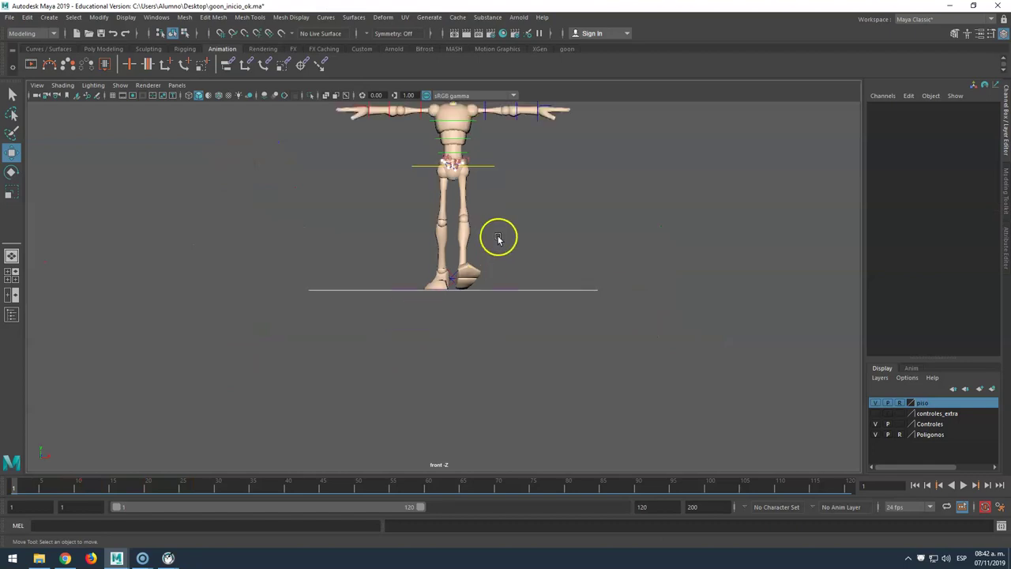
pyautogui.moveTo(47, 482); pyautogui.dragTo(12, 484)
# Lower both arms beside the body, rotating the left upper arm to about -77.152 and the right to about 80.021 in Rotate Z.
pyautogui.click(475, 163)
pyautogui.click(472, 162)
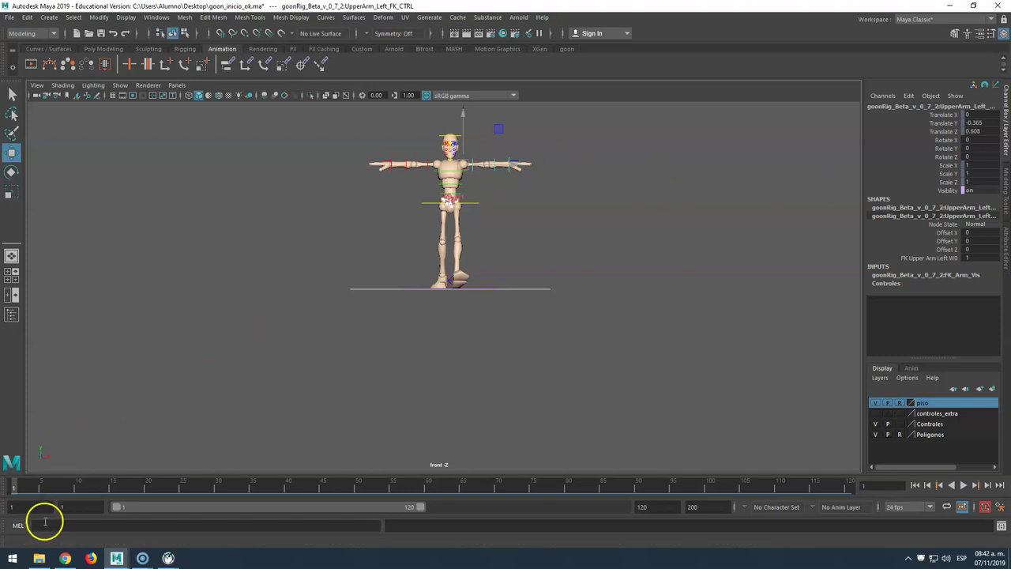
pyautogui.press('e')
pyautogui.moveTo(511, 133); pyautogui.dragTo(511, 199)
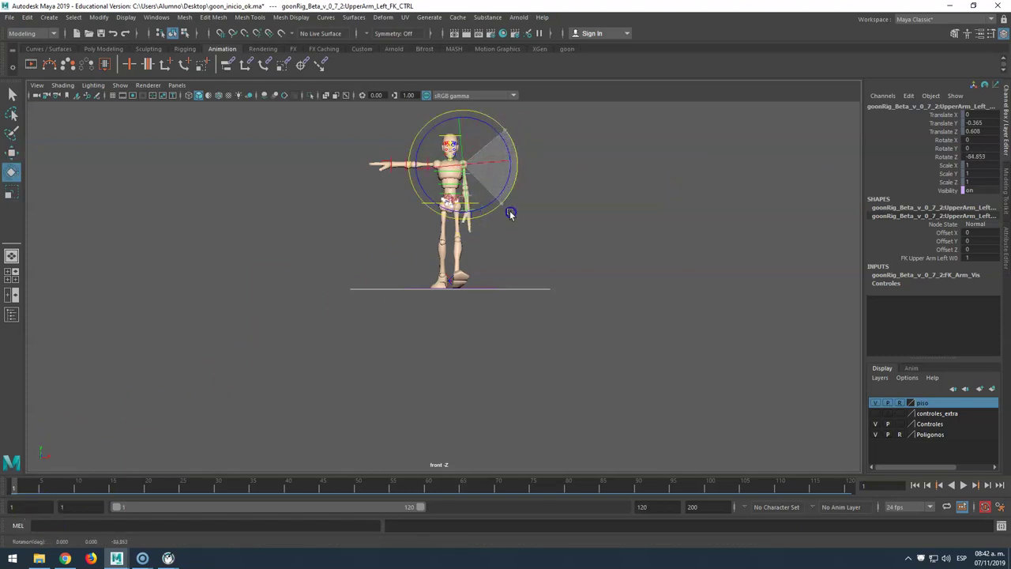
pyautogui.click(361, 118)
pyautogui.click(430, 161)
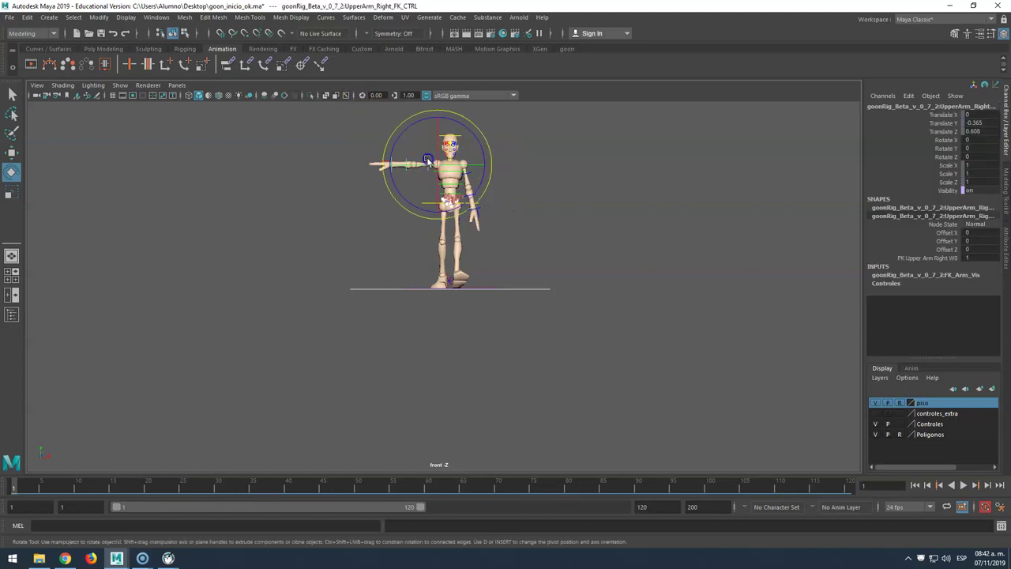
pyautogui.moveTo(411, 130); pyautogui.dragTo(375, 194)
# Restore the four-view layout, enlarge the front pane and frame the whole character in the front and side views.
pyautogui.press('space')
pyautogui.click(412, 368)
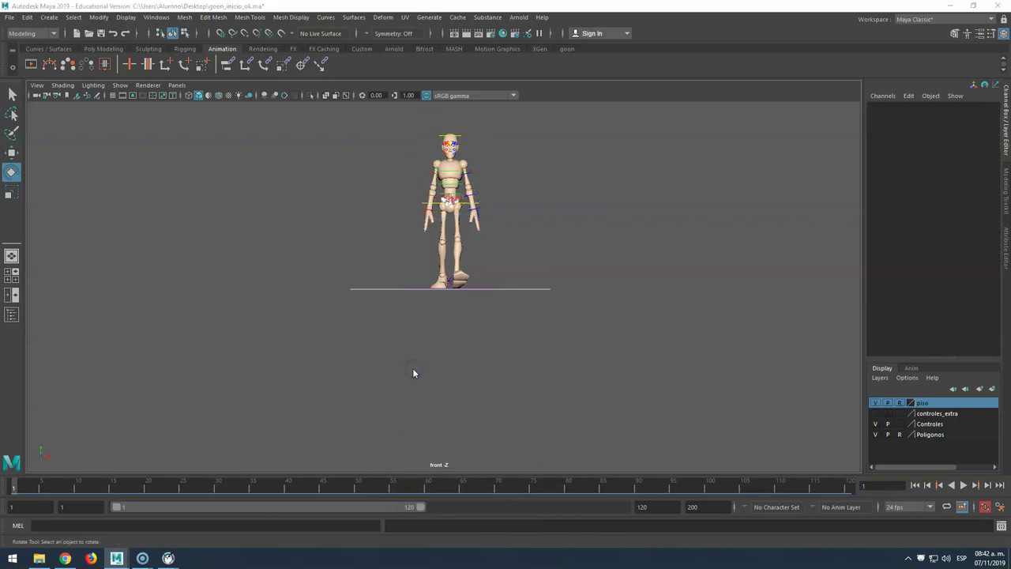
pyautogui.press('space')
pyautogui.scroll(8, 656, 310)
pyautogui.scroll(-3, 647, 316)
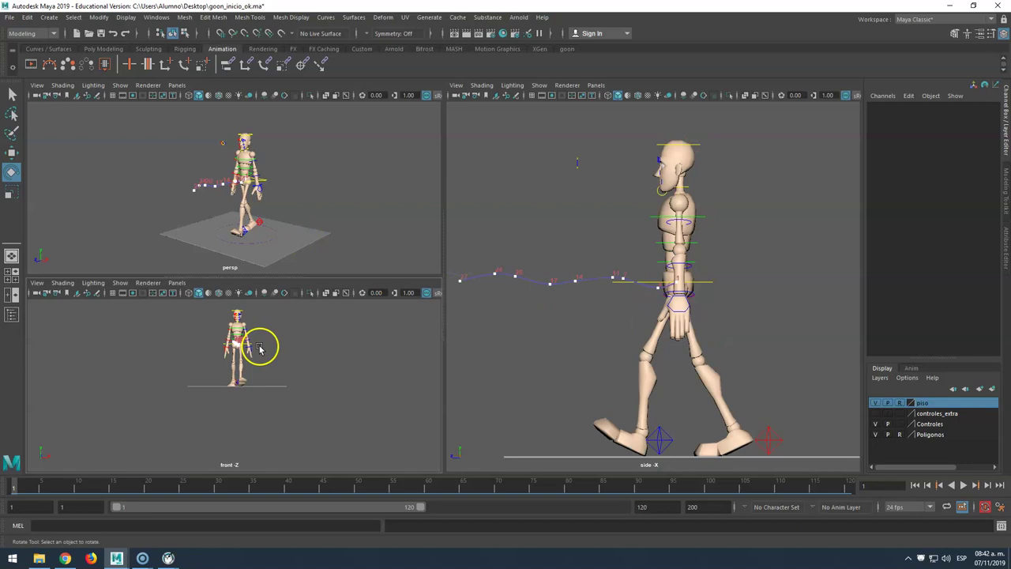
pyautogui.scroll(3, 260, 347)
pyautogui.moveTo(270, 275); pyautogui.dragTo(279, 179)
pyautogui.keyDown('alt'); pyautogui.moveTo(287, 264); pyautogui.dragTo(294, 305, button='middle'); pyautogui.keyUp('alt')
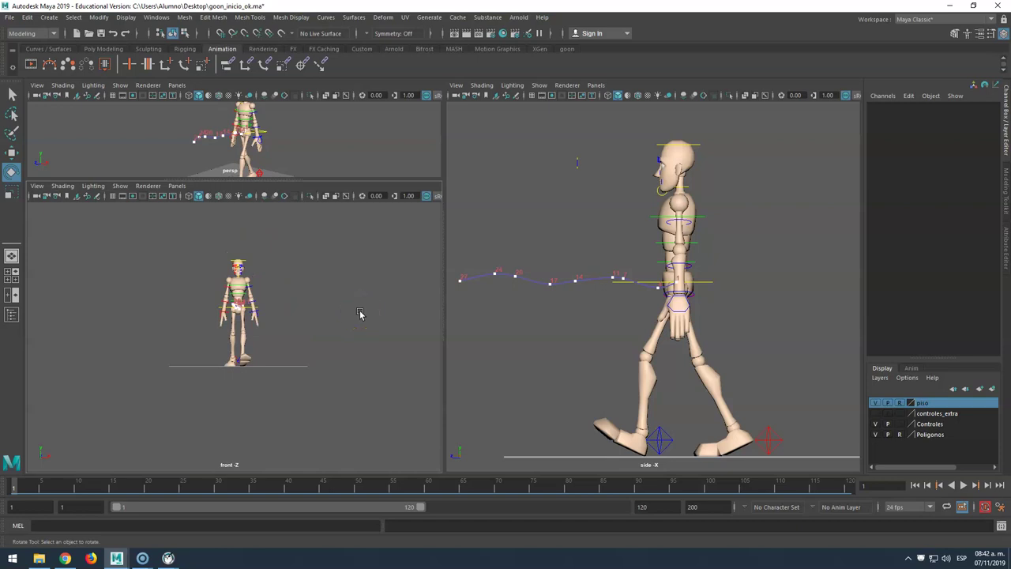
pyautogui.press('f')
pyautogui.press('f')
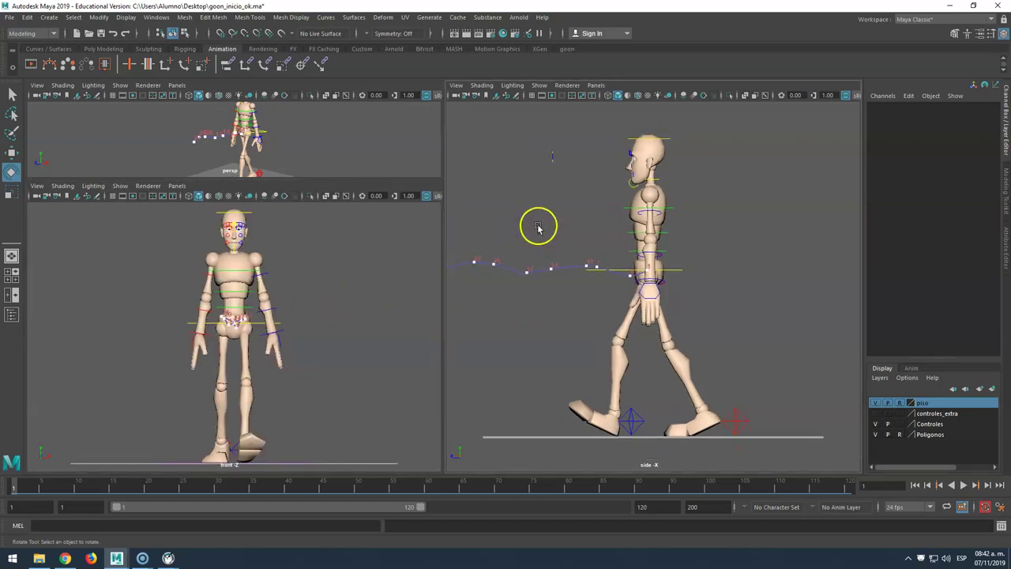
pyautogui.scroll(-3, 537, 227)
pyautogui.scroll(-2, 331, 271)
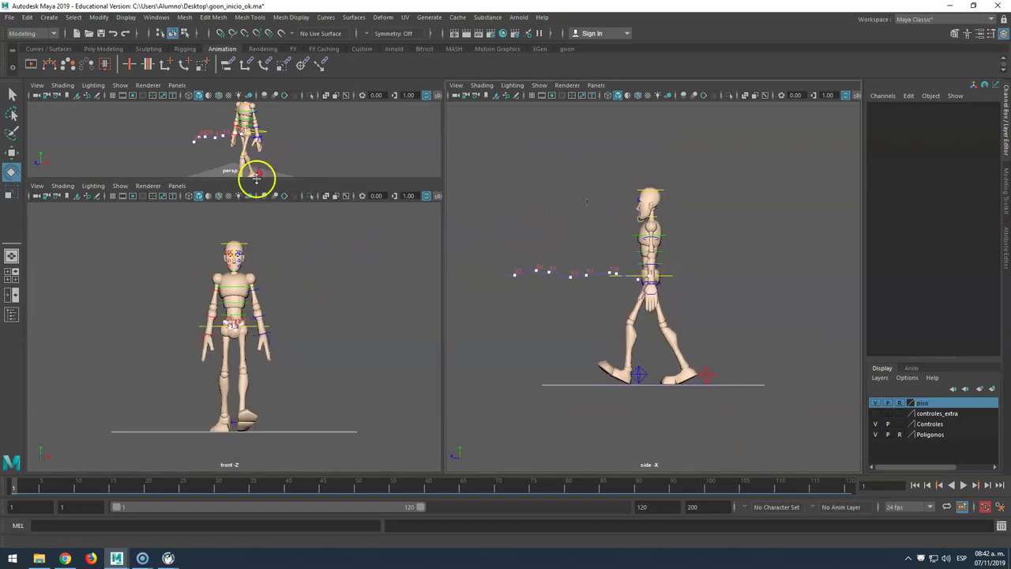
# Enlarge the perspective pane again and orbit it to view the character closely from the front.
pyautogui.moveTo(259, 178); pyautogui.dragTo(273, 240)
pyautogui.moveTo(278, 192); pyautogui.dragTo(241, 152)
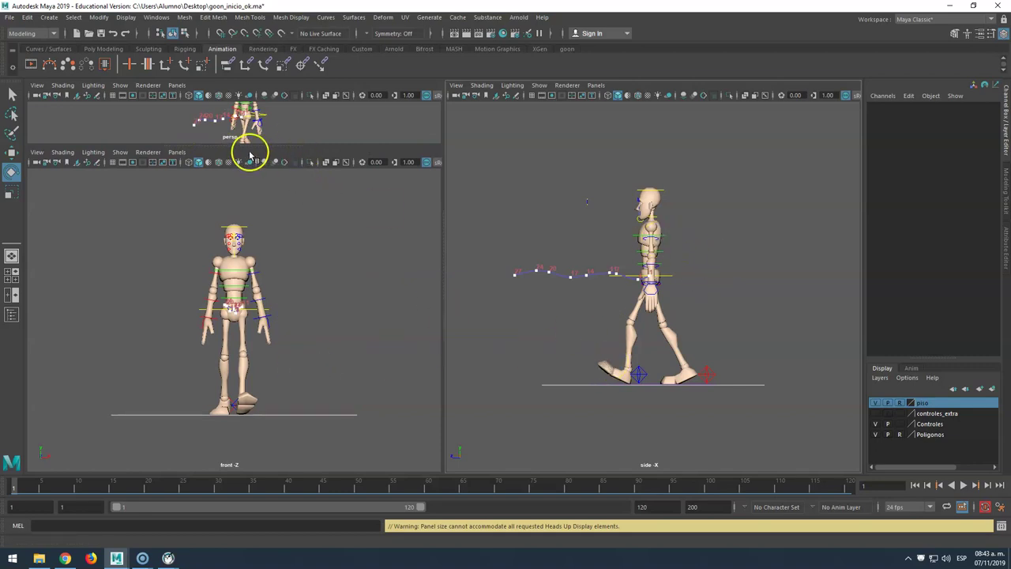
pyautogui.moveTo(267, 146); pyautogui.dragTo(267, 267)
pyautogui.keyDown('alt'); pyautogui.moveTo(281, 188); pyautogui.dragTo(284, 205, button='middle'); pyautogui.keyUp('alt')
pyautogui.moveTo(353, 211)
pyautogui.keyDown('alt'); pyautogui.mouseDown()
pyautogui.moveTo(372, 214)
pyautogui.moveTo(332, 219)
pyautogui.moveTo(361, 213)
pyautogui.mouseUp(); pyautogui.keyUp('alt')
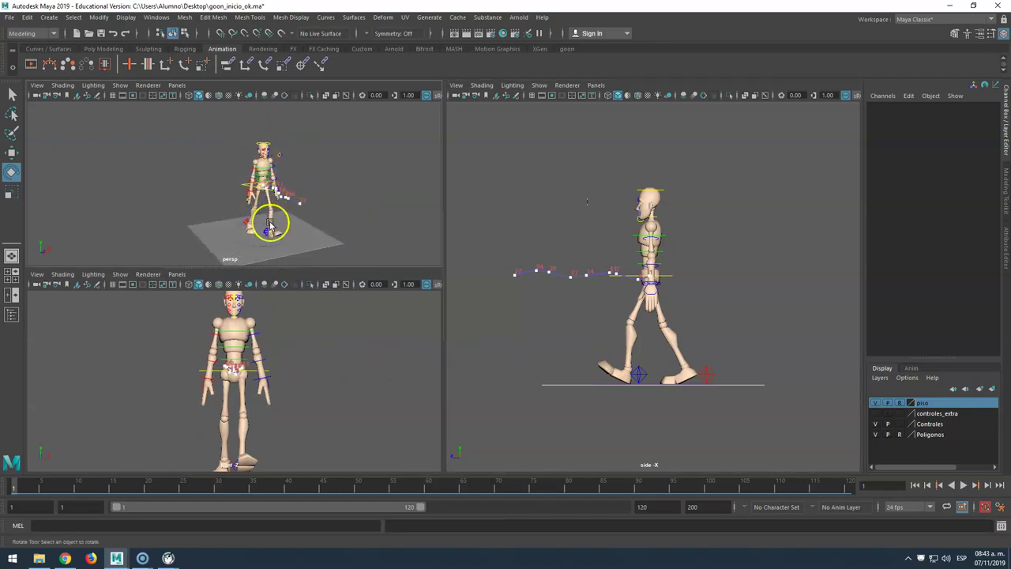
pyautogui.scroll(3, 255, 186)
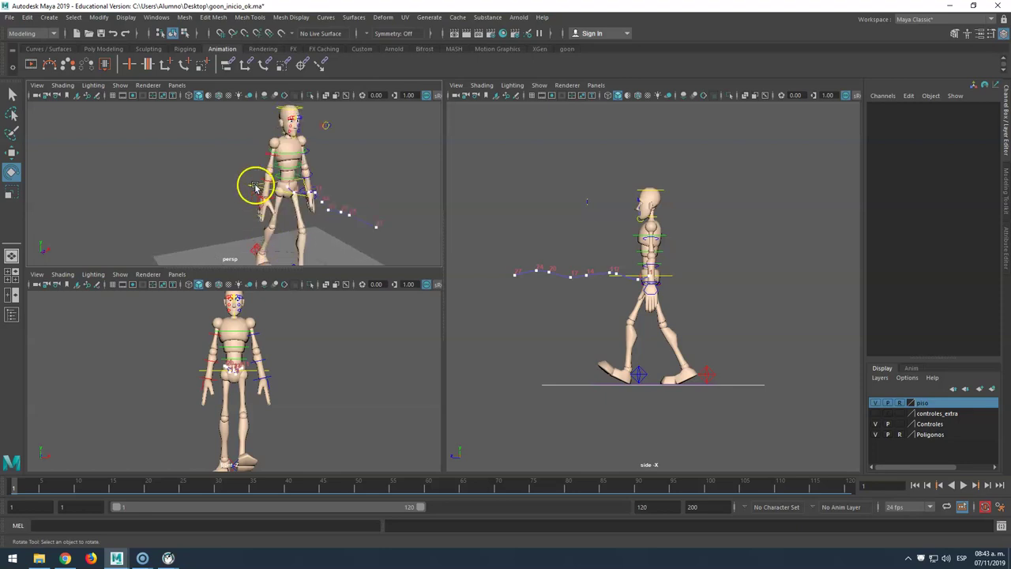
# Swing the right upper arm forward to about 37.715 and the left upper arm back to about 23.842 in Rotate Y.
pyautogui.click(272, 156)
pyautogui.moveTo(320, 125); pyautogui.dragTo(319, 129)
pyautogui.keyDown('alt'); pyautogui.moveTo(364, 158); pyautogui.dragTo(235, 190); pyautogui.keyUp('alt')
pyautogui.click(352, 162)
pyautogui.click(260, 165)
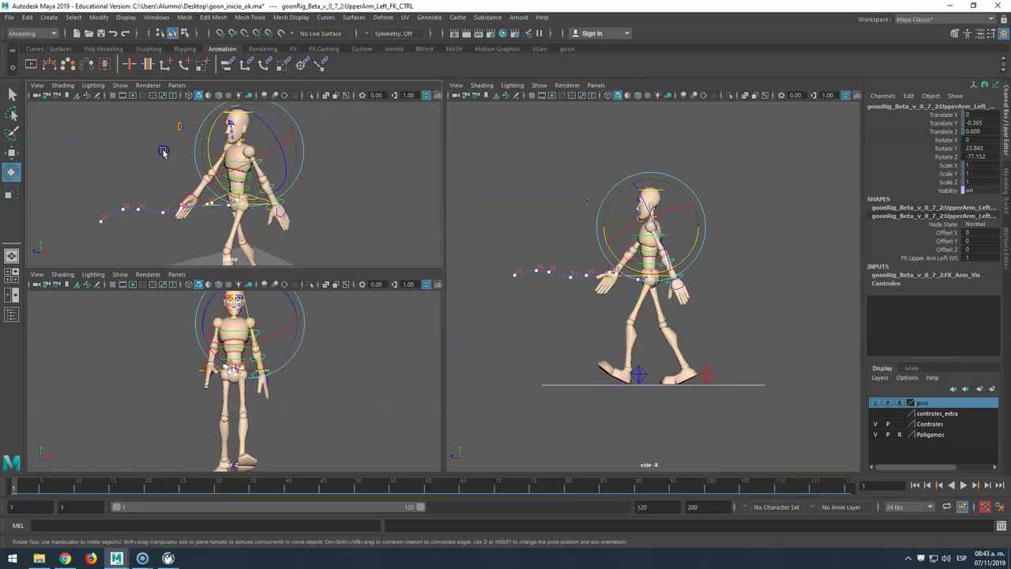
pyautogui.click(201, 152)
pyautogui.click(215, 154)
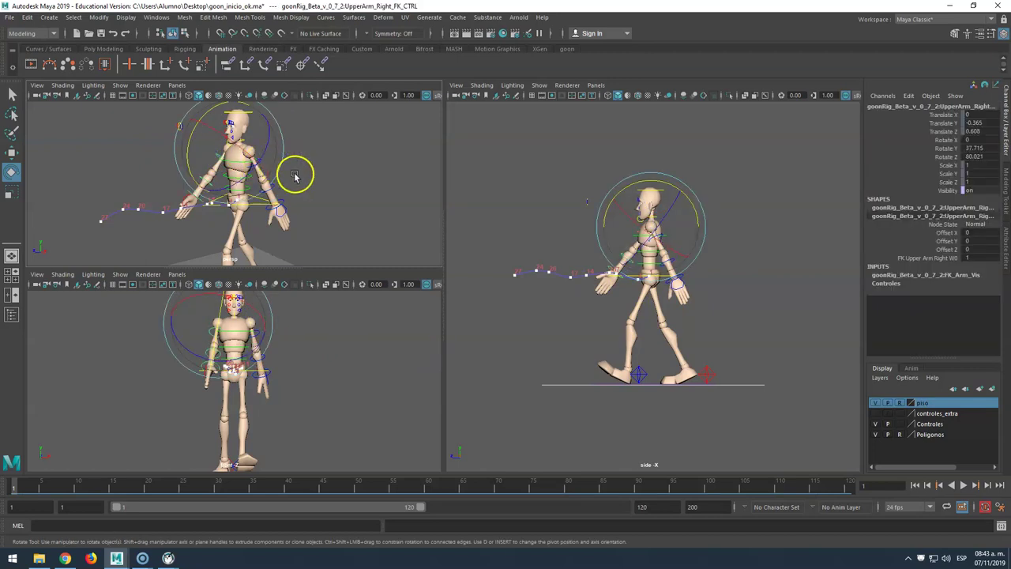
# Select both upper arm controls and key their rotation at frame 1.
pyautogui.press('q')
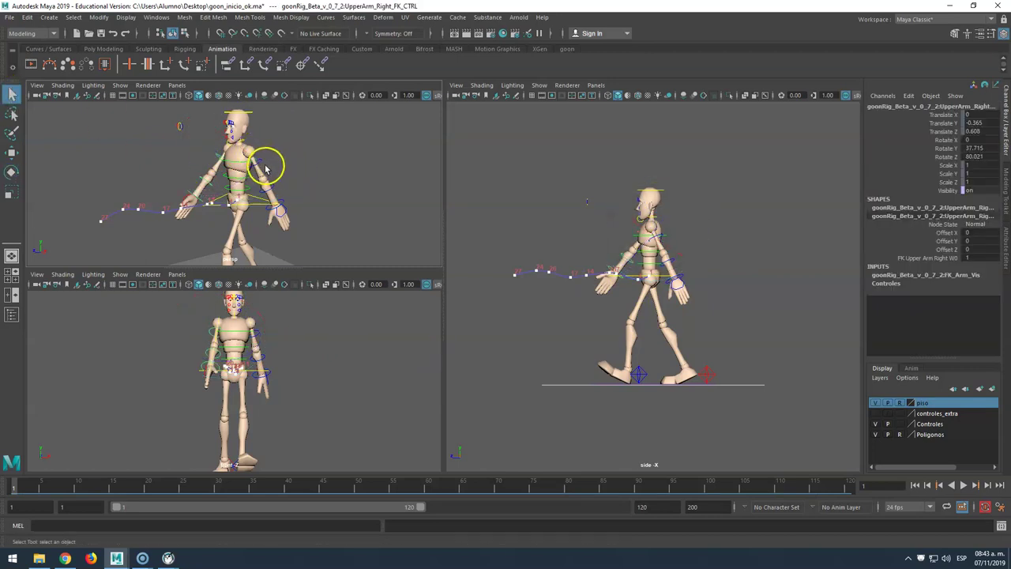
pyautogui.click(259, 163)
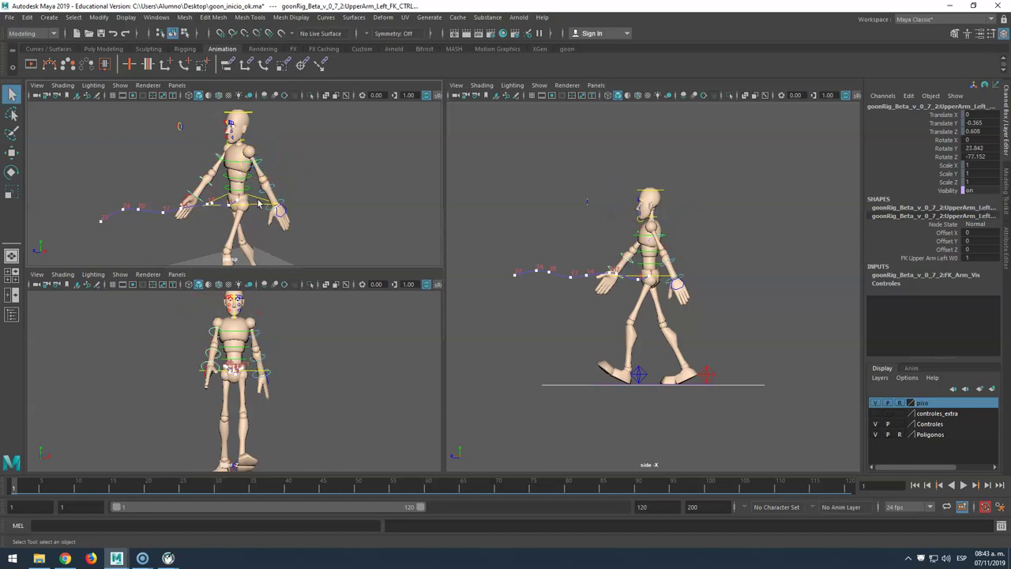
pyautogui.moveTo(40, 492); pyautogui.dragTo(14, 494)
pyautogui.hotkey('shift', 'e')
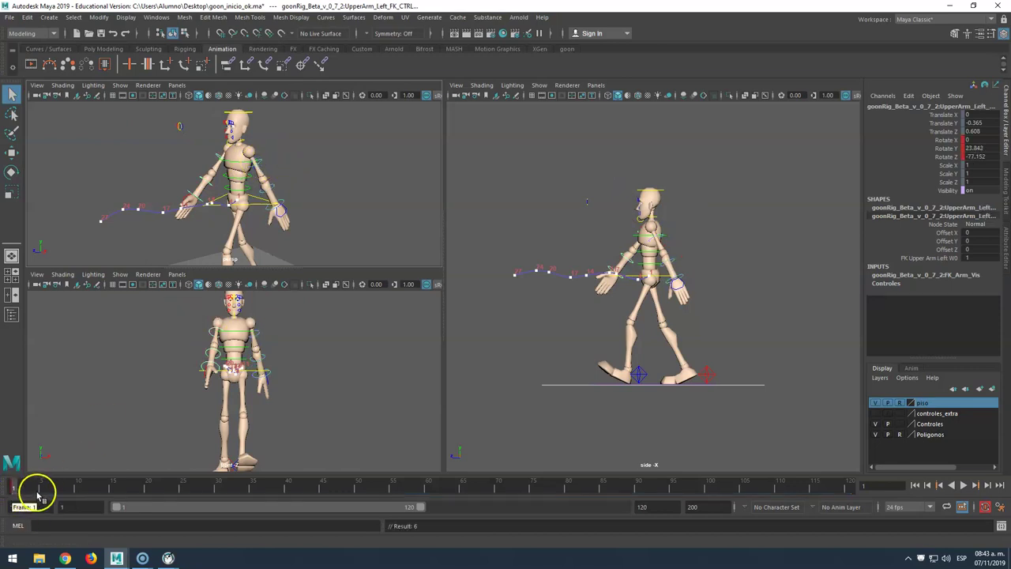
# Bend the elbows by rotating the left lower arm to about -14.915 and the right lower arm to about 11.437 in Rotate Y.
pyautogui.click(716, 273)
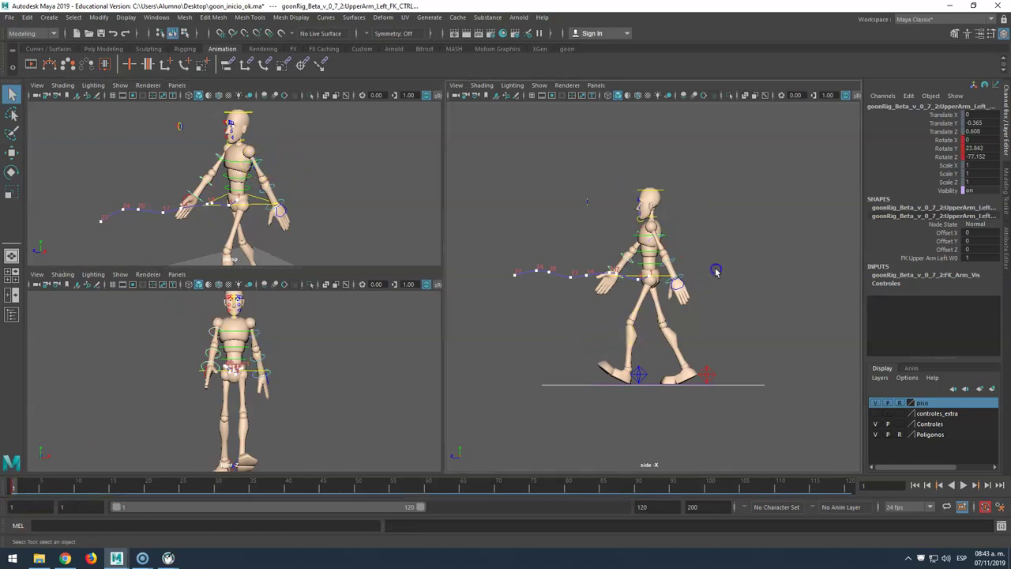
pyautogui.click(671, 263)
pyautogui.press('e')
pyautogui.moveTo(688, 255); pyautogui.dragTo(706, 275)
pyautogui.click(637, 269)
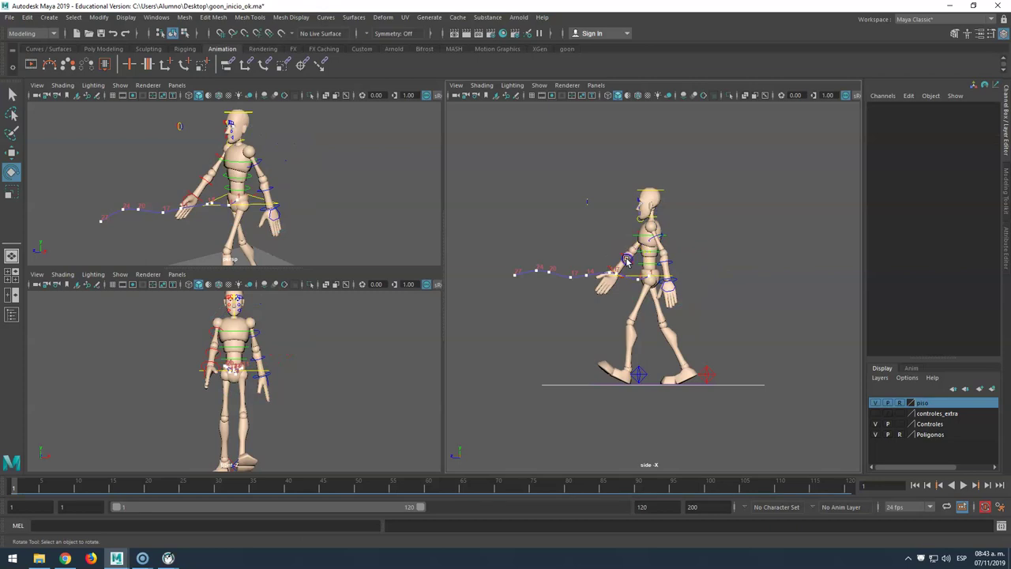
pyautogui.click(626, 260)
pyautogui.moveTo(621, 282); pyautogui.dragTo(584, 236)
pyautogui.click(551, 235)
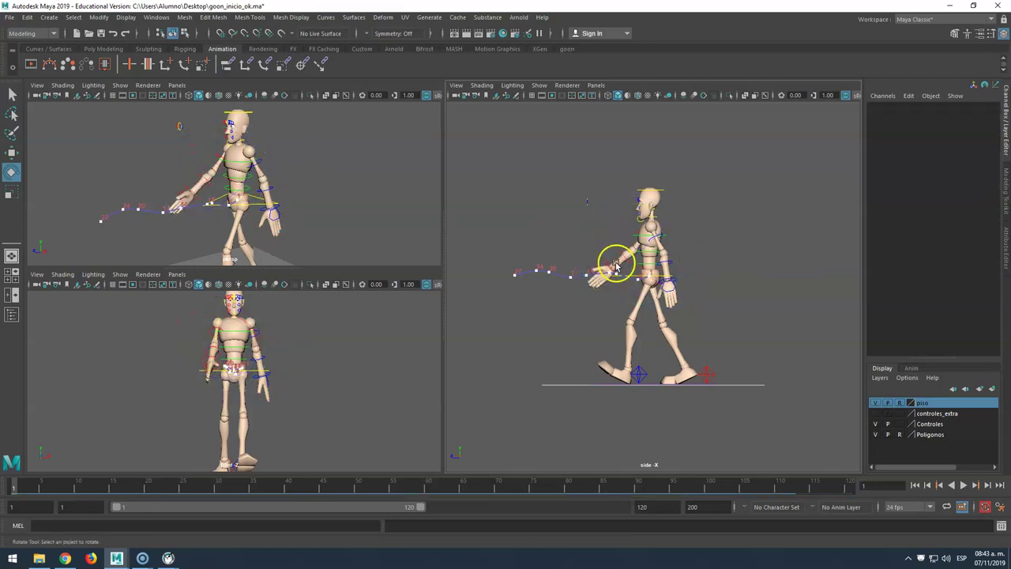
# Select both lower arm controls and key their rotation at frame 1.
pyautogui.click(621, 251)
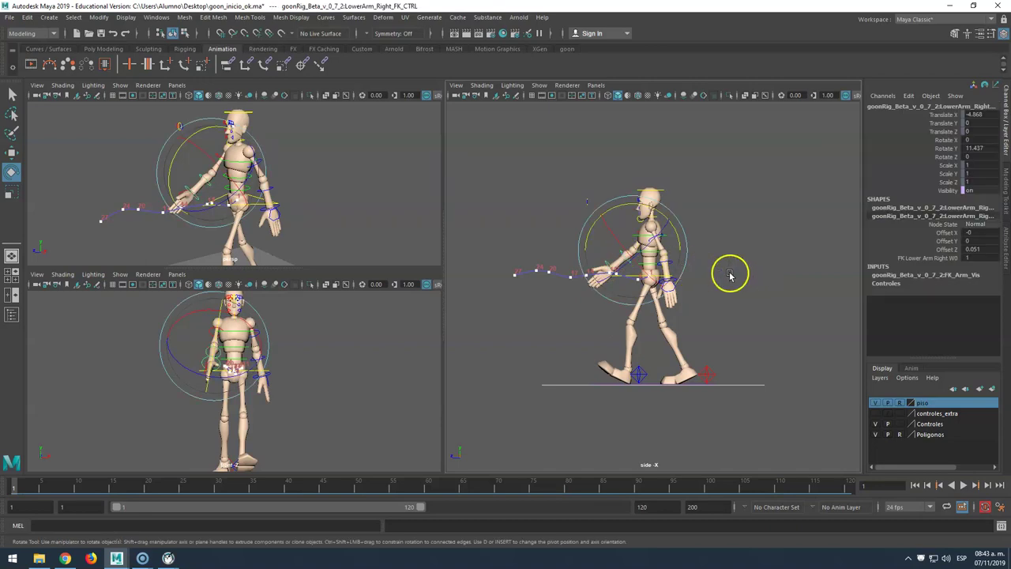
pyautogui.press('q')
pyautogui.click(673, 267)
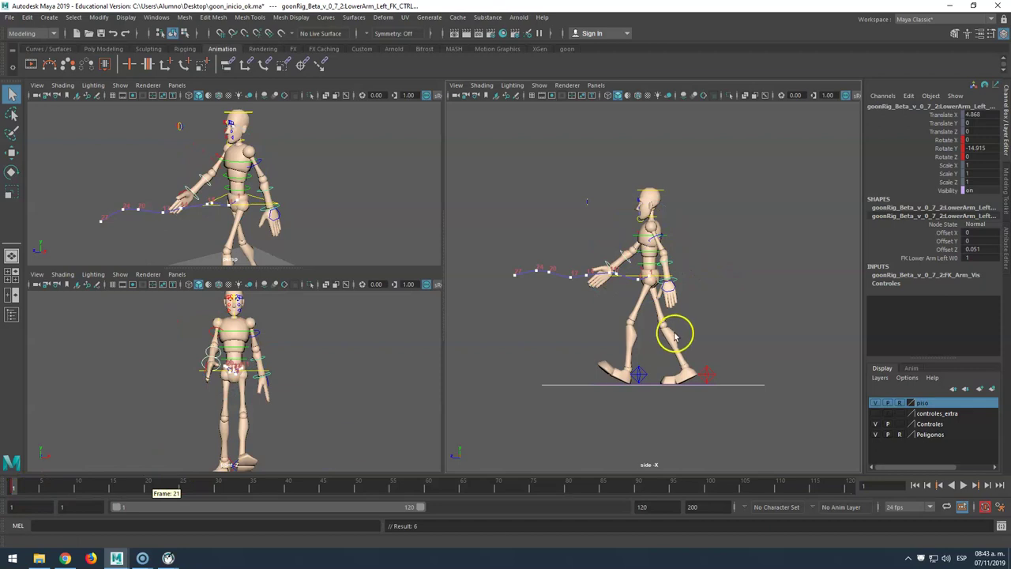
# Rotate the left hand FK control to about 6.755 in Rotate Y and key its rotation at frame 1.
pyautogui.click(678, 283)
pyautogui.click(676, 283)
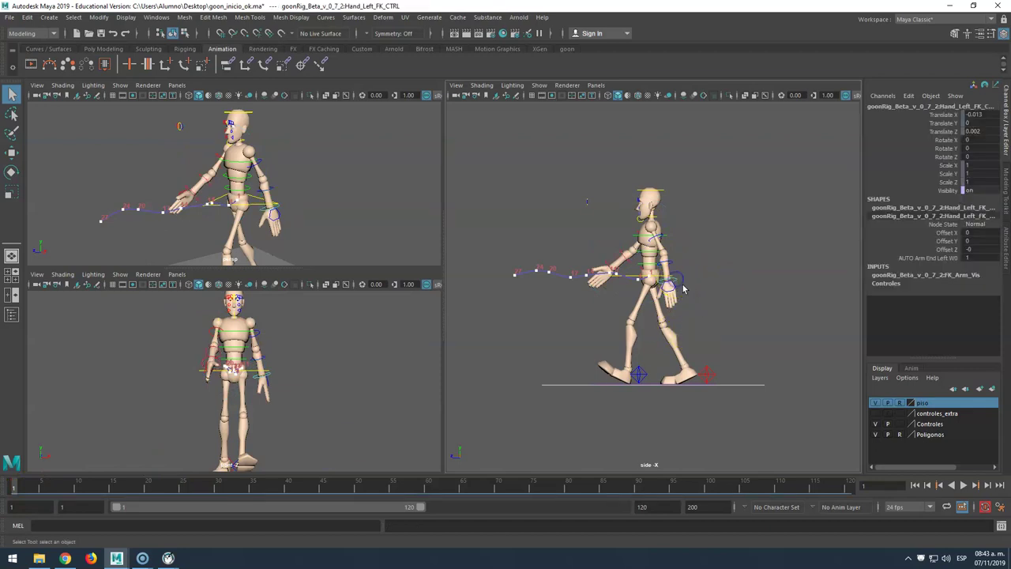
pyautogui.press('e')
pyautogui.moveTo(706, 307); pyautogui.dragTo(711, 299)
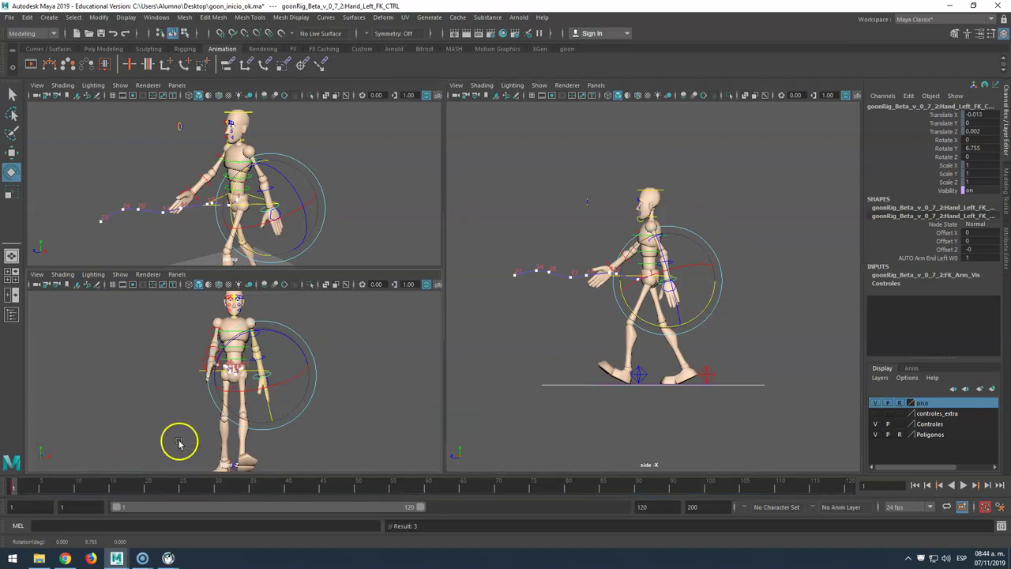
# Select the right hand FK control and rotate it to about 12.308 in Rotate Y at frame 1.
pyautogui.click(506, 350)
pyautogui.keyDown('alt'); pyautogui.moveTo(135, 196); pyautogui.dragTo(205, 222); pyautogui.keyUp('alt')
pyautogui.press('q')
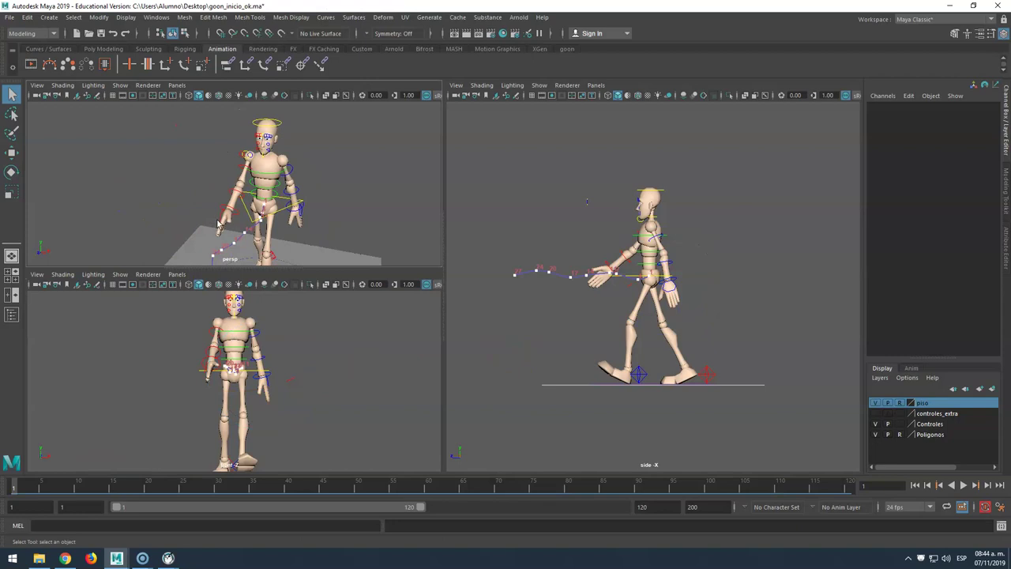
pyautogui.click(221, 220)
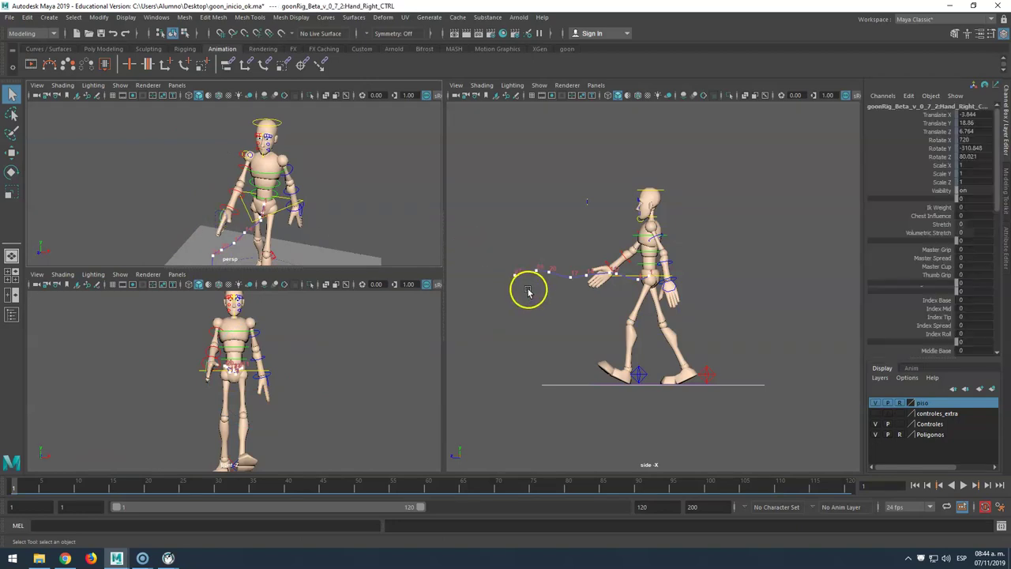
pyautogui.press('e')
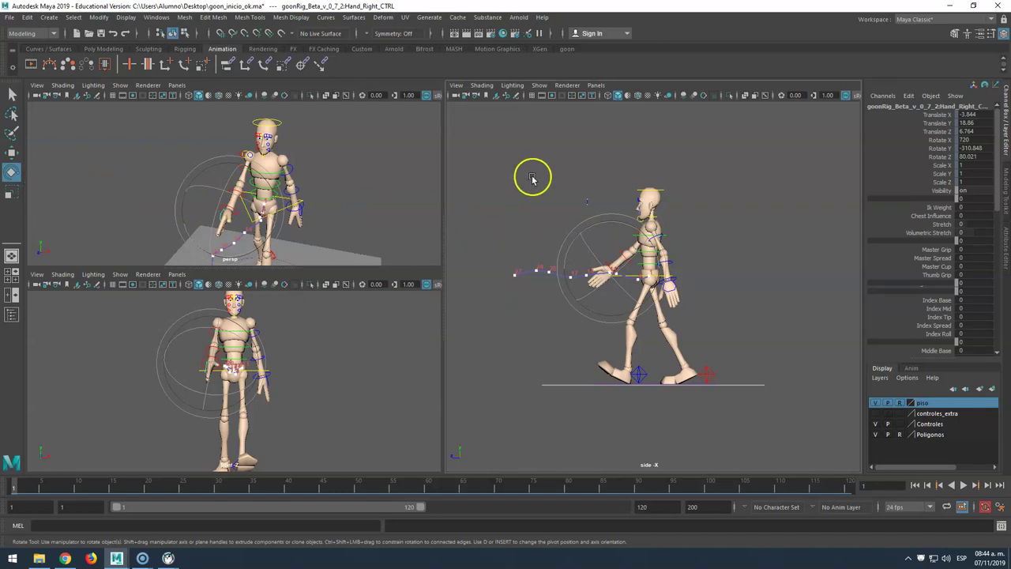
pyautogui.click(521, 233)
pyautogui.click(232, 212)
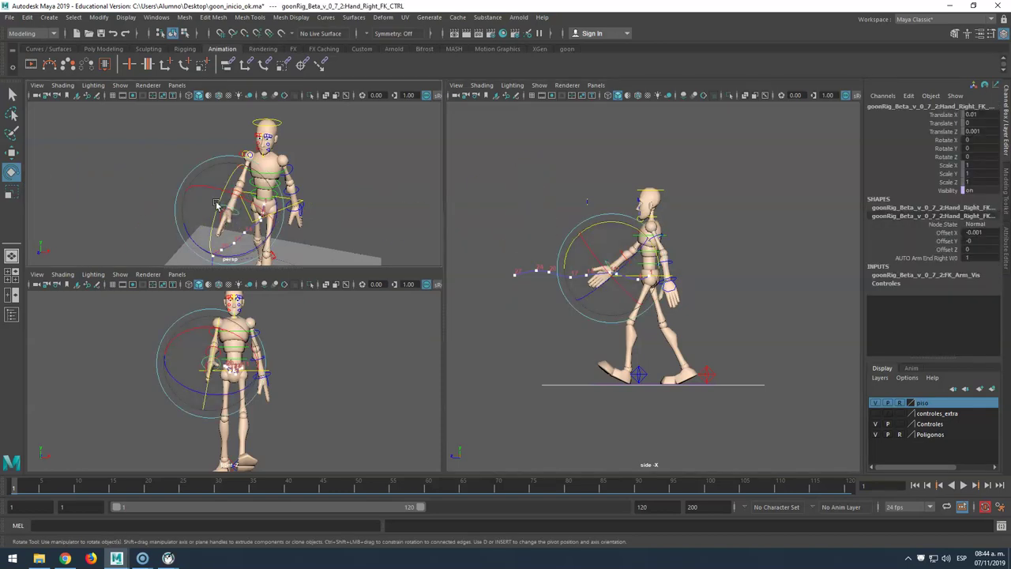
pyautogui.moveTo(219, 205); pyautogui.dragTo(220, 190)
# Curl the left hand's fingers by setting its Master Grip to about 79.4 and Thumb Grip to about 34.2.
pyautogui.click(677, 255)
pyautogui.click(672, 288)
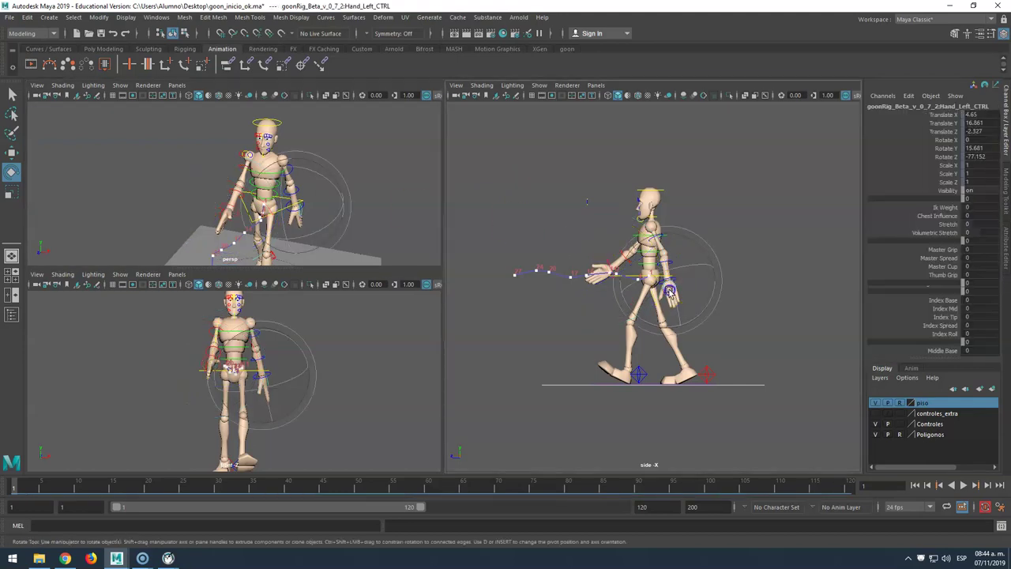
pyautogui.click(936, 267)
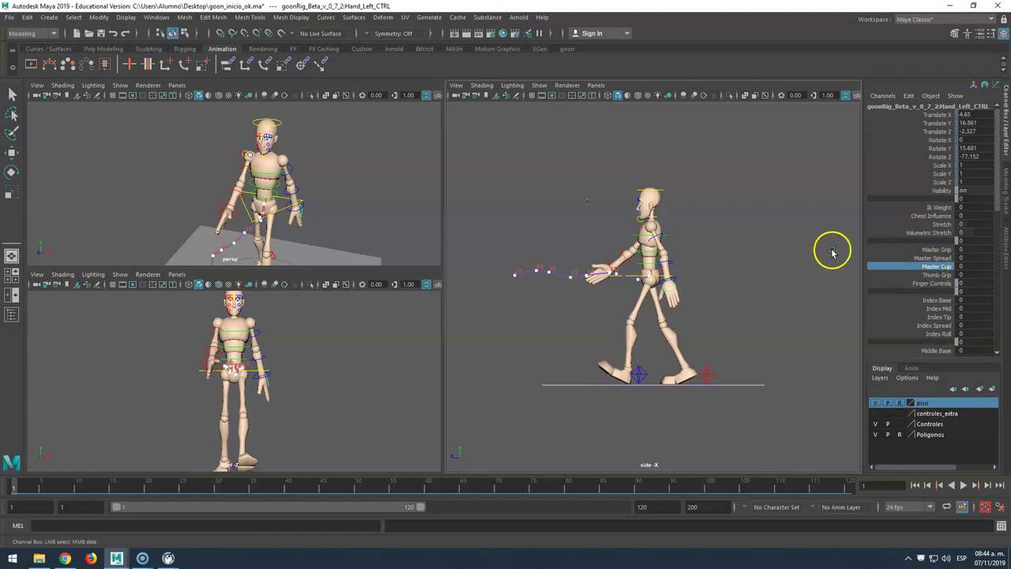
pyautogui.click(932, 250)
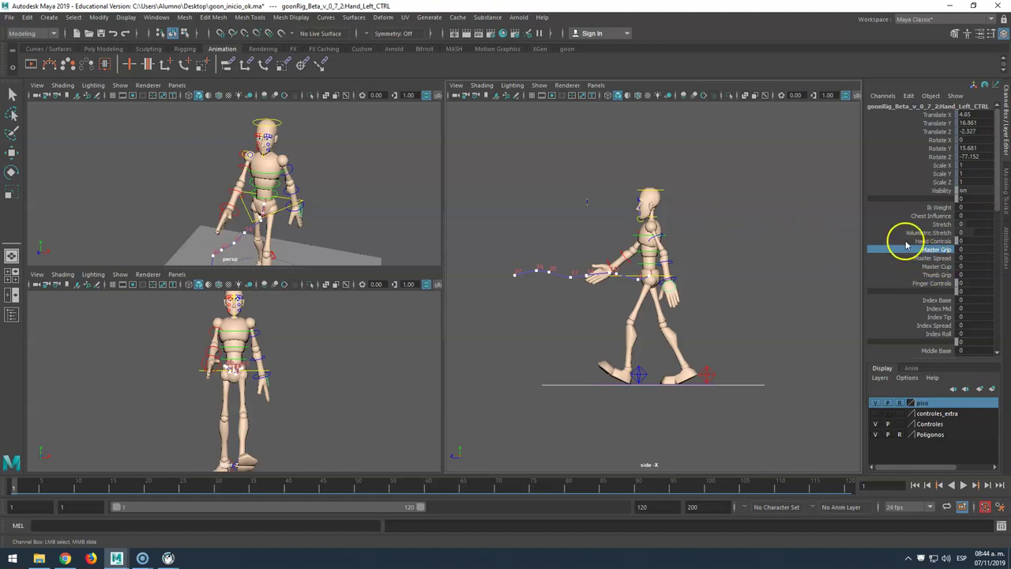
pyautogui.moveTo(725, 230); pyautogui.dragTo(749, 224, button='middle')
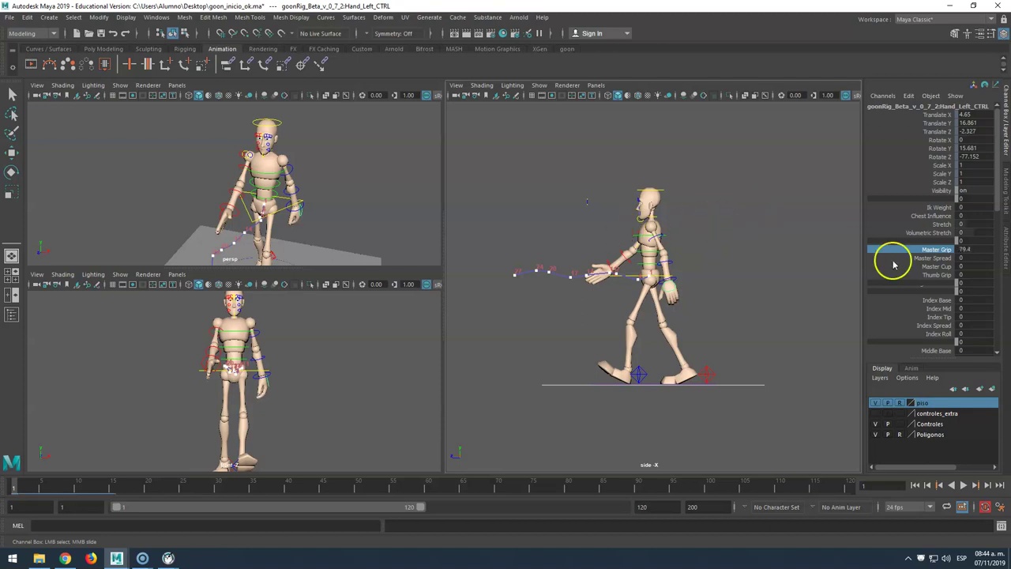
pyautogui.click(936, 274)
pyautogui.moveTo(670, 280); pyautogui.dragTo(785, 249, button='middle')
# Curl the right hand's fingers by setting its Master Grip to about 82.1 and Thumb Grip to about 37.9.
pyautogui.click(740, 246)
pyautogui.click(226, 214)
pyautogui.press('e')
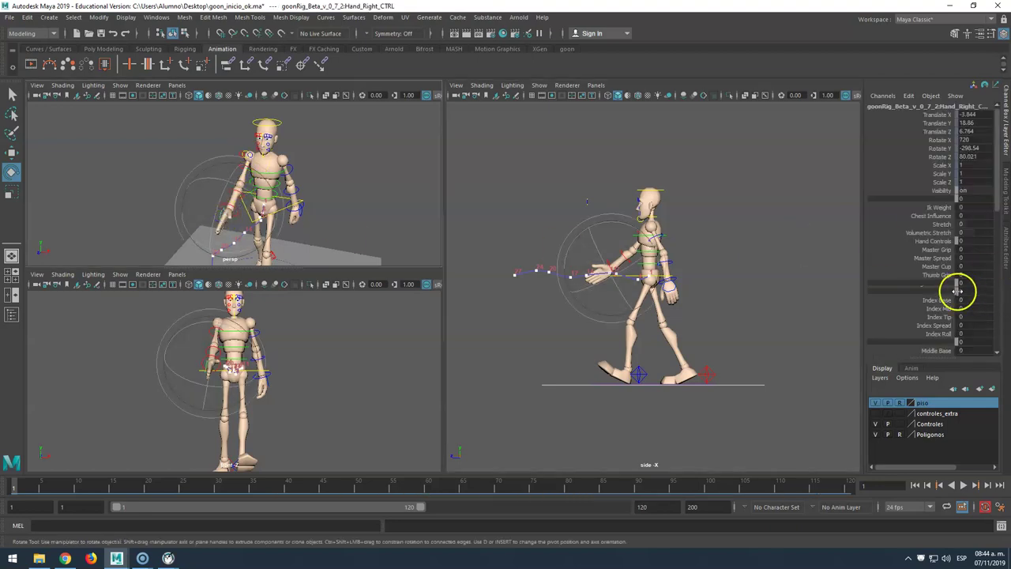
pyautogui.click(944, 274)
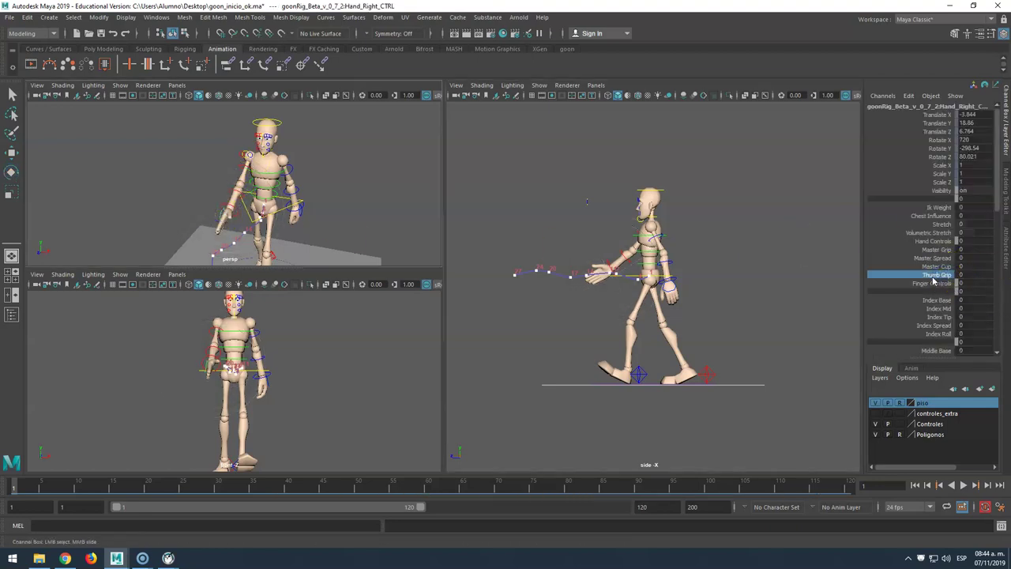
pyautogui.click(937, 250)
pyautogui.moveTo(682, 176); pyautogui.dragTo(770, 176, button='middle')
pyautogui.click(922, 250)
pyautogui.moveTo(699, 176); pyautogui.dragTo(785, 214, button='middle')
pyautogui.click(961, 282)
pyautogui.moveTo(726, 201); pyautogui.dragTo(726, 201, button='middle')
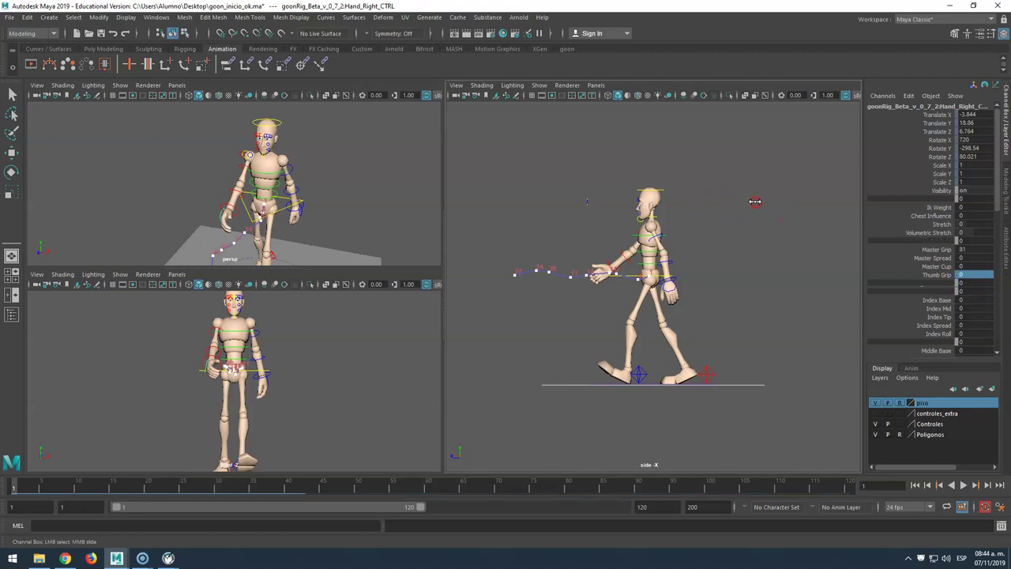
pyautogui.click(933, 274)
pyautogui.moveTo(722, 218); pyautogui.dragTo(713, 202, button='middle')
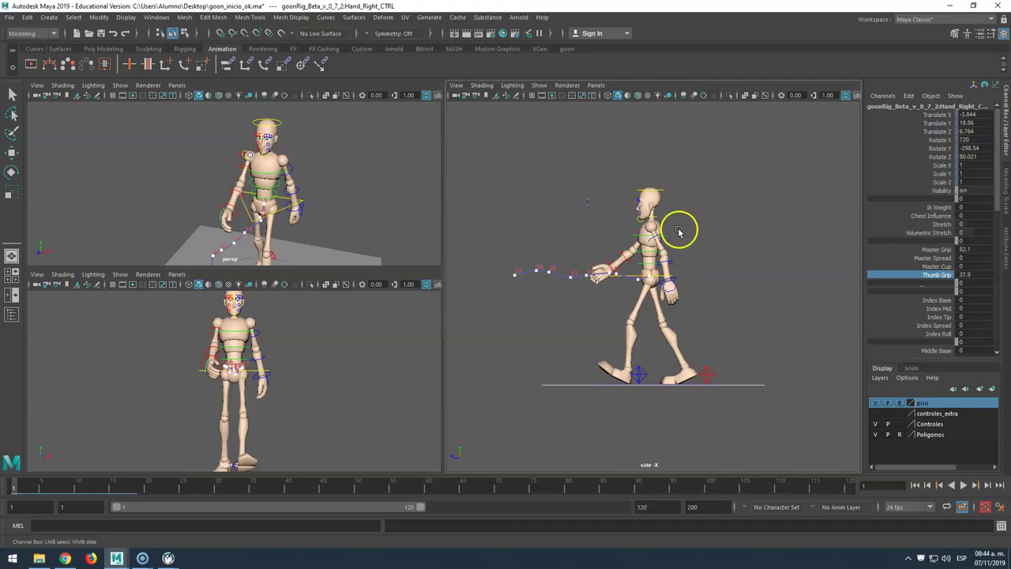
# Rotate the right upper arm control so the forward arm swings slightly lower and closer to the body.
pyautogui.click(273, 158)
pyautogui.click(239, 165)
pyautogui.moveTo(237, 154); pyautogui.dragTo(240, 167)
pyautogui.click(757, 271)
pyautogui.click(587, 293)
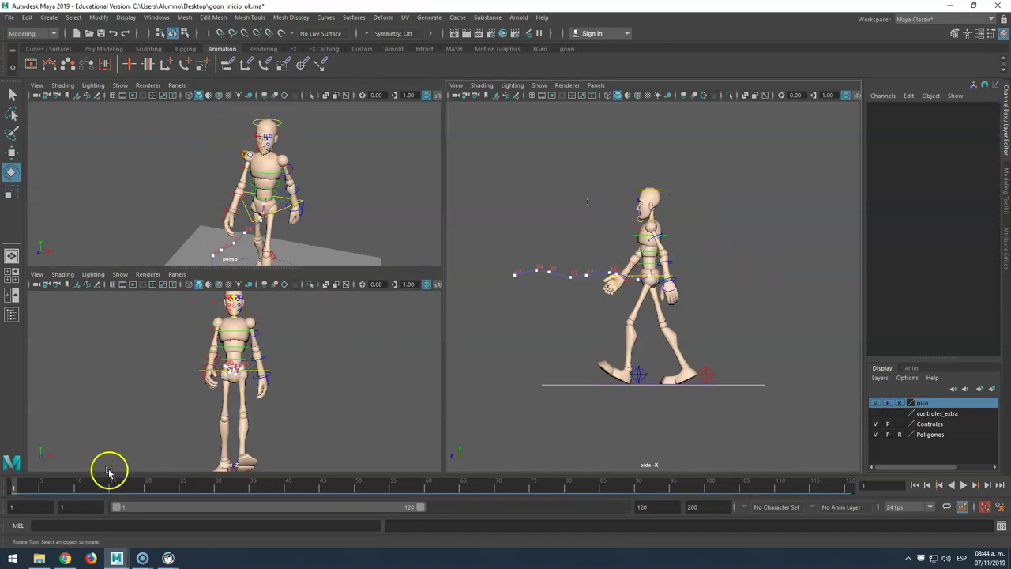
# Key both hand controls with their finger grips and key the rotation of both hand FK controls at frame 1.
pyautogui.scroll(2, 717, 298)
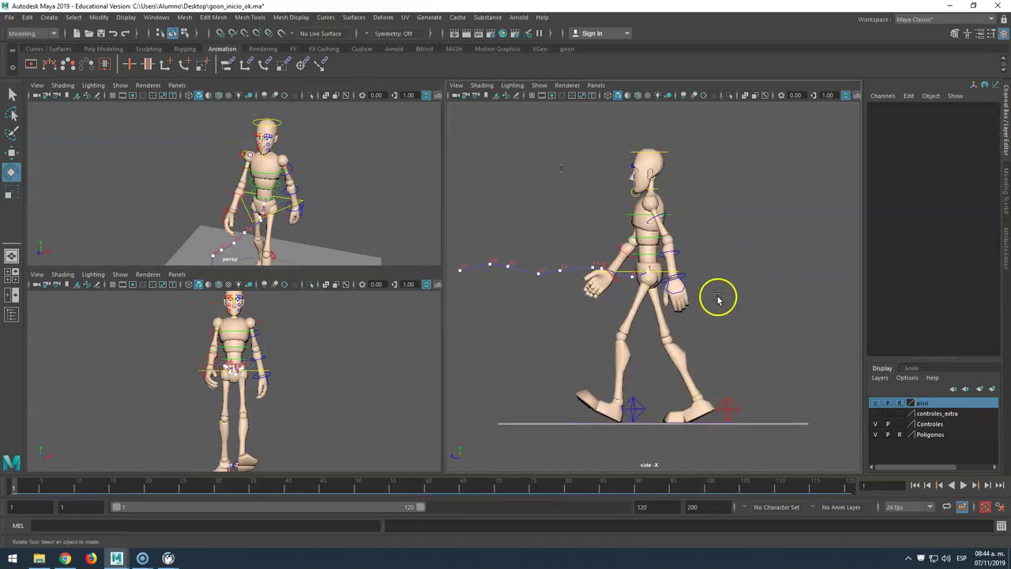
pyautogui.click(684, 297)
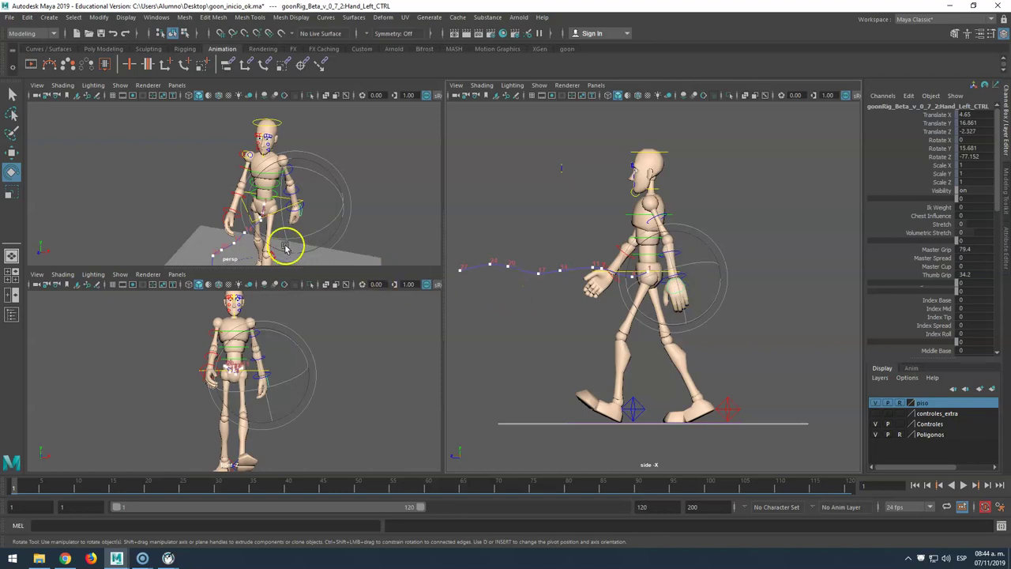
pyautogui.click(216, 219)
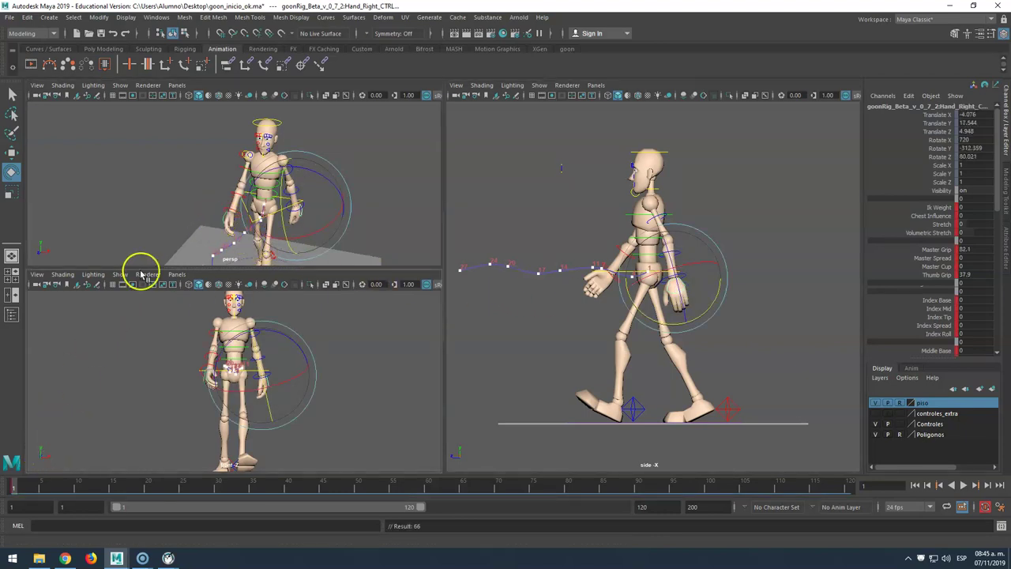
pyautogui.click(162, 192)
pyautogui.click(305, 207)
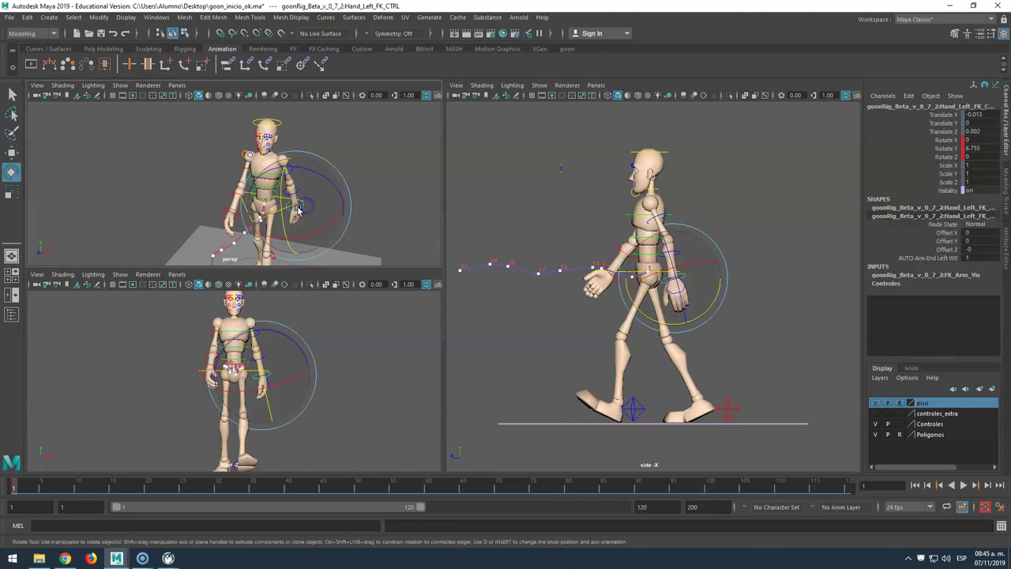
pyautogui.click(225, 208)
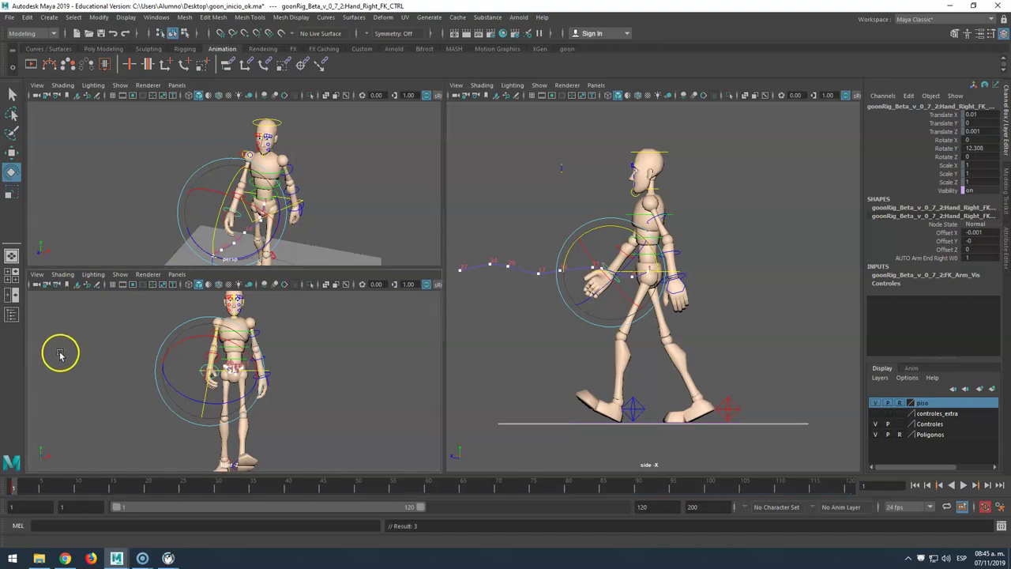
pyautogui.click(351, 176)
# Select the left and right lower arm FK controls and key their rotation again at frame 1.
pyautogui.click(298, 192)
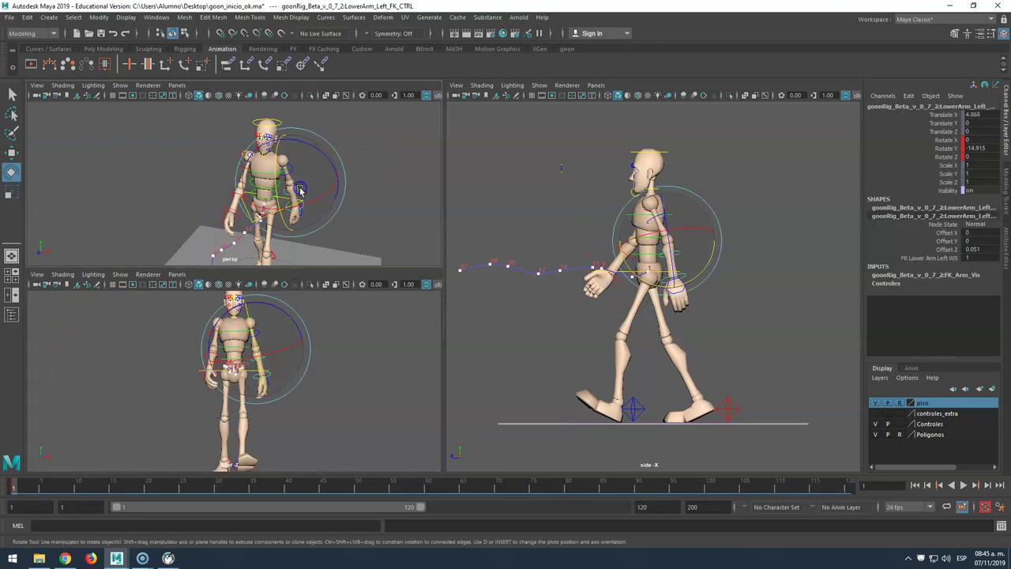
pyautogui.click(240, 187)
pyautogui.click(233, 194)
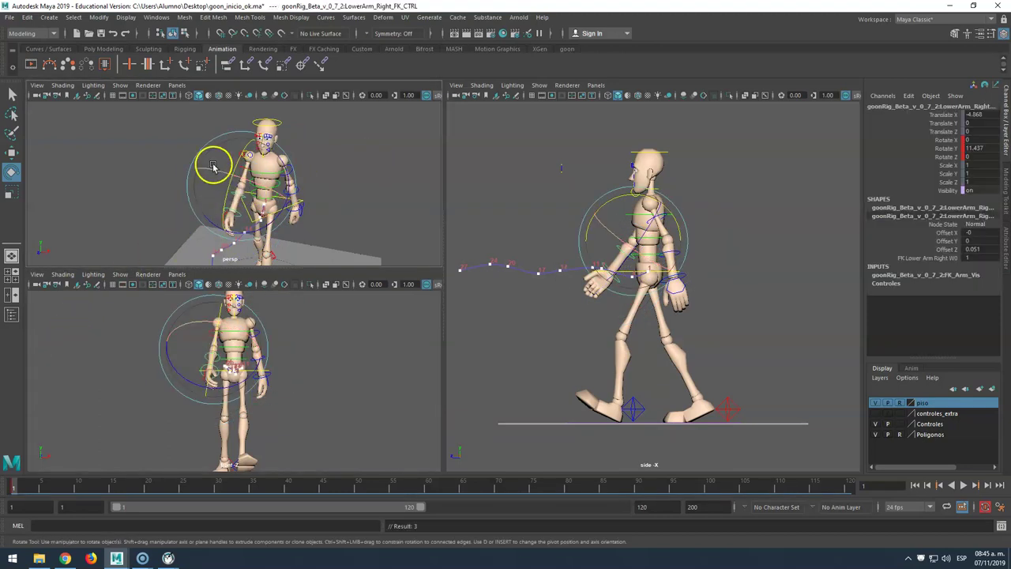
pyautogui.click(298, 168)
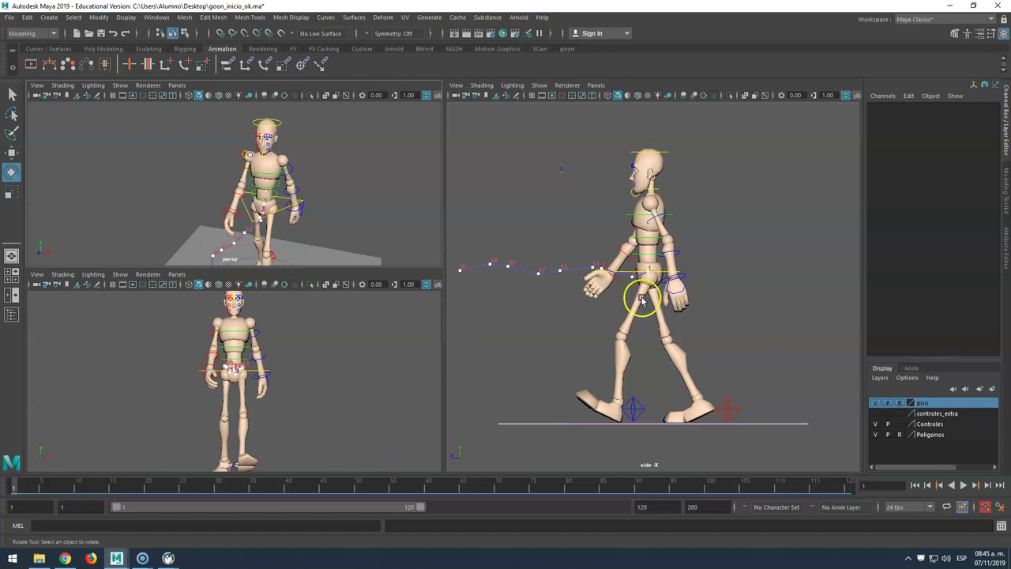
# Check the foot contacts along the walk and set the right foot IK control's Translate Y to 0 at frame 14.
pyautogui.click(644, 407)
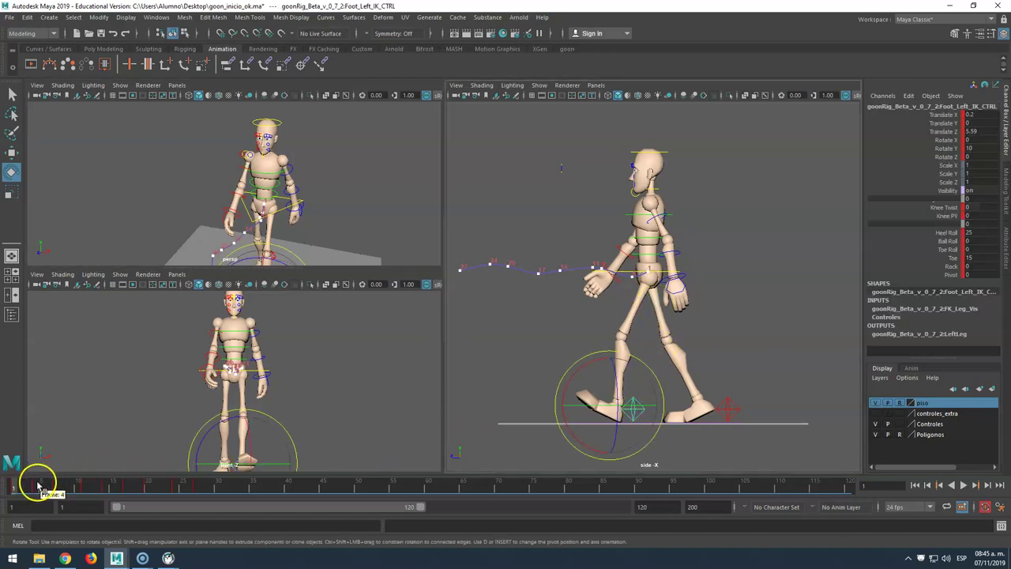
pyautogui.click(34, 488)
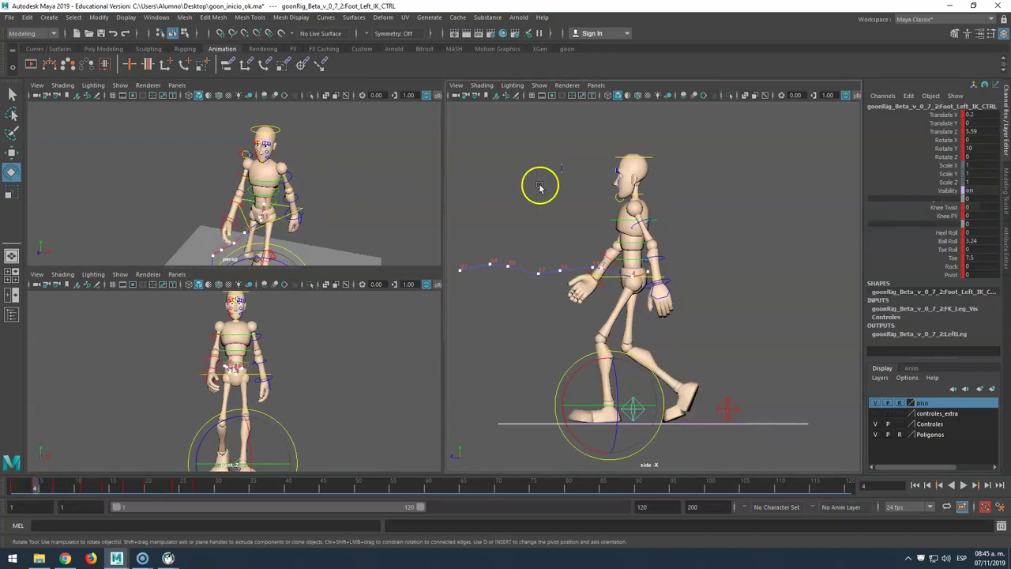
pyautogui.moveTo(35, 487); pyautogui.dragTo(126, 491)
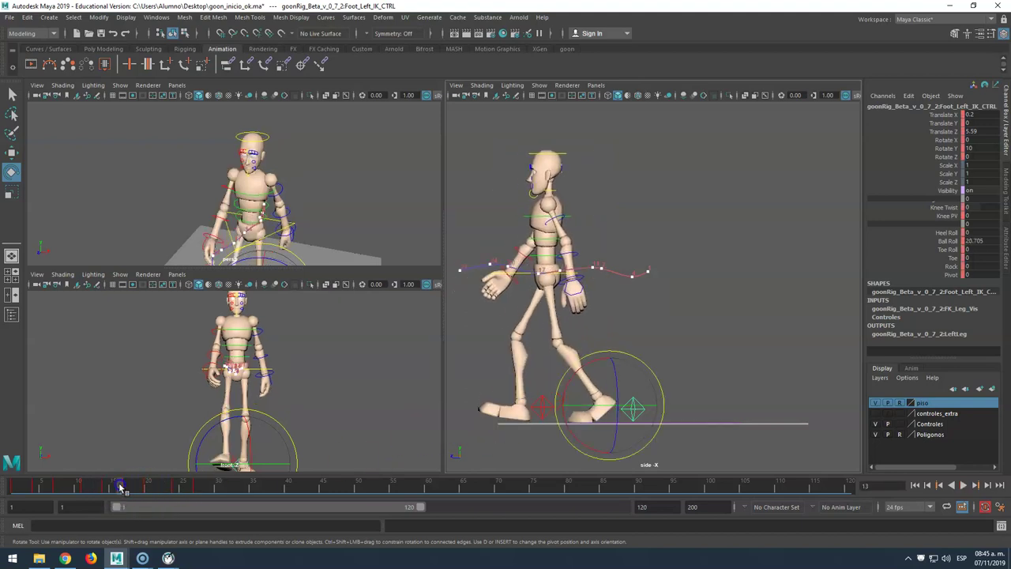
pyautogui.click(534, 408)
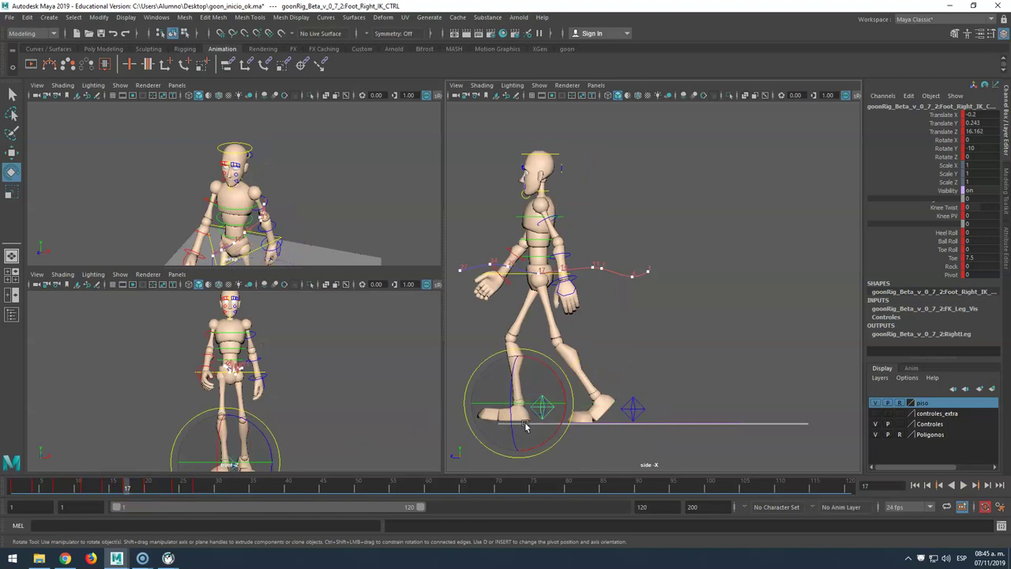
pyautogui.moveTo(150, 487); pyautogui.dragTo(111, 488)
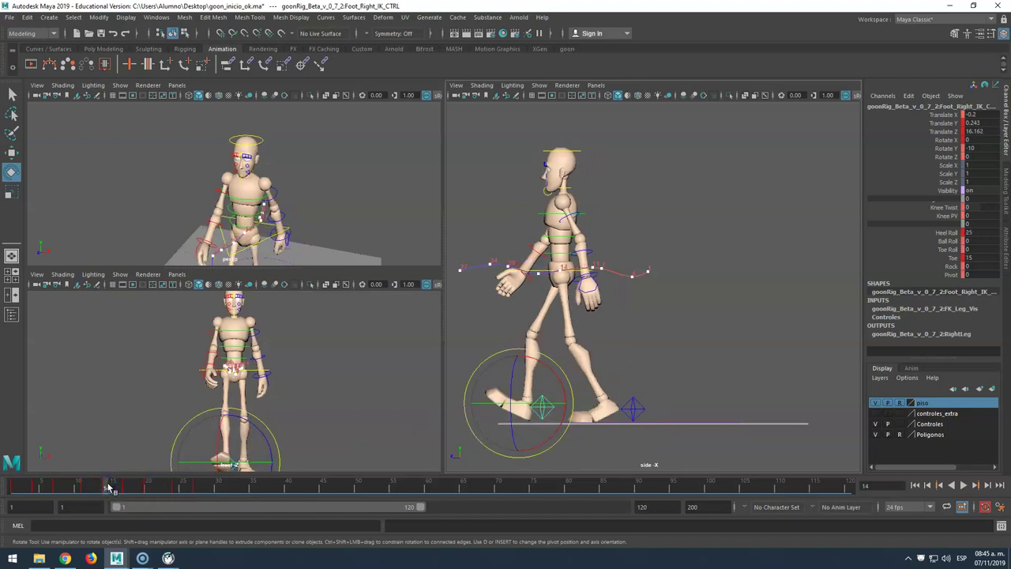
pyautogui.doubleClick(978, 122)
pyautogui.write('0')
pyautogui.press('Return')
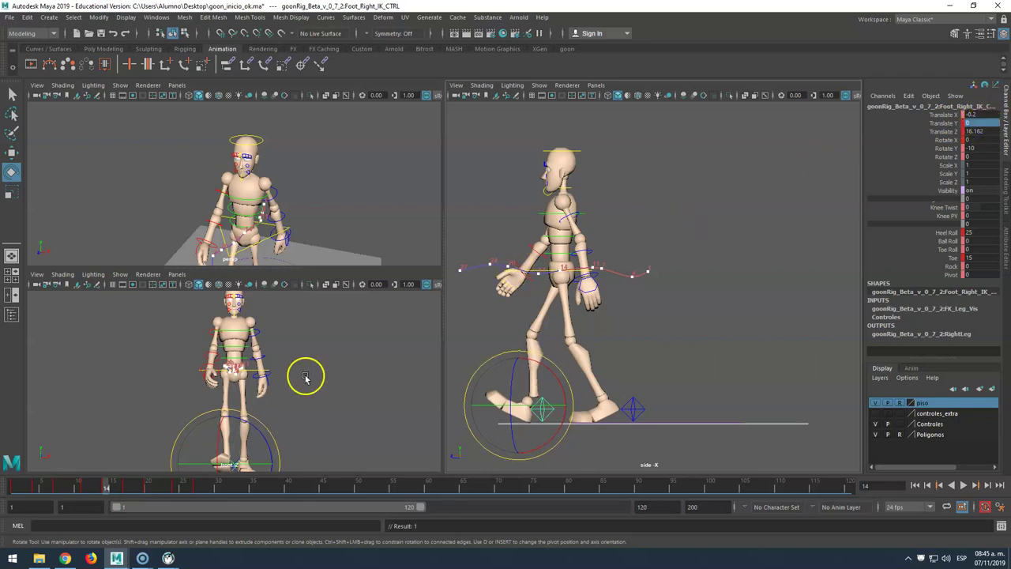
# Set the right foot IK control's Translate Y to 0 at frames 17, 20 and 24.
pyautogui.click(124, 490)
pyautogui.click(972, 122)
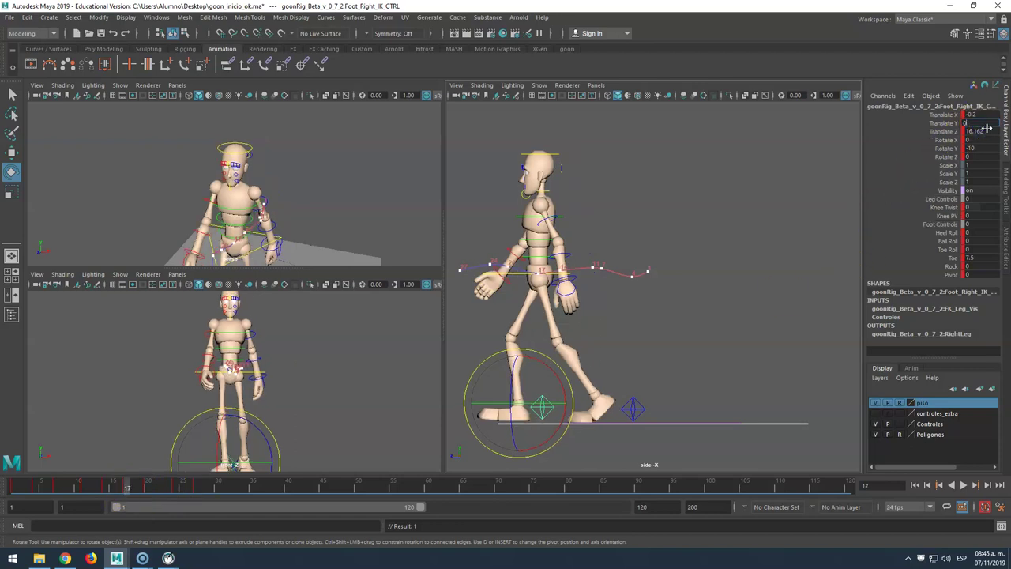
pyautogui.press('Return')
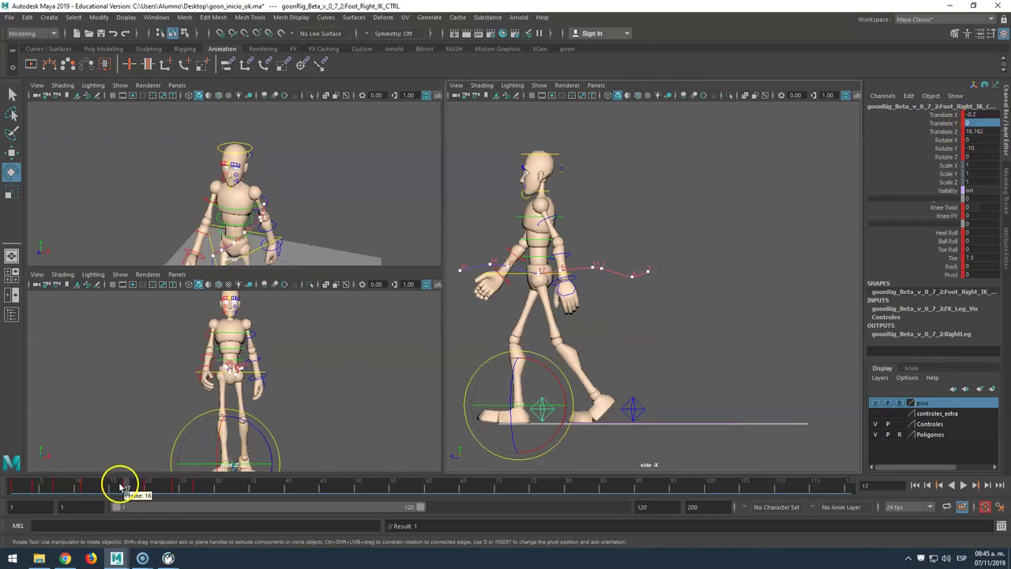
pyautogui.hotkey('alt', 'v')
pyautogui.moveTo(107, 483); pyautogui.dragTo(149, 482)
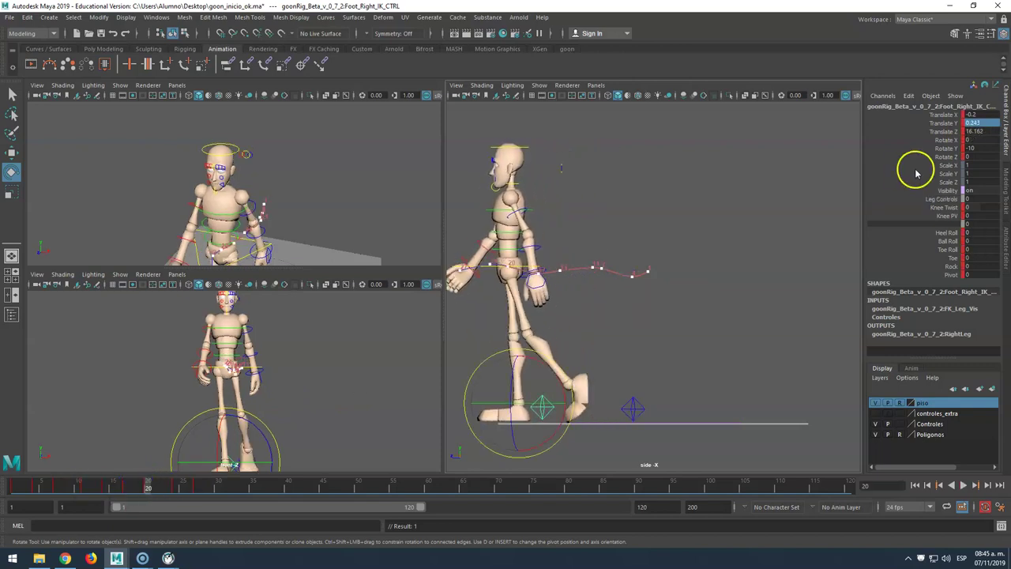
pyautogui.press('Return')
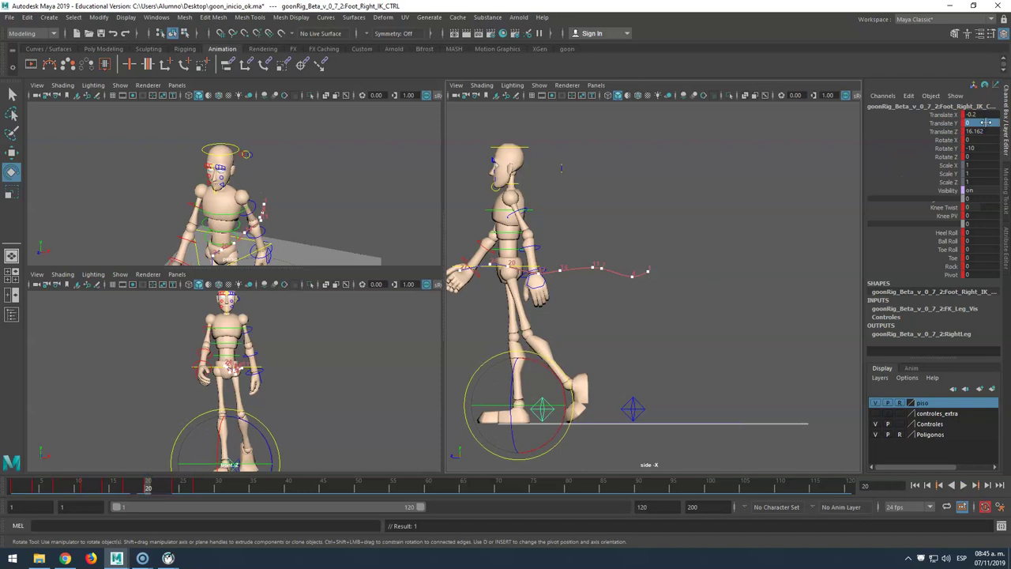
pyautogui.click(175, 486)
pyautogui.click(958, 145)
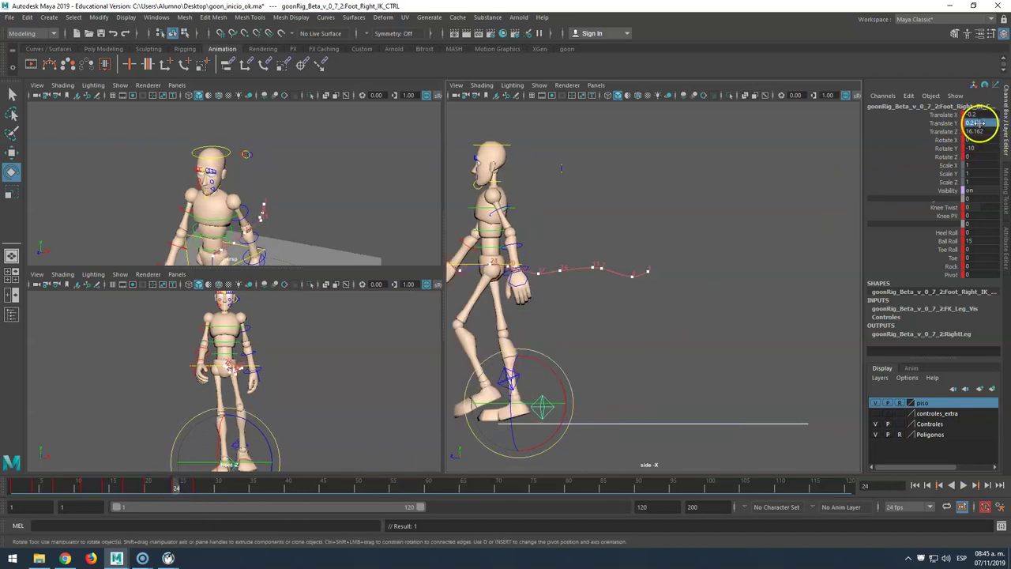
pyautogui.press('Return')
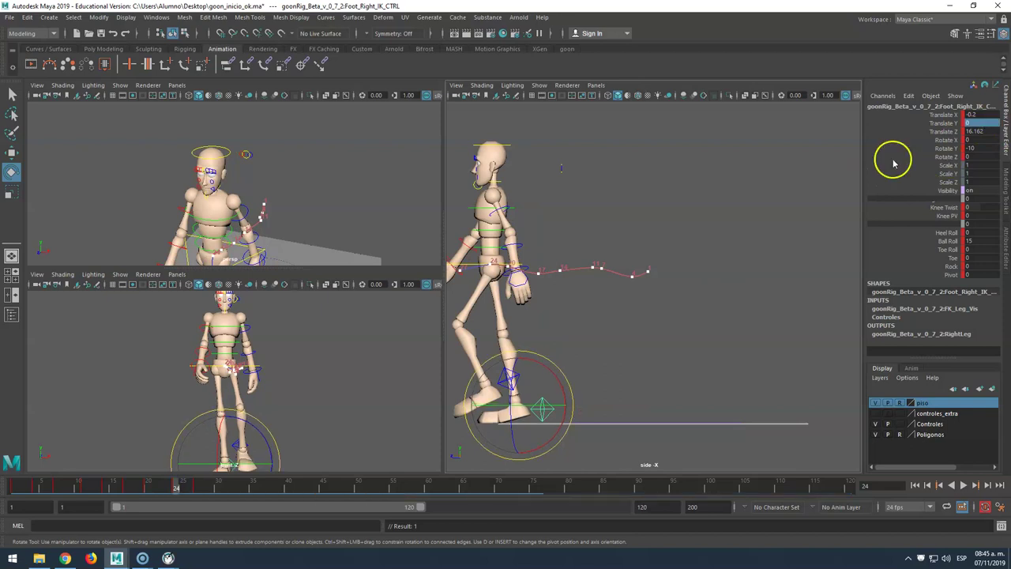
# Raise the center root FK control slightly at frame 4, bringing its Translate Y to about -0.461.
pyautogui.moveTo(188, 480); pyautogui.dragTo(35, 482)
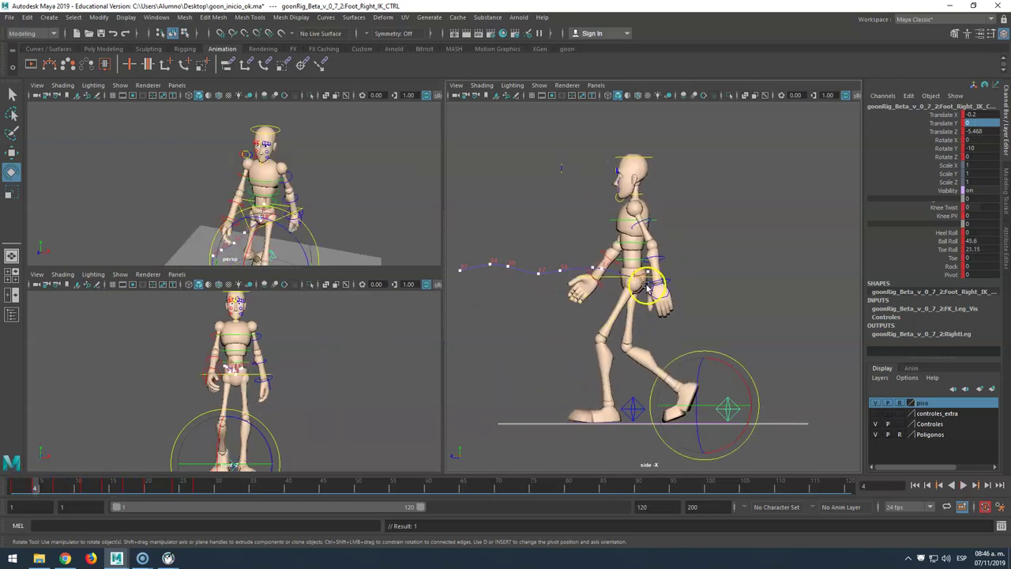
pyautogui.press('w')
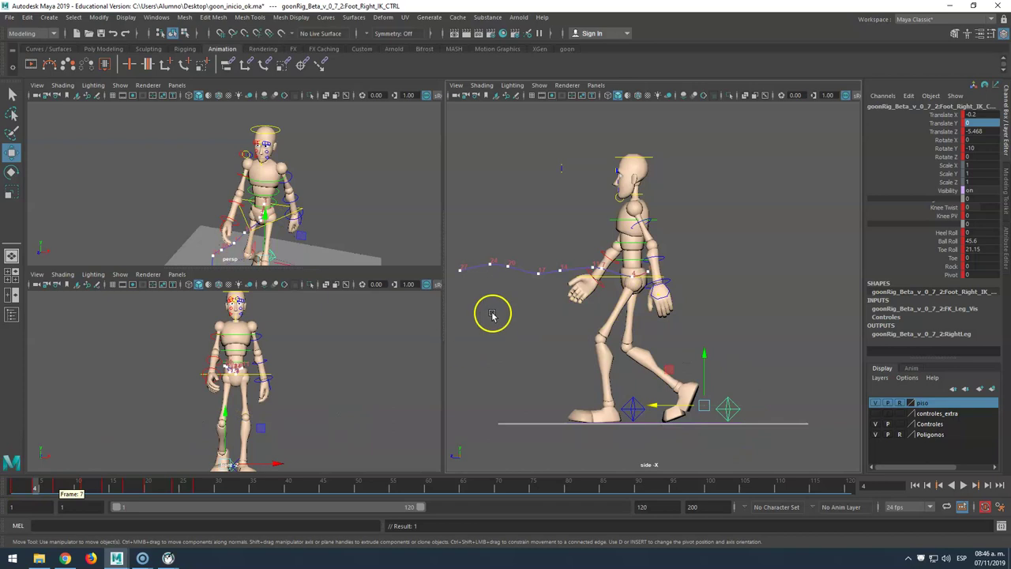
pyautogui.click(636, 278)
pyautogui.moveTo(633, 248); pyautogui.dragTo(633, 239)
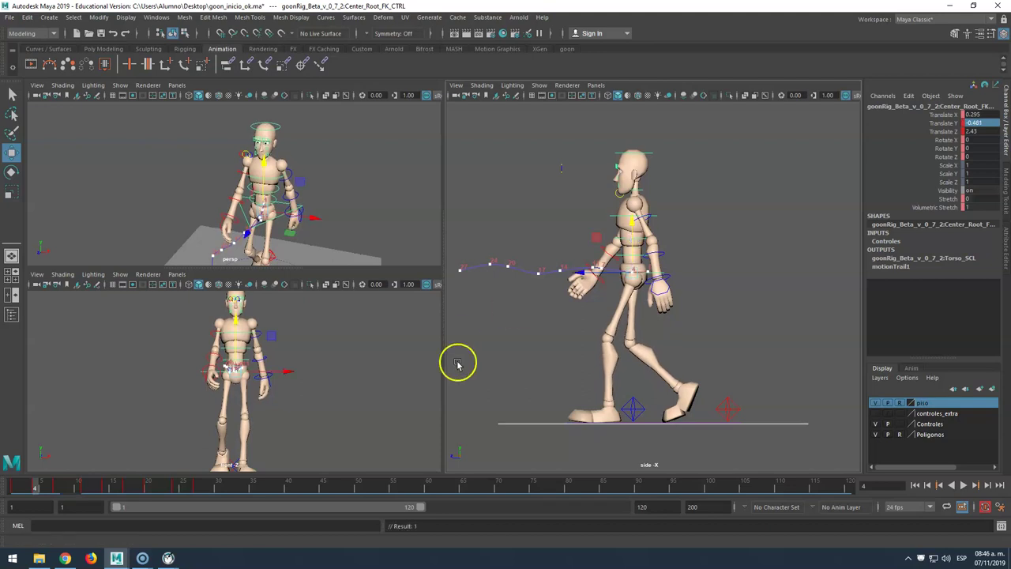
# Check the hip height through the walk and lower the center root FK control slightly at frame 20.
pyautogui.moveTo(79, 484); pyautogui.dragTo(177, 504)
pyautogui.click(521, 404)
pyautogui.moveTo(110, 487); pyautogui.dragTo(150, 487)
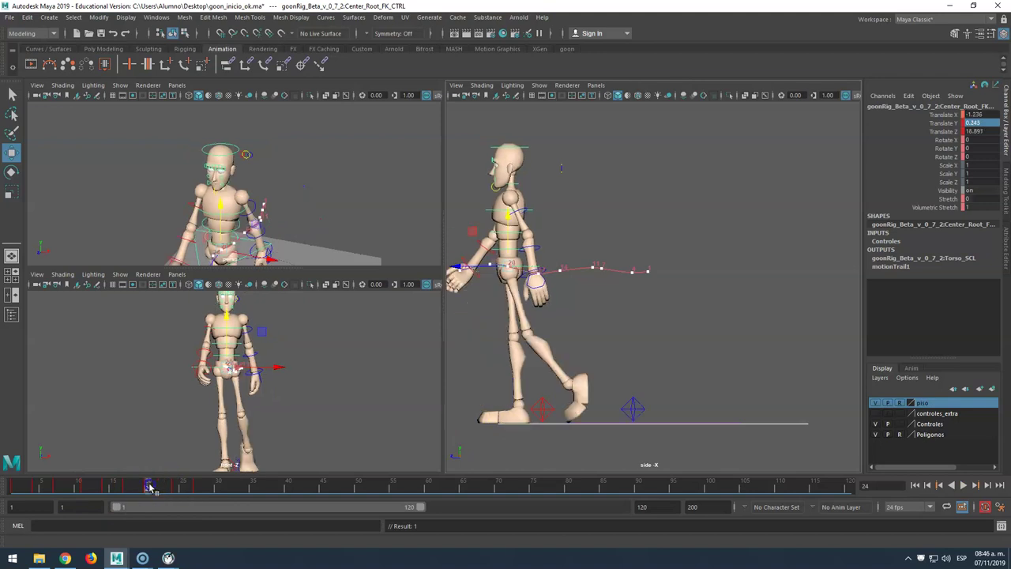
pyautogui.click(480, 320)
pyautogui.moveTo(508, 219); pyautogui.dragTo(510, 221)
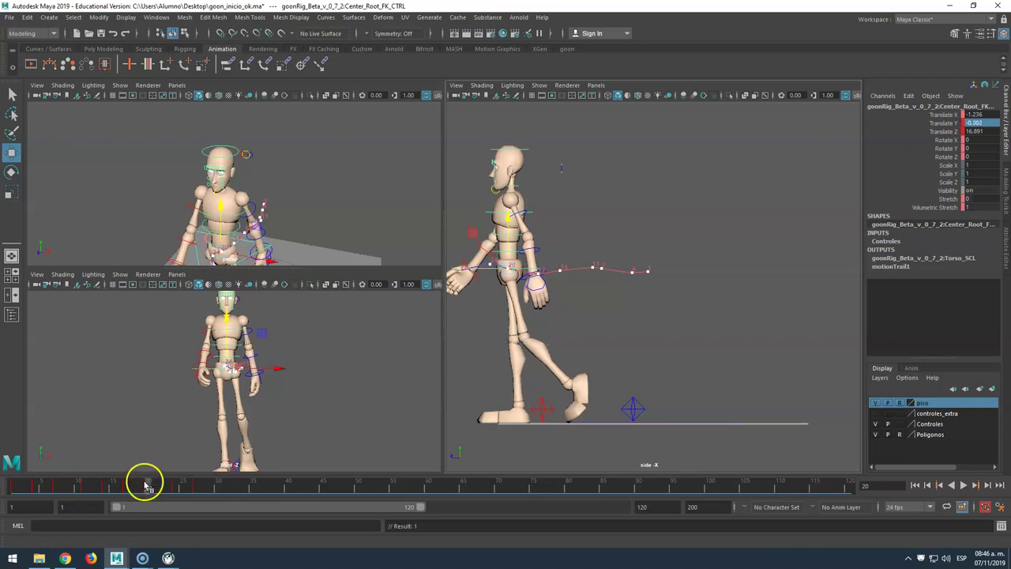
# Lower the center root FK control slightly at frame 24 and review the walk back to frame 1.
pyautogui.click(176, 485)
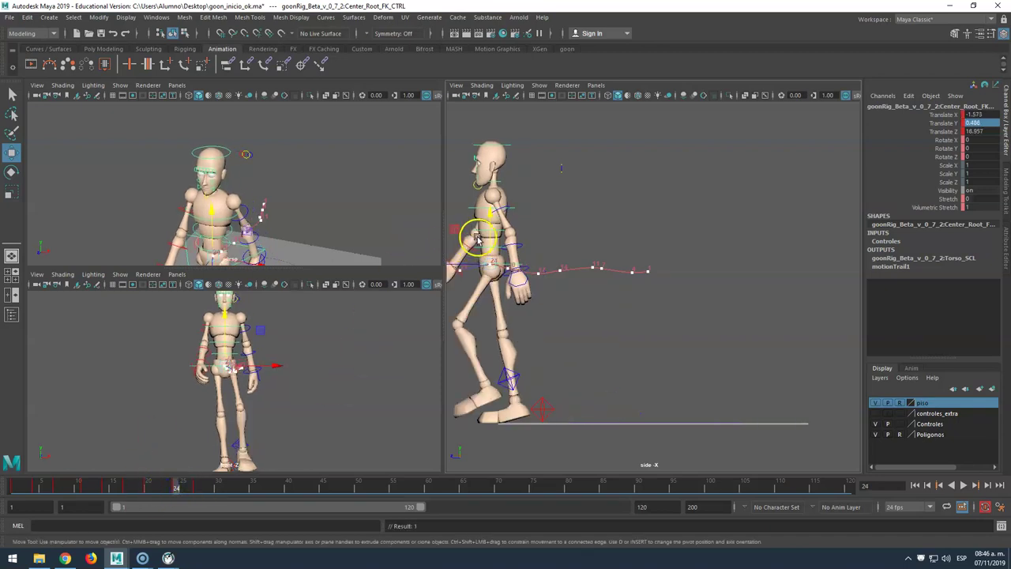
pyautogui.moveTo(488, 230); pyautogui.dragTo(490, 234)
pyautogui.click(179, 486)
pyautogui.moveTo(180, 487); pyautogui.dragTo(14, 523)
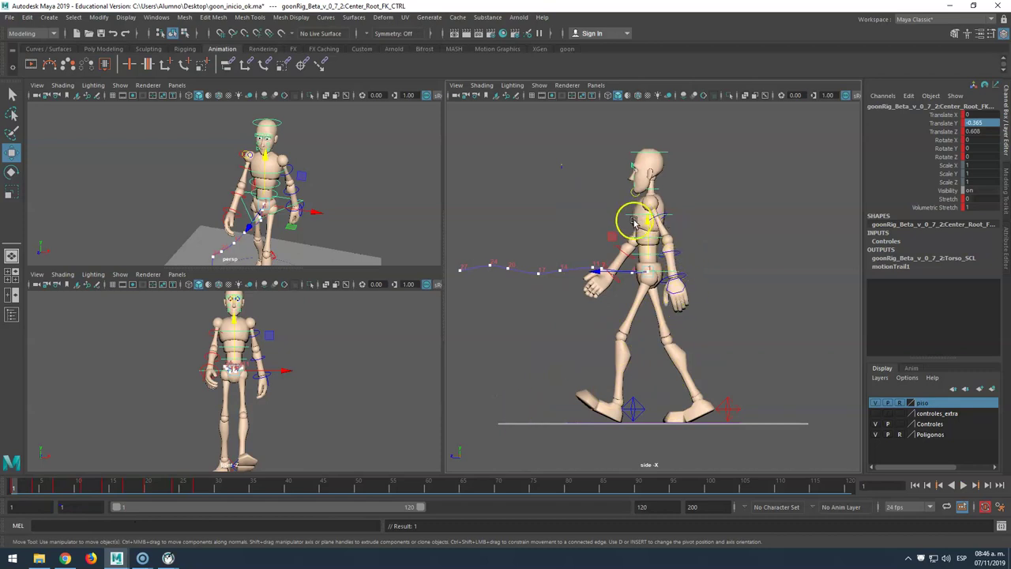
# Rotate the left upper arm FK control so the arm swings forward at frame 14.
pyautogui.moveTo(21, 487); pyautogui.dragTo(107, 506)
pyautogui.click(618, 229)
pyautogui.click(575, 216)
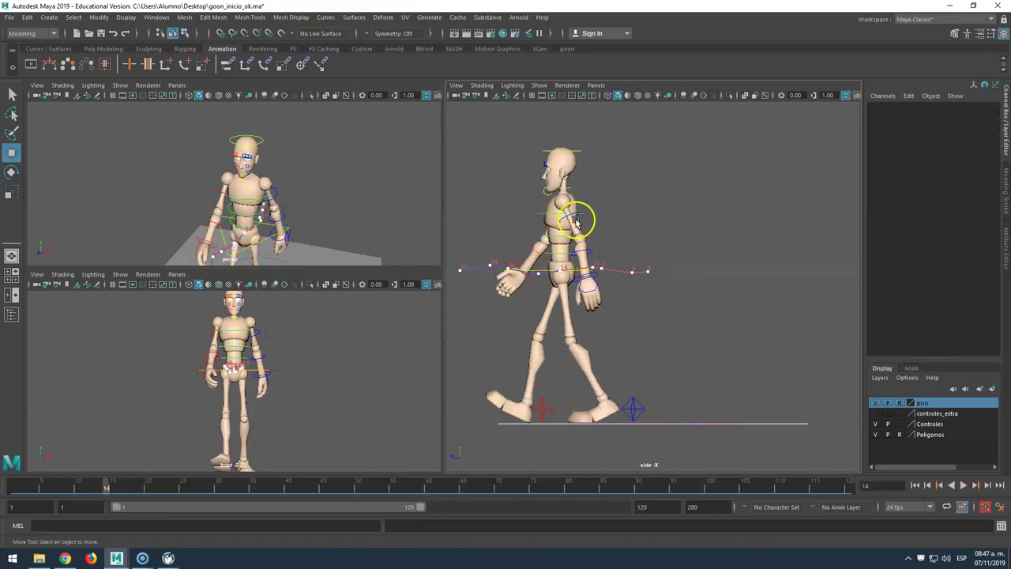
pyautogui.press('e')
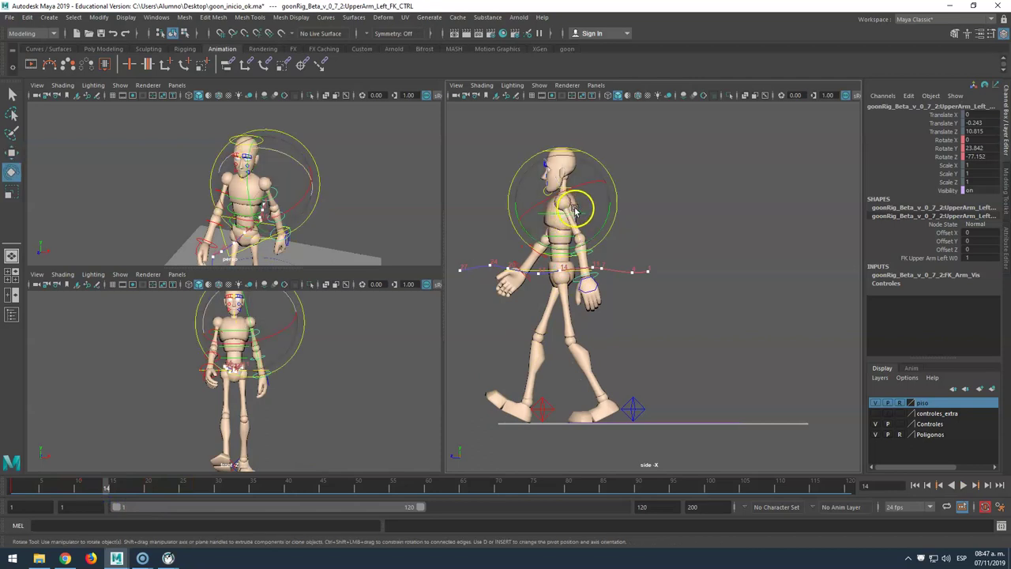
pyautogui.moveTo(605, 208); pyautogui.dragTo(594, 255)
# Rotate the right upper arm FK control so the arm swings backward at frame 14 and key it.
pyautogui.click(156, 175)
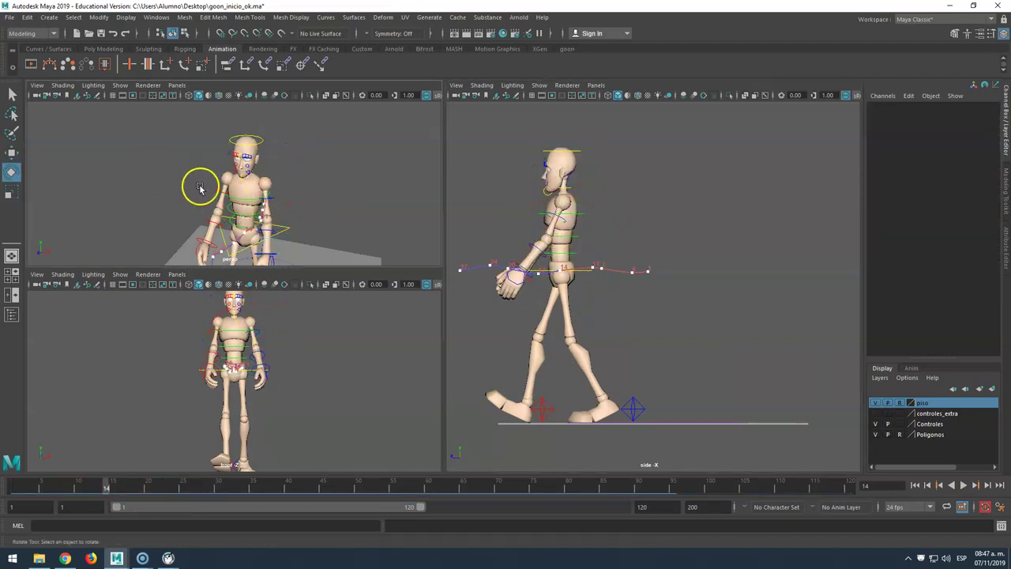
pyautogui.click(215, 190)
pyautogui.moveTo(227, 149); pyautogui.dragTo(187, 183)
pyautogui.press('s')
# Swing the left arm backward at frame 27 by rotating its upper arm FK control to about 34.574 in Y.
pyautogui.moveTo(111, 486); pyautogui.dragTo(194, 485)
pyautogui.click(501, 384)
pyautogui.scroll(-2, 557, 362)
pyautogui.click(571, 357)
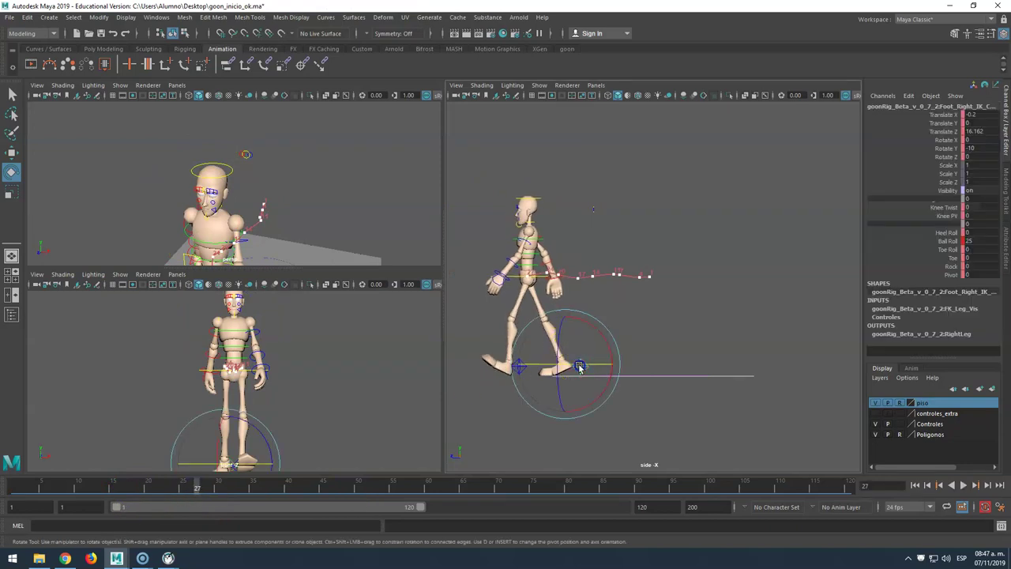
pyautogui.click(558, 235)
pyautogui.click(531, 247)
pyautogui.moveTo(569, 257); pyautogui.dragTo(458, 195)
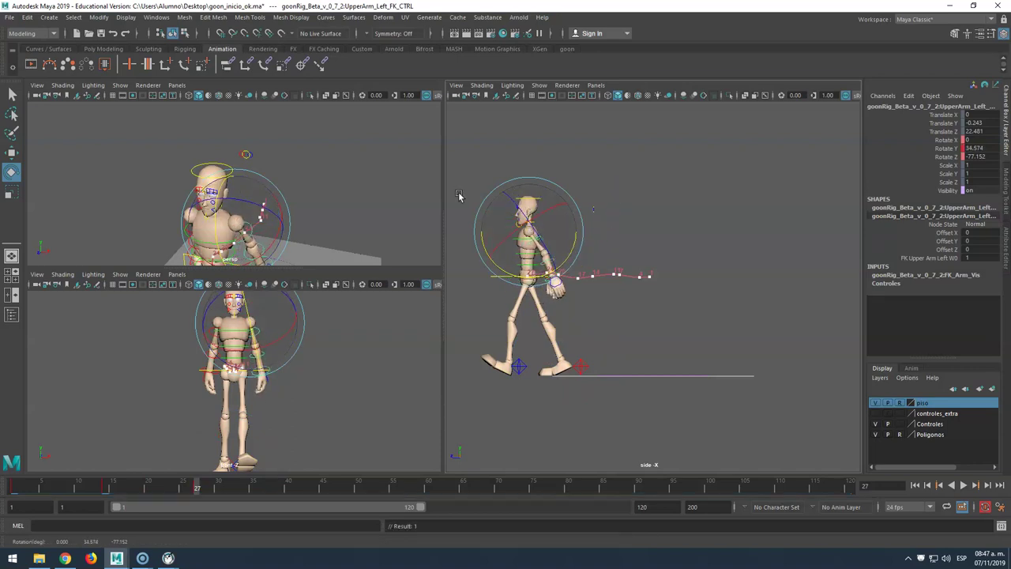
# Swing the right arm forward at frame 27 with its upper arm FK control, and play back the walk to check it.
pyautogui.click(173, 226)
pyautogui.click(287, 243)
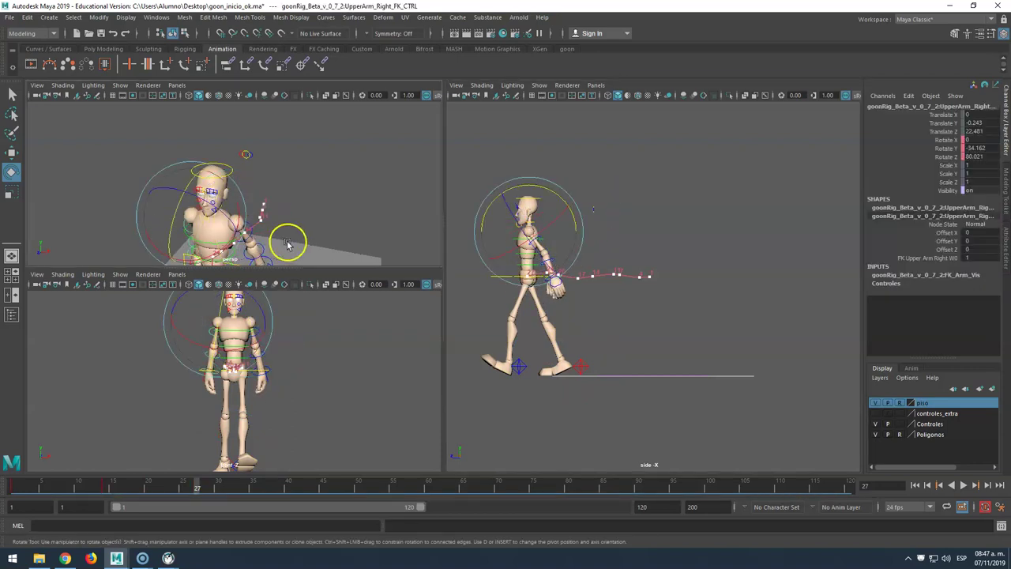
pyautogui.moveTo(573, 220); pyautogui.dragTo(478, 245)
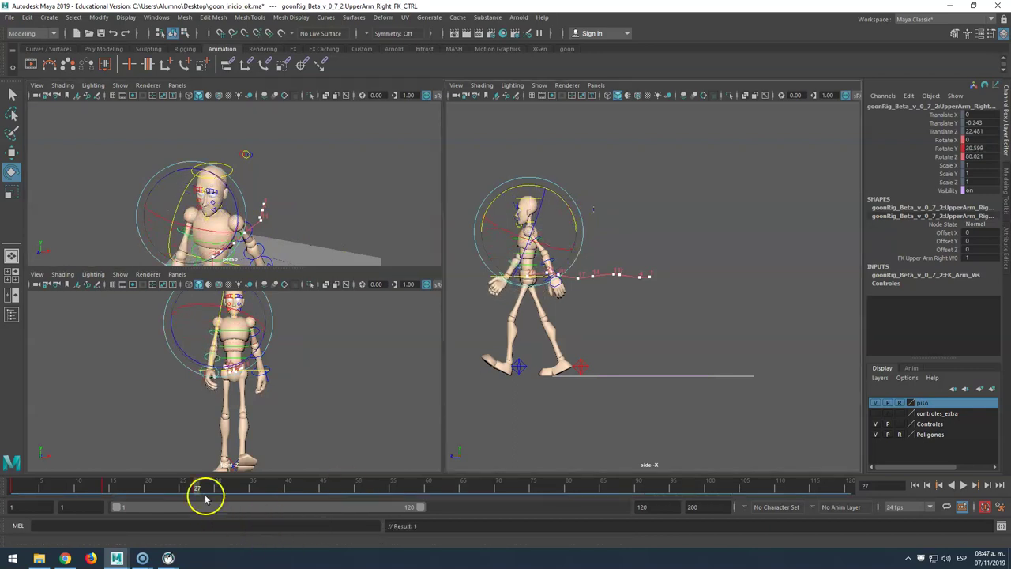
pyautogui.hotkey('alt', 'v')
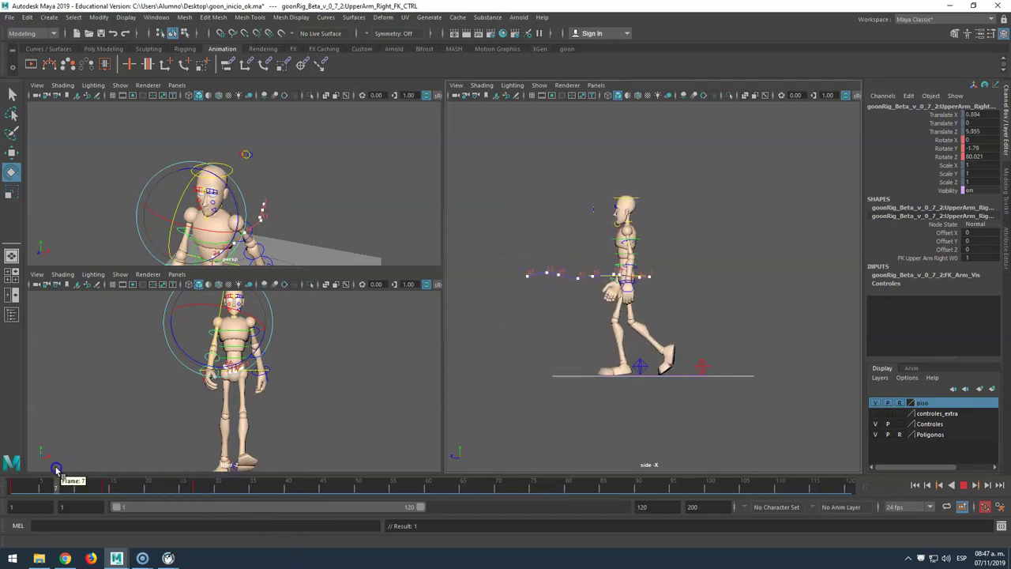
pyautogui.moveTo(79, 480); pyautogui.dragTo(6, 466)
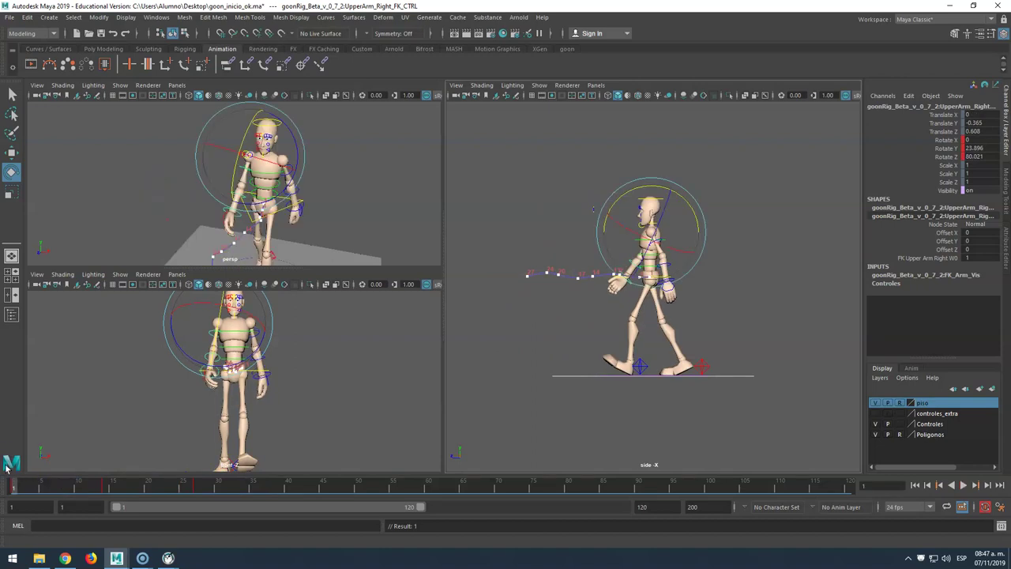
# Rotate the right hand FK control to about 23.247 in Y at frame 3 and key it.
pyautogui.click(623, 291)
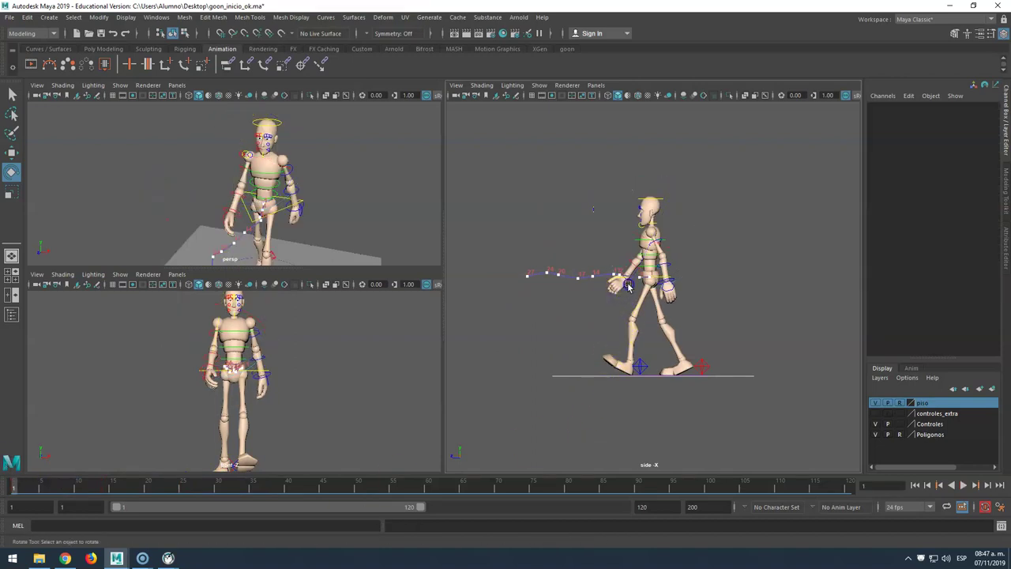
pyautogui.click(629, 287)
pyautogui.click(32, 489)
pyautogui.moveTo(641, 237)
pyautogui.mouseDown()
pyautogui.moveTo(614, 233)
pyautogui.moveTo(625, 232)
pyautogui.mouseUp()
pyautogui.press('s')
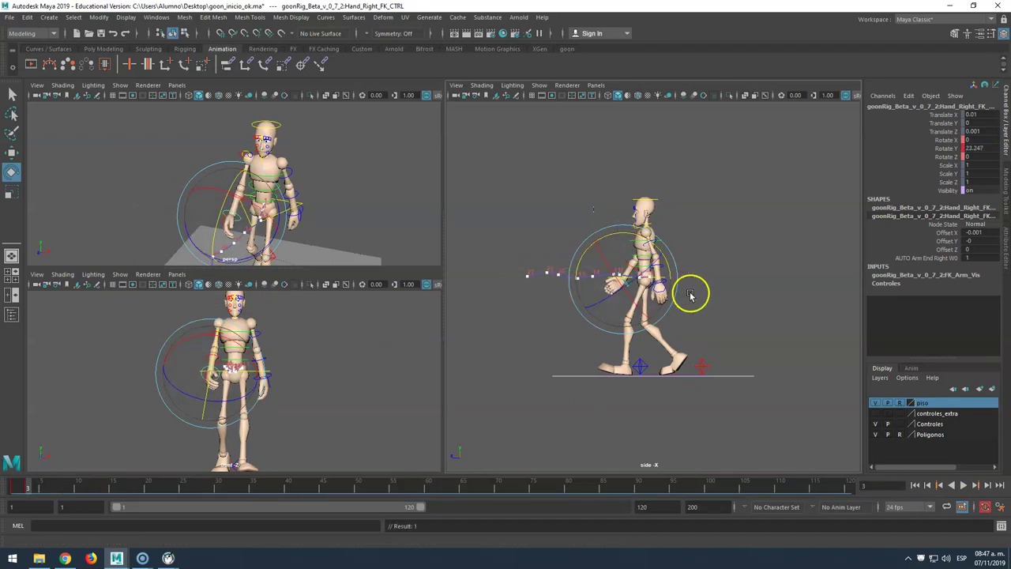
# Rotate the left hand FK control to about 15.941 in Y at frame 3 and key it.
pyautogui.click(660, 286)
pyautogui.click(665, 282)
pyautogui.moveTo(703, 297); pyautogui.dragTo(709, 294)
pyautogui.press('s')
pyautogui.click(273, 393)
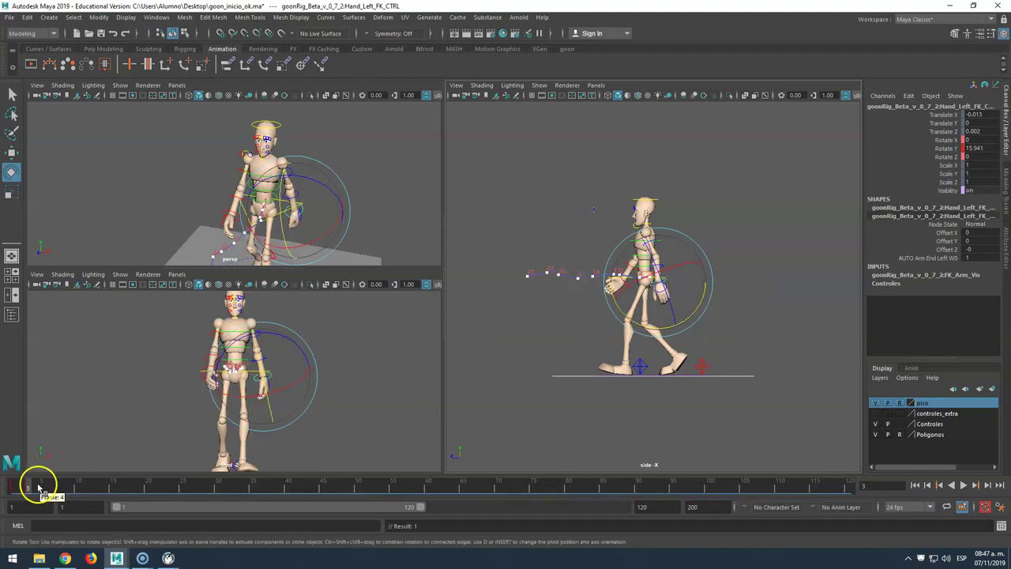
# Adjust the left hand FK control's rotation at frame 4 to about 1.608, 15.334 and 0.705 in X, Y and Z.
pyautogui.click(35, 487)
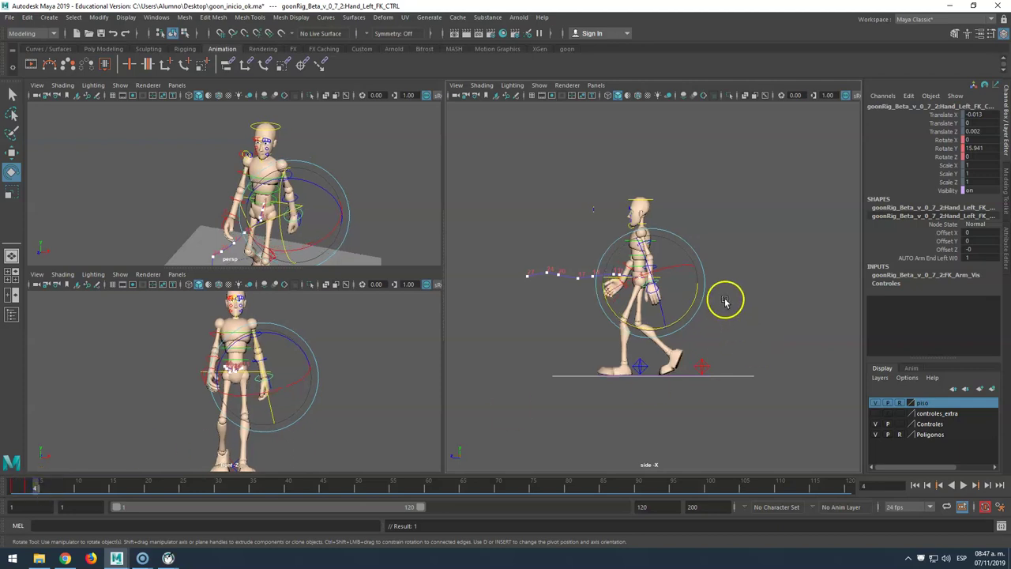
pyautogui.moveTo(694, 284); pyautogui.dragTo(675, 294)
pyautogui.press('q')
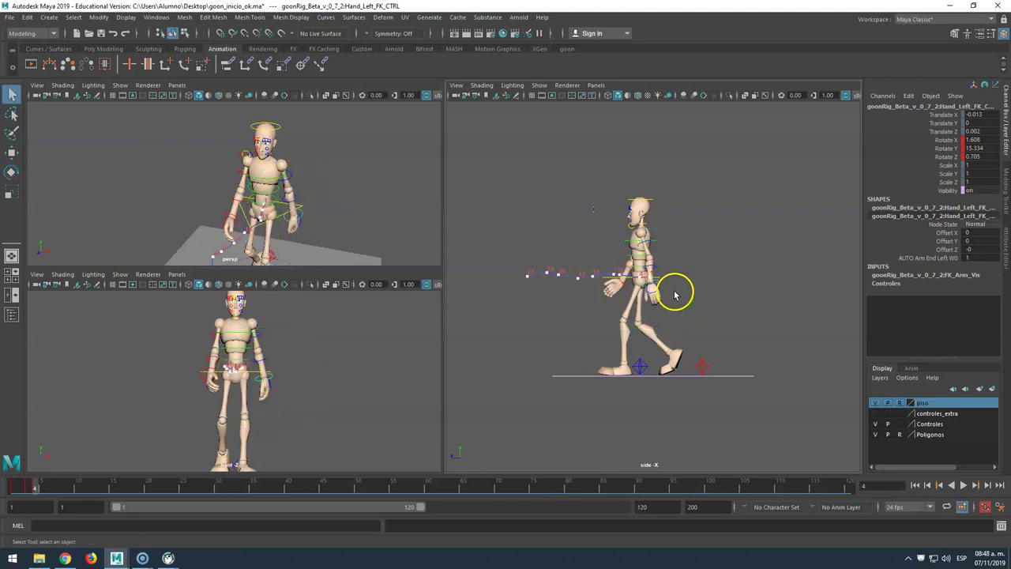
# Loosen the left hand's fingers at frame 4 with Master Grip 57.7, Master Spread 5.1 and Master Cup 2.9.
pyautogui.click(651, 292)
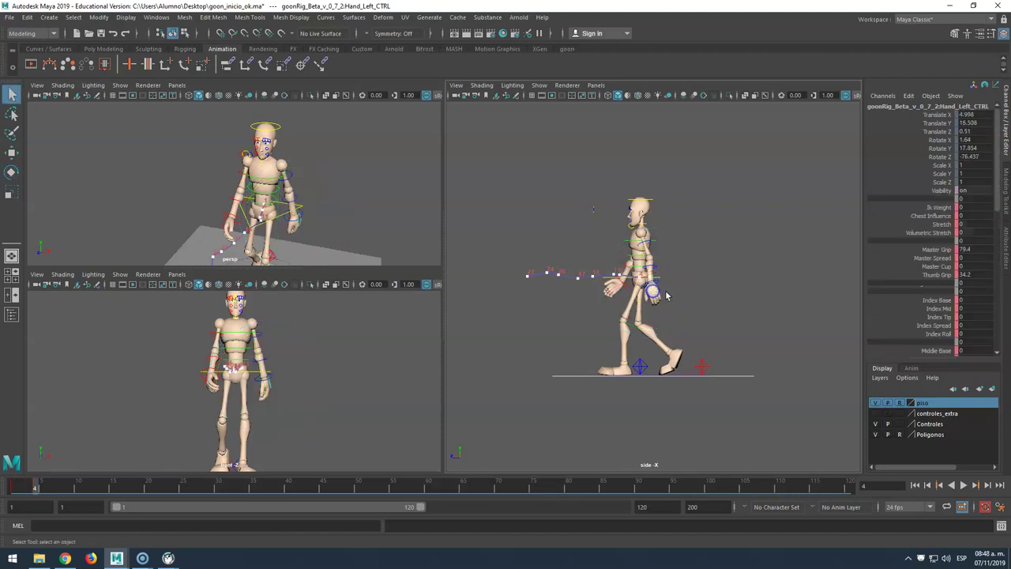
pyautogui.click(937, 249)
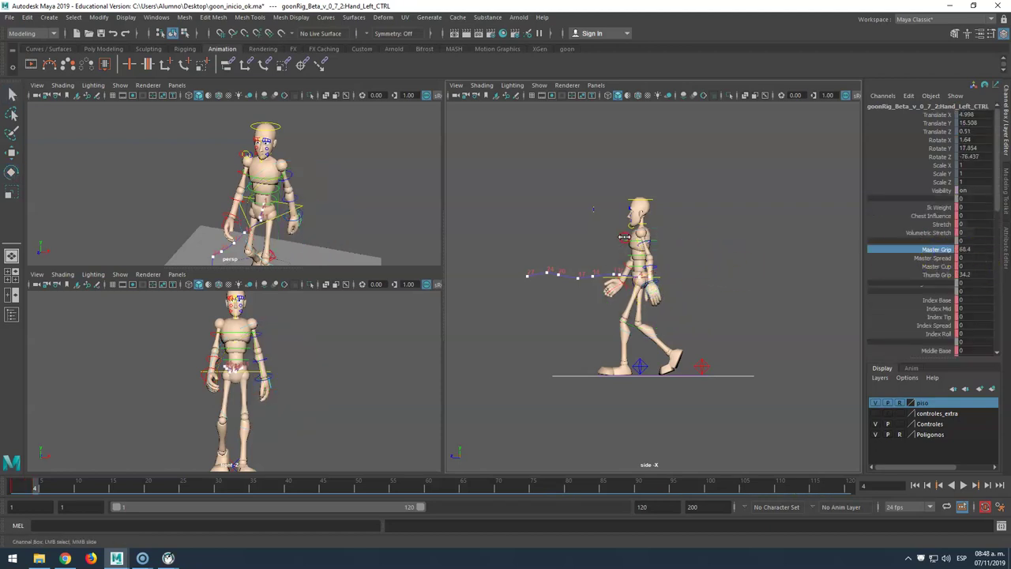
pyautogui.middleClick(577, 229)
pyautogui.click(937, 258)
pyautogui.moveTo(786, 257); pyautogui.dragTo(752, 254, button='middle')
pyautogui.click(940, 267)
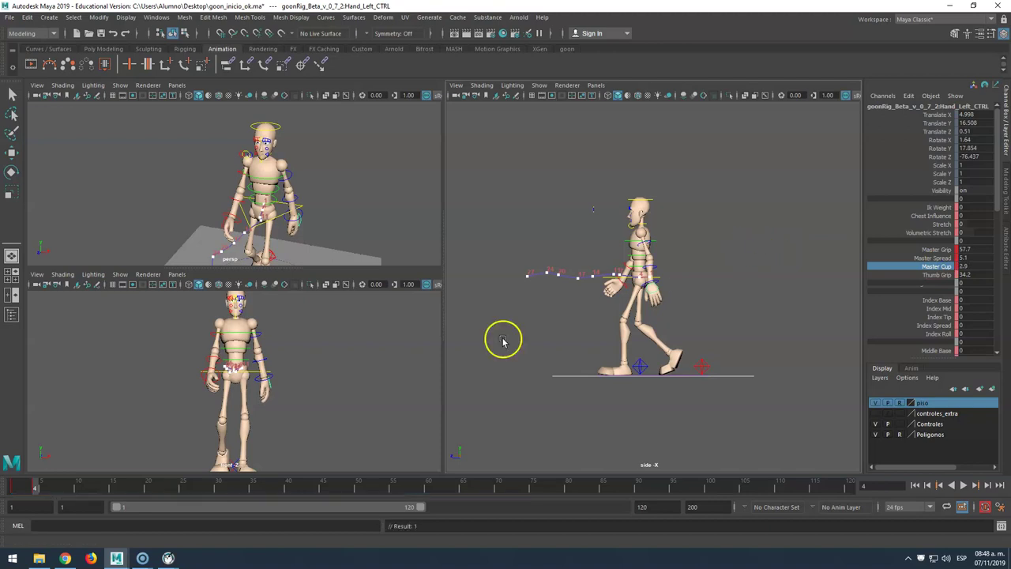
# Loosen the right hand's fingers at frame 3 with Master Grip 54.5 and Master Spread 0.8.
pyautogui.click(12, 485)
pyautogui.moveTo(13, 485)
pyautogui.mouseDown()
pyautogui.moveTo(67, 483)
pyautogui.moveTo(8, 478)
pyautogui.mouseUp()
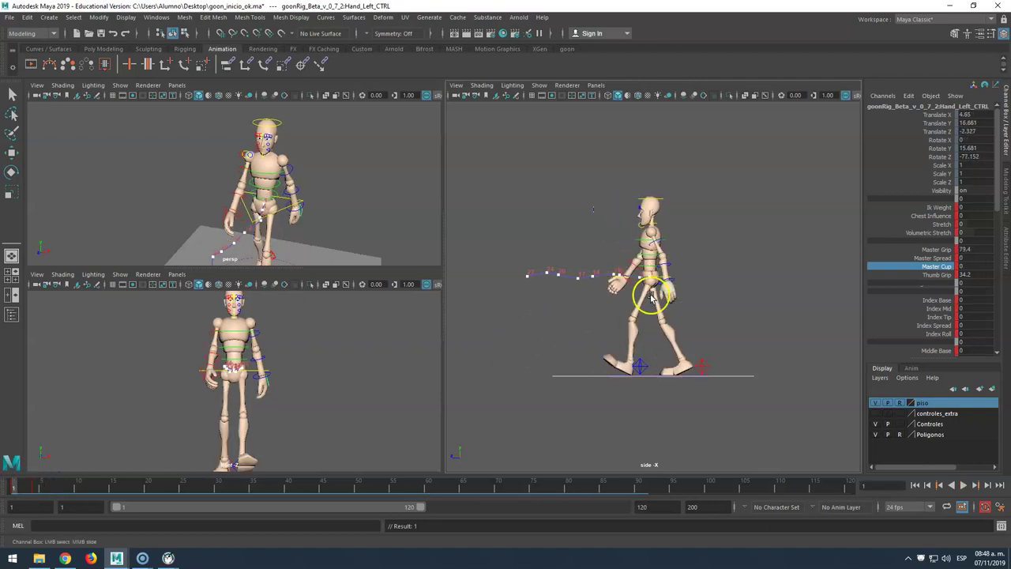
pyautogui.click(632, 292)
pyautogui.click(630, 285)
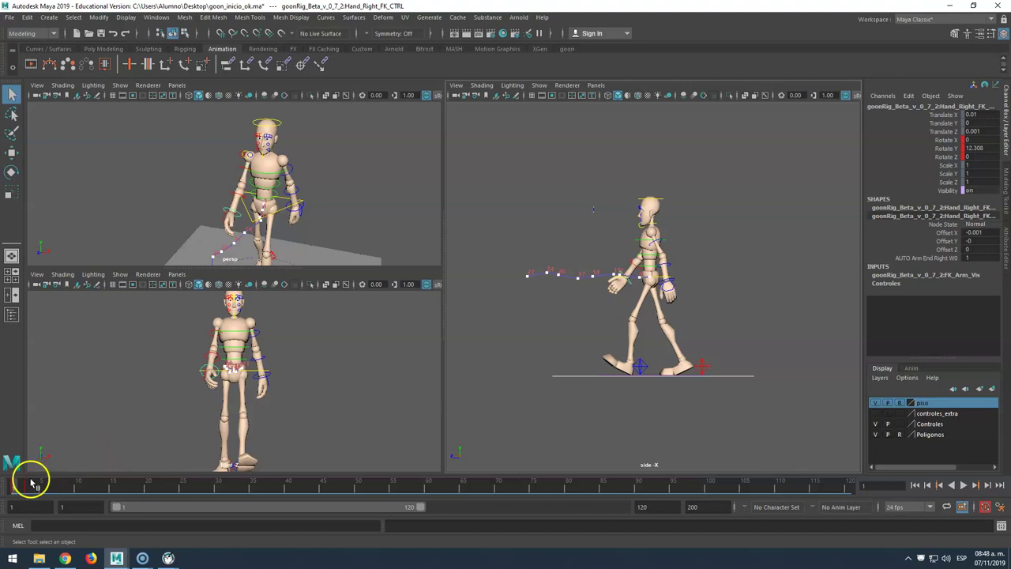
pyautogui.click(32, 482)
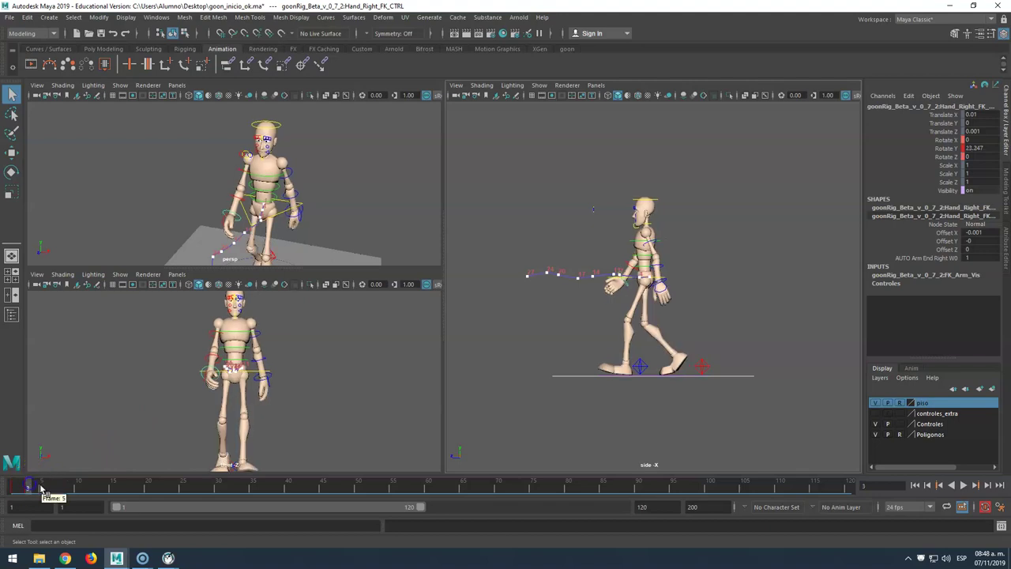
pyautogui.click(224, 224)
pyautogui.click(946, 276)
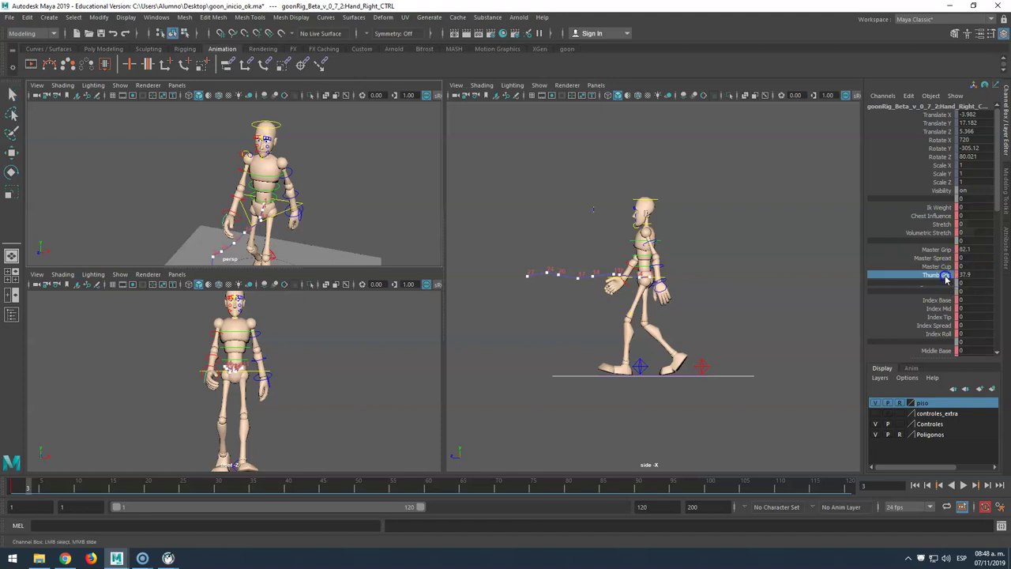
pyautogui.click(932, 248)
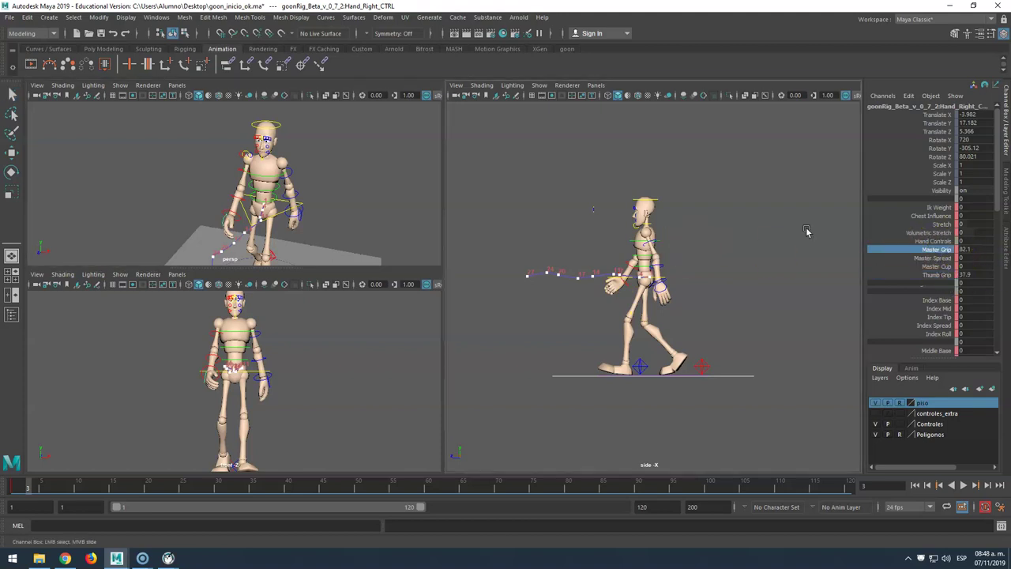
pyautogui.moveTo(664, 206); pyautogui.dragTo(717, 218, button='middle')
pyautogui.click(941, 257)
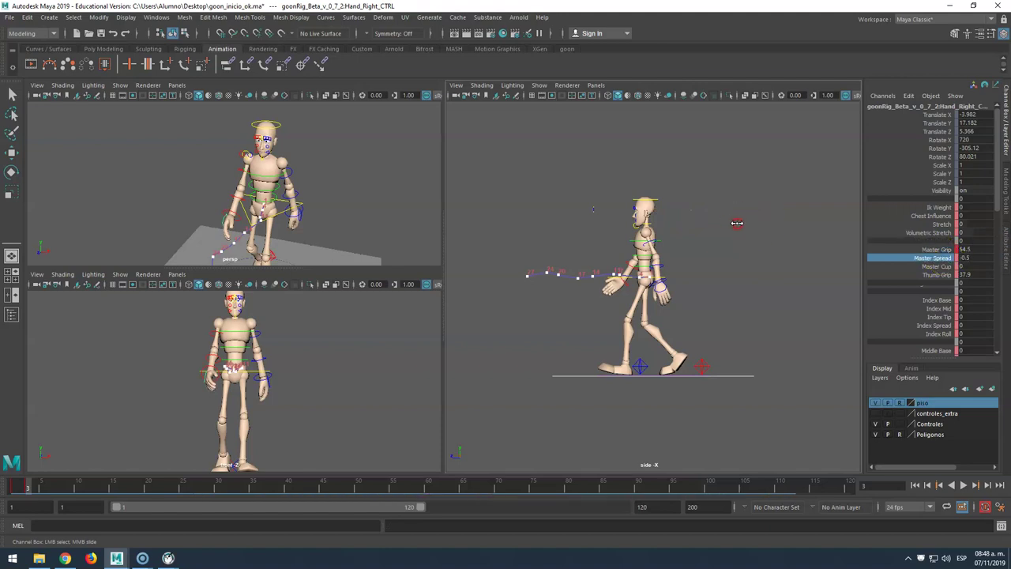
# Review the arm swing and rotate the right hand FK control to about -15.197 in Y at frame 14.
pyautogui.click(7, 488)
pyautogui.moveTo(14, 483); pyautogui.dragTo(99, 498)
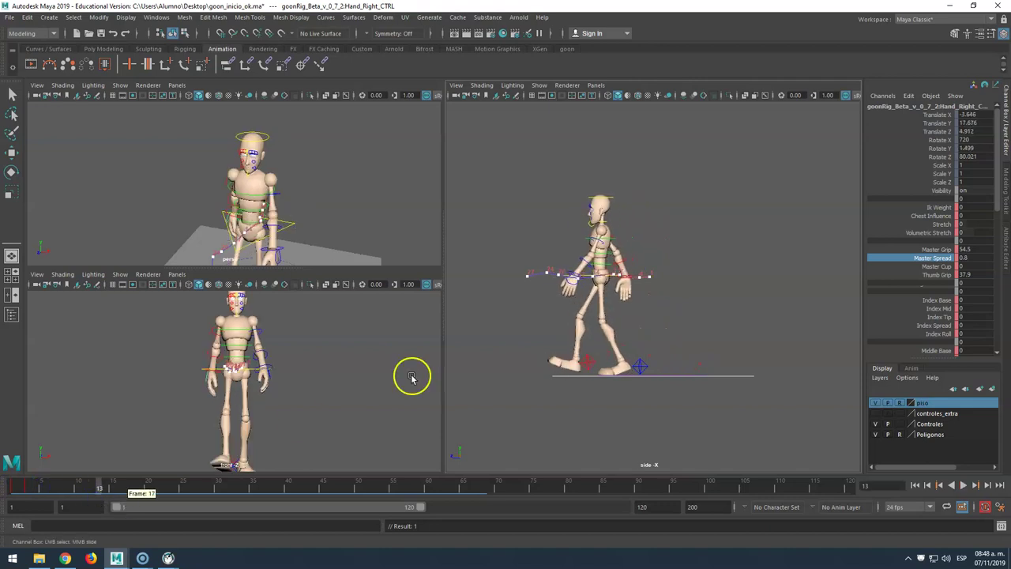
pyautogui.click(605, 245)
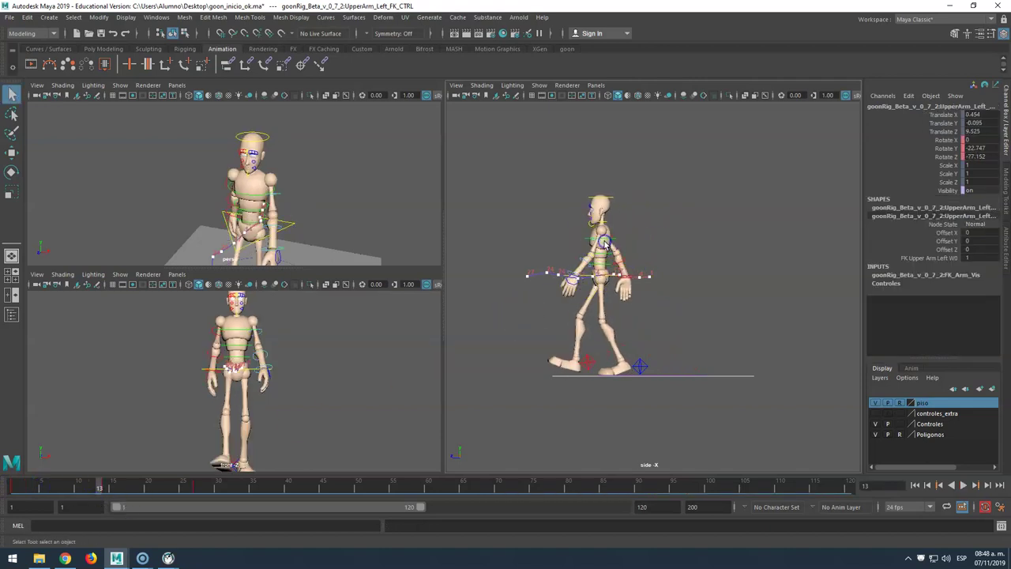
pyautogui.click(106, 485)
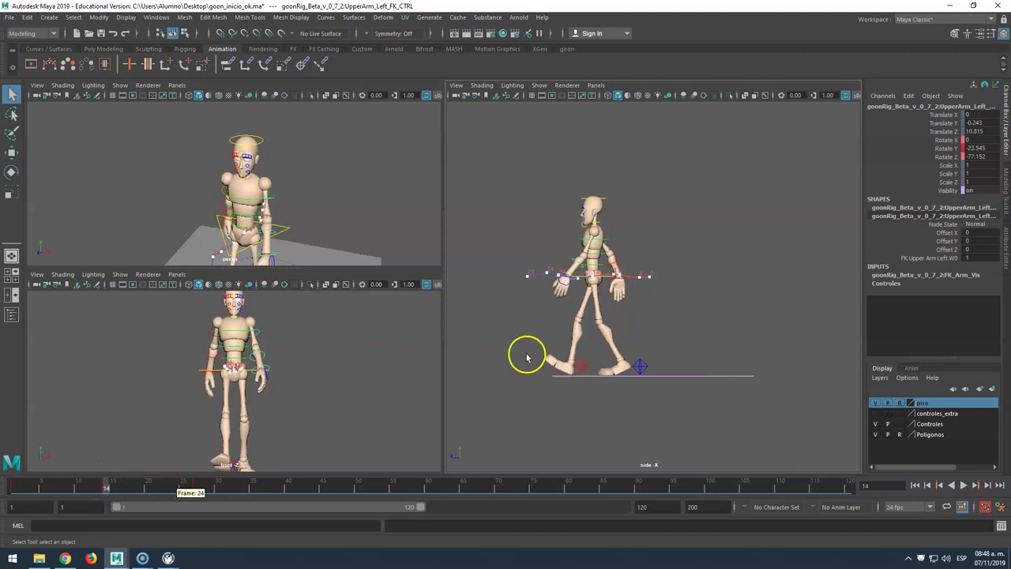
pyautogui.click(625, 282)
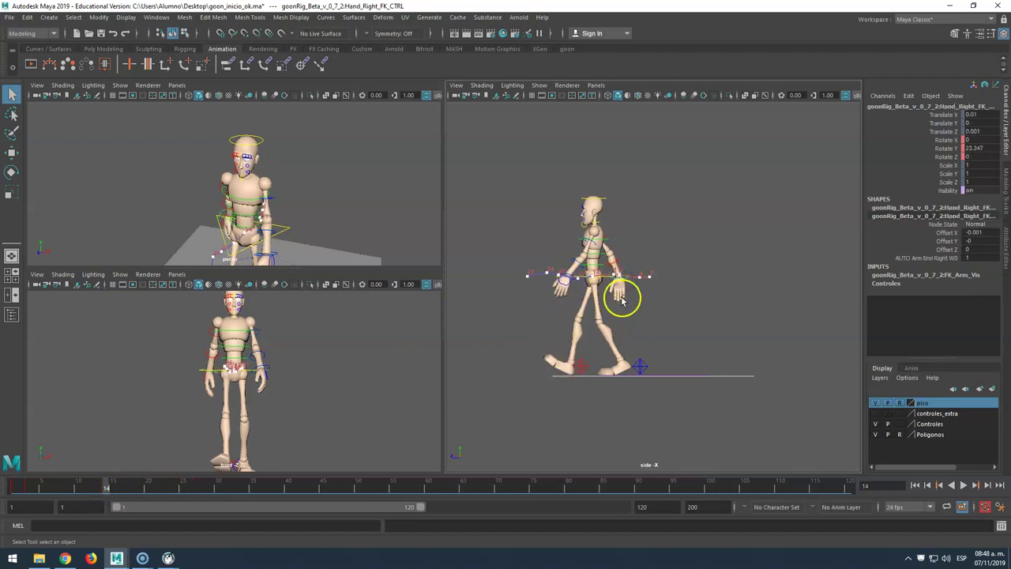
pyautogui.press('e')
pyautogui.moveTo(666, 262); pyautogui.dragTo(666, 203)
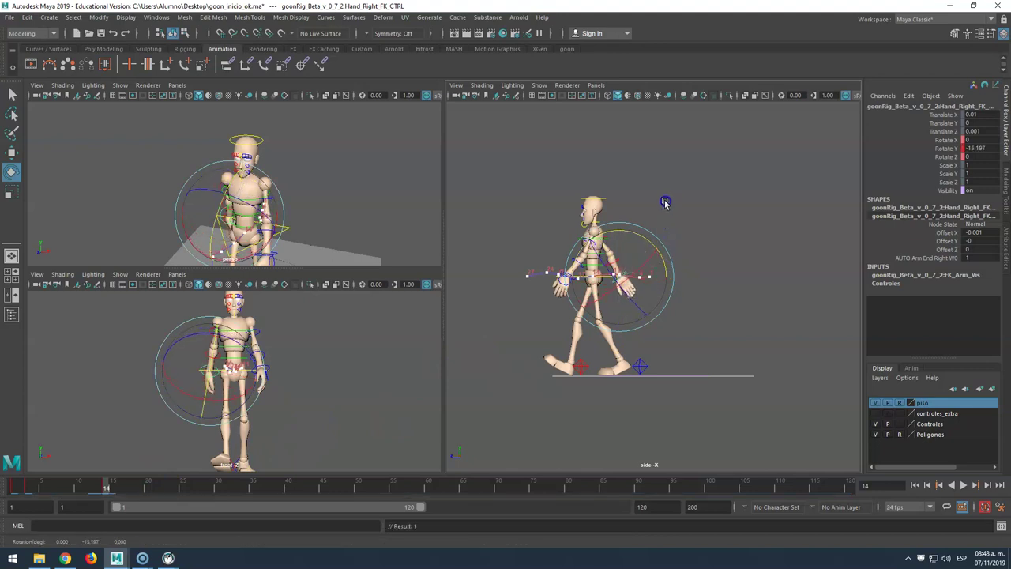
# Rotate the left hand FK control at frame 14 to refine the forward arm's hand pose.
pyautogui.click(400, 361)
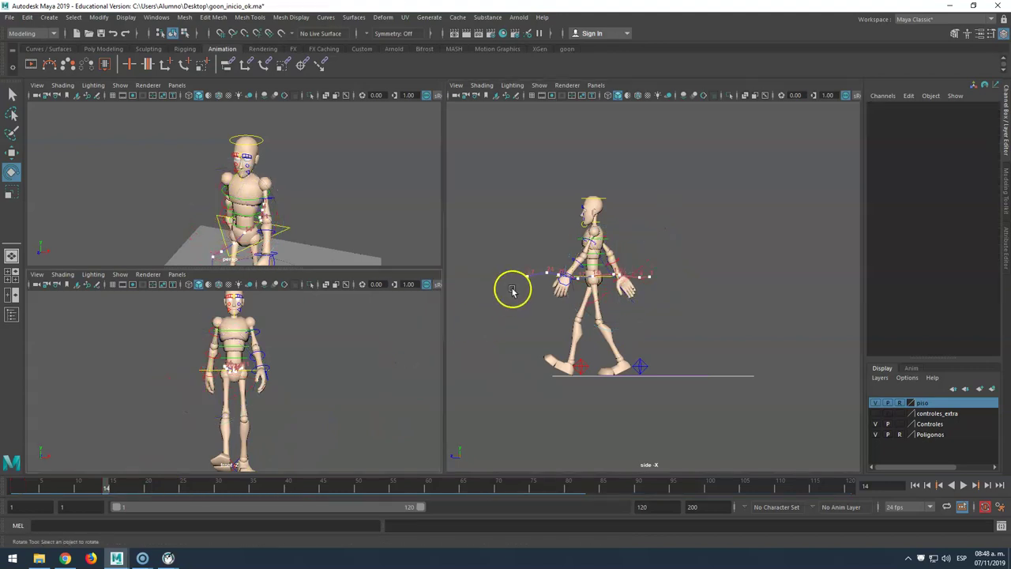
pyautogui.click(561, 281)
pyautogui.moveTo(601, 308); pyautogui.dragTo(579, 325)
# Rotate the right hand FK control to about 18.048 in Y at frame 27.
pyautogui.moveTo(133, 489); pyautogui.dragTo(203, 496)
pyautogui.click(589, 366)
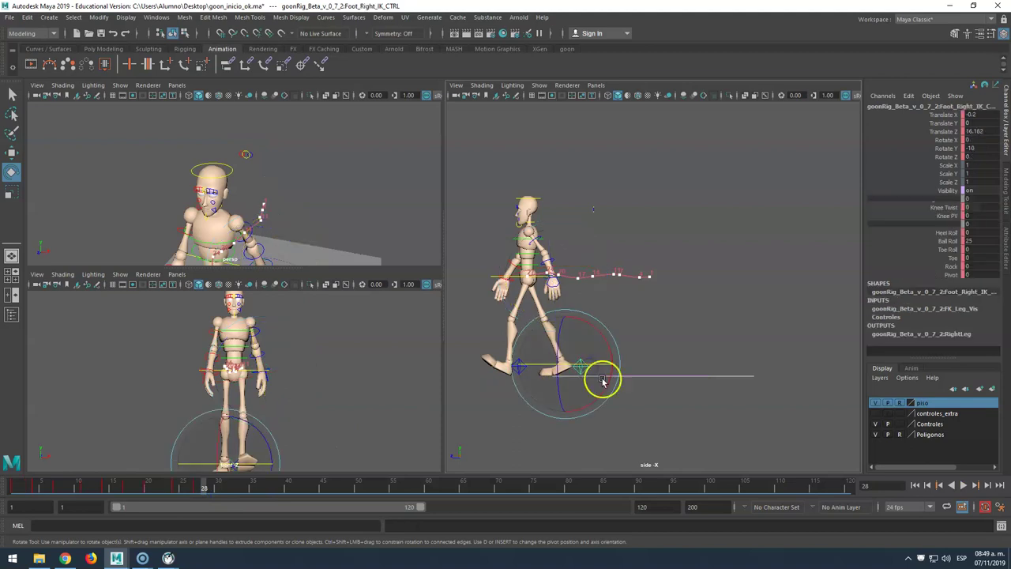
pyautogui.click(578, 373)
pyautogui.click(583, 369)
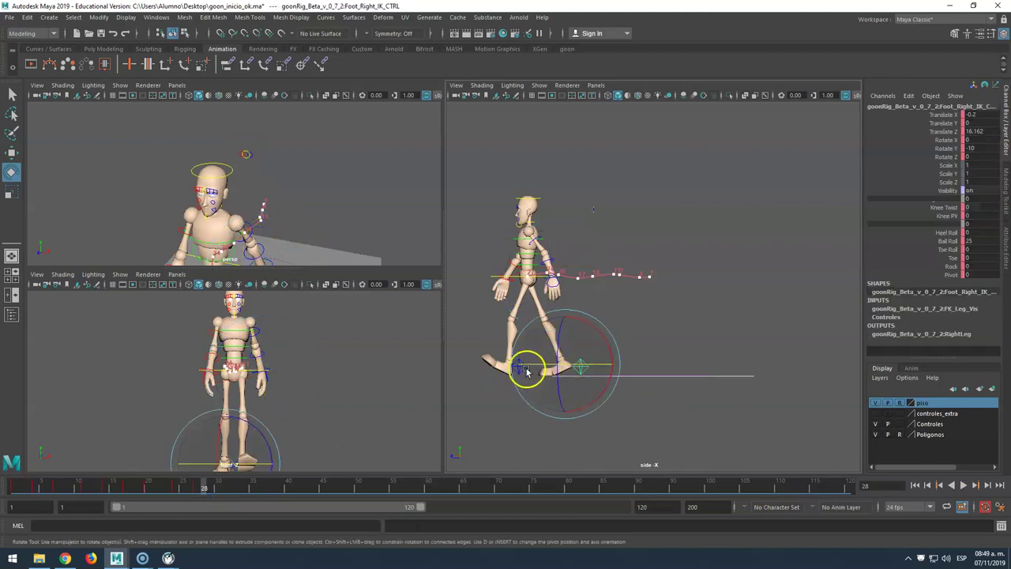
pyautogui.click(196, 489)
pyautogui.click(502, 288)
pyautogui.moveTo(531, 283); pyautogui.dragTo(551, 286)
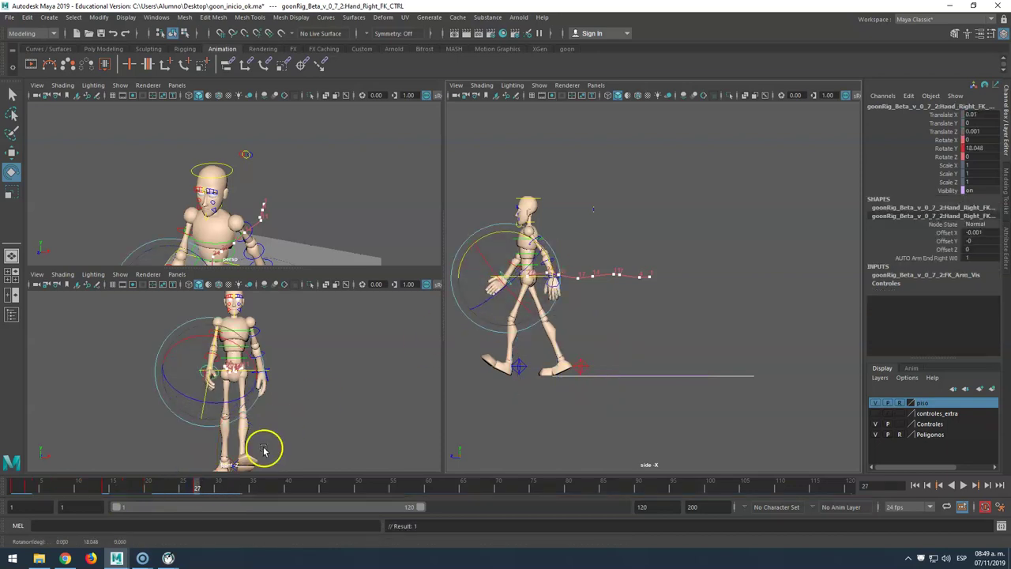
# Rotate the left hand FK control at frame 27 and key its rotation.
pyautogui.click(556, 288)
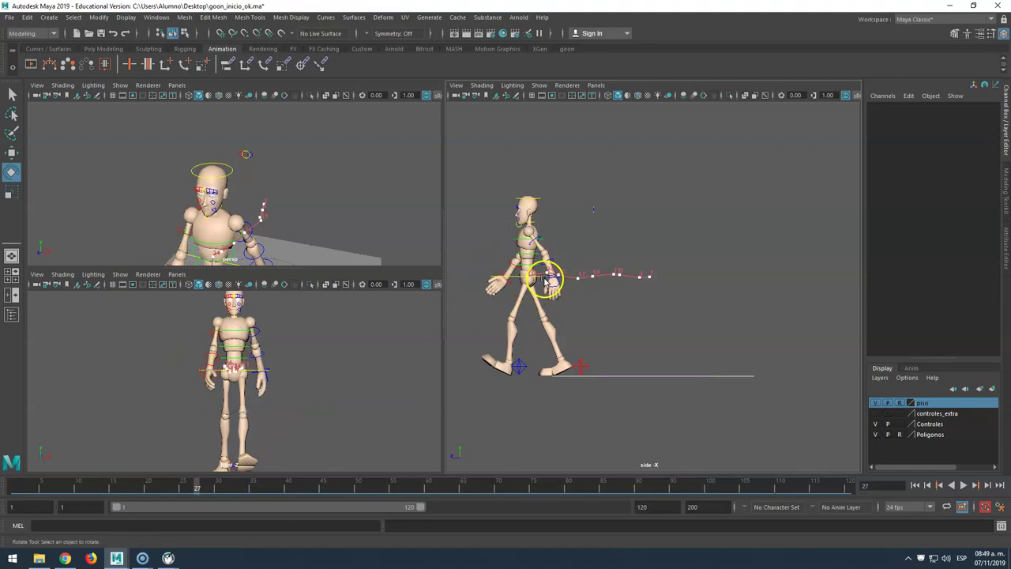
pyautogui.click(548, 281)
pyautogui.moveTo(587, 303); pyautogui.dragTo(616, 293)
pyautogui.hotkey('shift', 'e')
# Key the main eye target control at frame 1.
pyautogui.moveTo(198, 486); pyautogui.dragTo(13, 462)
pyautogui.scroll(6, 237, 151)
pyautogui.scroll(-5, 237, 153)
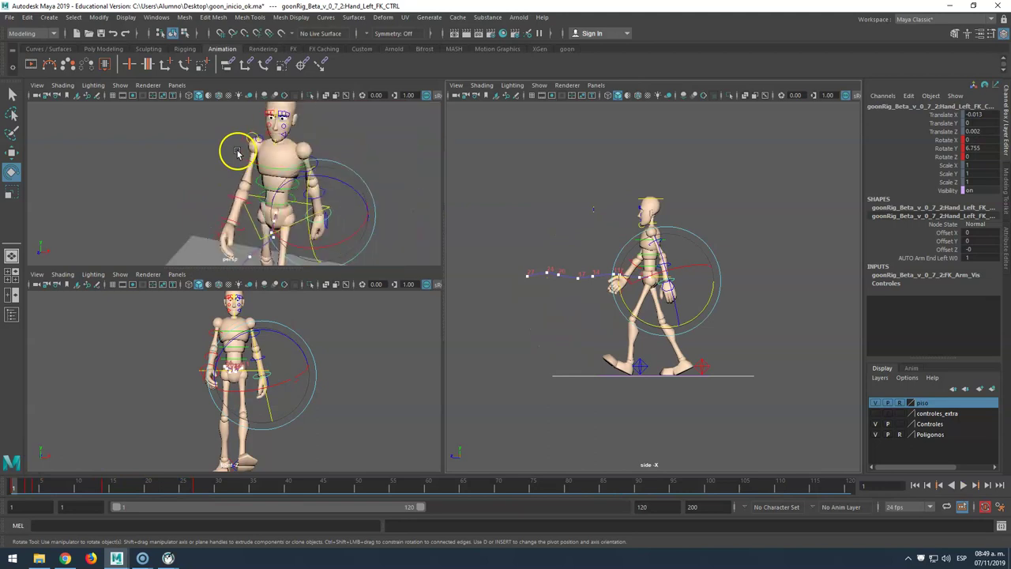
pyautogui.click(253, 136)
pyautogui.moveTo(36, 475); pyautogui.dragTo(19, 490)
pyautogui.press('s')
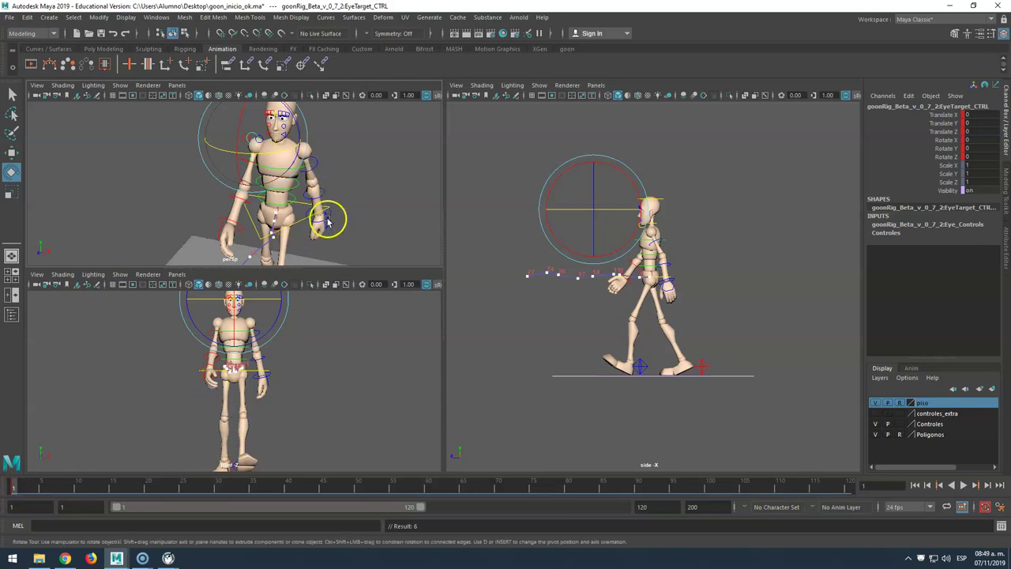
# Try to move the eye target control forward to about 33.114 in Z at frame 1.
pyautogui.press('w')
pyautogui.scroll(-3, 607, 241)
pyautogui.moveTo(575, 231); pyautogui.dragTo(516, 234)
pyautogui.moveTo(453, 232); pyautogui.dragTo(435, 233)
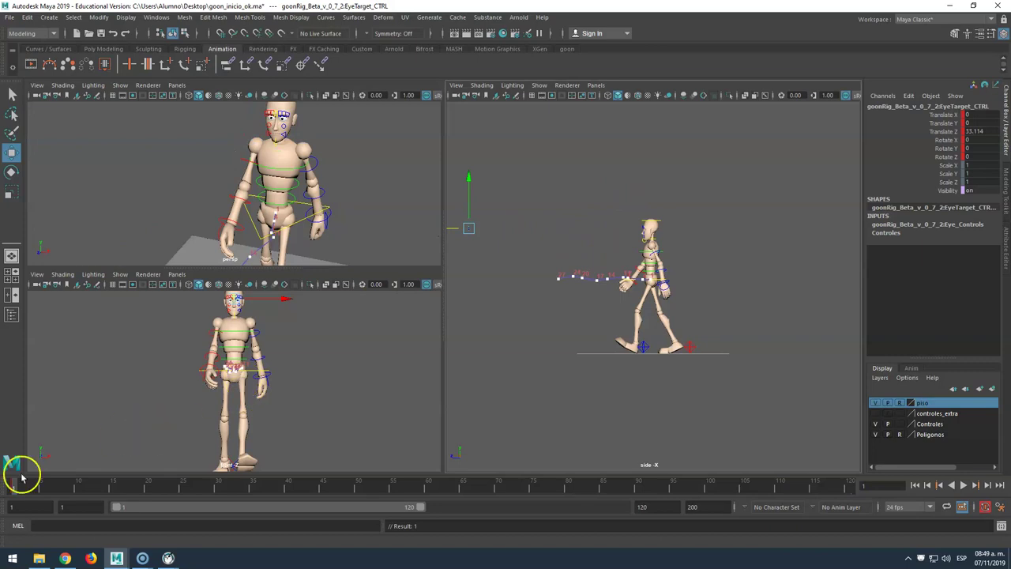
pyautogui.hotkey('ctrl', 'z')
# Move the eye target control forward in Z at frame 30 so it stays ahead of the head, and check the in-between frames.
pyautogui.moveTo(17, 490)
pyautogui.mouseDown()
pyautogui.moveTo(637, 485)
pyautogui.moveTo(348, 491)
pyautogui.mouseUp()
pyautogui.moveTo(230, 486); pyautogui.dragTo(218, 487)
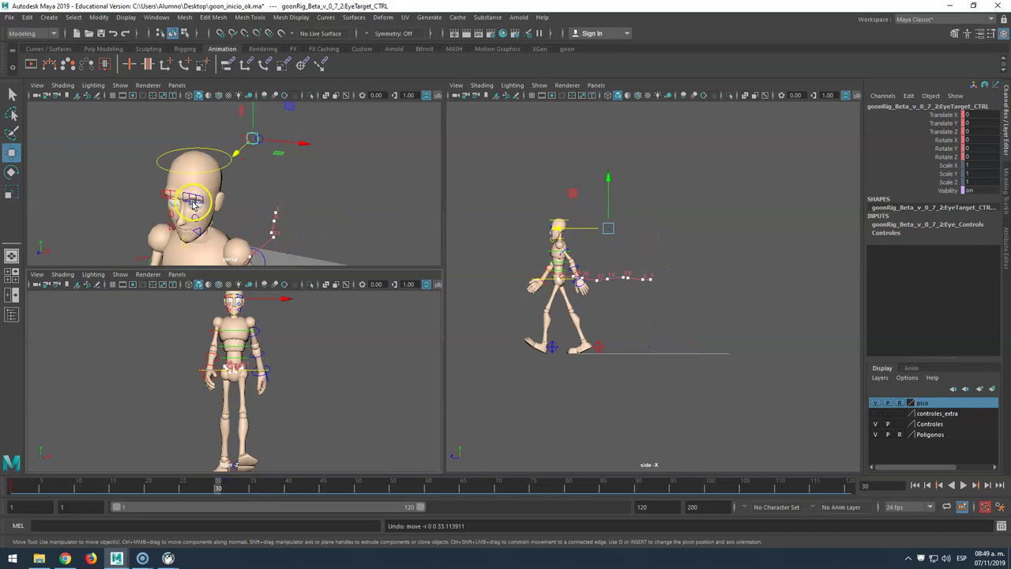
pyautogui.moveTo(579, 232); pyautogui.dragTo(434, 230)
pyautogui.moveTo(219, 488); pyautogui.dragTo(100, 463)
pyautogui.moveTo(139, 463); pyautogui.dragTo(150, 458)
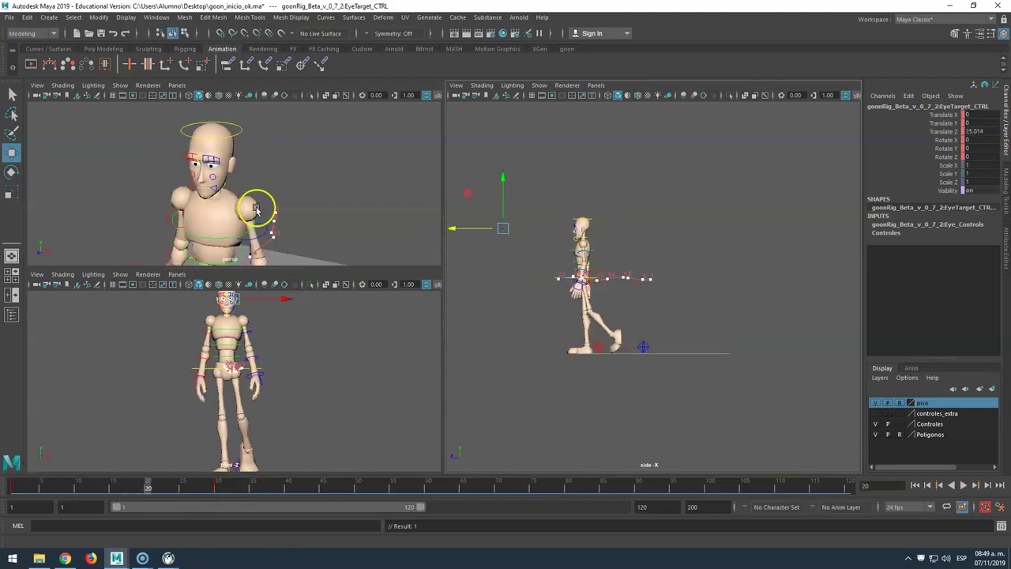
# Raise both mouth corner controls to about 0.239 in Y at frame 1 to form a smile.
pyautogui.scroll(5, 213, 161)
pyautogui.scroll(-3, 217, 161)
pyautogui.keyDown('alt'); pyautogui.moveTo(217, 166); pyautogui.dragTo(270, 202); pyautogui.keyUp('alt')
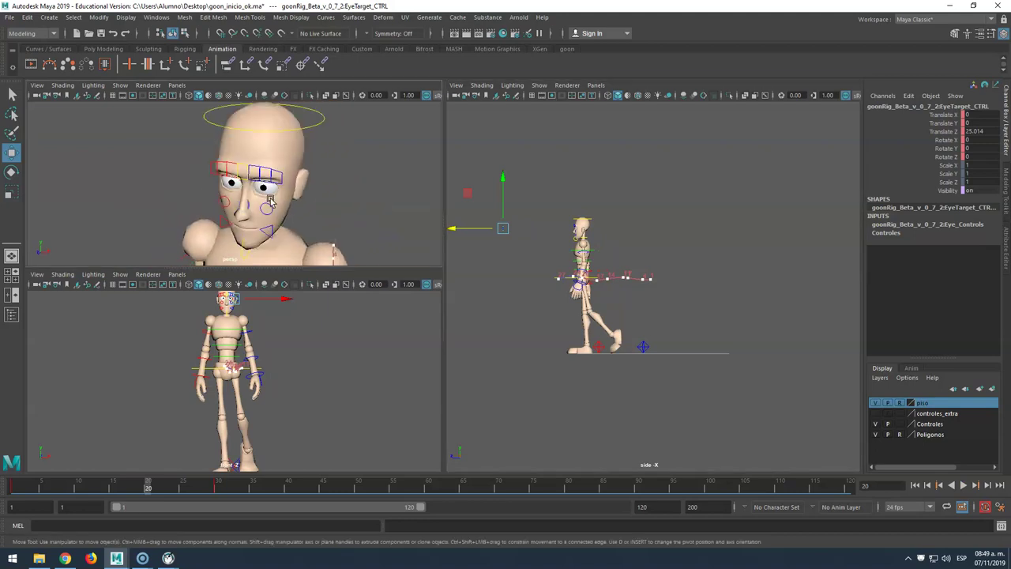
pyautogui.click(267, 228)
pyautogui.click(24, 483)
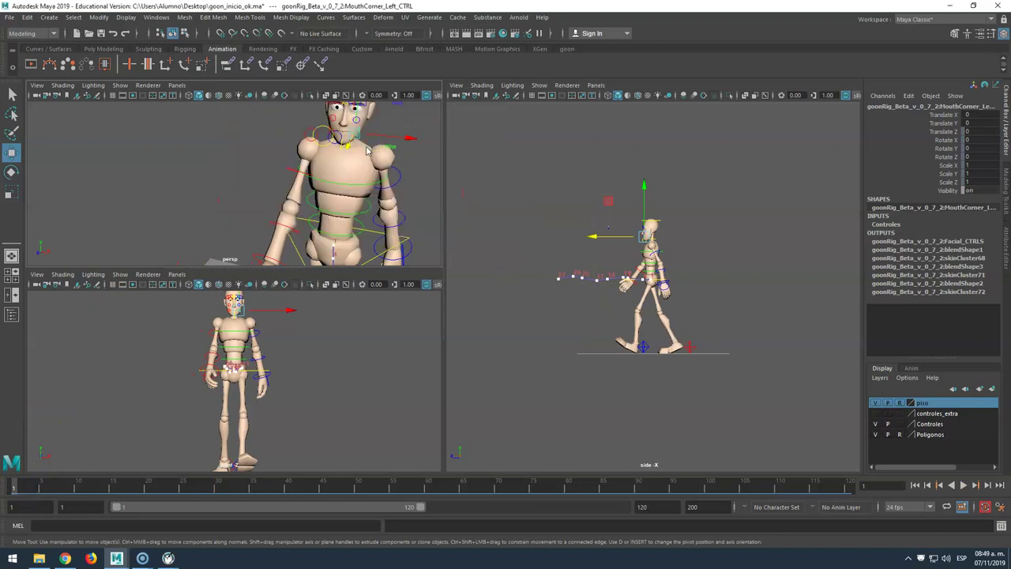
pyautogui.press('space')
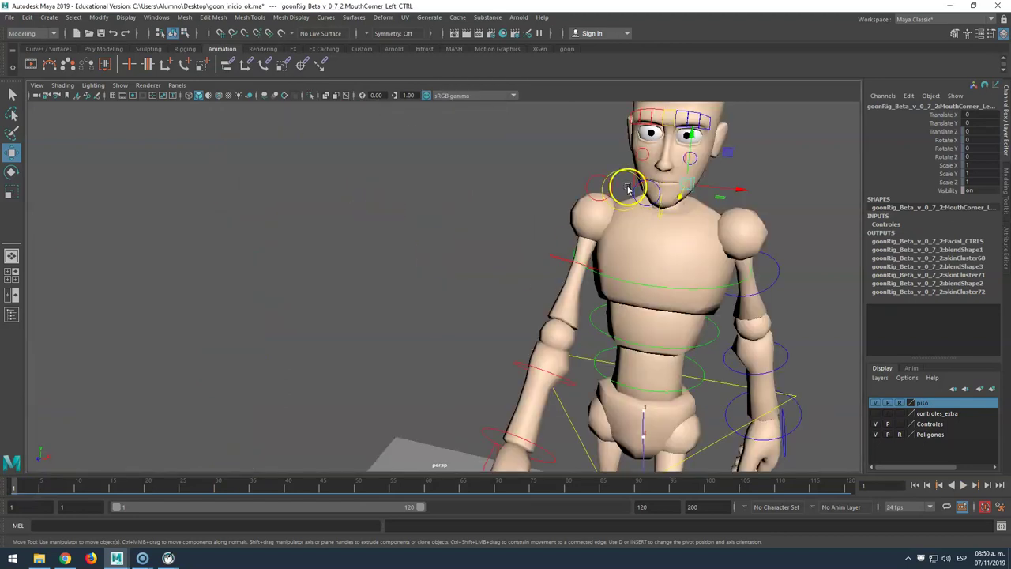
pyautogui.press('q')
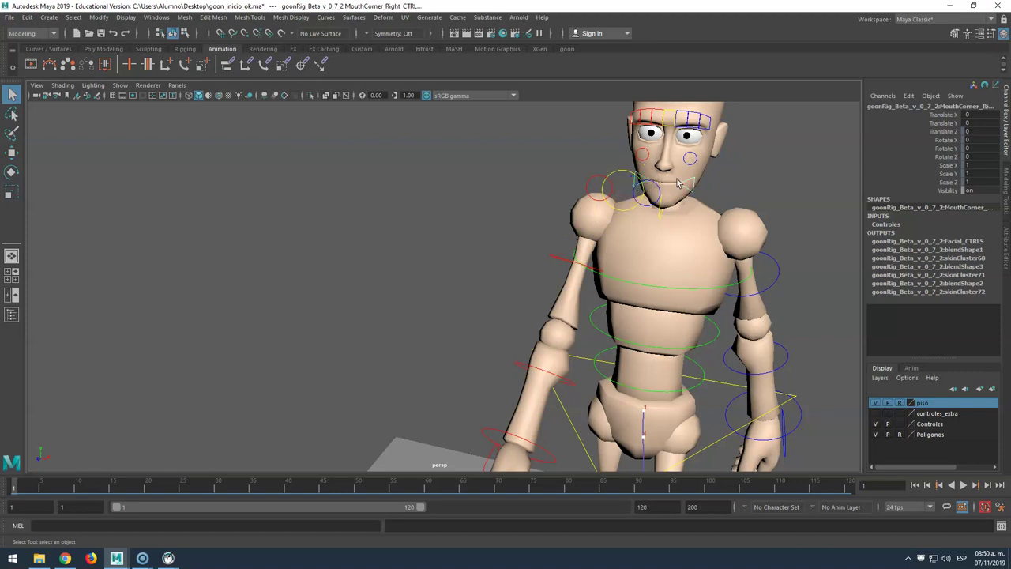
pyautogui.press('w')
pyautogui.moveTo(688, 149); pyautogui.dragTo(689, 140)
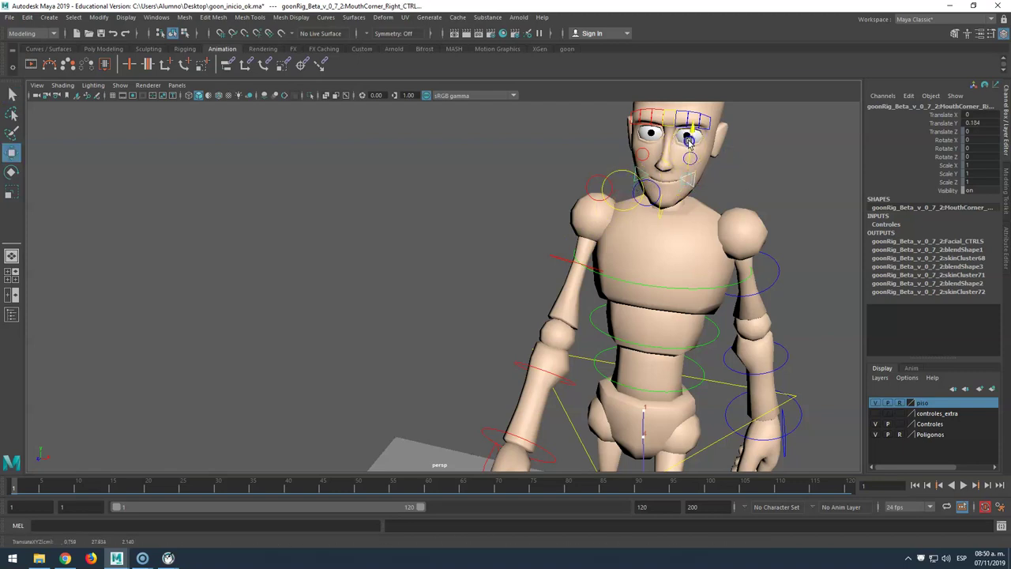
# Raise both cheek controls to about 0.166 in Y at frame 1.
pyautogui.click(779, 170)
pyautogui.click(692, 166)
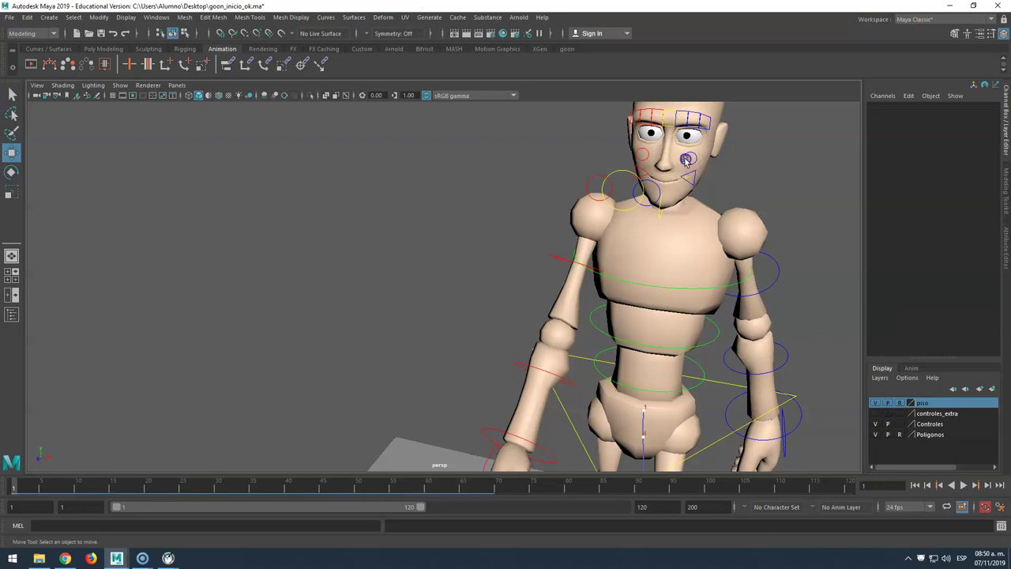
pyautogui.click(686, 159)
pyautogui.click(692, 125)
pyautogui.click(689, 150)
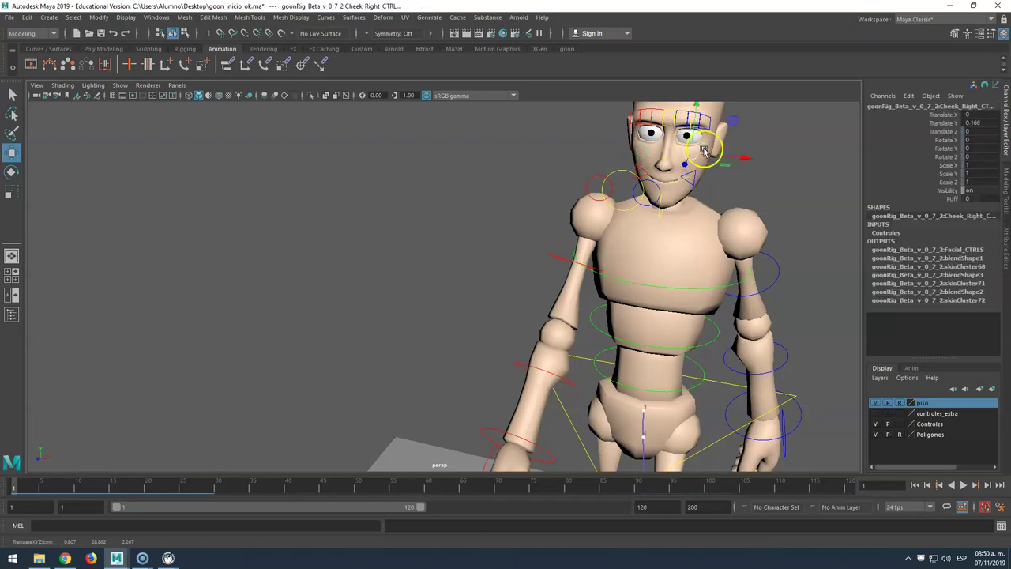
# Raise the left mid brow control clearly and the right mid brow control to about 0.028 in Y.
pyautogui.click(693, 127)
pyautogui.click(669, 122)
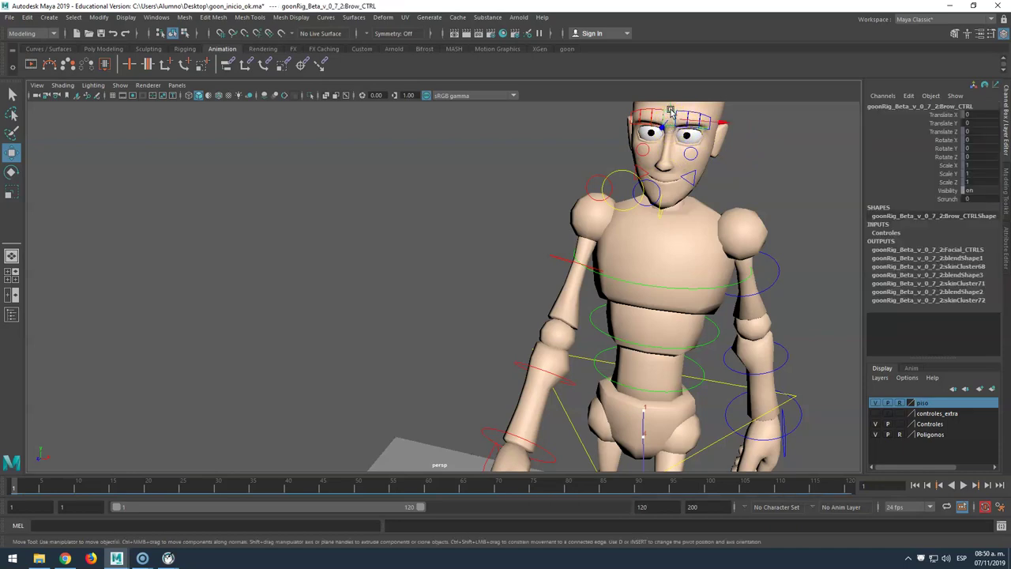
pyautogui.press('f')
pyautogui.keyDown('alt'); pyautogui.moveTo(668, 135); pyautogui.dragTo(475, 259, button='right'); pyautogui.keyUp('alt')
pyautogui.moveTo(443, 262); pyautogui.dragTo(525, 197)
pyautogui.click(527, 222)
pyautogui.click(505, 225)
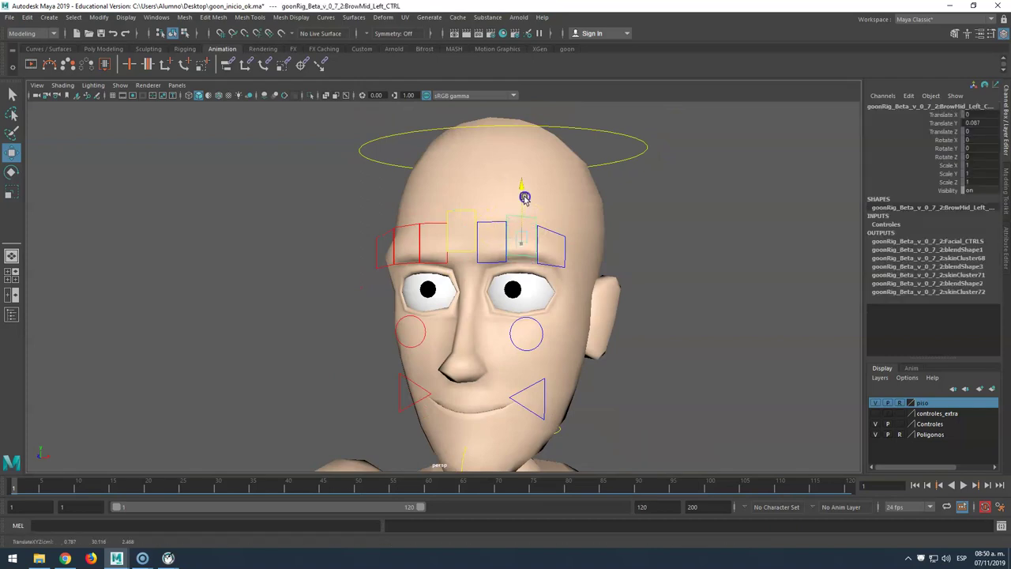
pyautogui.click(413, 225)
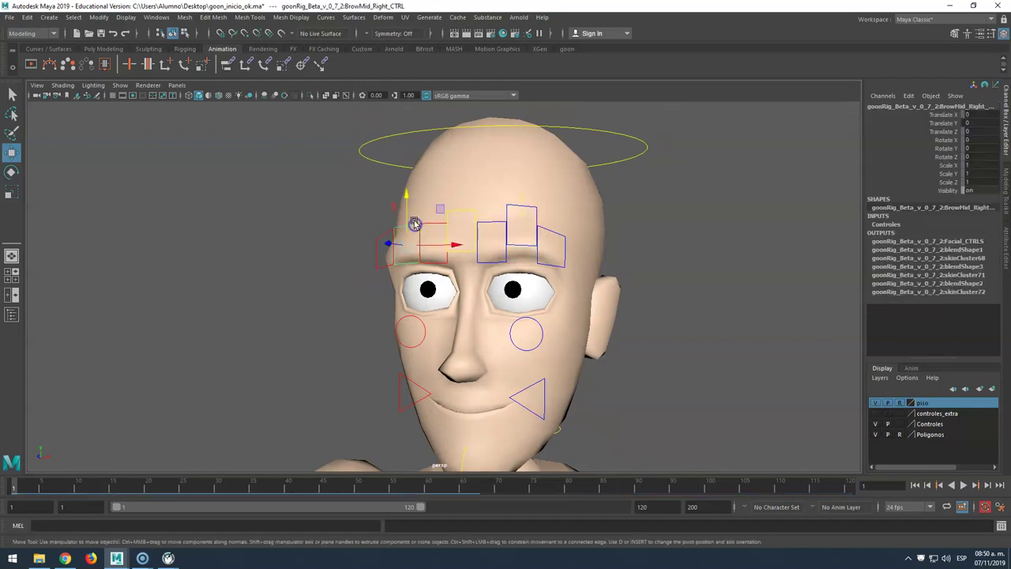
pyautogui.moveTo(407, 204); pyautogui.dragTo(407, 210)
# Set Upper Lid Open Close to 0.1 on the left and right eye target controls.
pyautogui.scroll(-2, 575, 330)
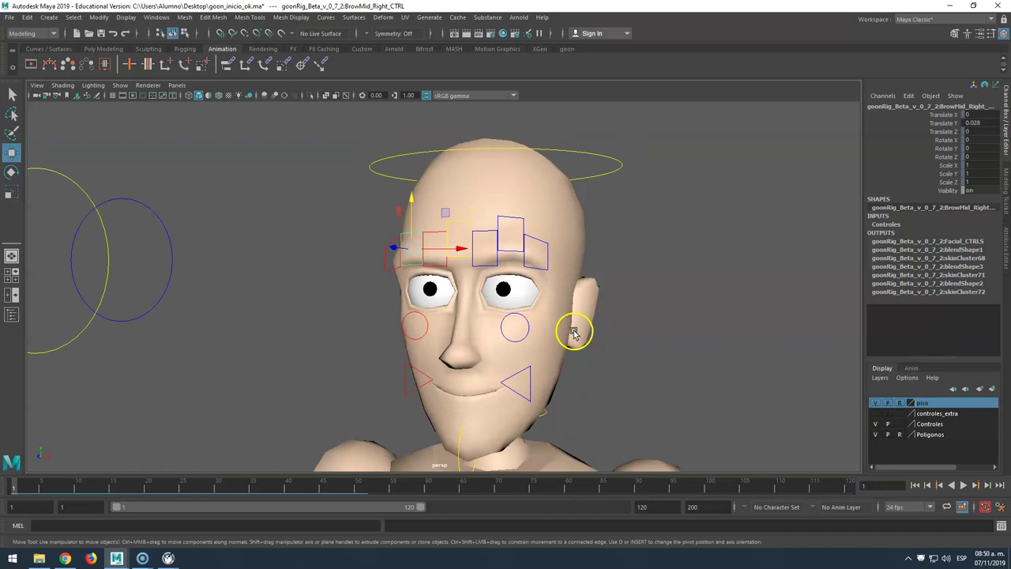
pyautogui.scroll(-3, 119, 322)
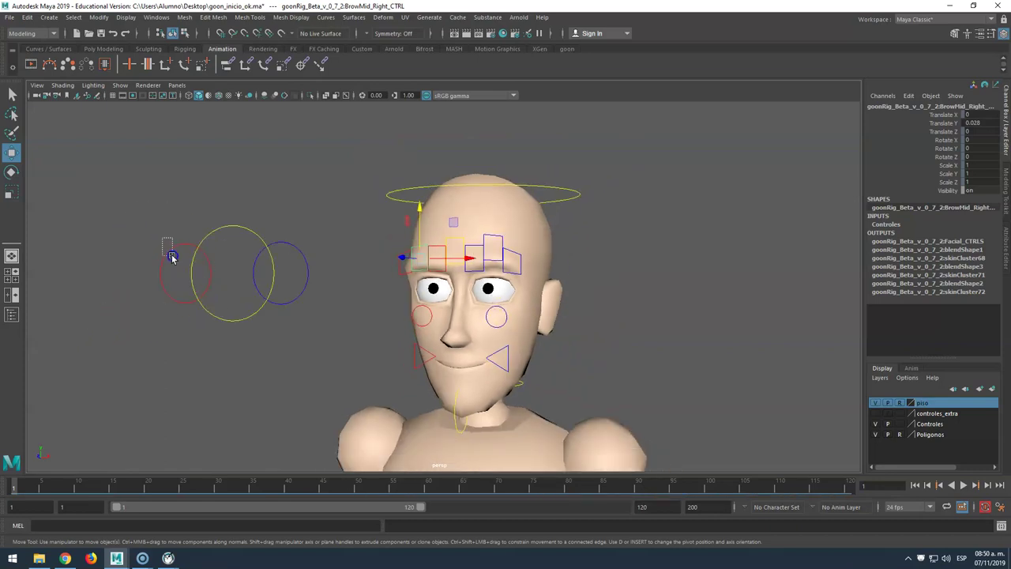
pyautogui.moveTo(171, 257); pyautogui.dragTo(172, 258)
pyautogui.moveTo(292, 239); pyautogui.dragTo(292, 259)
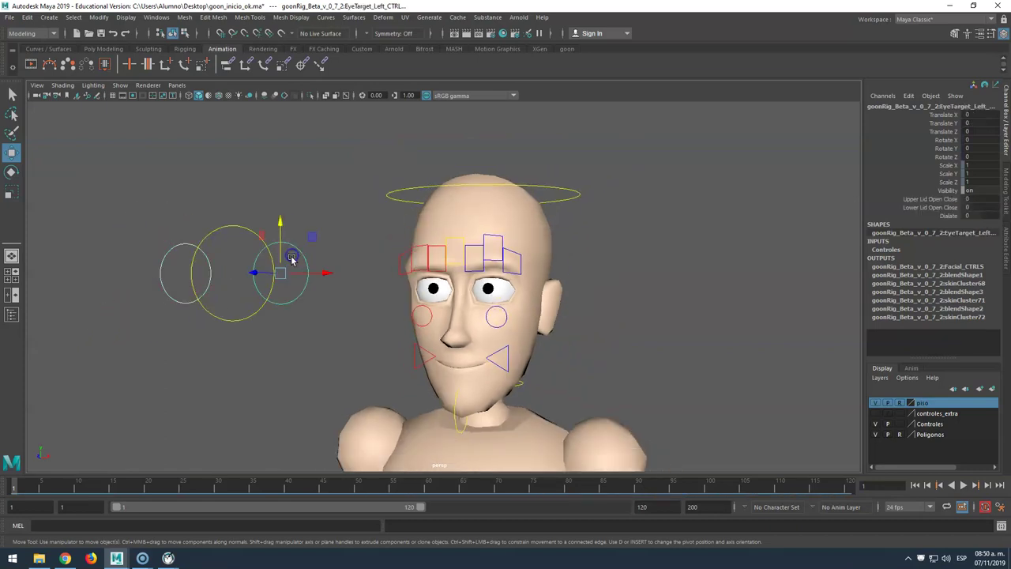
pyautogui.click(958, 200)
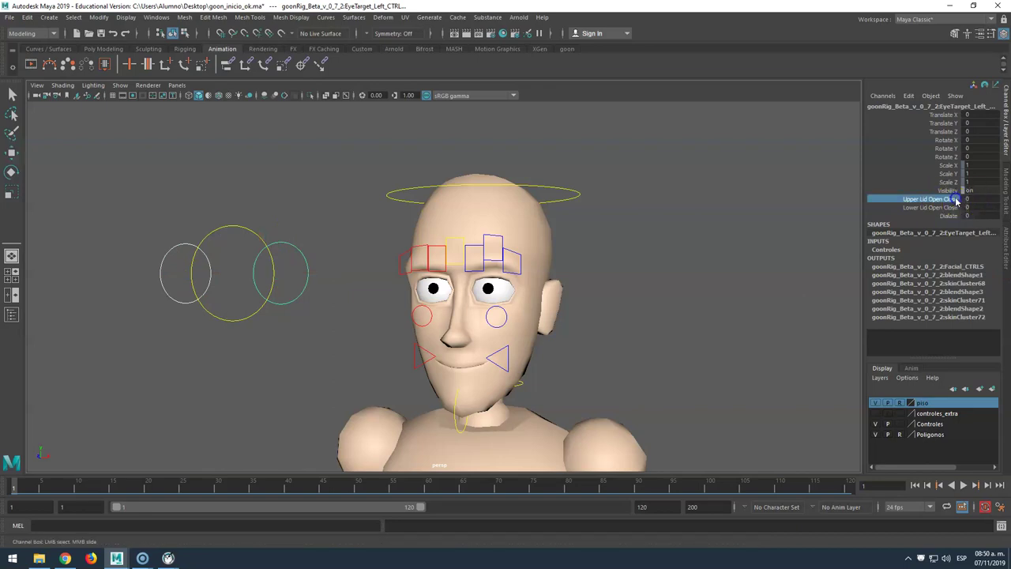
pyautogui.moveTo(636, 224); pyautogui.dragTo(632, 223, button='middle')
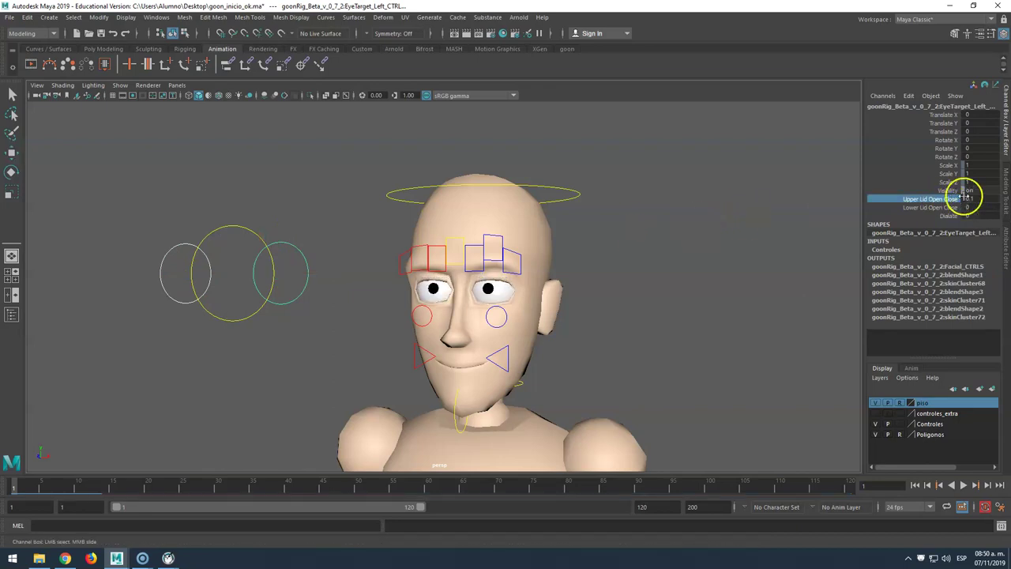
pyautogui.click(909, 208)
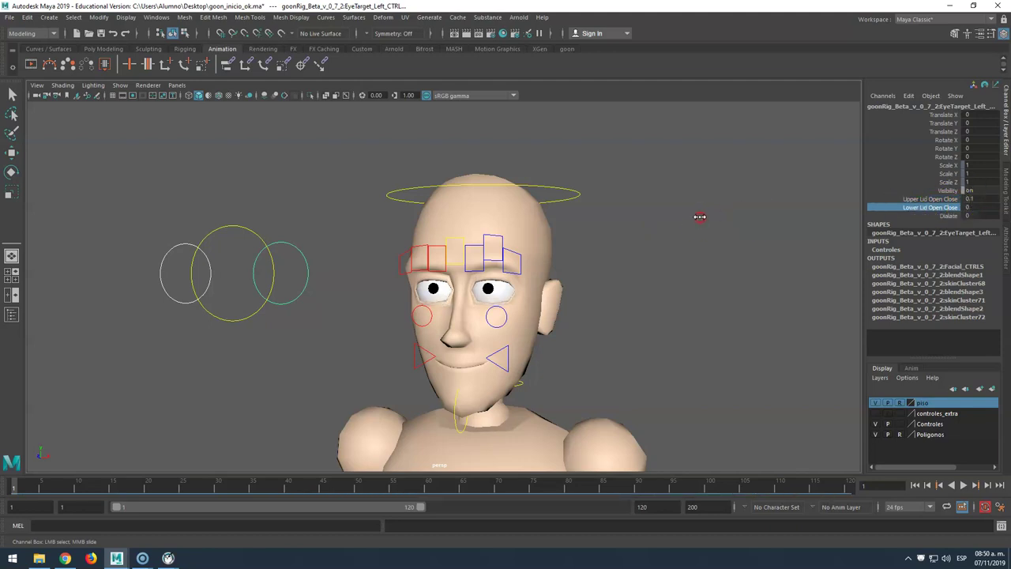
# Shift the left mouth corner control to about 0.136 in X and 0.218 in Y.
pyautogui.scroll(-5, 623, 266)
pyautogui.click(467, 318)
pyautogui.press('w')
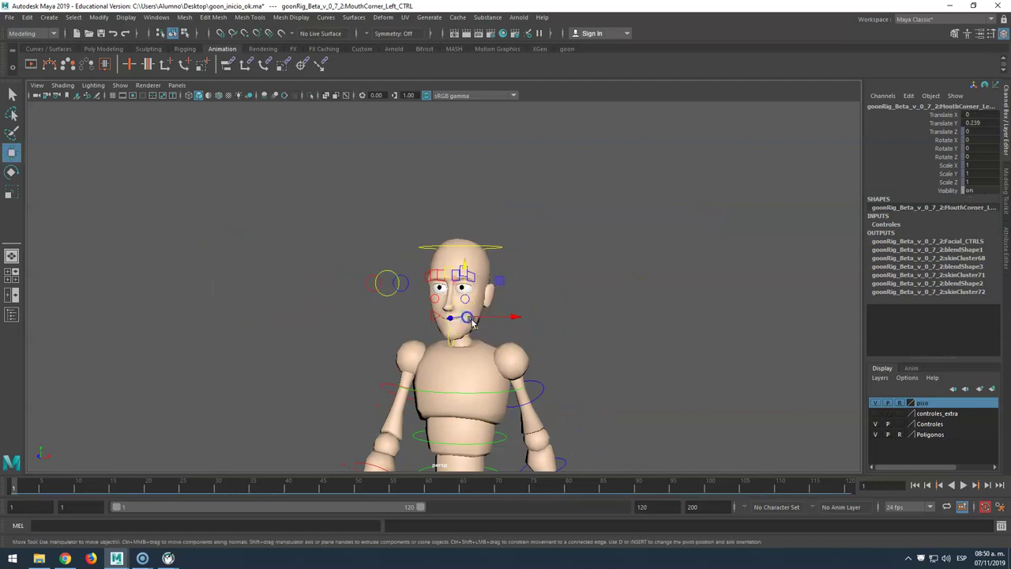
pyautogui.moveTo(488, 318); pyautogui.dragTo(475, 290)
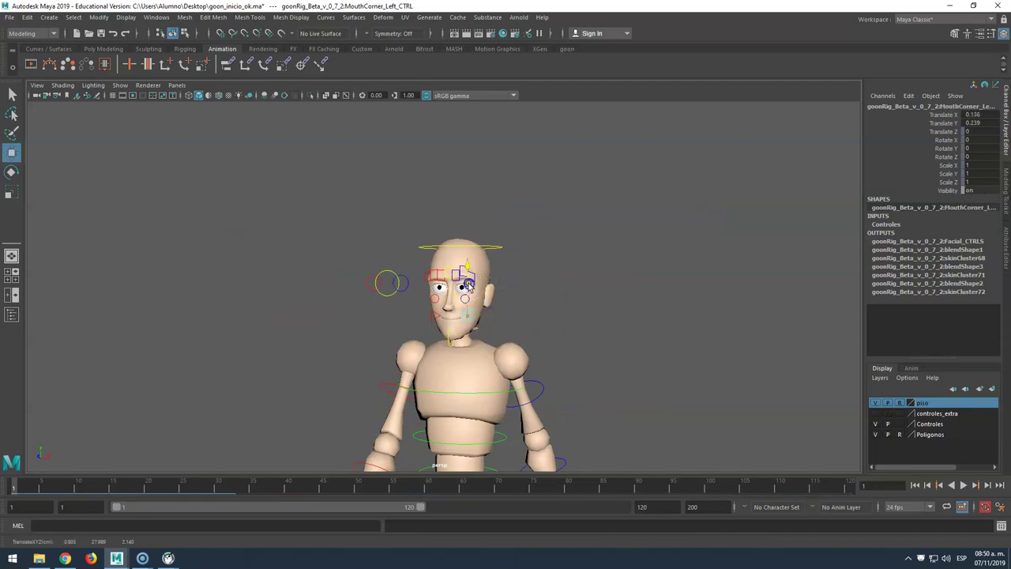
# Hide the Controles layer and the motion trails so only the character and floor show in the perspective view.
pyautogui.scroll(-5, 467, 282)
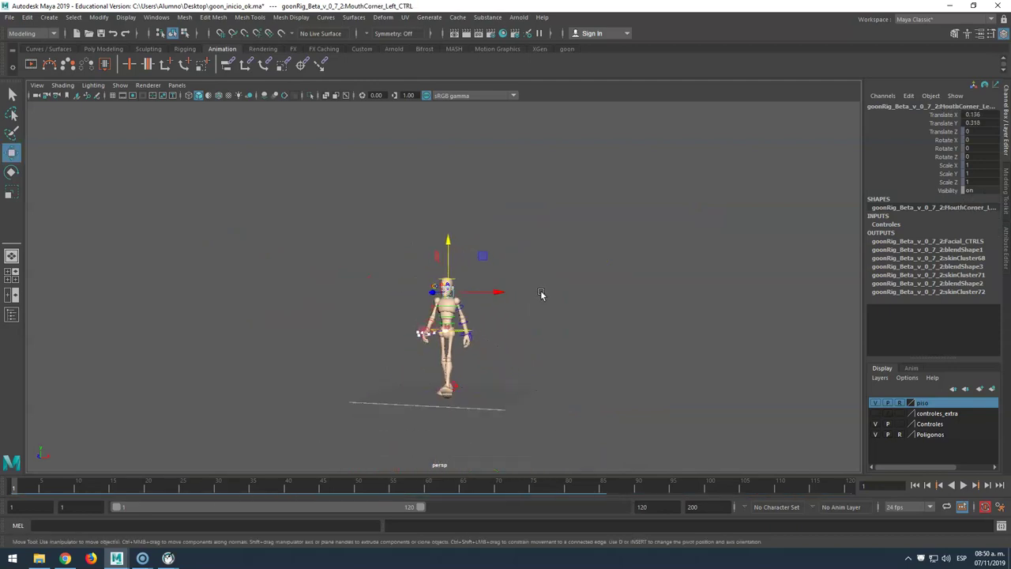
pyautogui.click(877, 428)
pyautogui.click(528, 404)
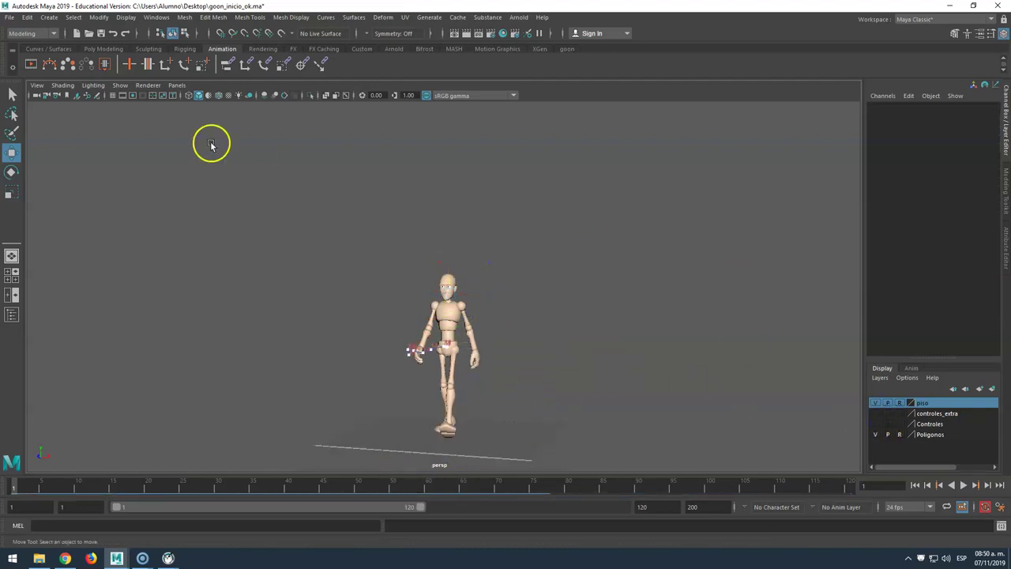
pyautogui.scroll(2, 403, 339)
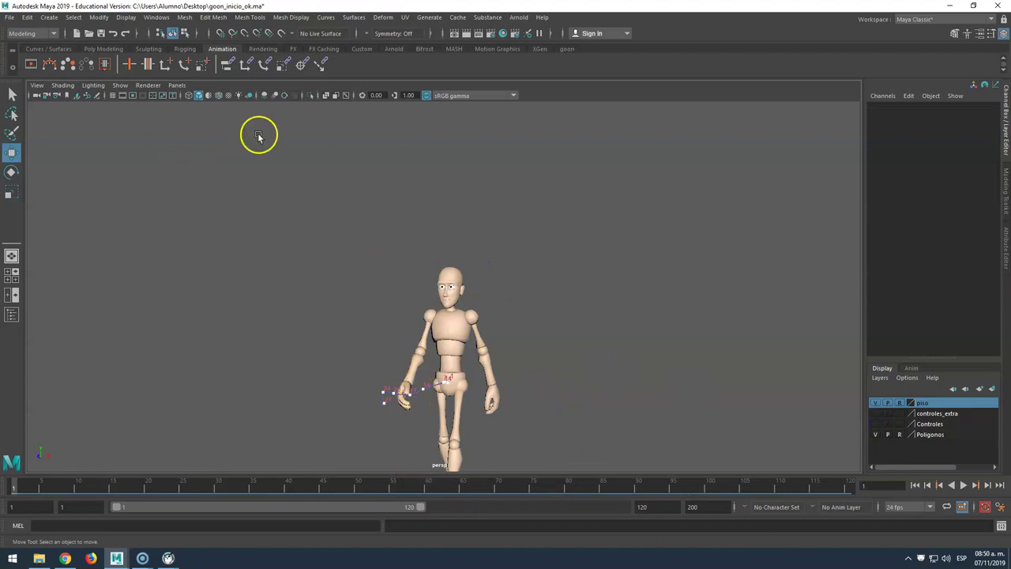
pyautogui.click(120, 84)
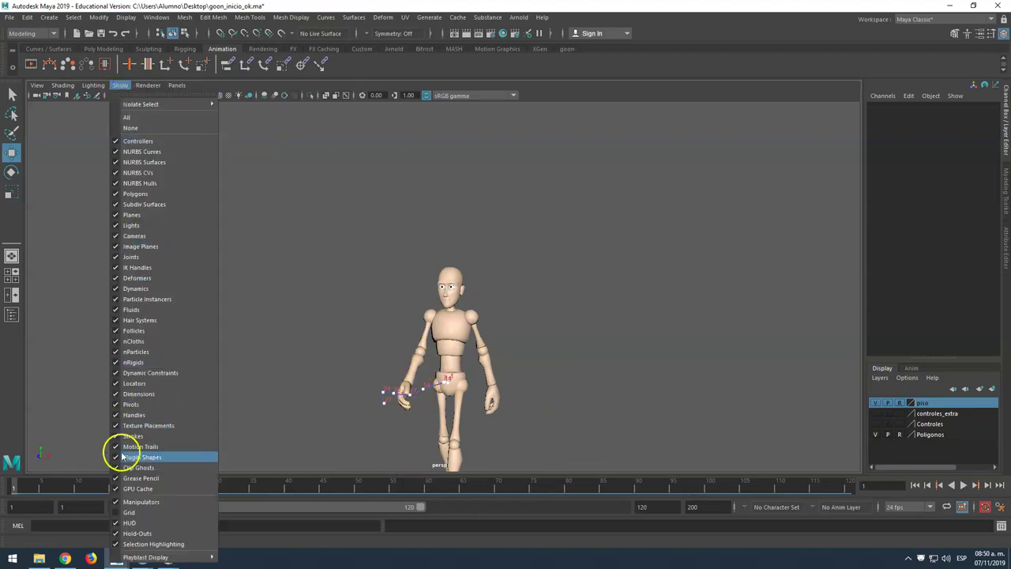
pyautogui.click(122, 447)
# Scrub through the walk back to frame 1 to review the clean animation.
pyautogui.scroll(-2, 345, 314)
pyautogui.scroll(-2, 346, 314)
pyautogui.moveTo(343, 483); pyautogui.dragTo(12, 472)
pyautogui.scroll(-1, 426, 328)
pyautogui.scroll(4, 423, 307)
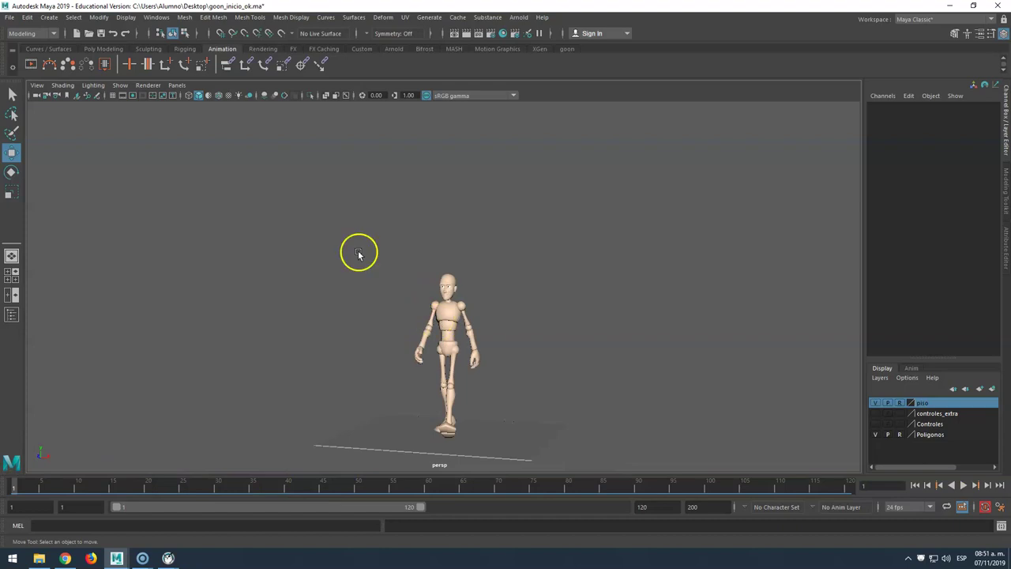
# Turn on the film gate in the perspective view and frame the walking character and floor from a three-quarter angle.
pyautogui.click(122, 95)
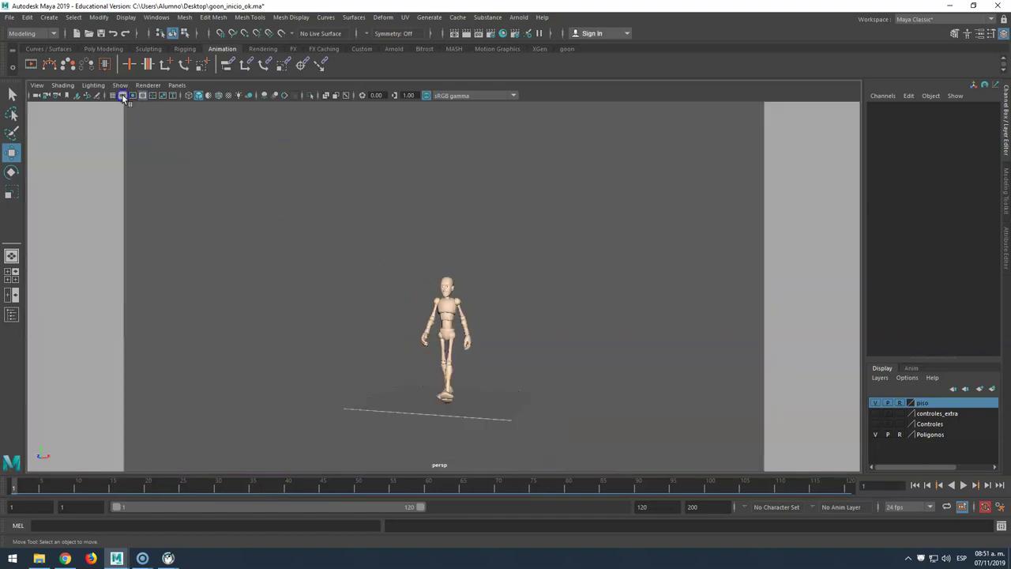
pyautogui.scroll(-1, 482, 293)
pyautogui.keyDown('alt'); pyautogui.moveTo(494, 301); pyautogui.dragTo(490, 257, button='middle'); pyautogui.keyUp('alt')
pyautogui.scroll(4, 496, 269)
pyautogui.moveTo(594, 325)
pyautogui.keyDown('alt'); pyautogui.mouseDown()
pyautogui.moveTo(628, 350)
pyautogui.moveTo(533, 355)
pyautogui.moveTo(609, 322)
pyautogui.mouseUp(); pyautogui.keyUp('alt')
pyautogui.keyDown('alt'); pyautogui.moveTo(610, 322); pyautogui.dragTo(593, 320, button='right'); pyautogui.keyUp('alt')
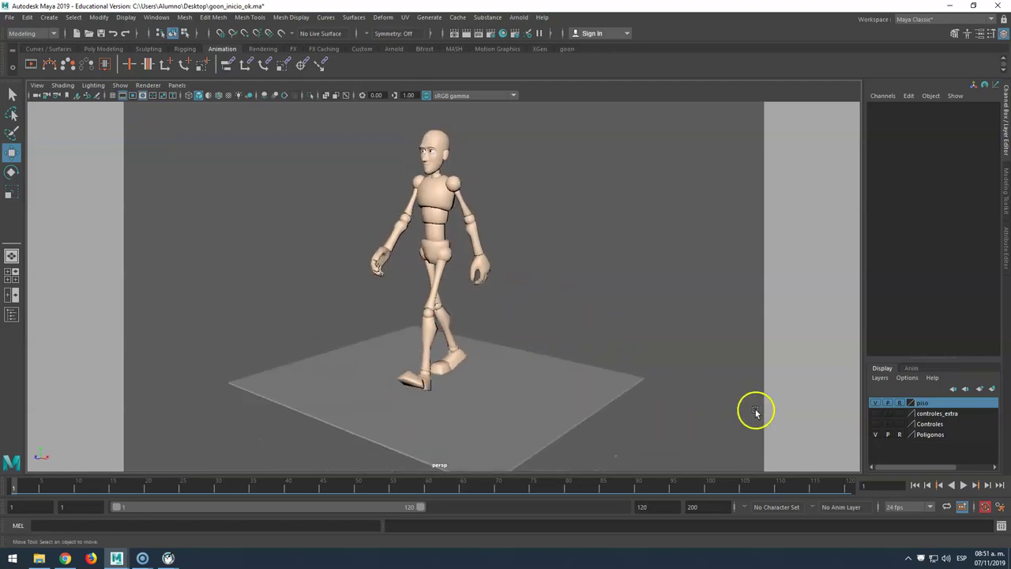
# Make the piso layer selectable and stretch the floor lengthwise to a Z scale of about 153.
pyautogui.click(875, 402)
pyautogui.scroll(-2, 558, 458)
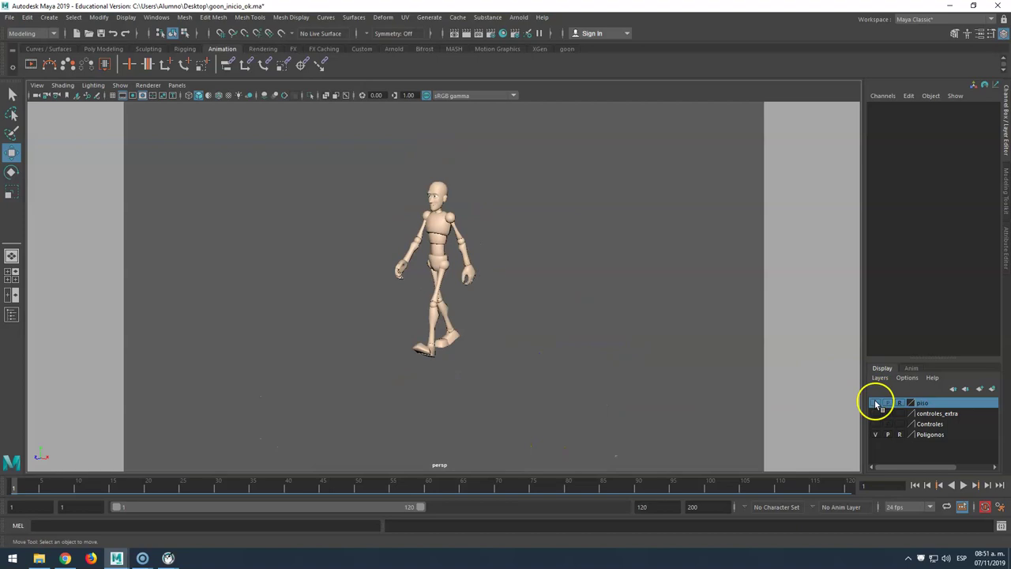
pyautogui.click(876, 402)
pyautogui.click(424, 393)
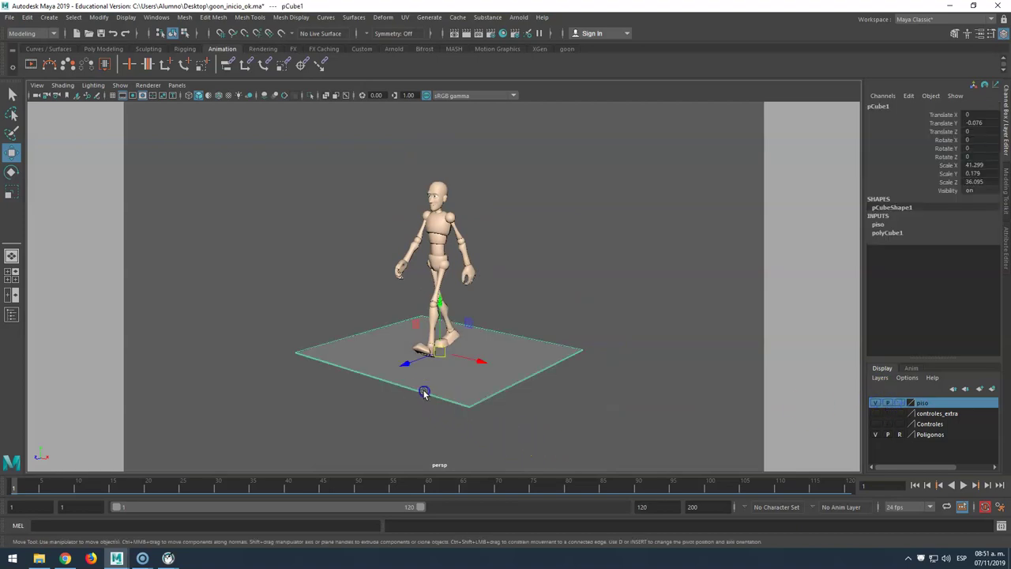
pyautogui.press('r')
pyautogui.moveTo(404, 363); pyautogui.dragTo(292, 400)
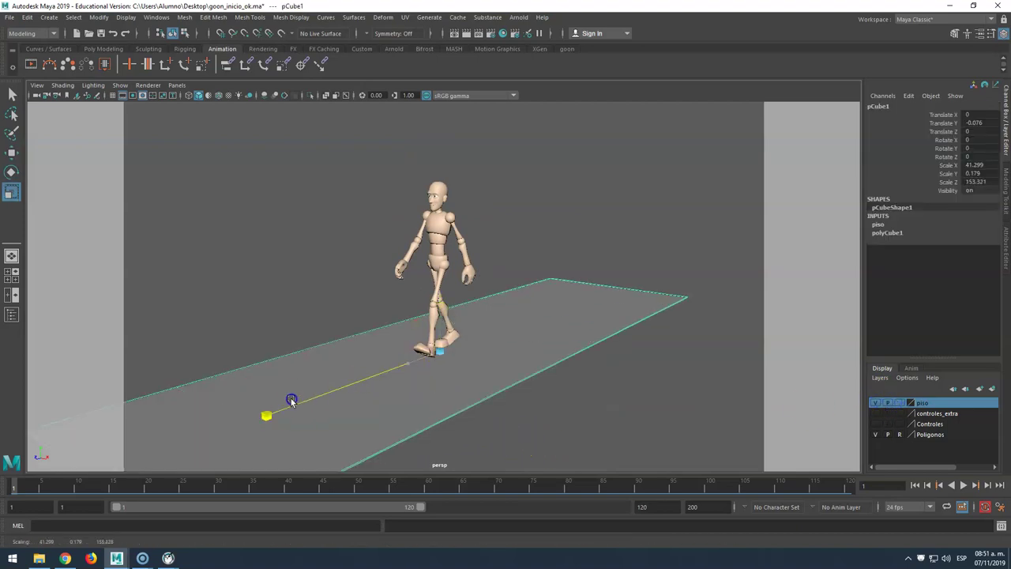
pyautogui.click(582, 242)
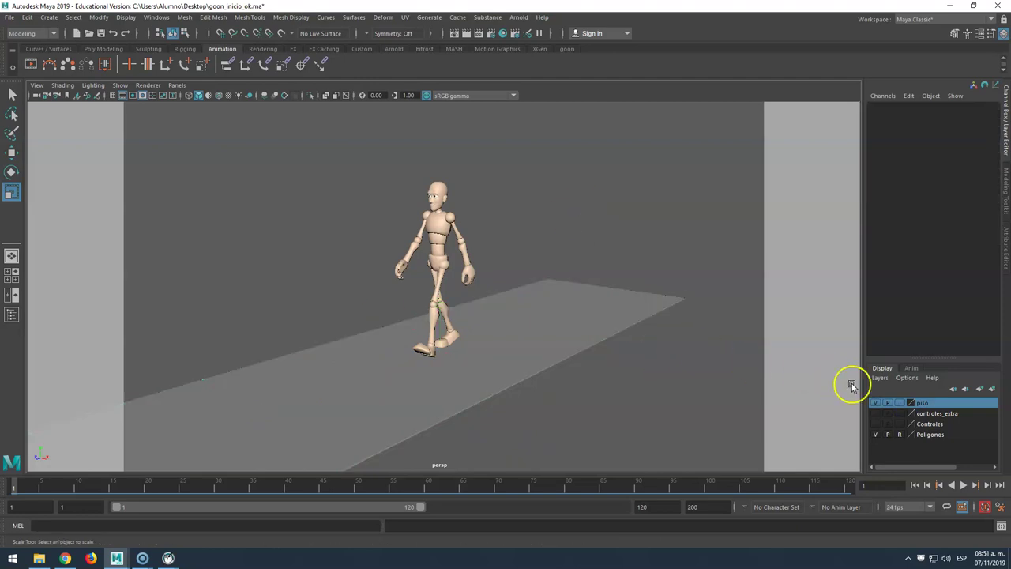
# Play back the walk over the longer floor, return to frame 1 and frame the character more closely in perspective.
pyautogui.hotkey('alt', 'v')
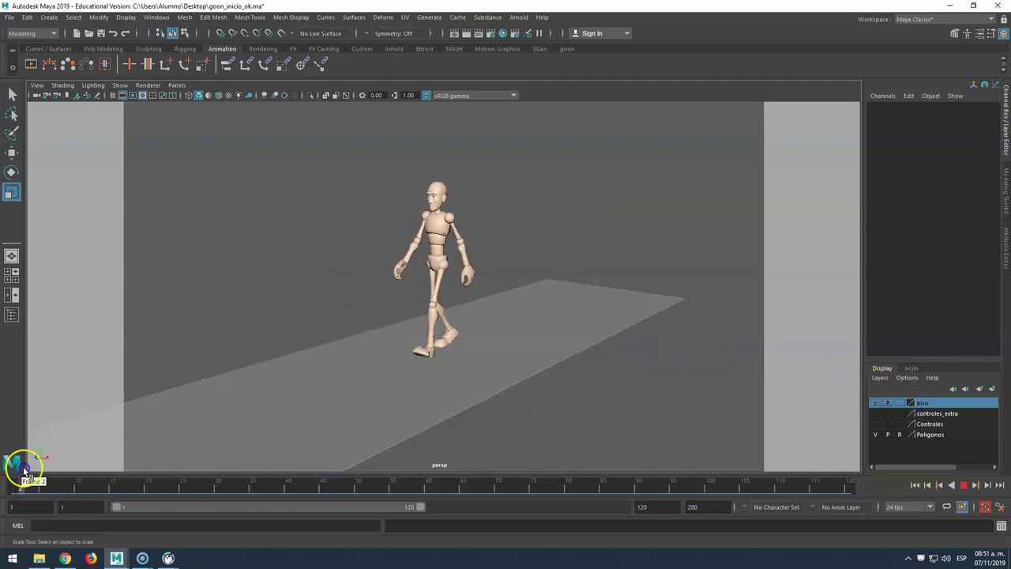
pyautogui.moveTo(213, 482); pyautogui.dragTo(13, 482)
pyautogui.keyDown('alt'); pyautogui.moveTo(577, 278); pyautogui.dragTo(644, 257); pyautogui.keyUp('alt')
pyautogui.click(384, 199)
pyautogui.click(322, 277)
pyautogui.click(699, 233)
pyautogui.click(652, 218)
pyautogui.keyDown('alt'); pyautogui.moveTo(652, 218); pyautogui.dragTo(724, 229, button='right'); pyautogui.keyUp('alt')
# Scrub through the walk and adjust the perspective framing to keep the character inside the film gate, ending on frame 1.
pyautogui.click(222, 448)
pyautogui.moveTo(27, 479); pyautogui.dragTo(259, 488)
pyautogui.click(281, 425)
pyautogui.hotkey('ctrl', 'z')
pyautogui.keyDown('alt'); pyautogui.moveTo(266, 418); pyautogui.dragTo(189, 436); pyautogui.keyUp('alt')
pyautogui.moveTo(53, 487); pyautogui.dragTo(14, 487)
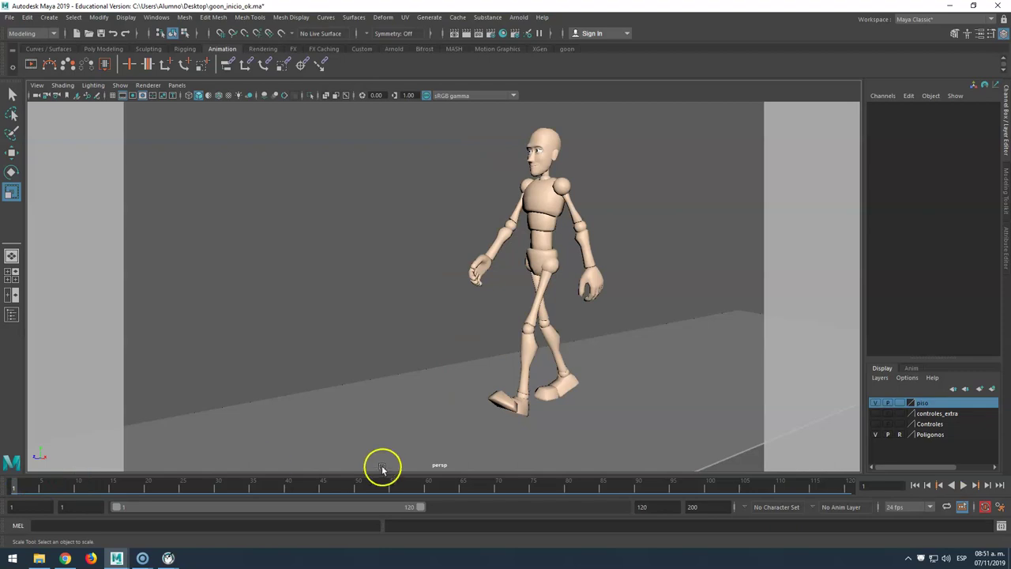
# Open the Playblast options and set the format to qt with H.264 encoding.
pyautogui.rightClick(397, 487)
pyautogui.moveTo(506, 483); pyautogui.dragTo(506, 484, button='right')
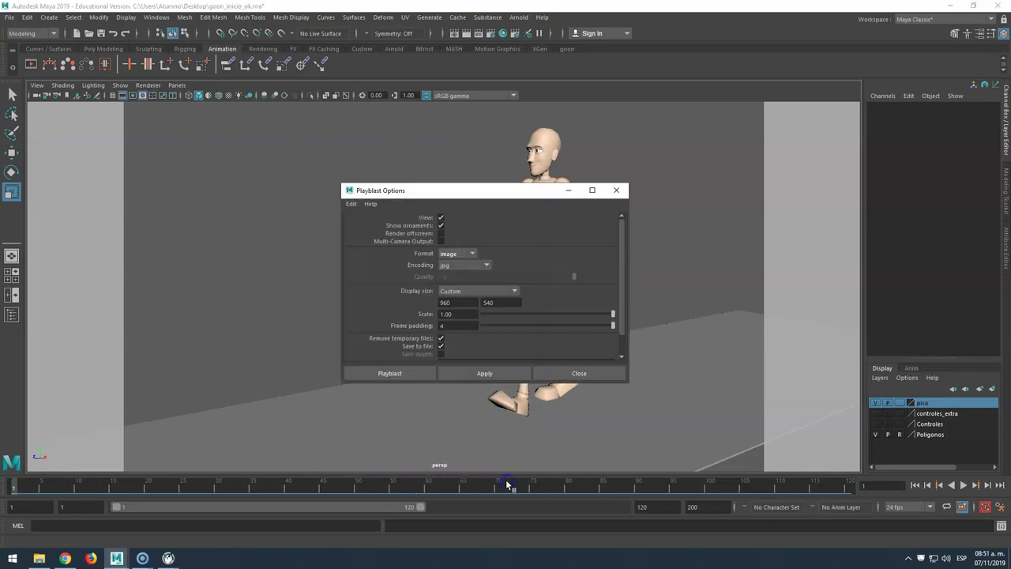
pyautogui.click(455, 254)
pyautogui.click(455, 266)
pyautogui.click(454, 264)
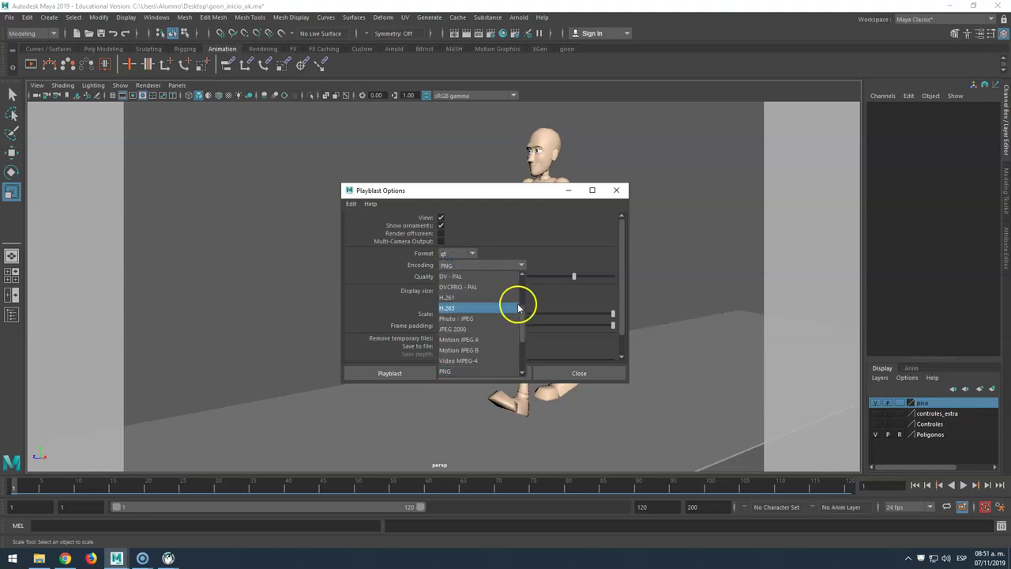
pyautogui.moveTo(523, 317); pyautogui.dragTo(521, 286)
pyautogui.click(461, 290)
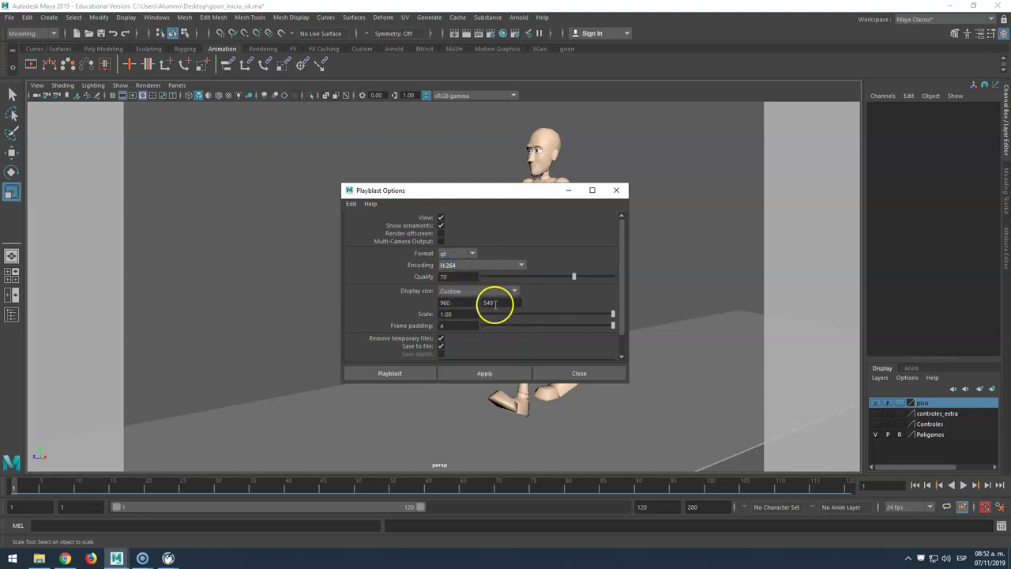
# Set the playblast movie file to be saved on the Desktop as caminado.
pyautogui.moveTo(620, 295); pyautogui.dragTo(625, 330)
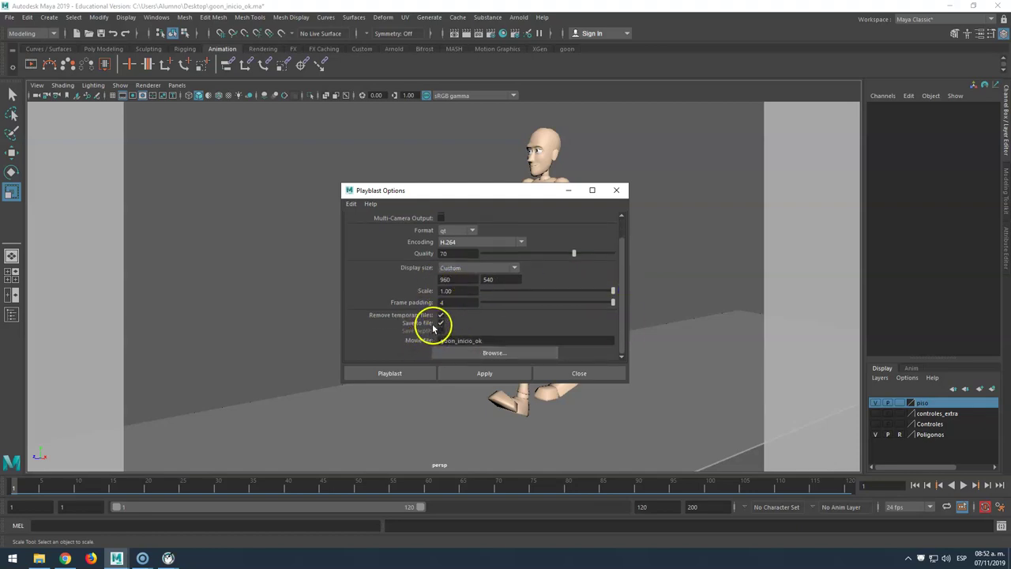
pyautogui.click(508, 354)
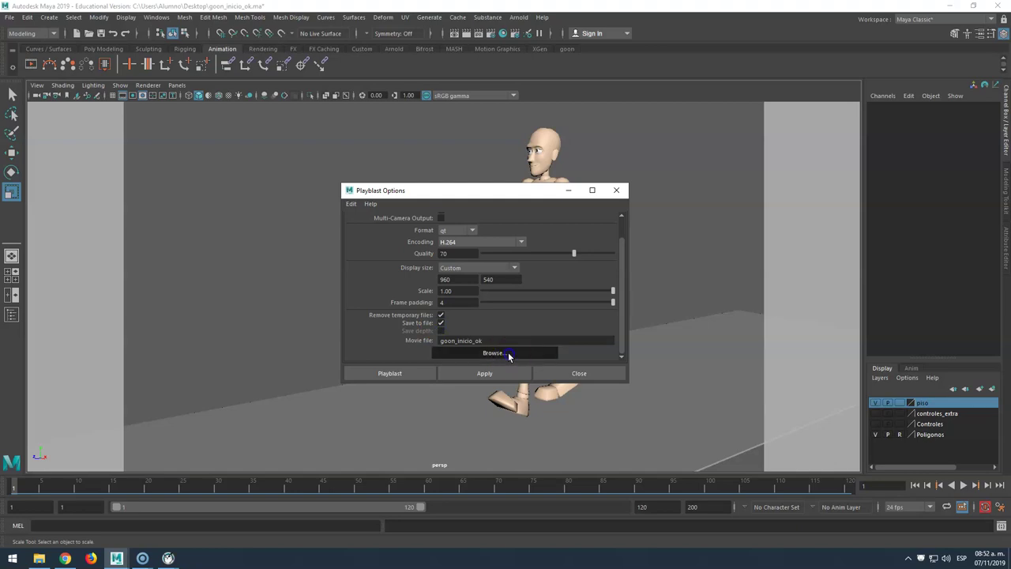
pyautogui.click(134, 164)
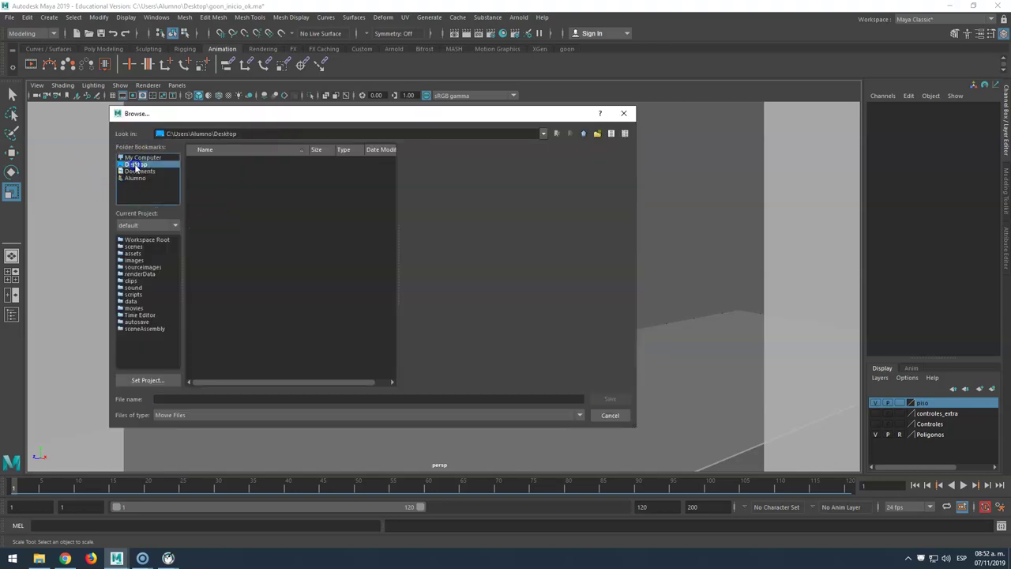
pyautogui.click(169, 398)
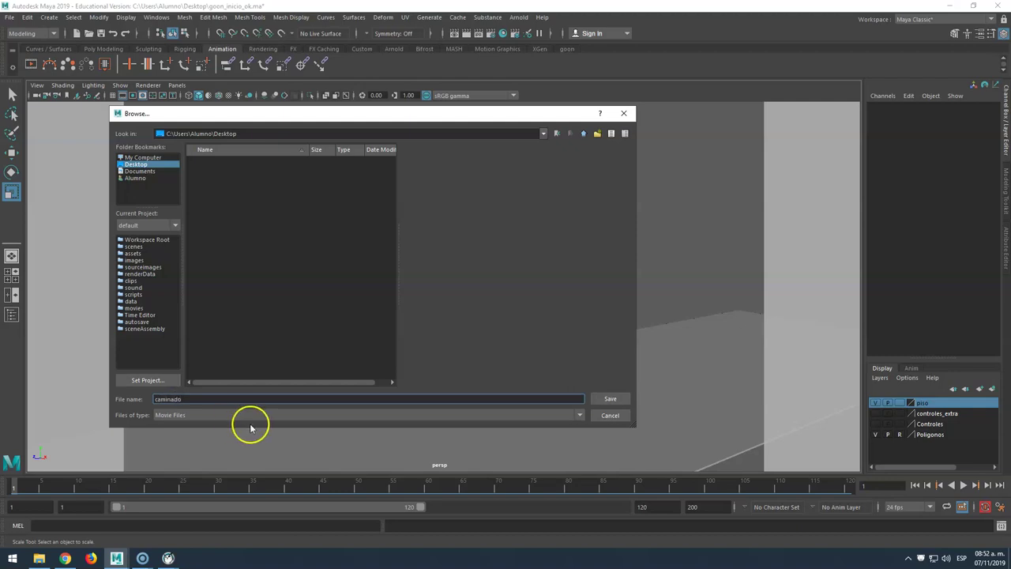
pyautogui.click(609, 400)
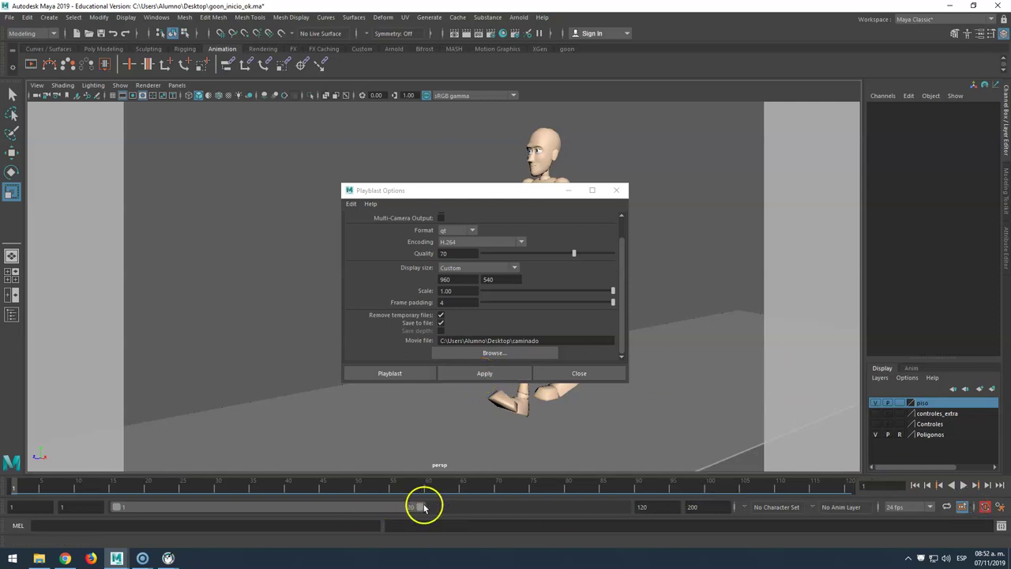
# Shorten the playback range to frames 1 to 30 and generate the playblast.
pyautogui.moveTo(422, 507); pyautogui.dragTo(187, 499)
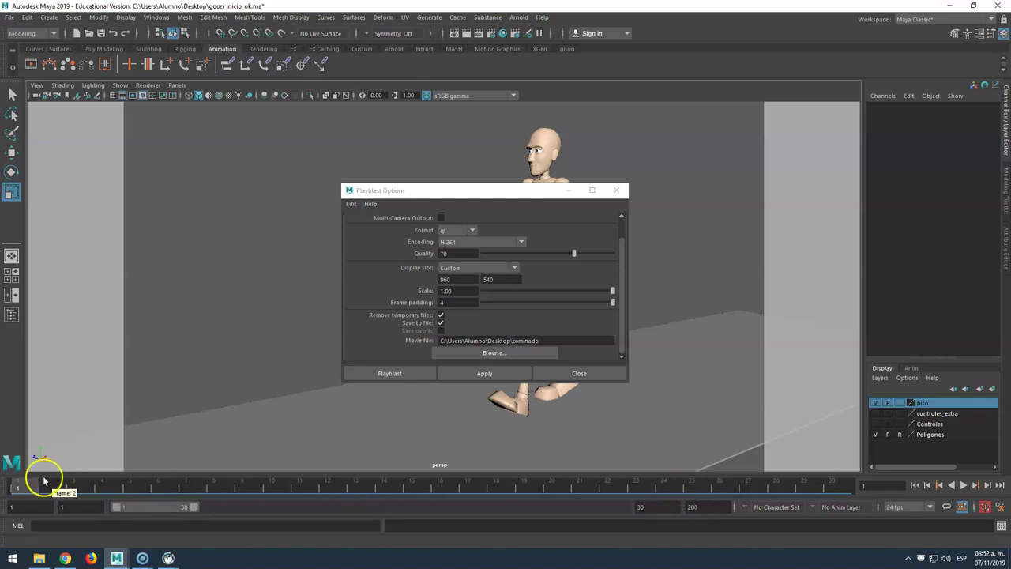
pyautogui.click(481, 373)
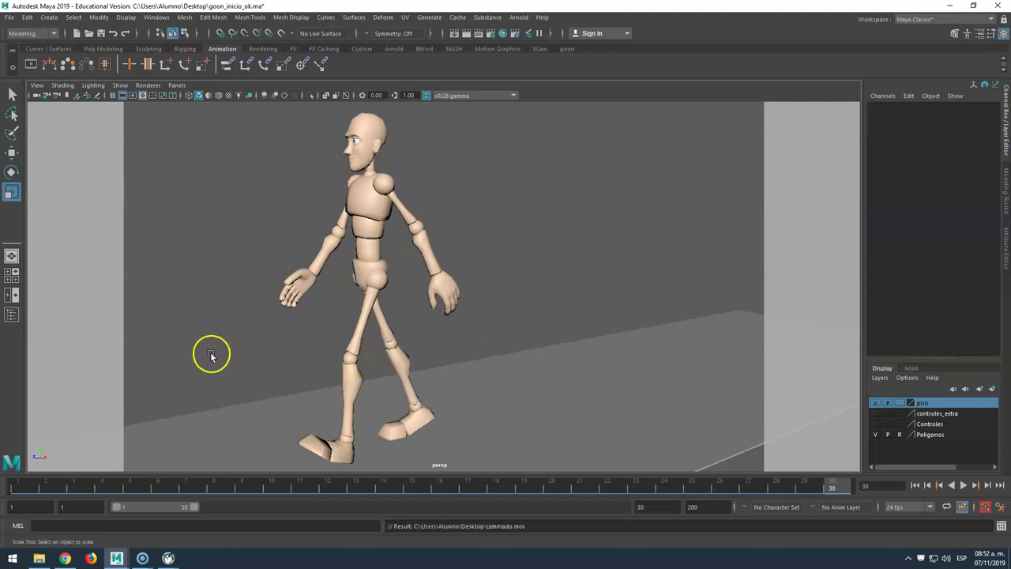
# Open the caminado movie with QuickTime Player, accept restoring its file associations, and play the walk.
pyautogui.click(455, 267)
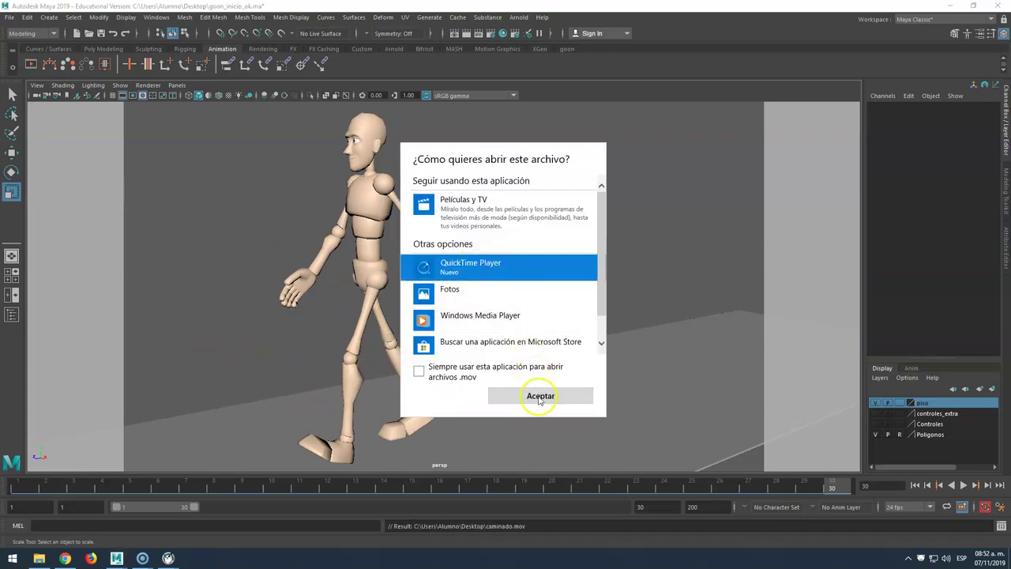
pyautogui.click(540, 398)
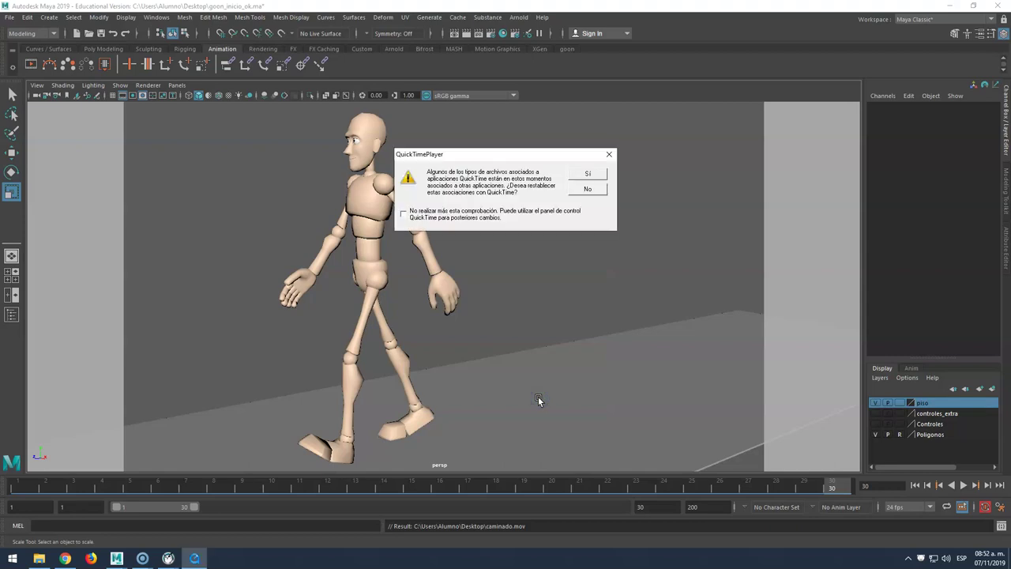
pyautogui.click(582, 173)
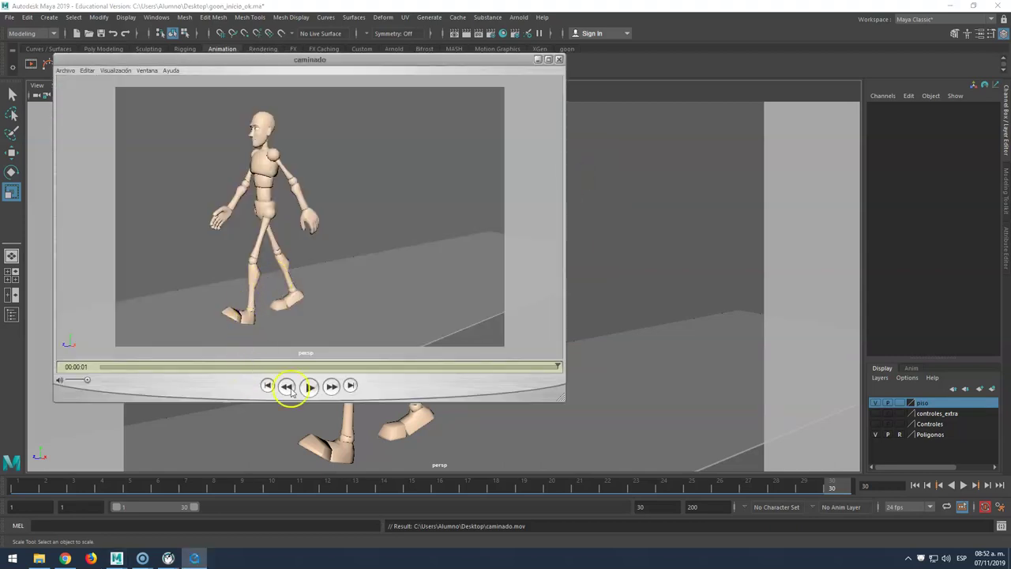
pyautogui.click(312, 386)
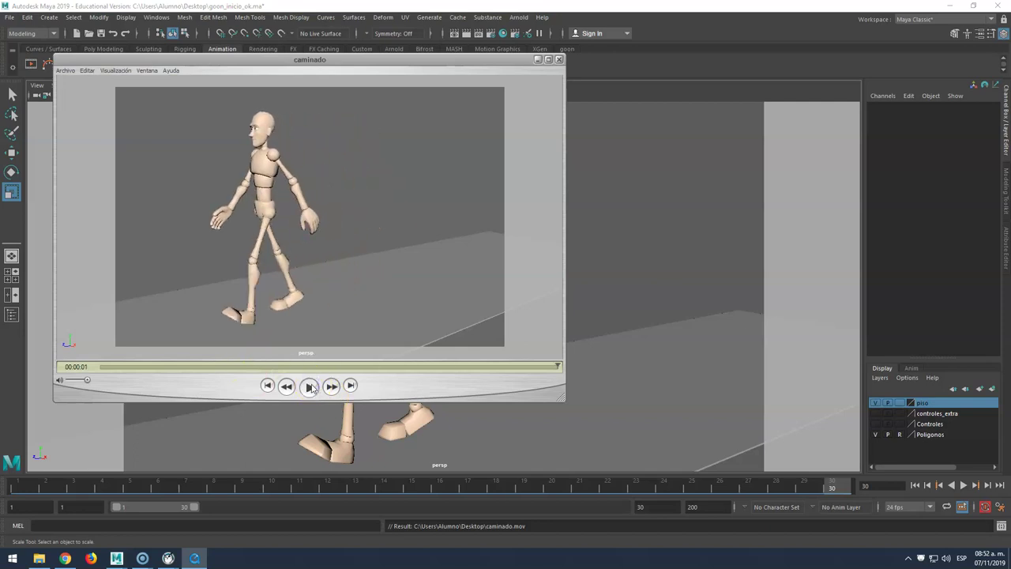